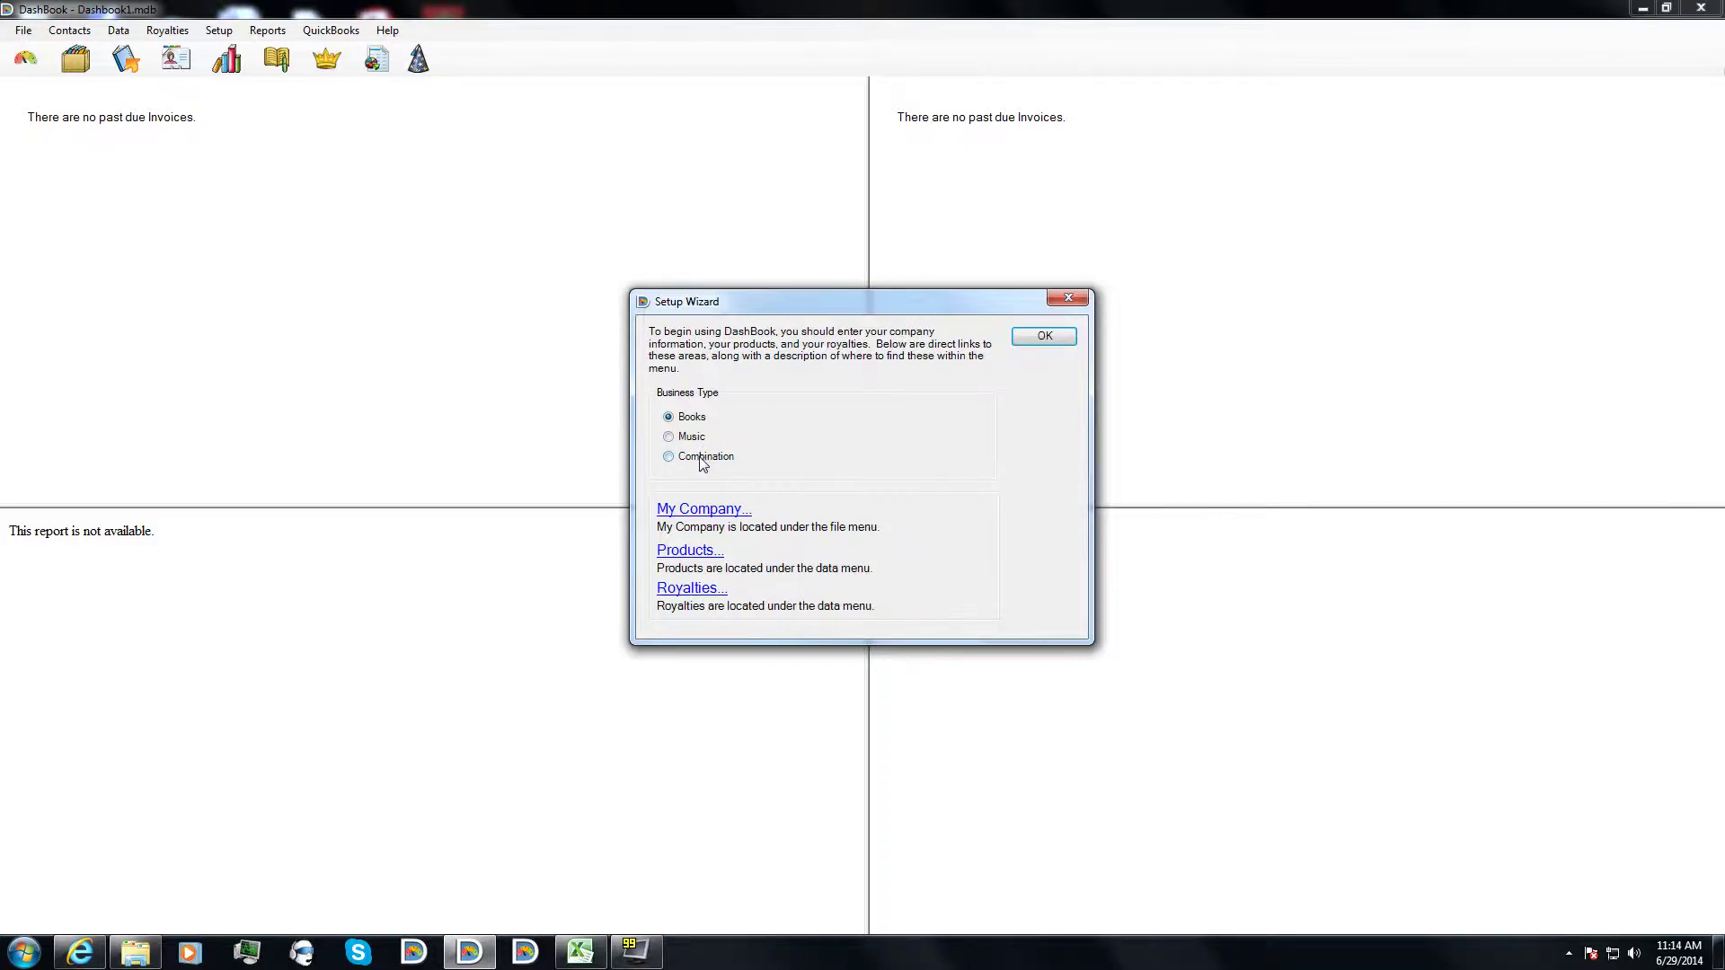
- Set the Setup Wizard's business type to Combination, briefly trying Music before switching back
left_click(703, 460)
left_click(710, 439)
left_click(716, 460)
left_click(579, 954)
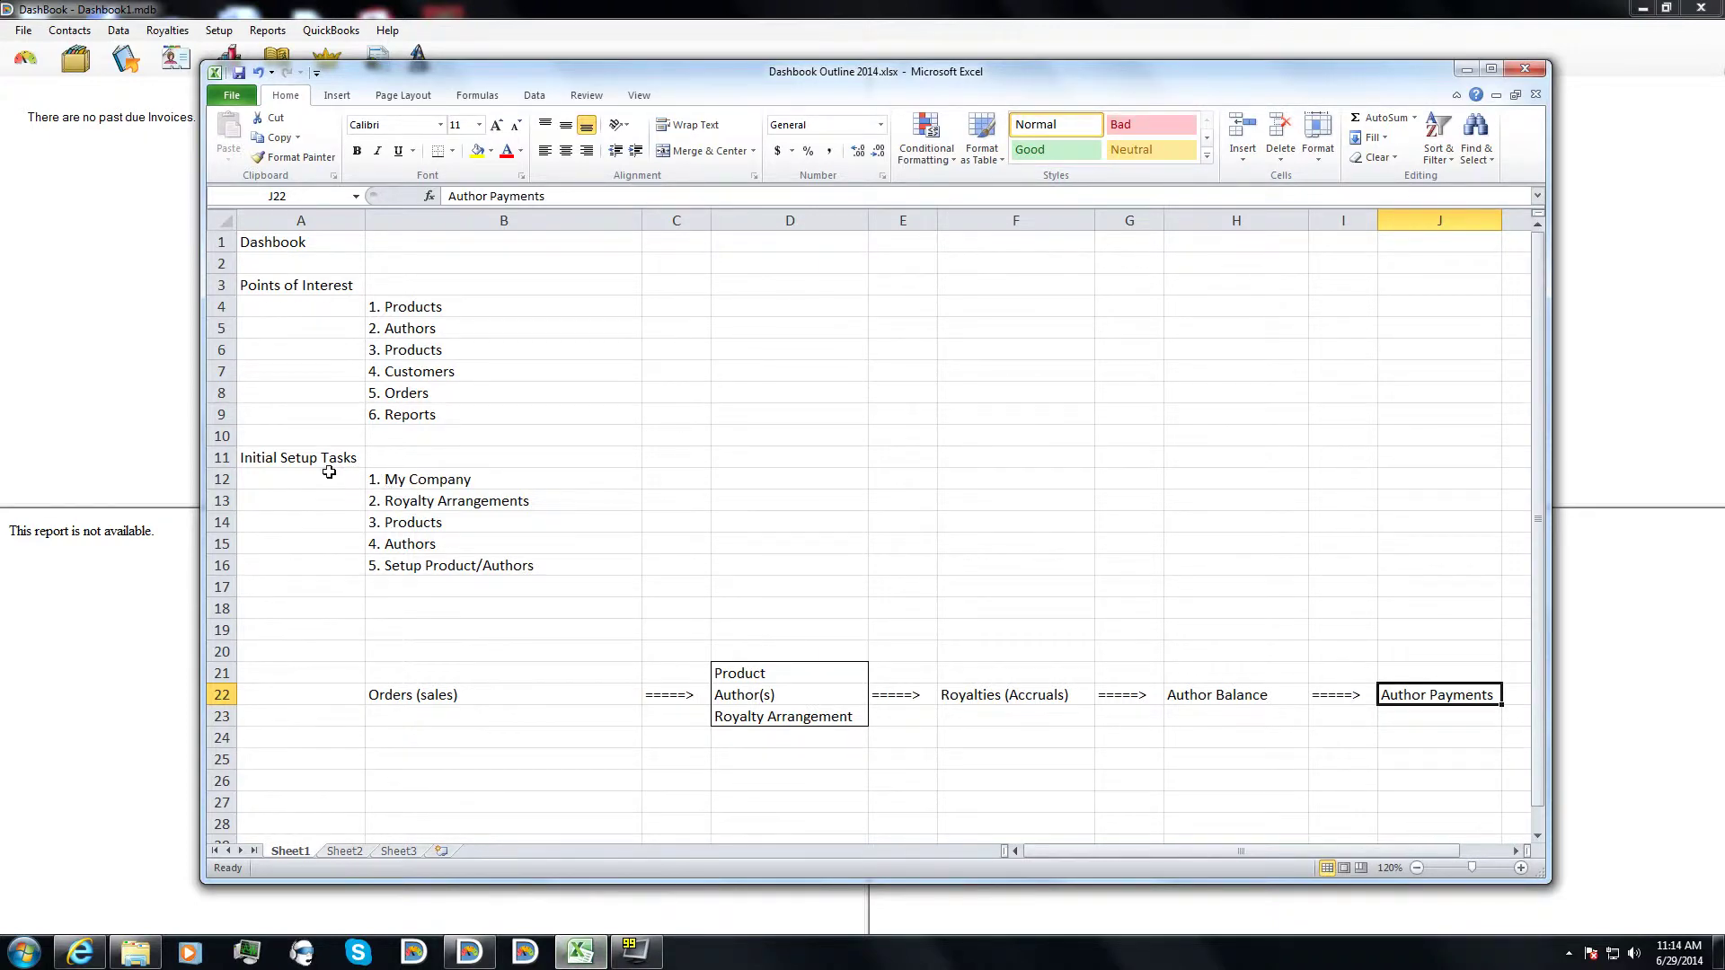
left_click(403, 479)
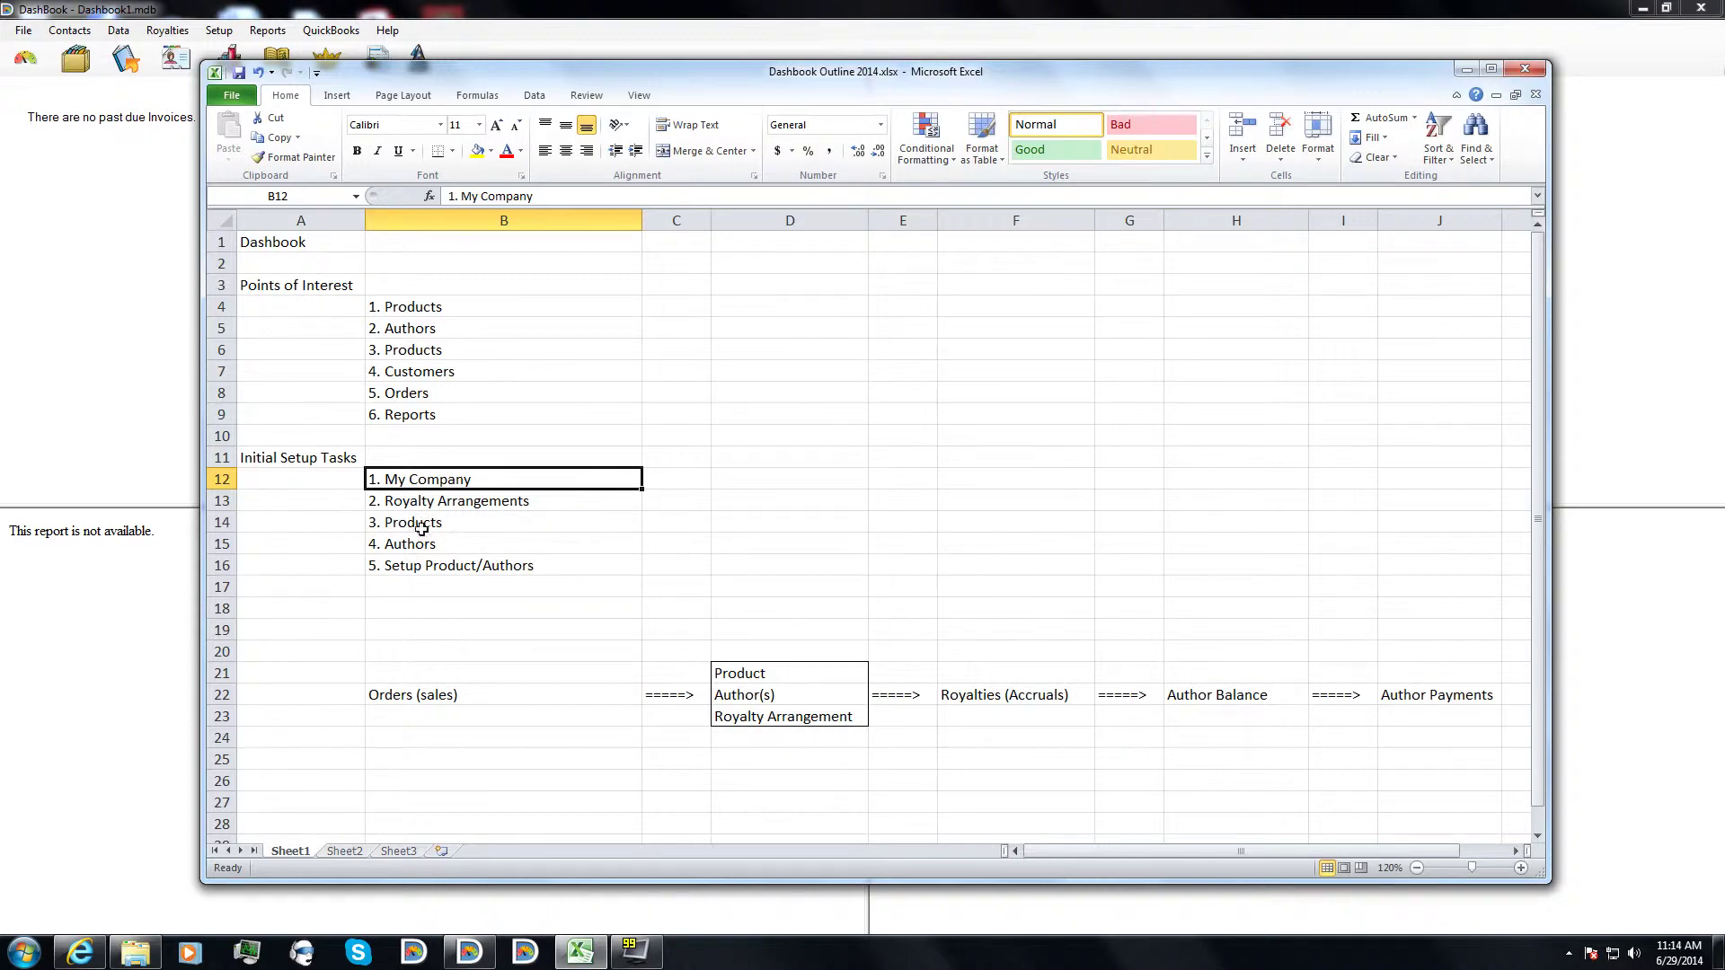
left_click(422, 501)
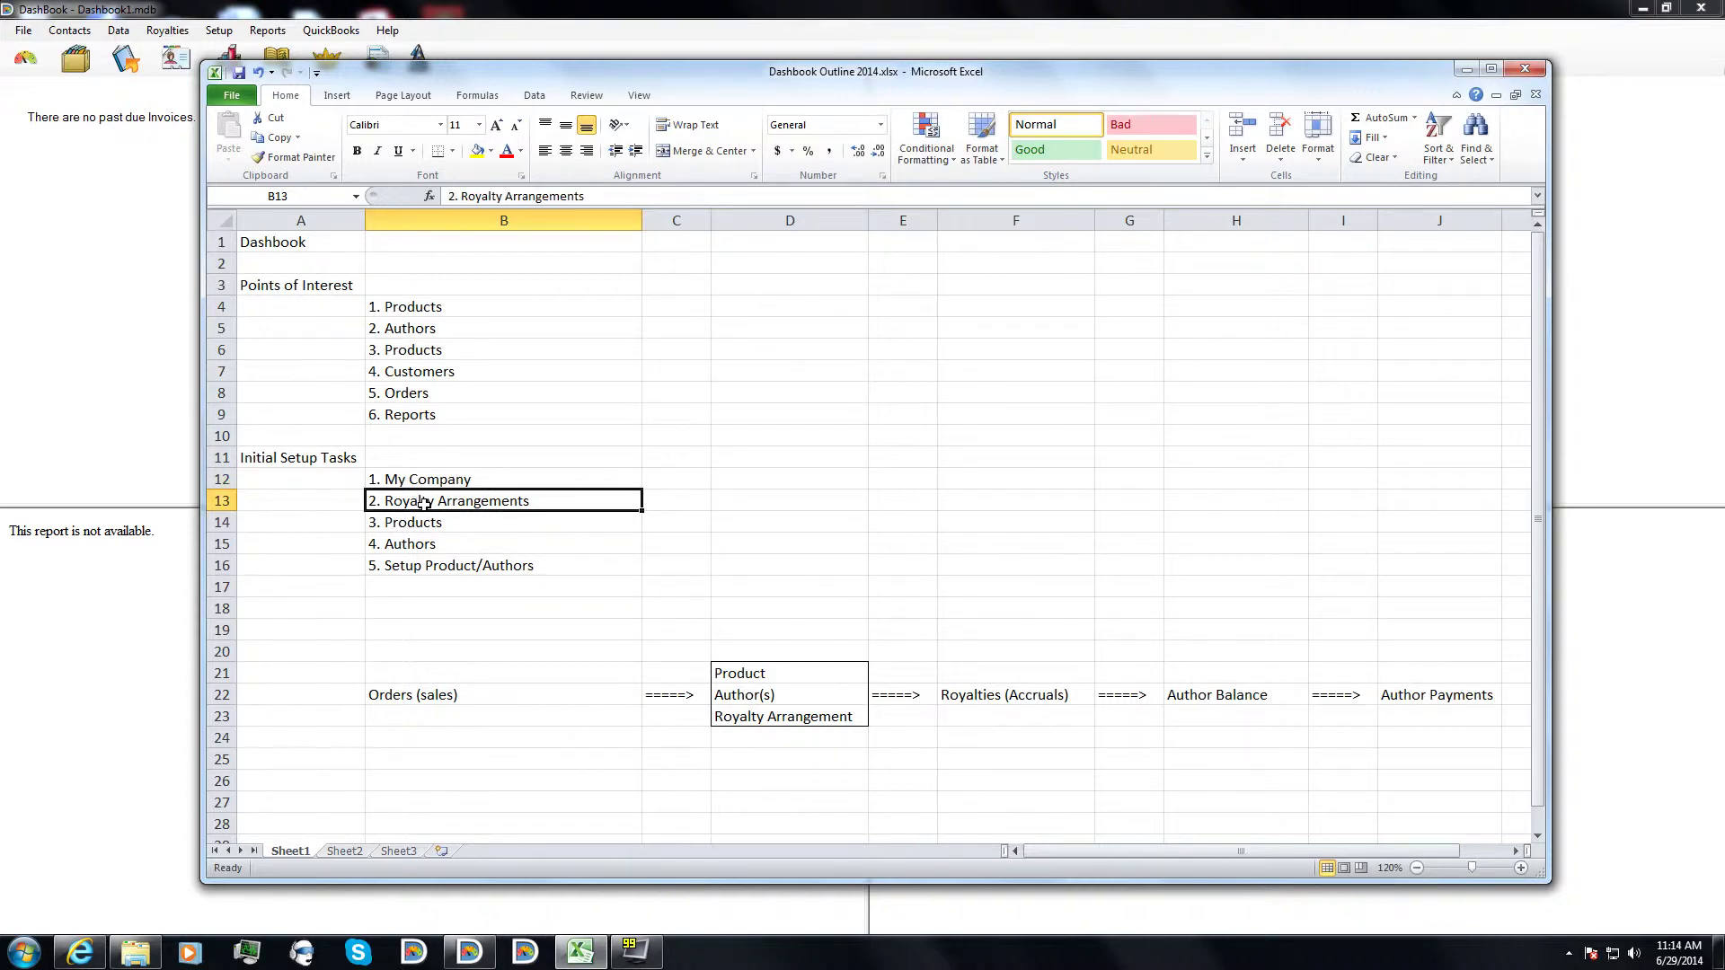
left_click_drag(422, 503, 468, 539)
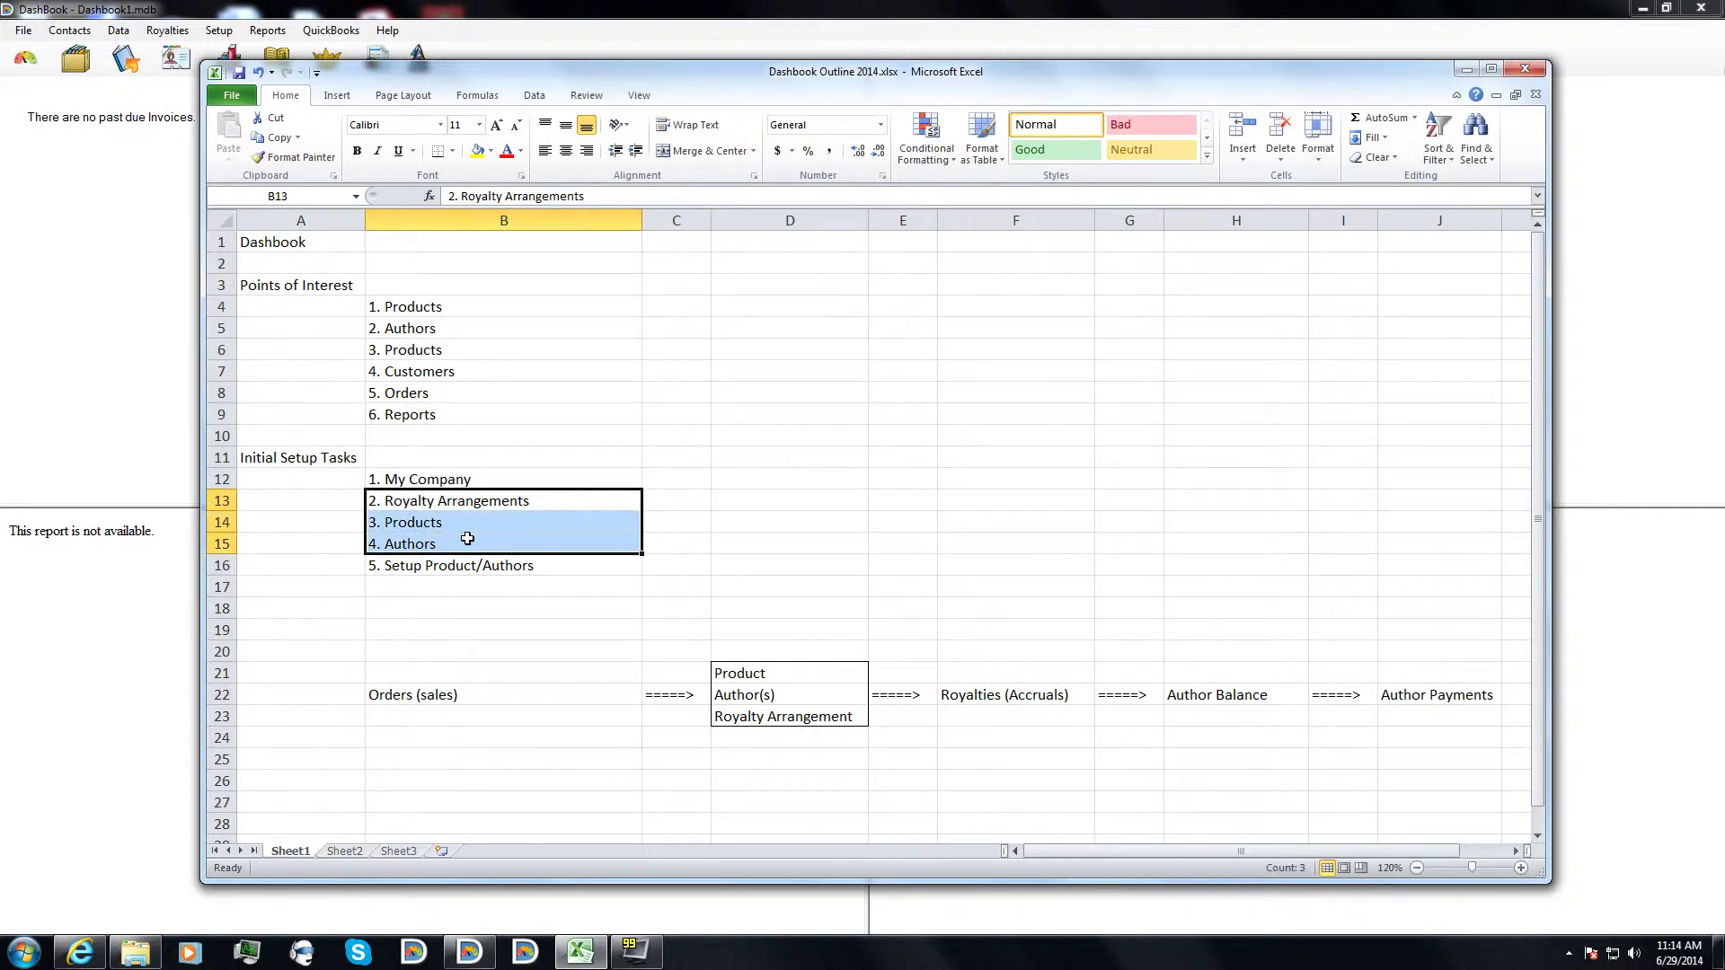
left_click(429, 503)
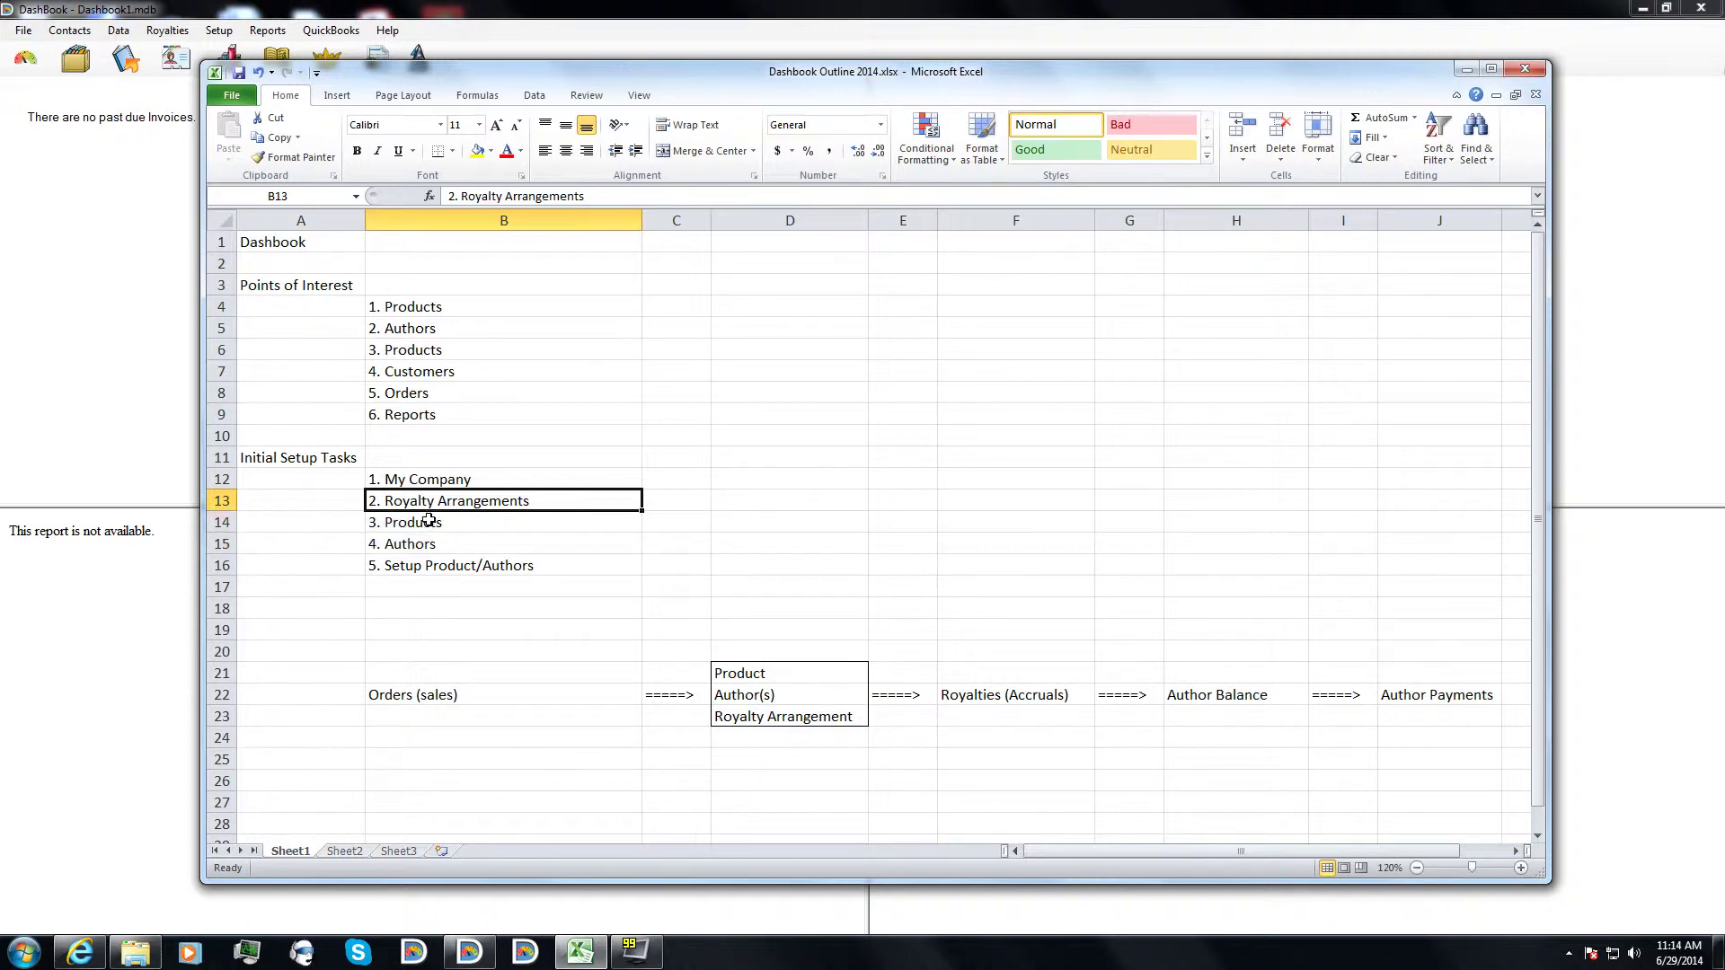
left_click(427, 527)
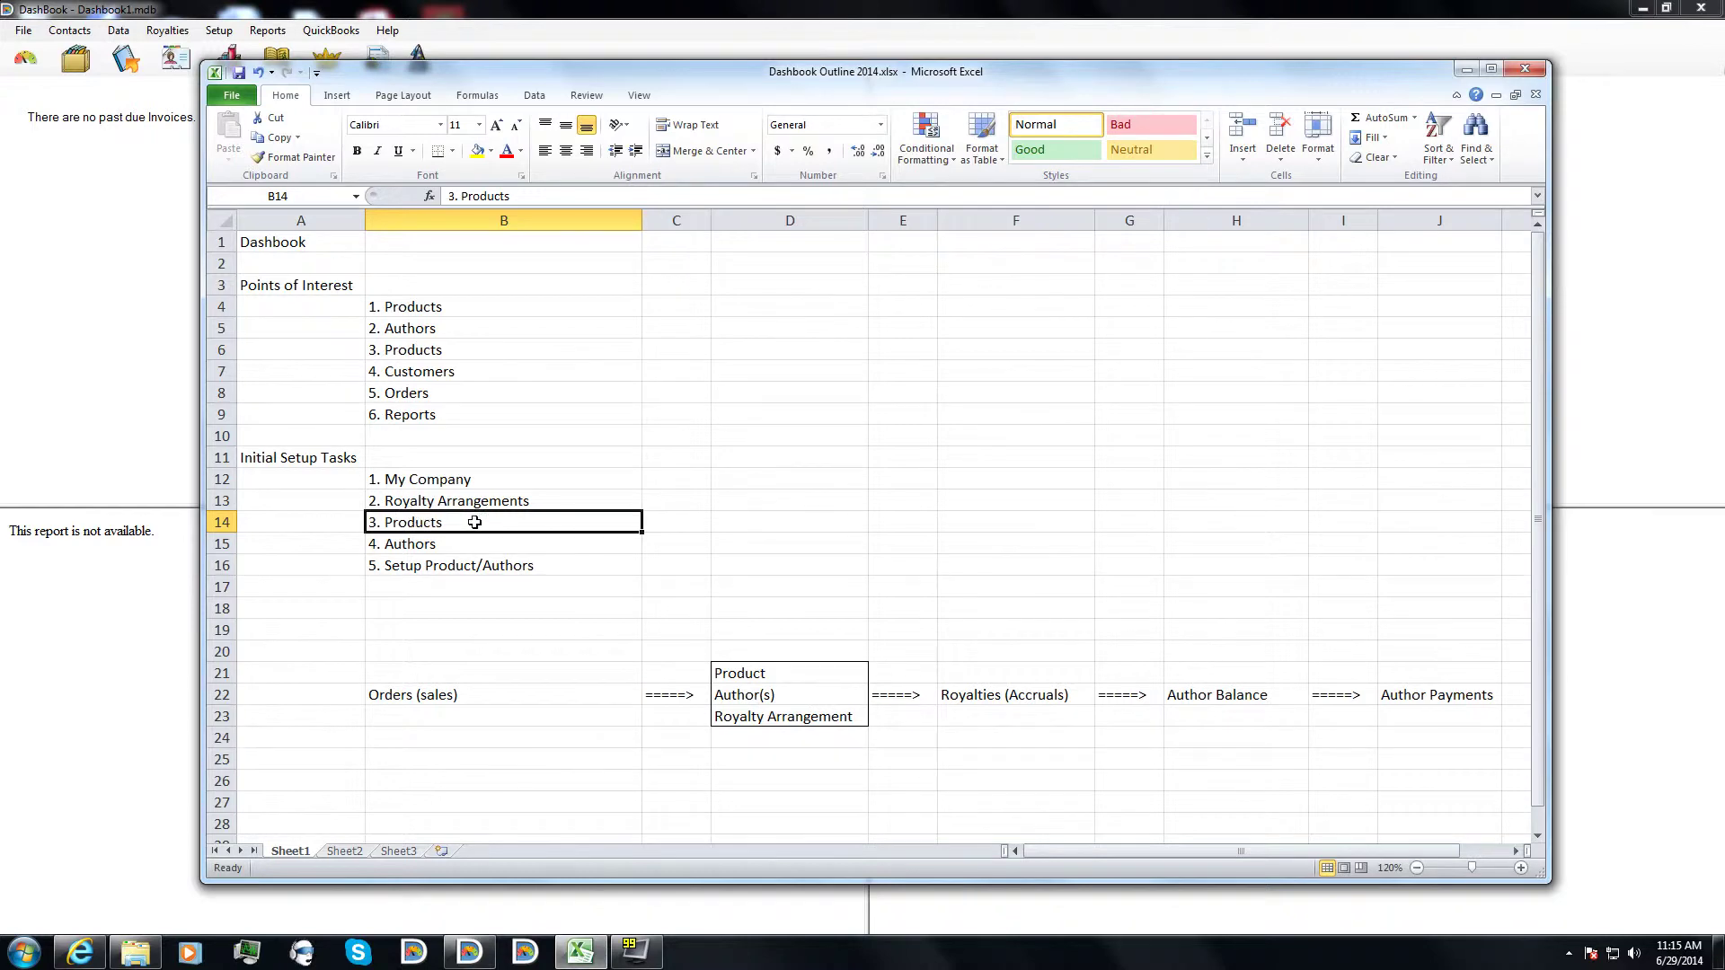
left_click(430, 544)
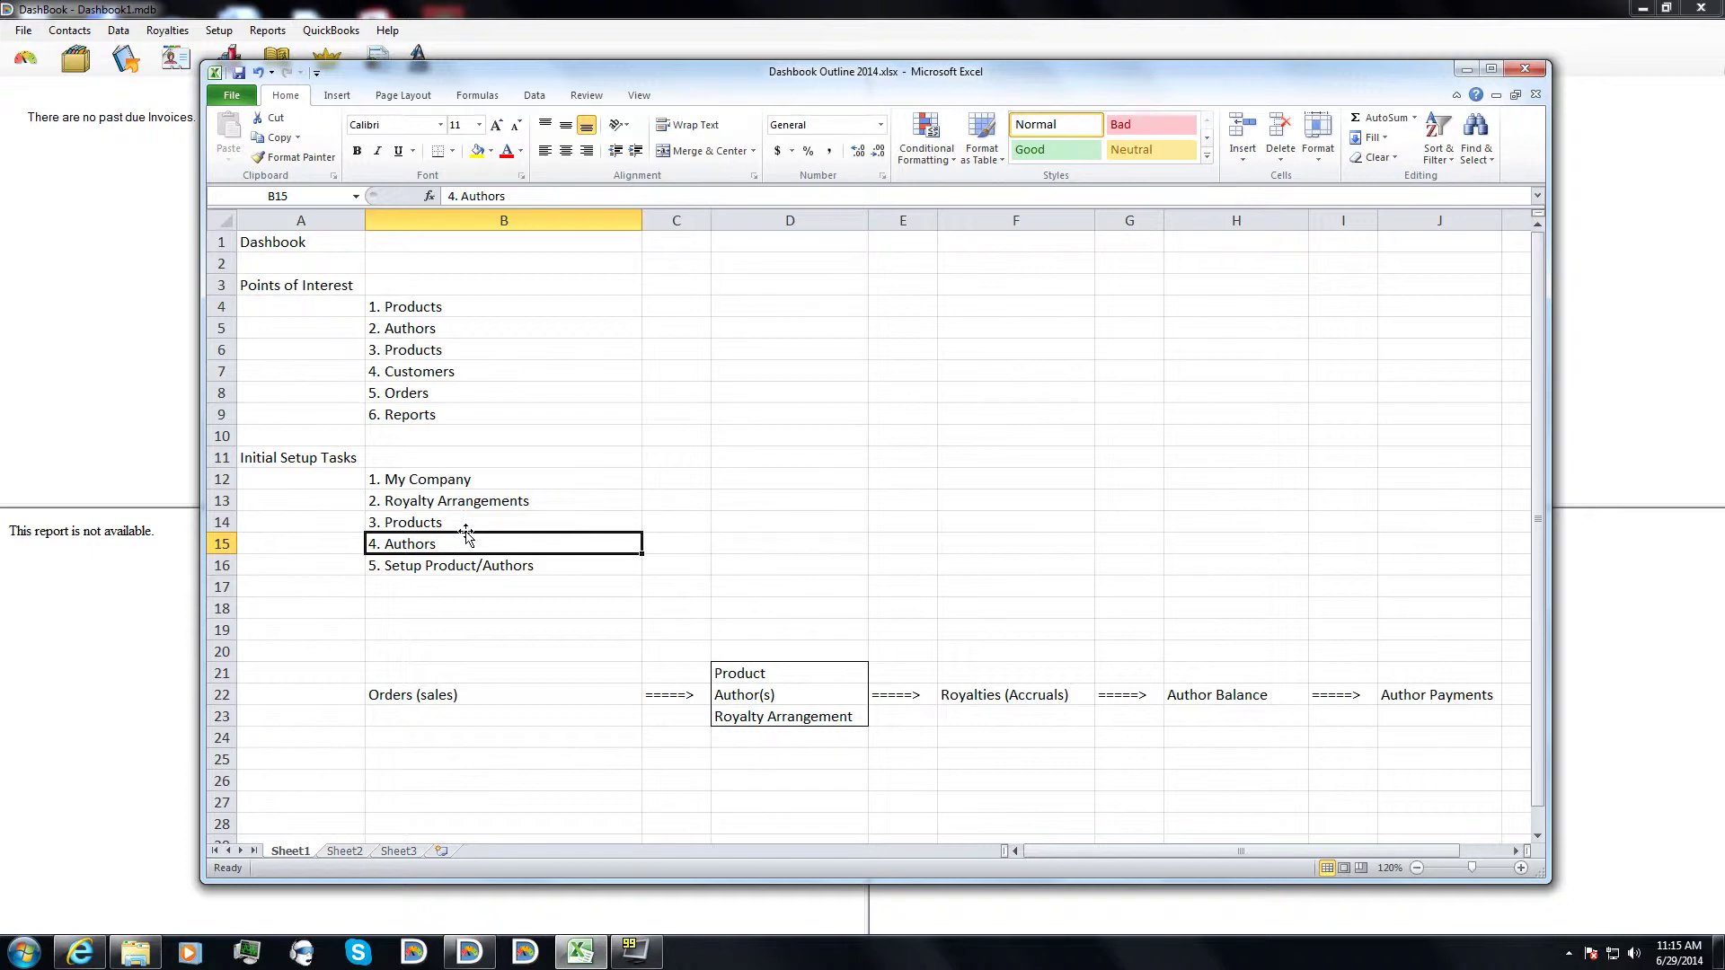
left_click(435, 522)
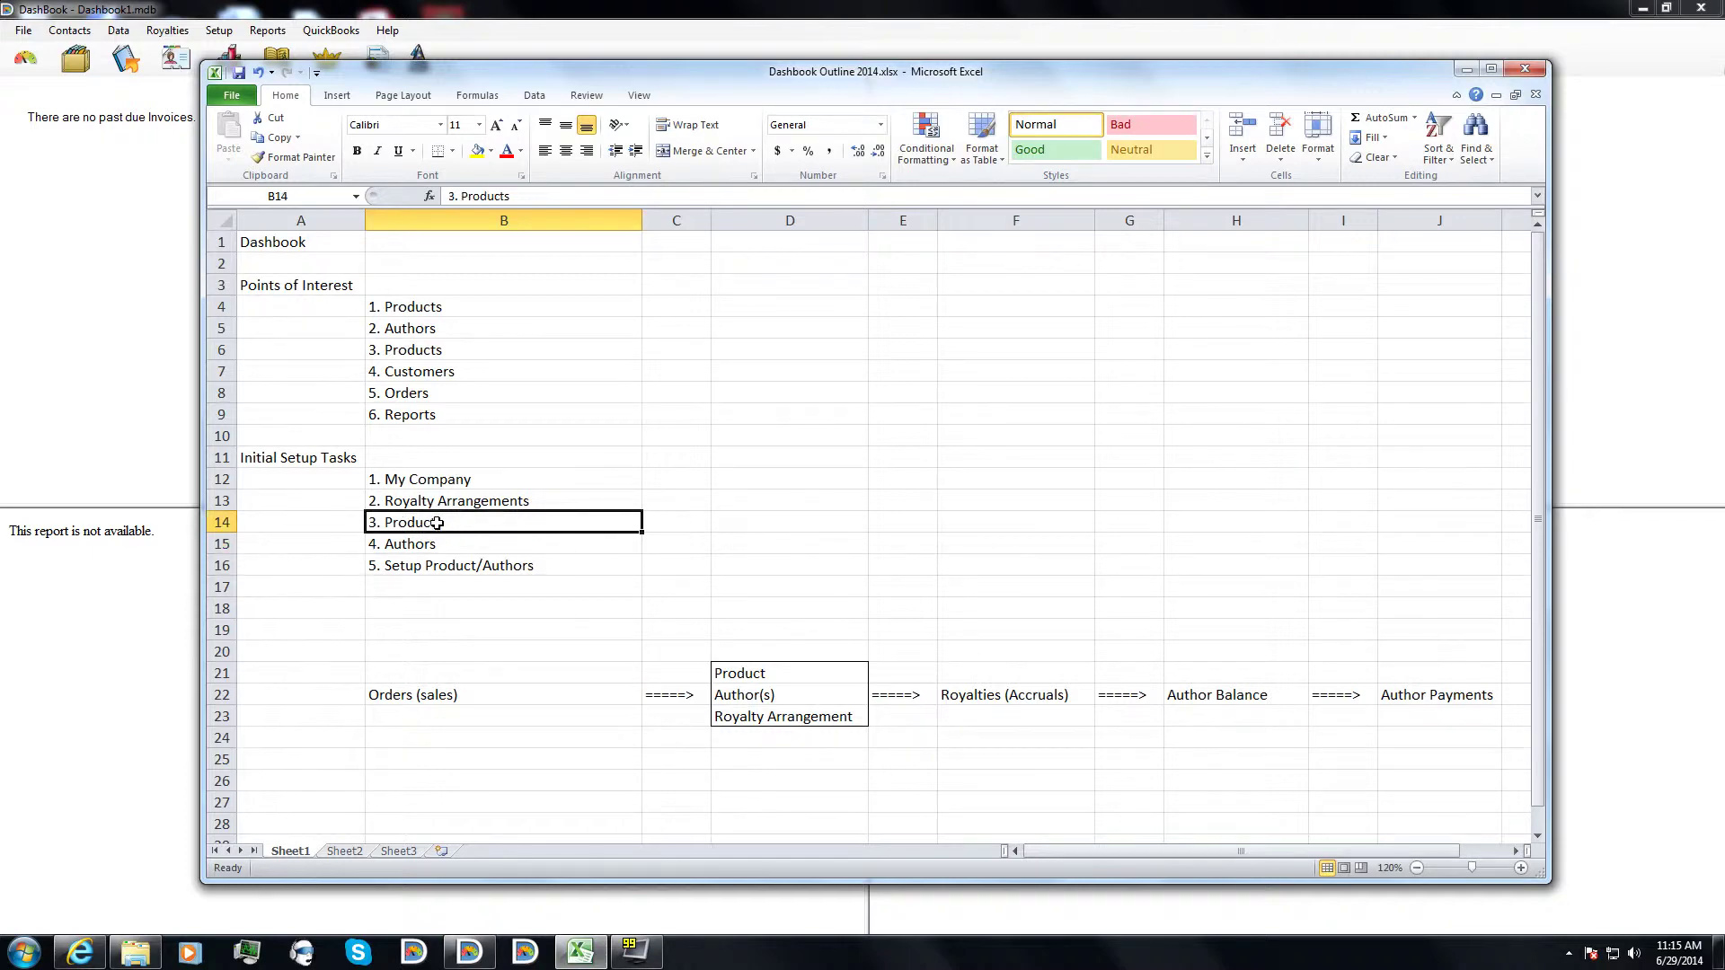
left_click(433, 543)
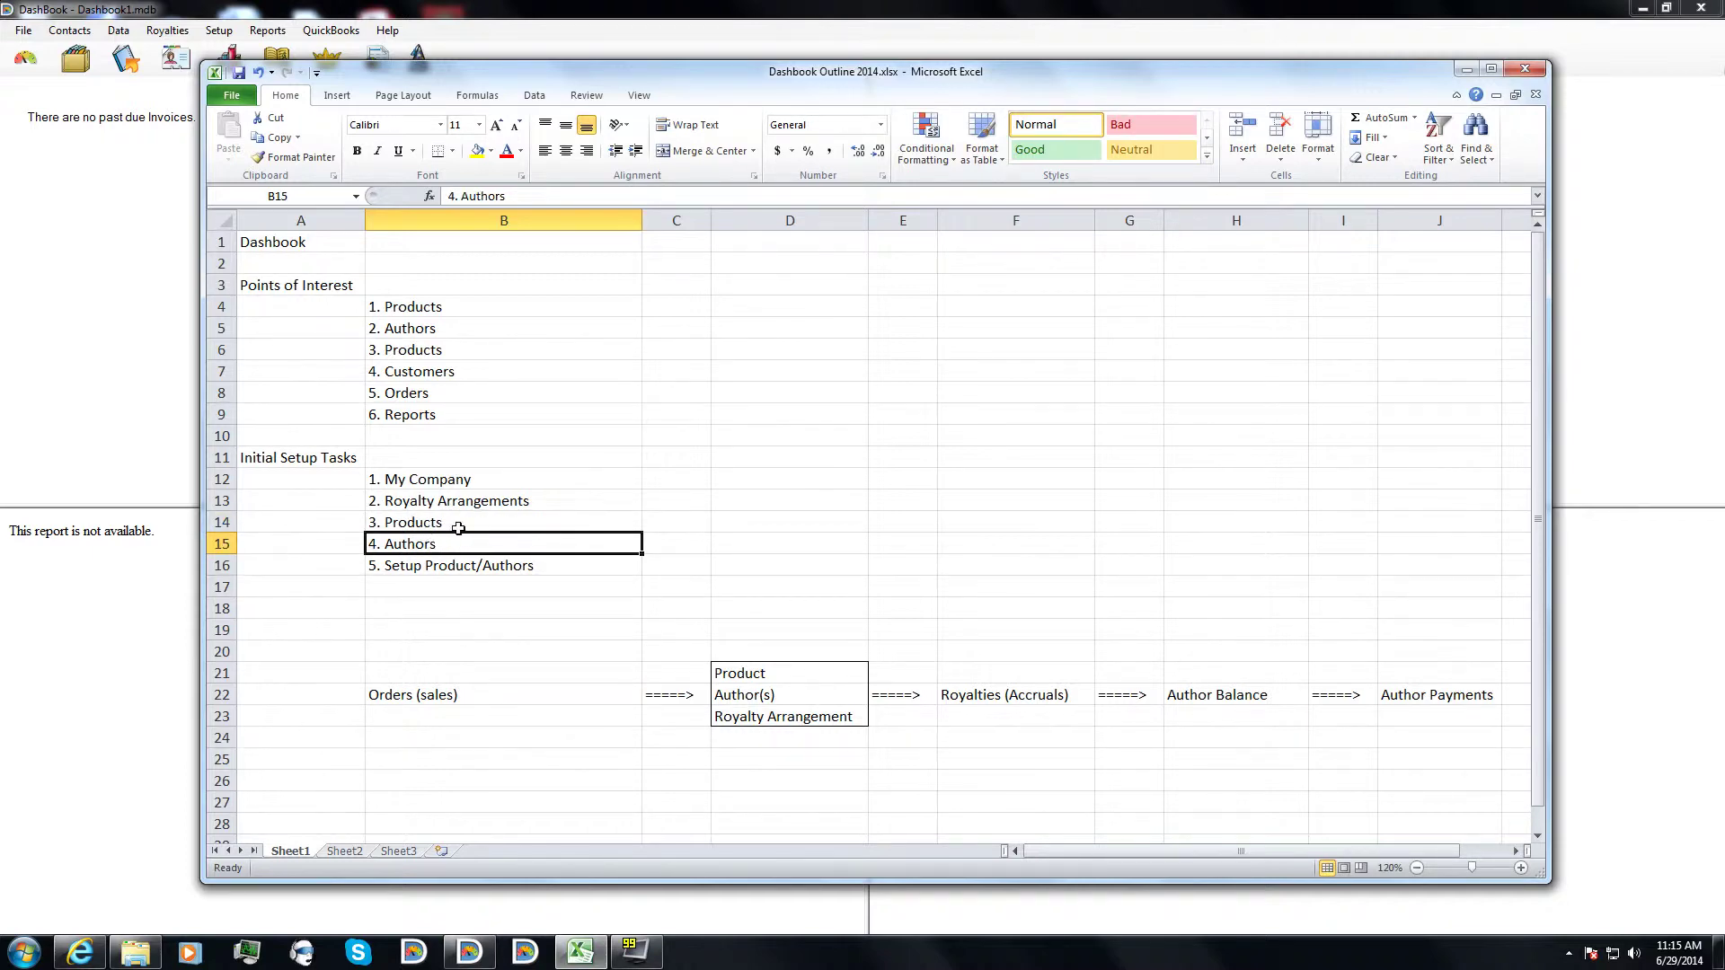
left_click(445, 698)
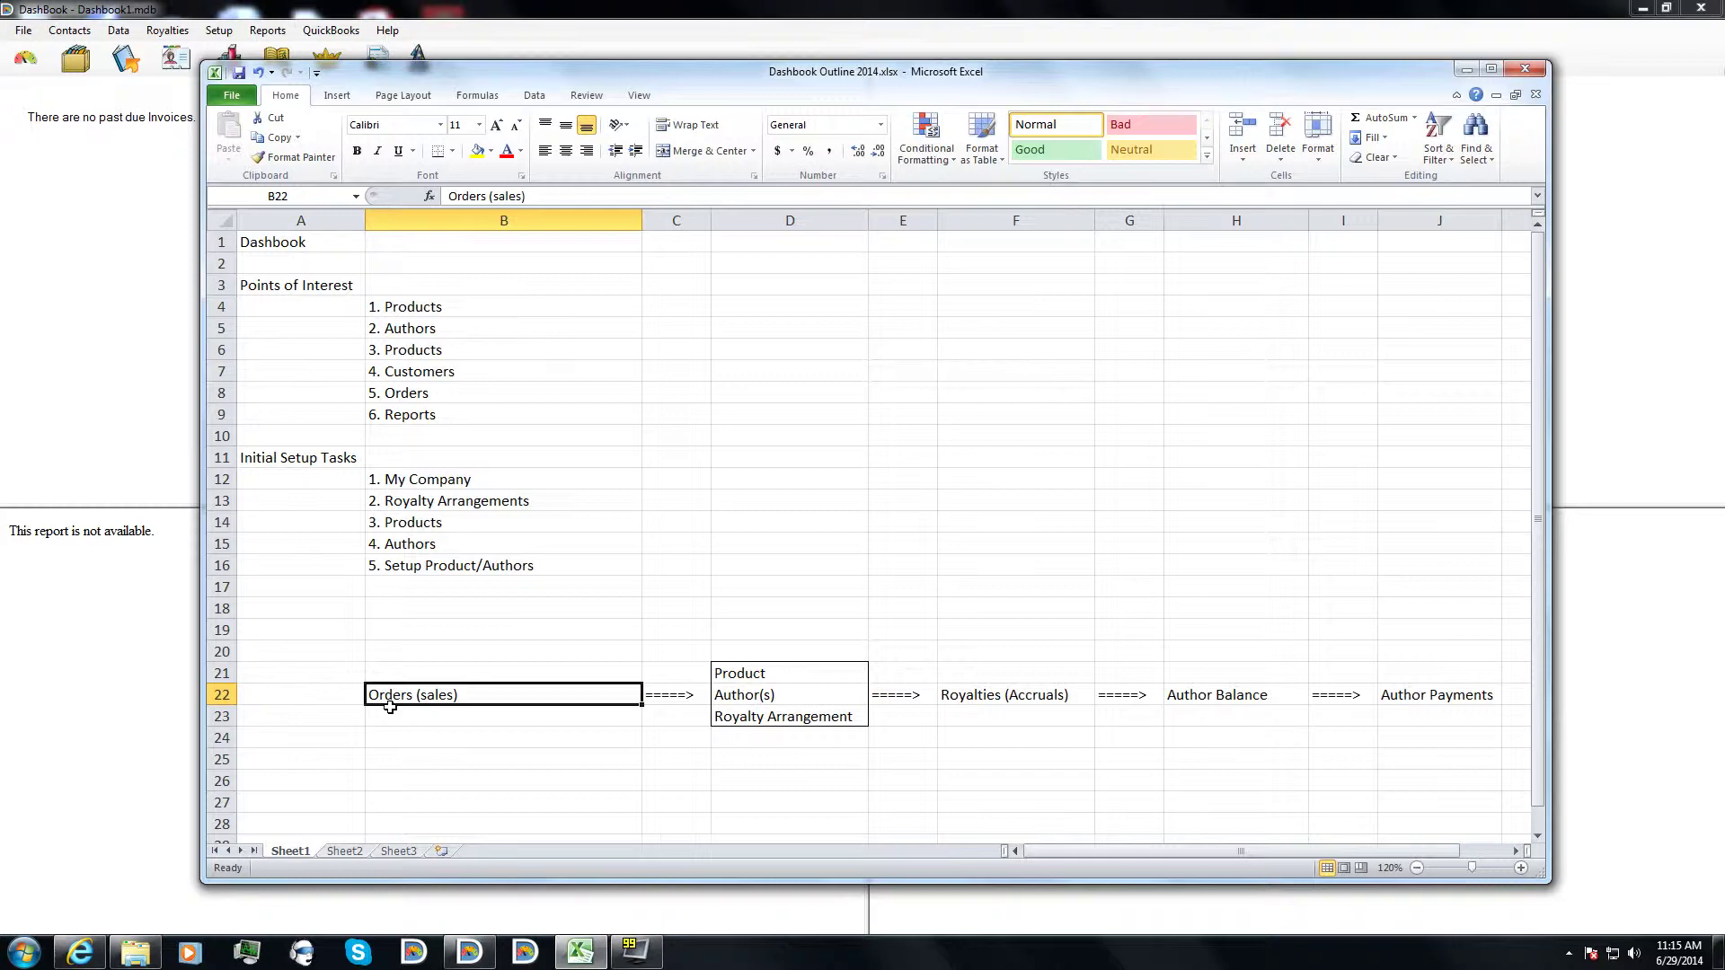
left_click(760, 673)
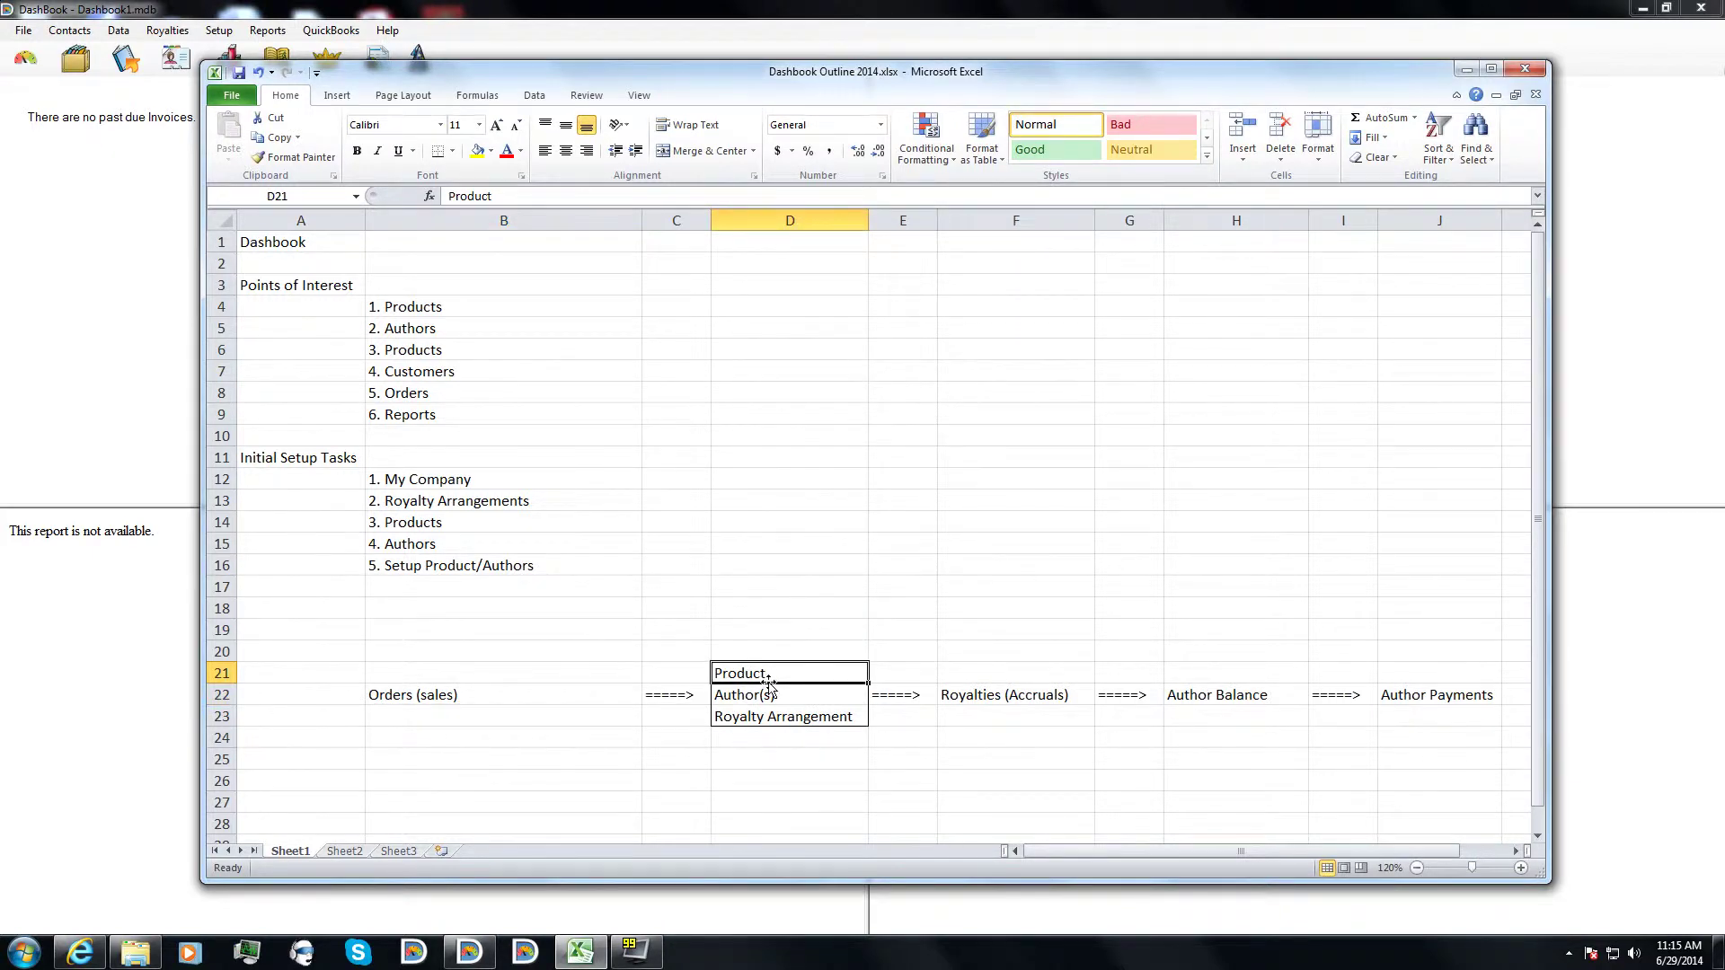
left_click(769, 694)
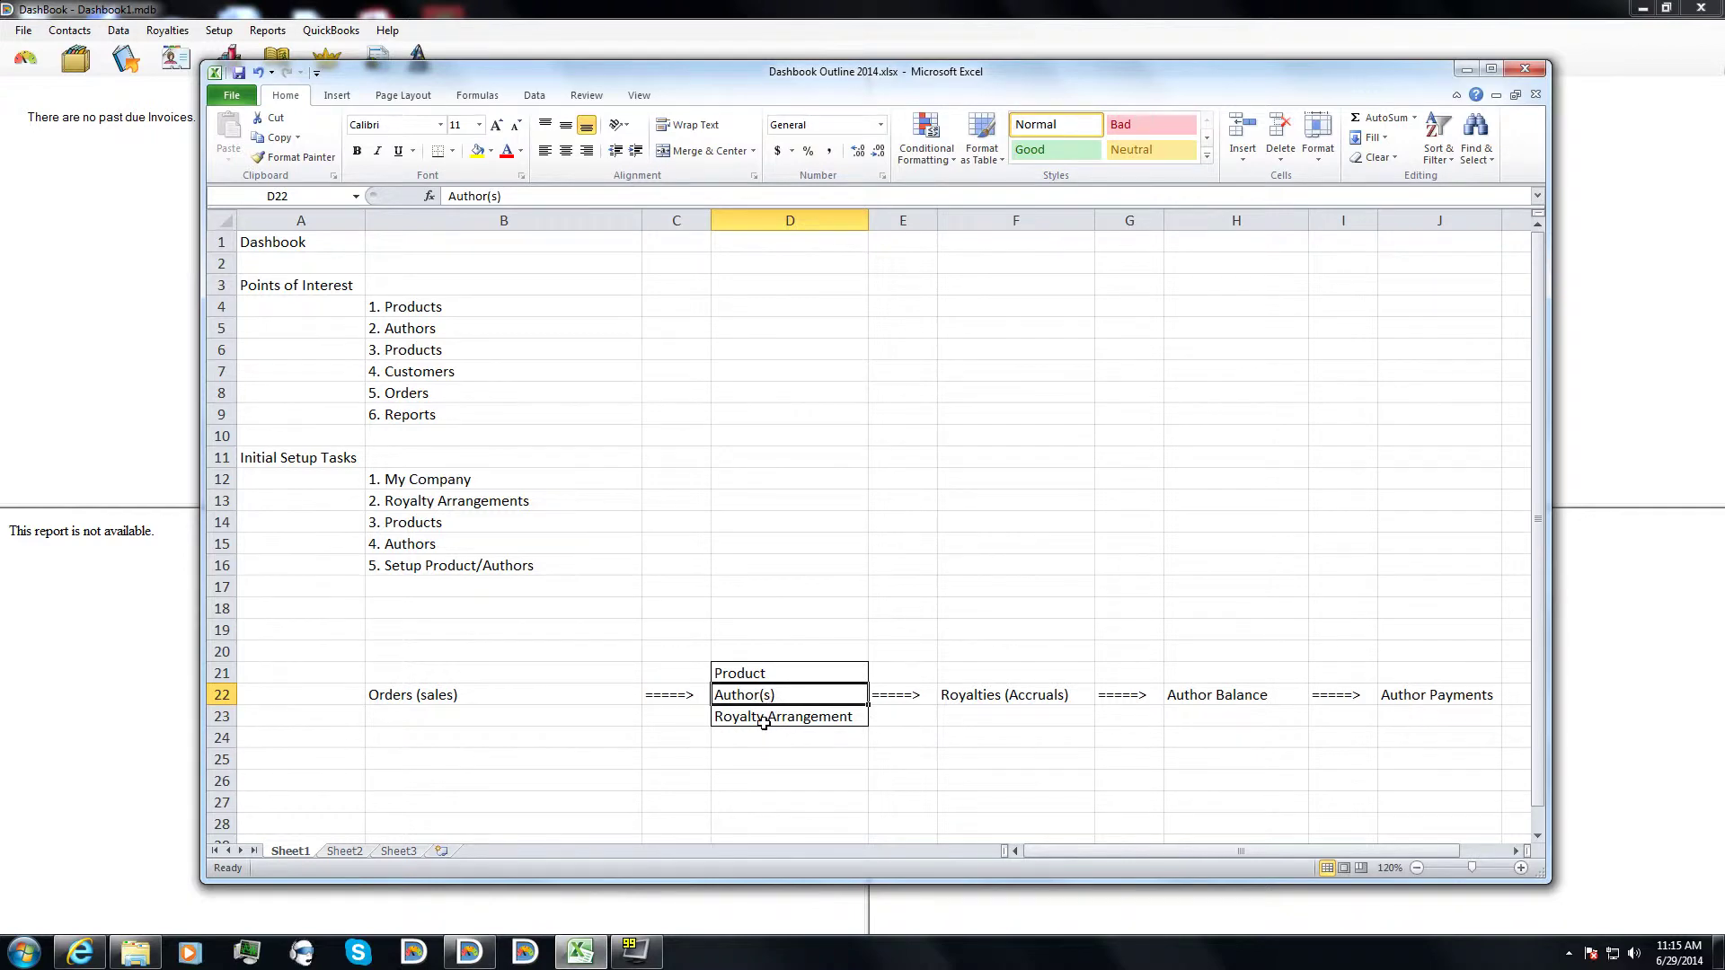
left_click(768, 716)
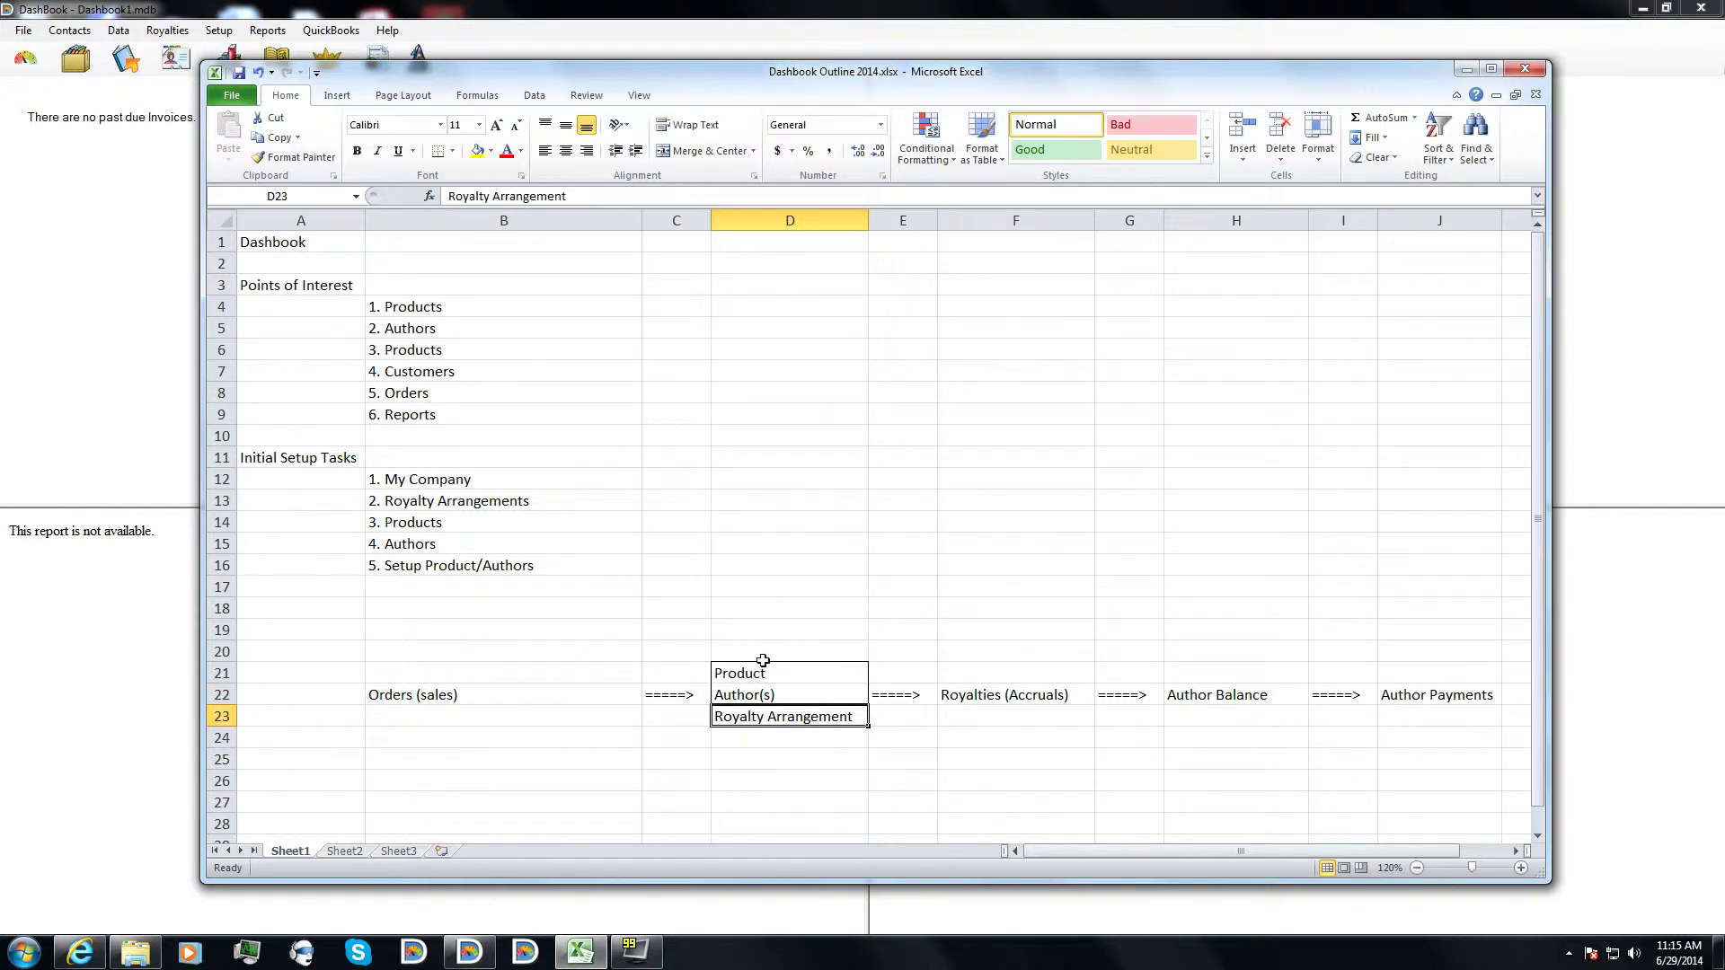
left_click(998, 701)
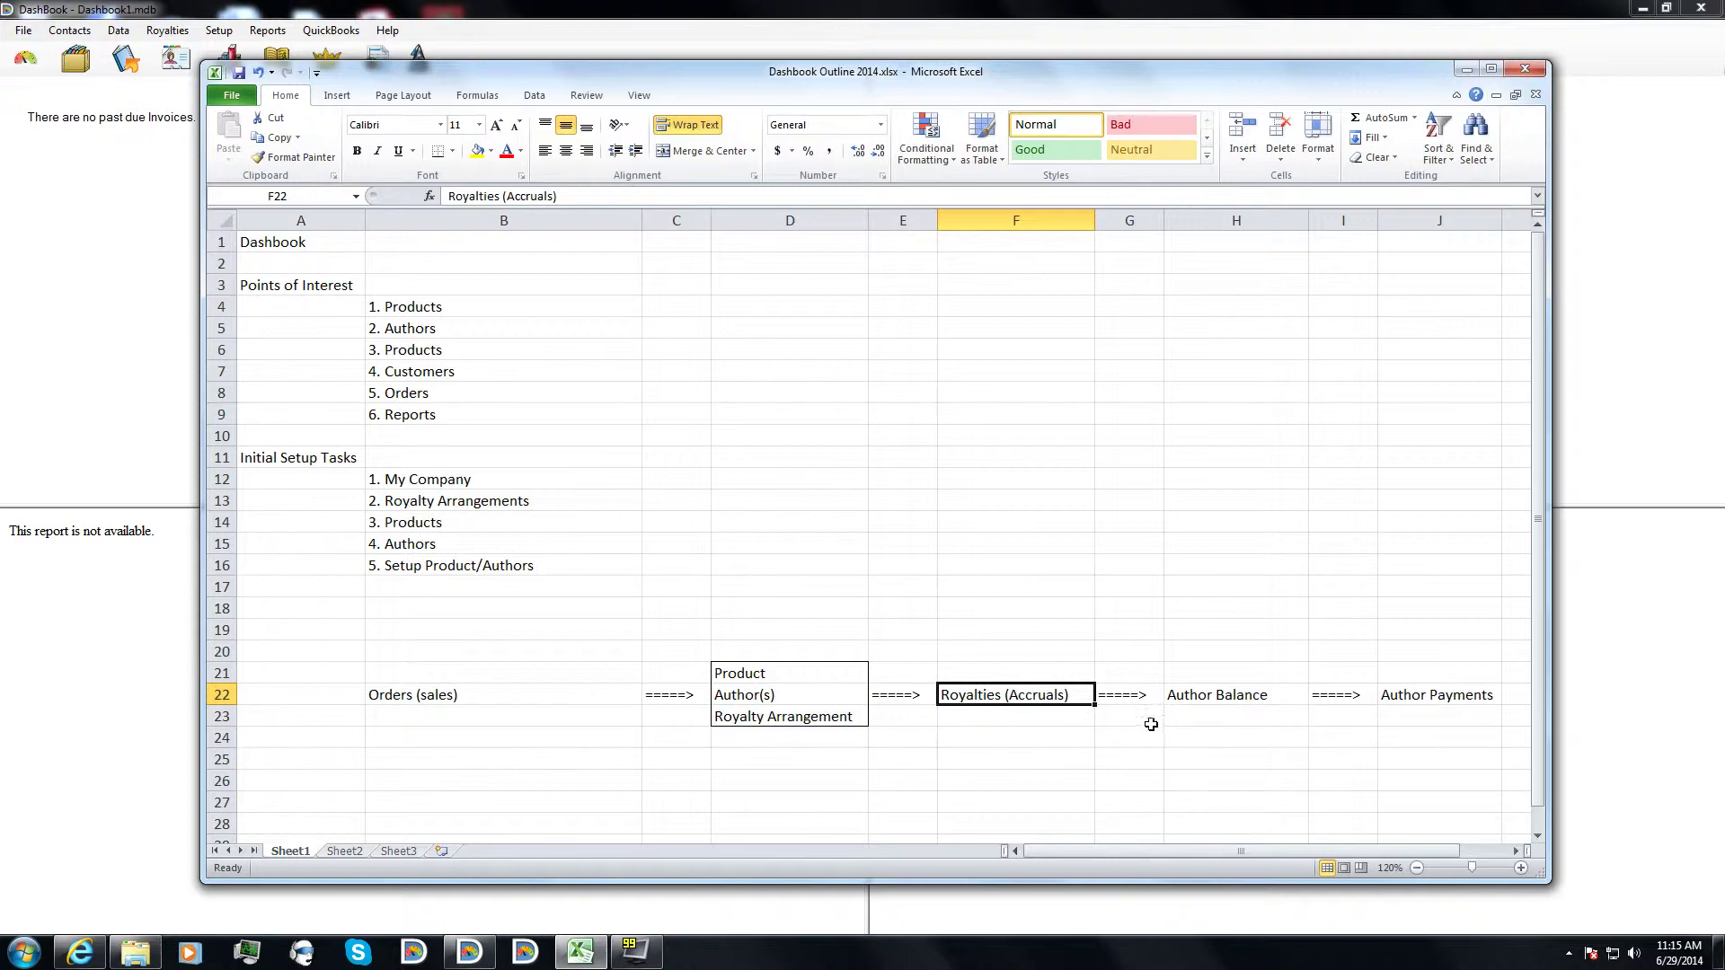
left_click(1215, 700)
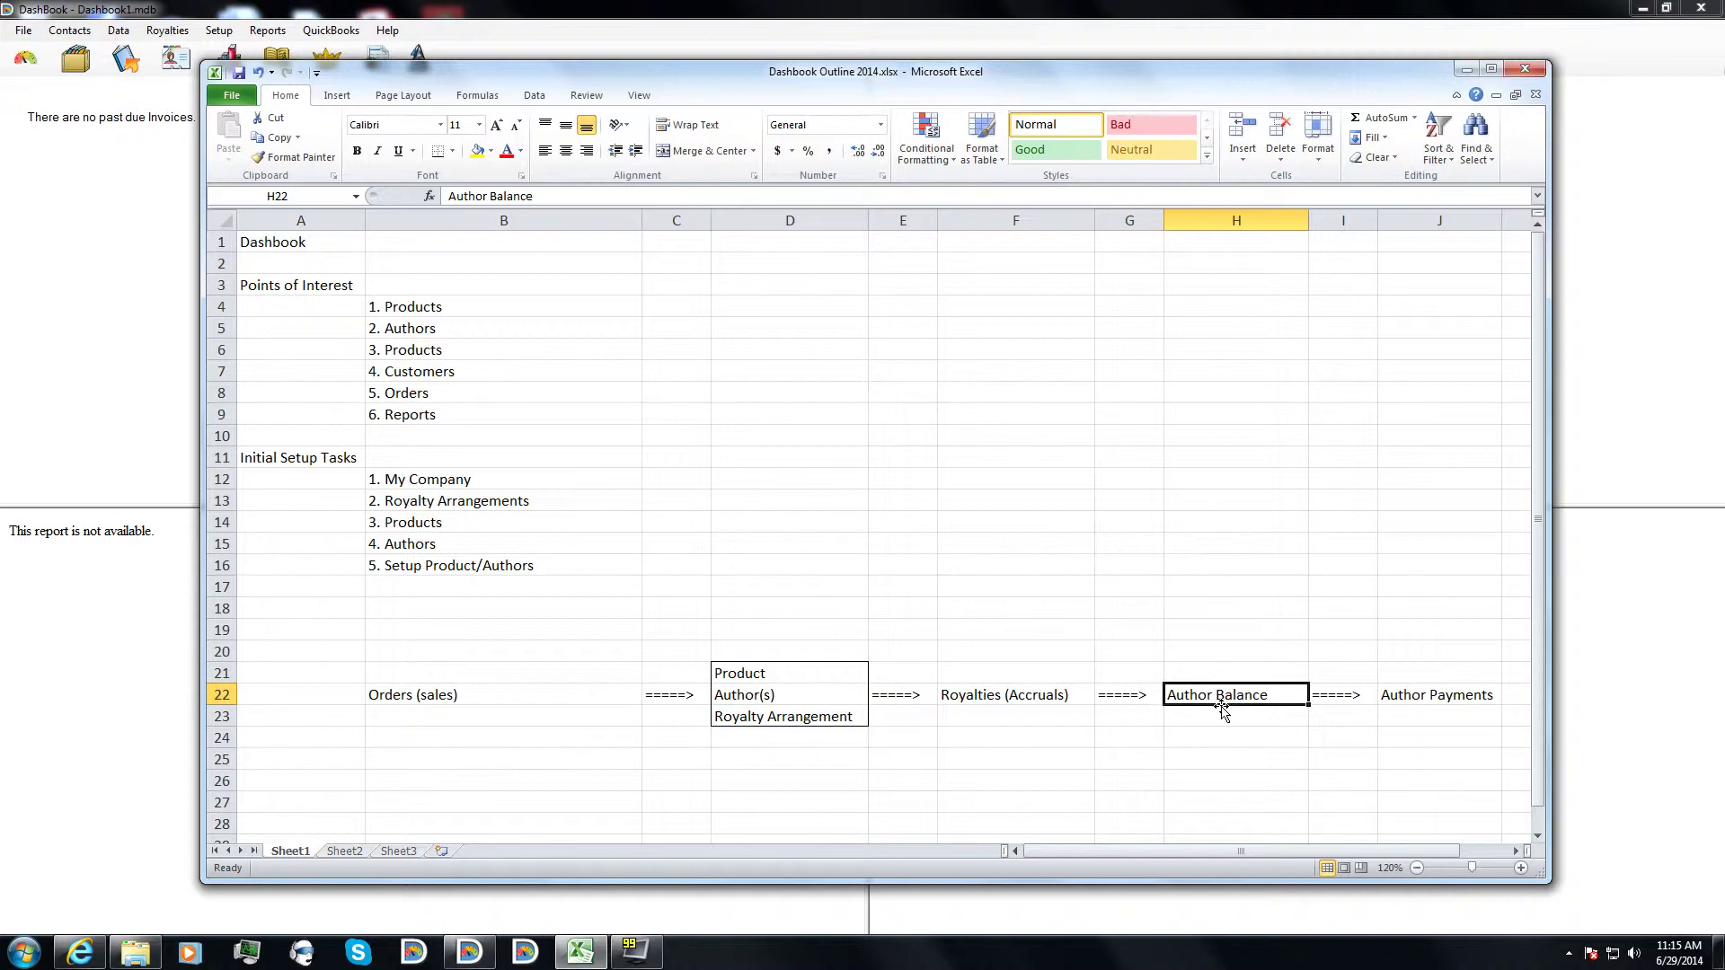
left_click(515, 700)
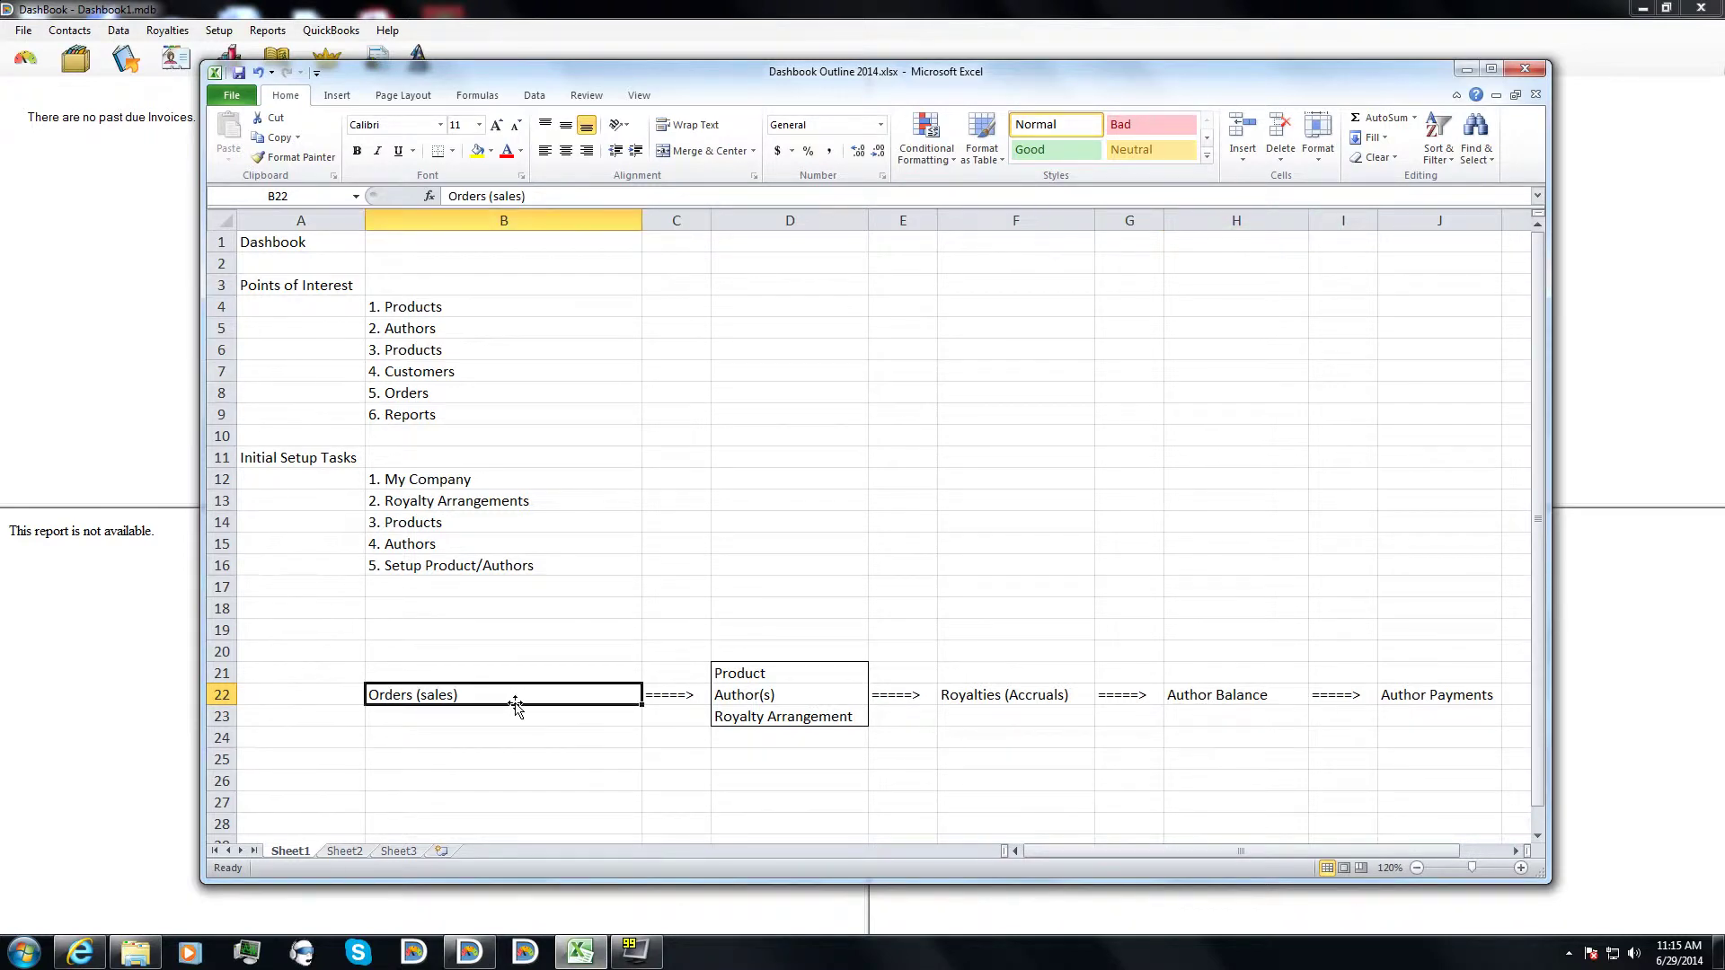
left_click(1050, 698)
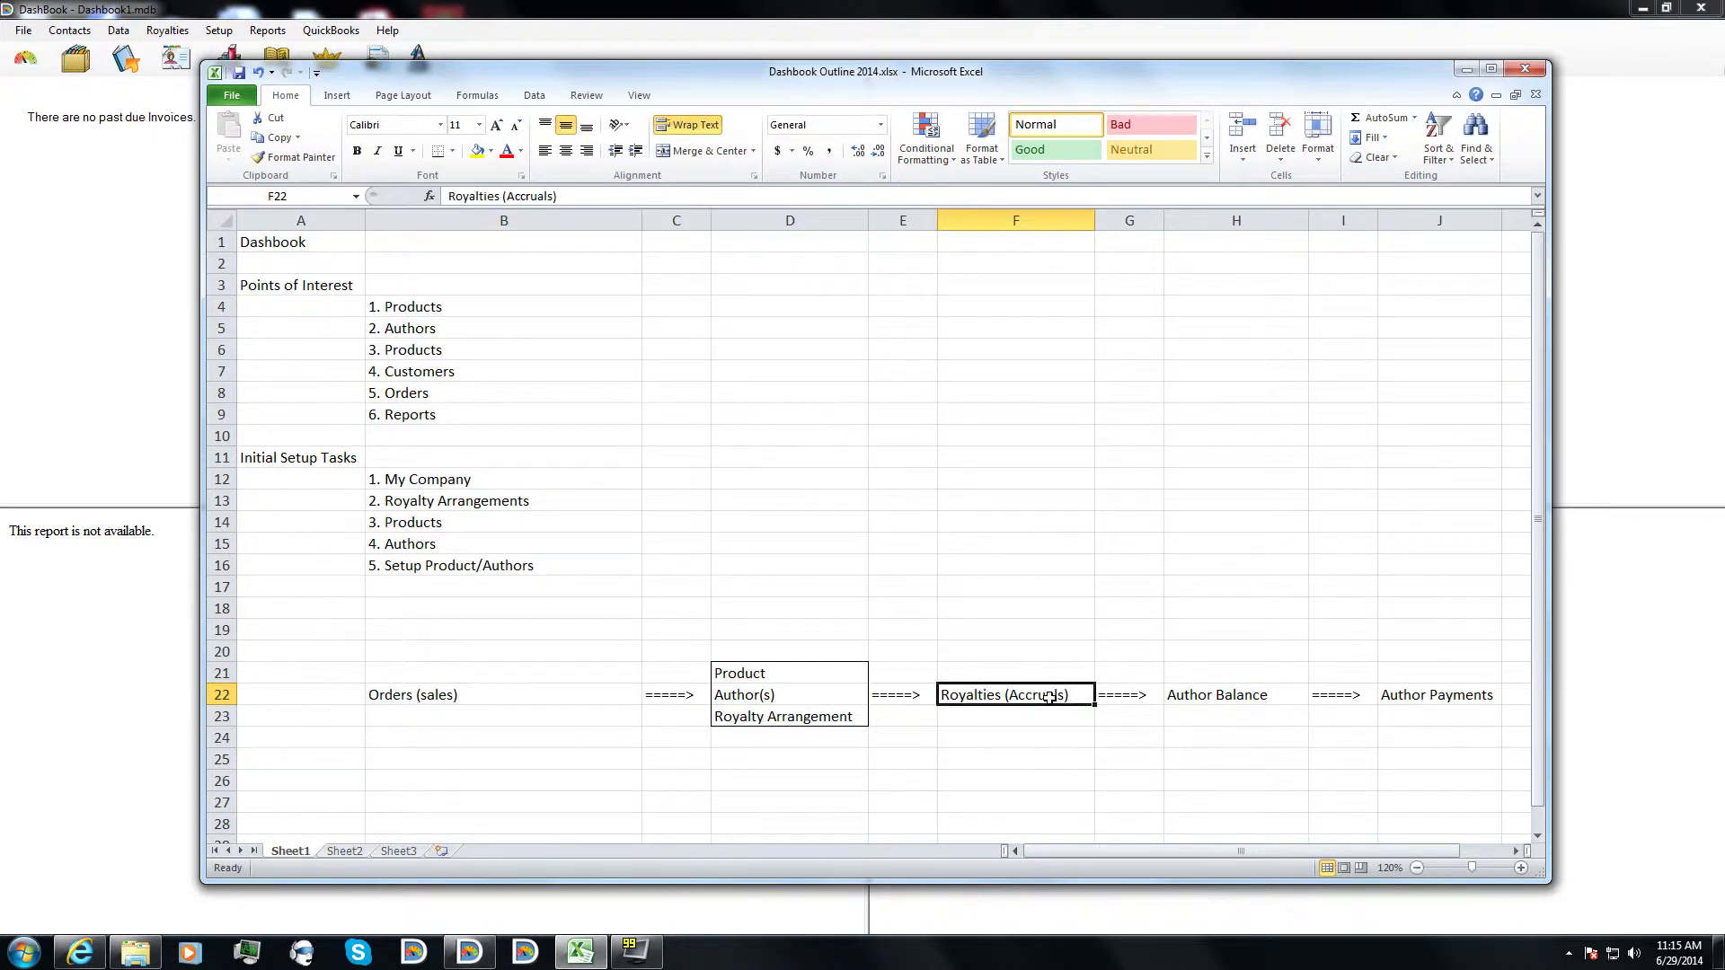
left_click(1243, 697)
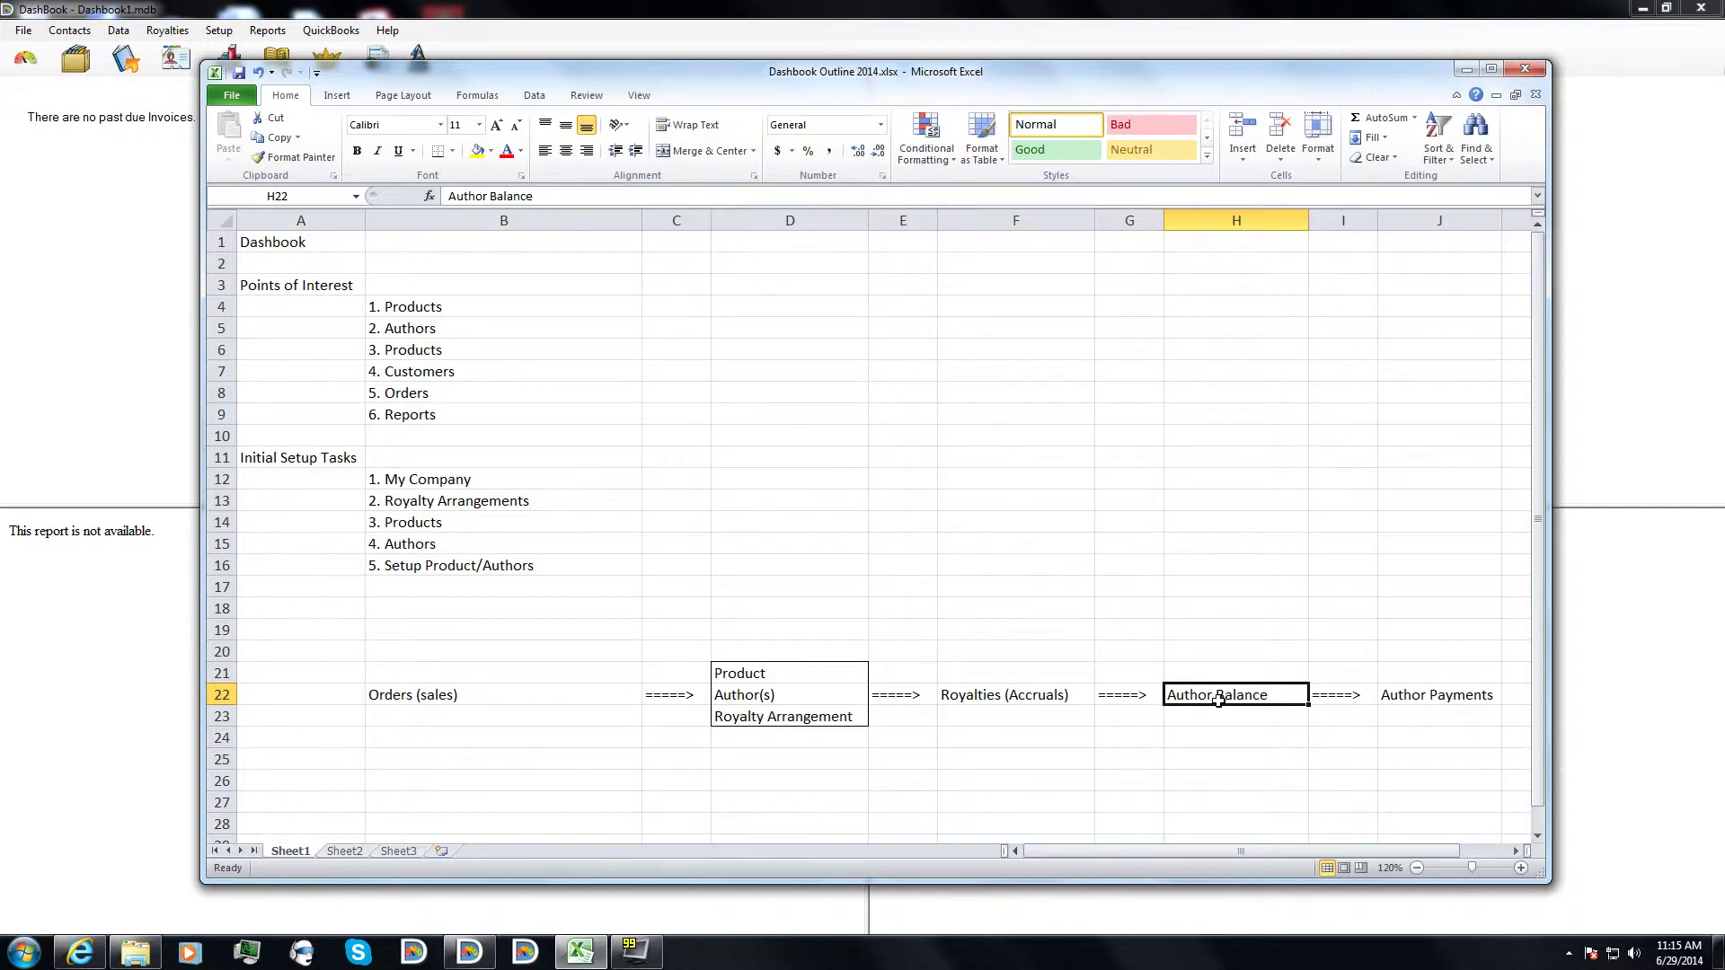
left_click(1433, 695)
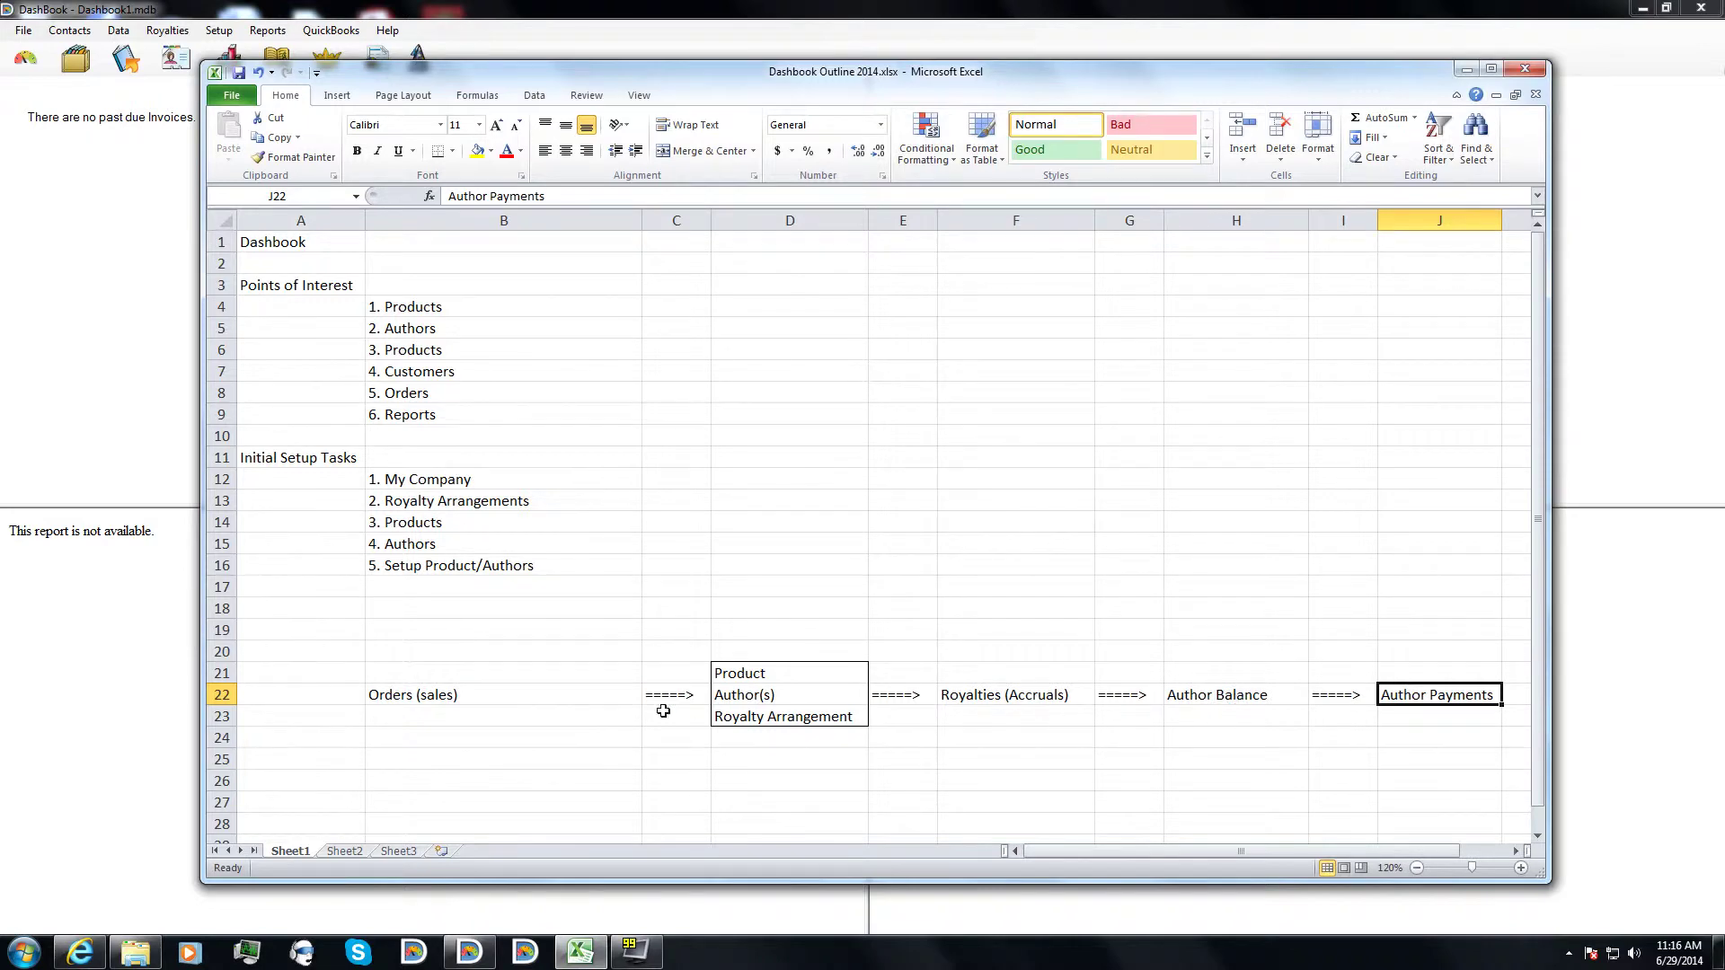
left_click(432, 485)
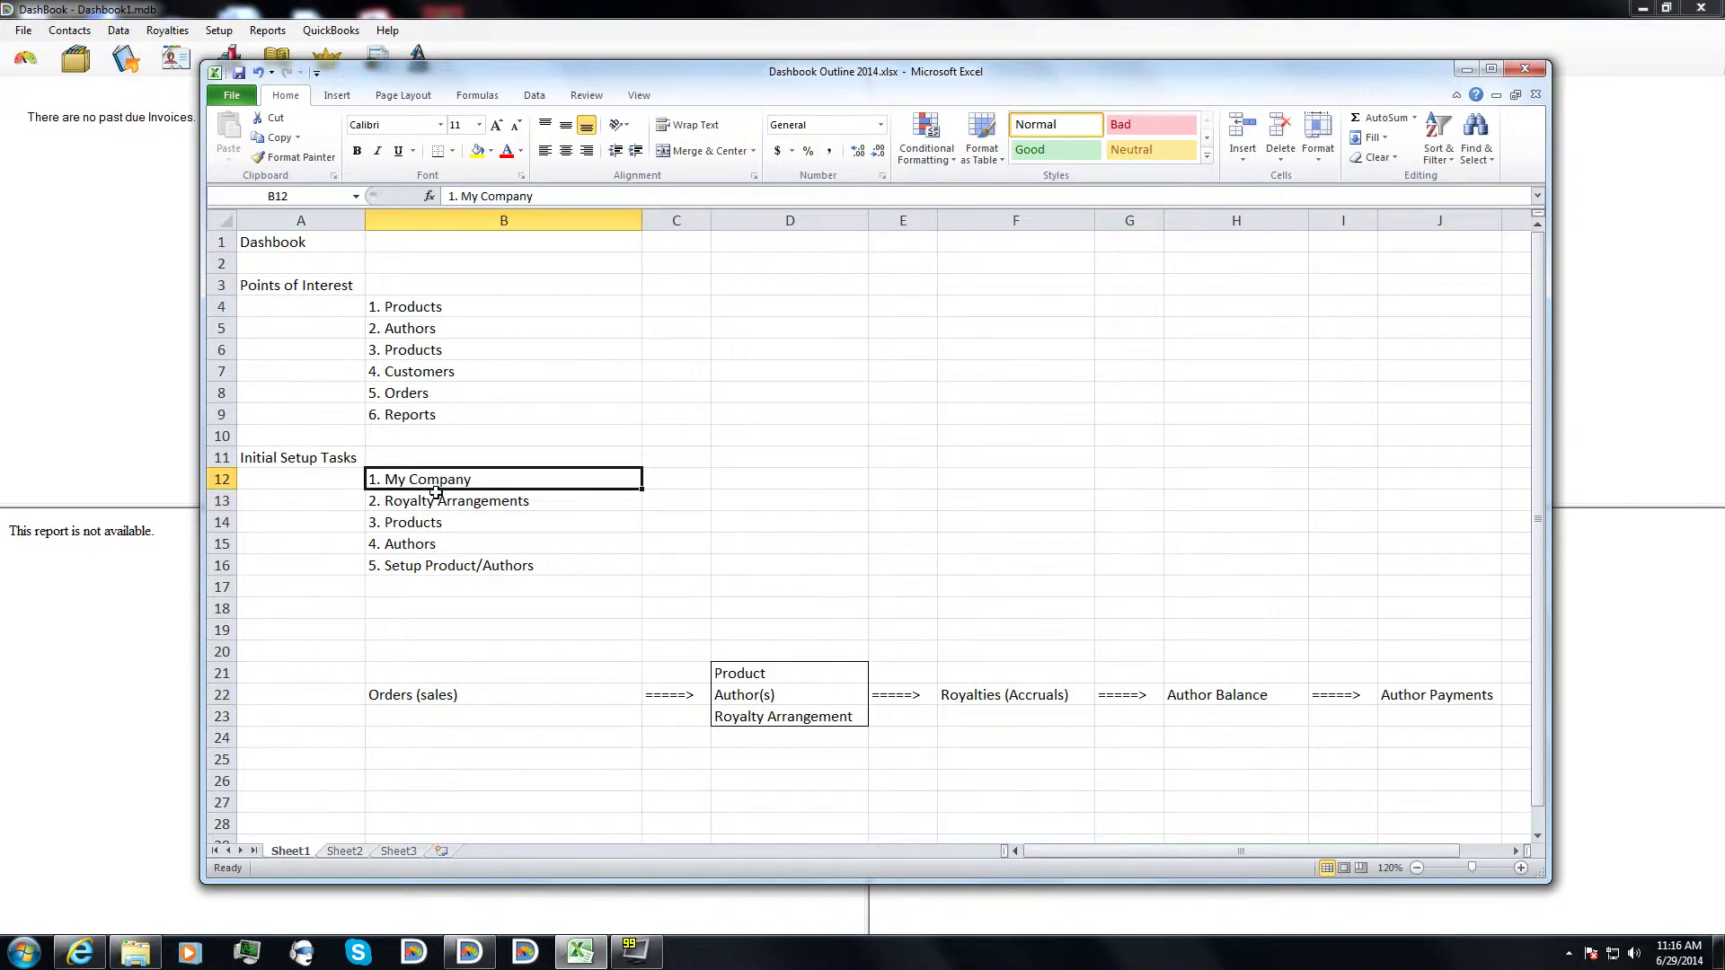
- Open the My Company contact record and replace its name with 'Dashbook Software'
left_click(152, 620)
left_click(697, 510)
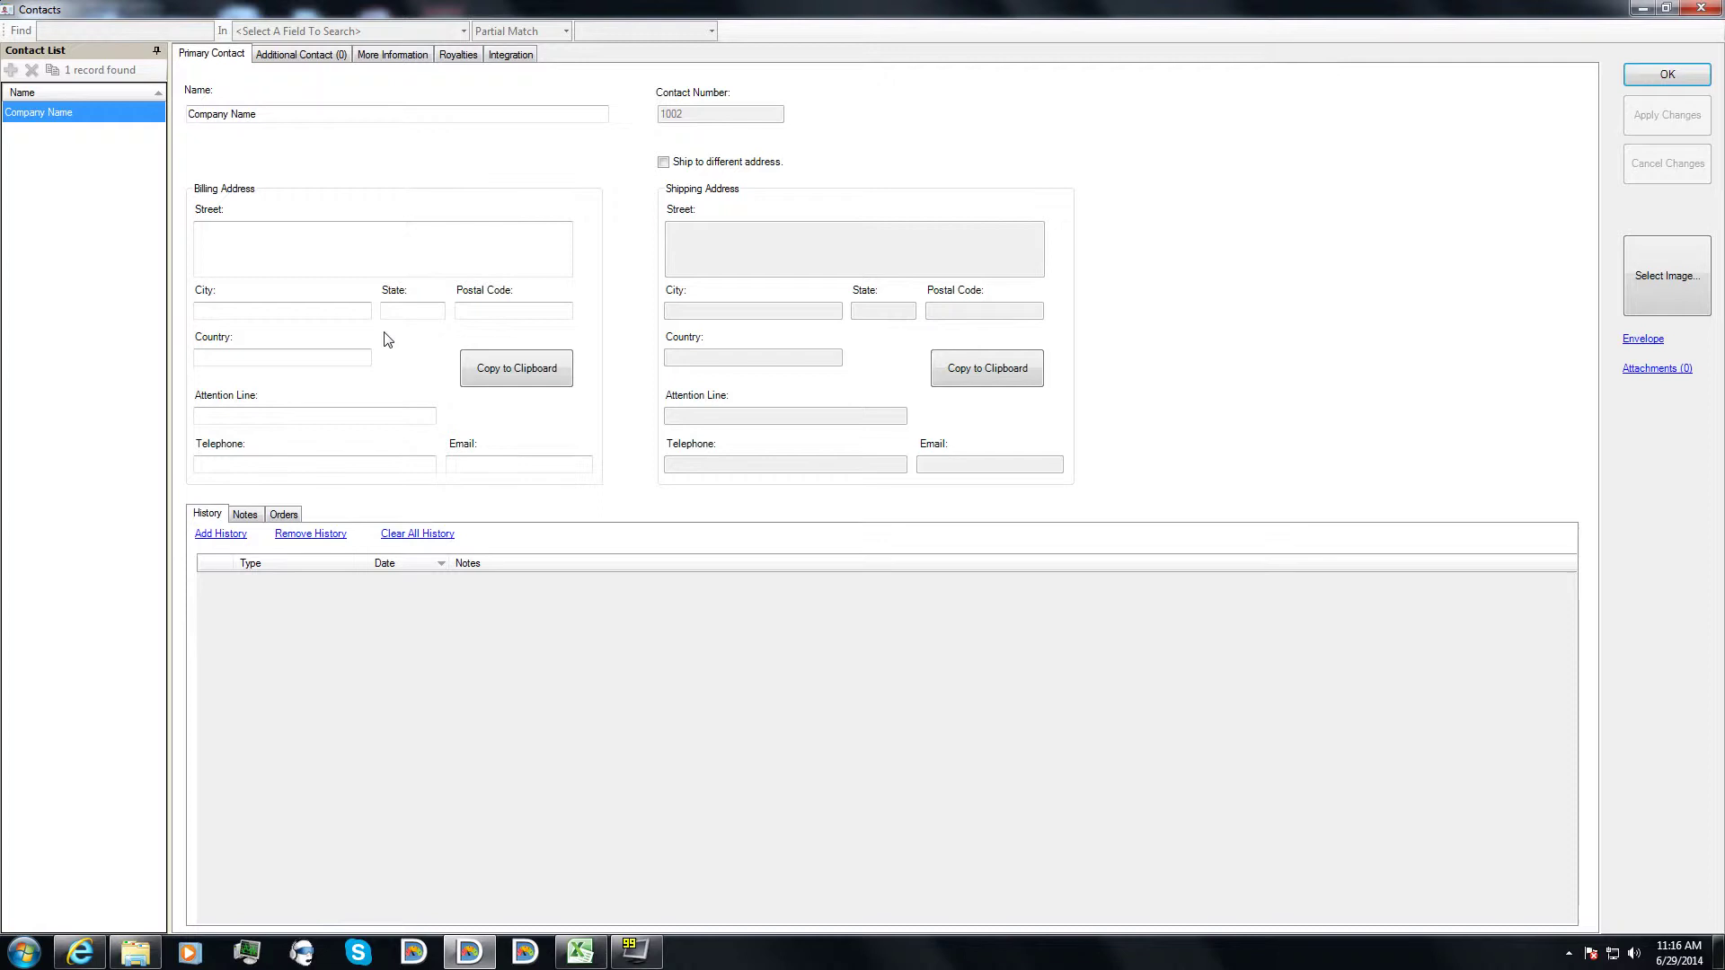
left_click_drag(257, 115, 36, 153)
type("Dashboo")
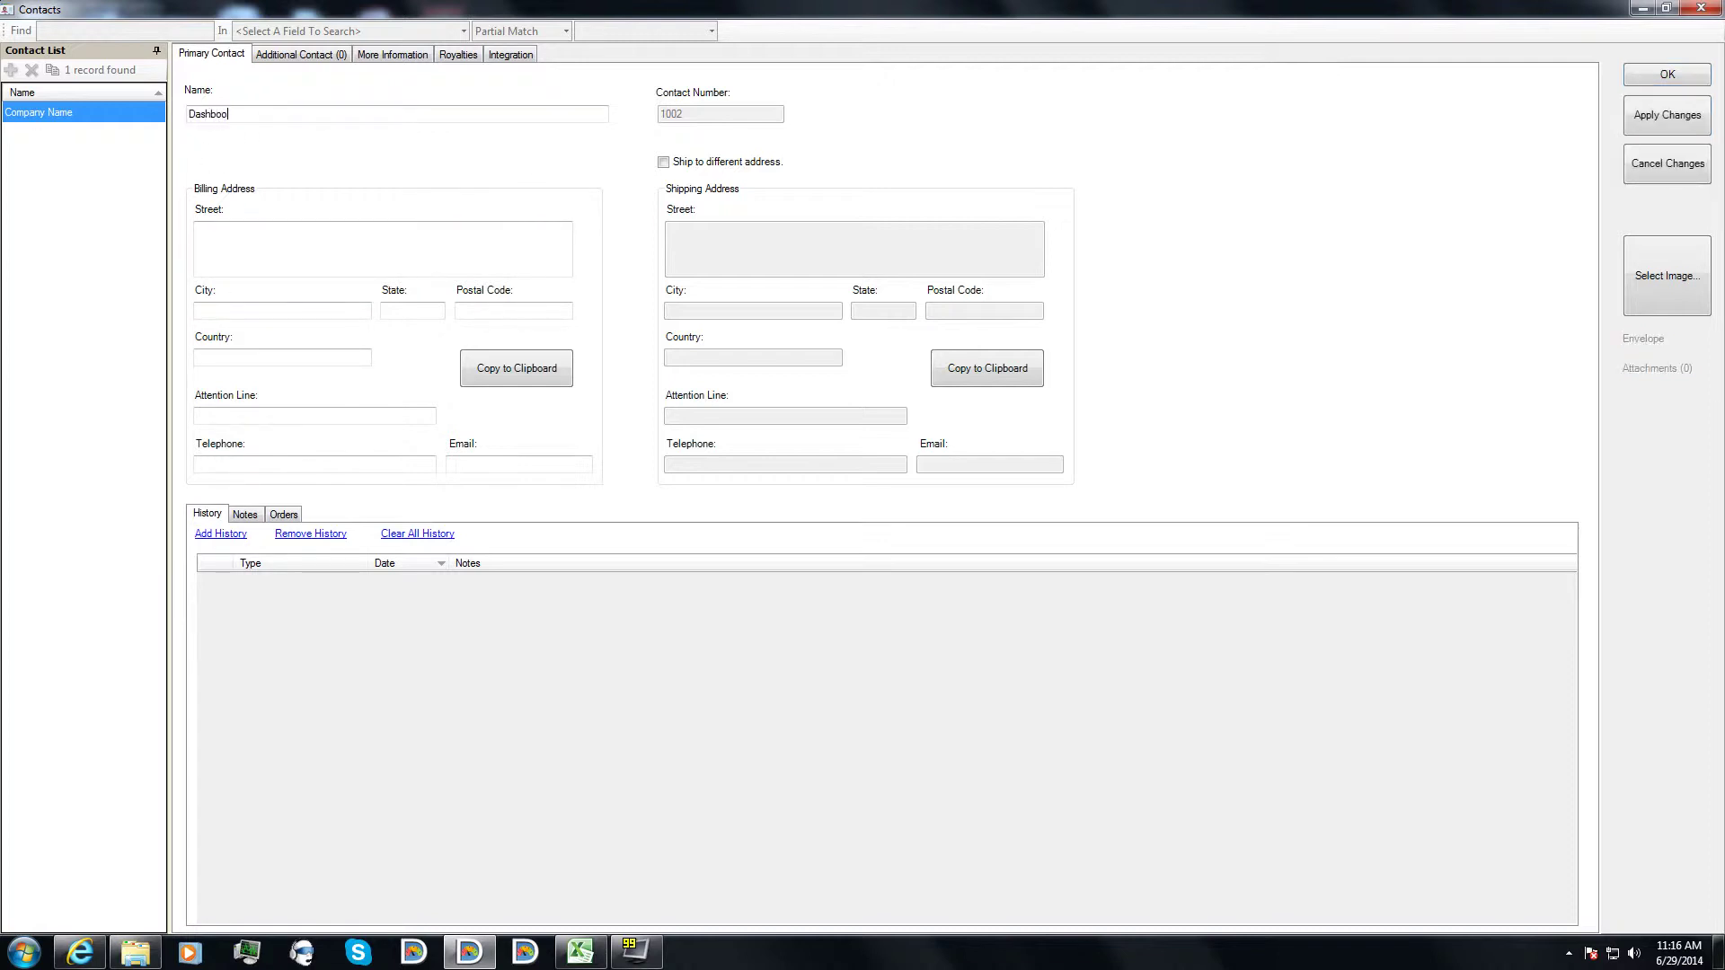
type("k Software")
key("Tab")
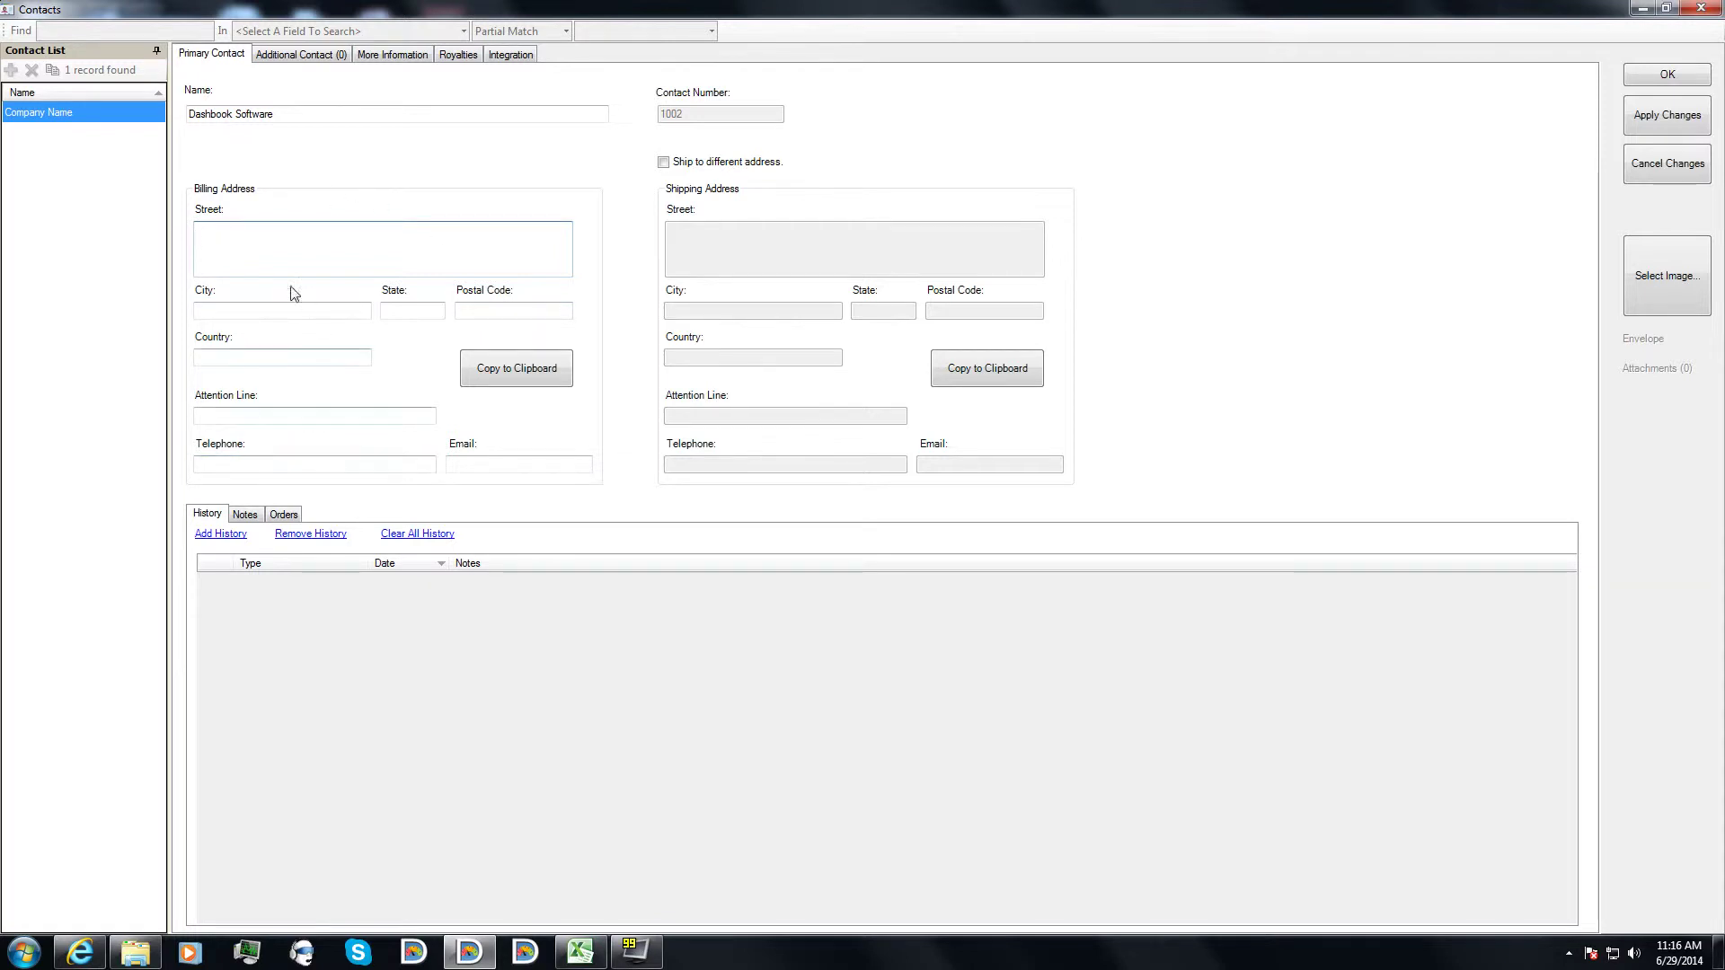
left_click(256, 311)
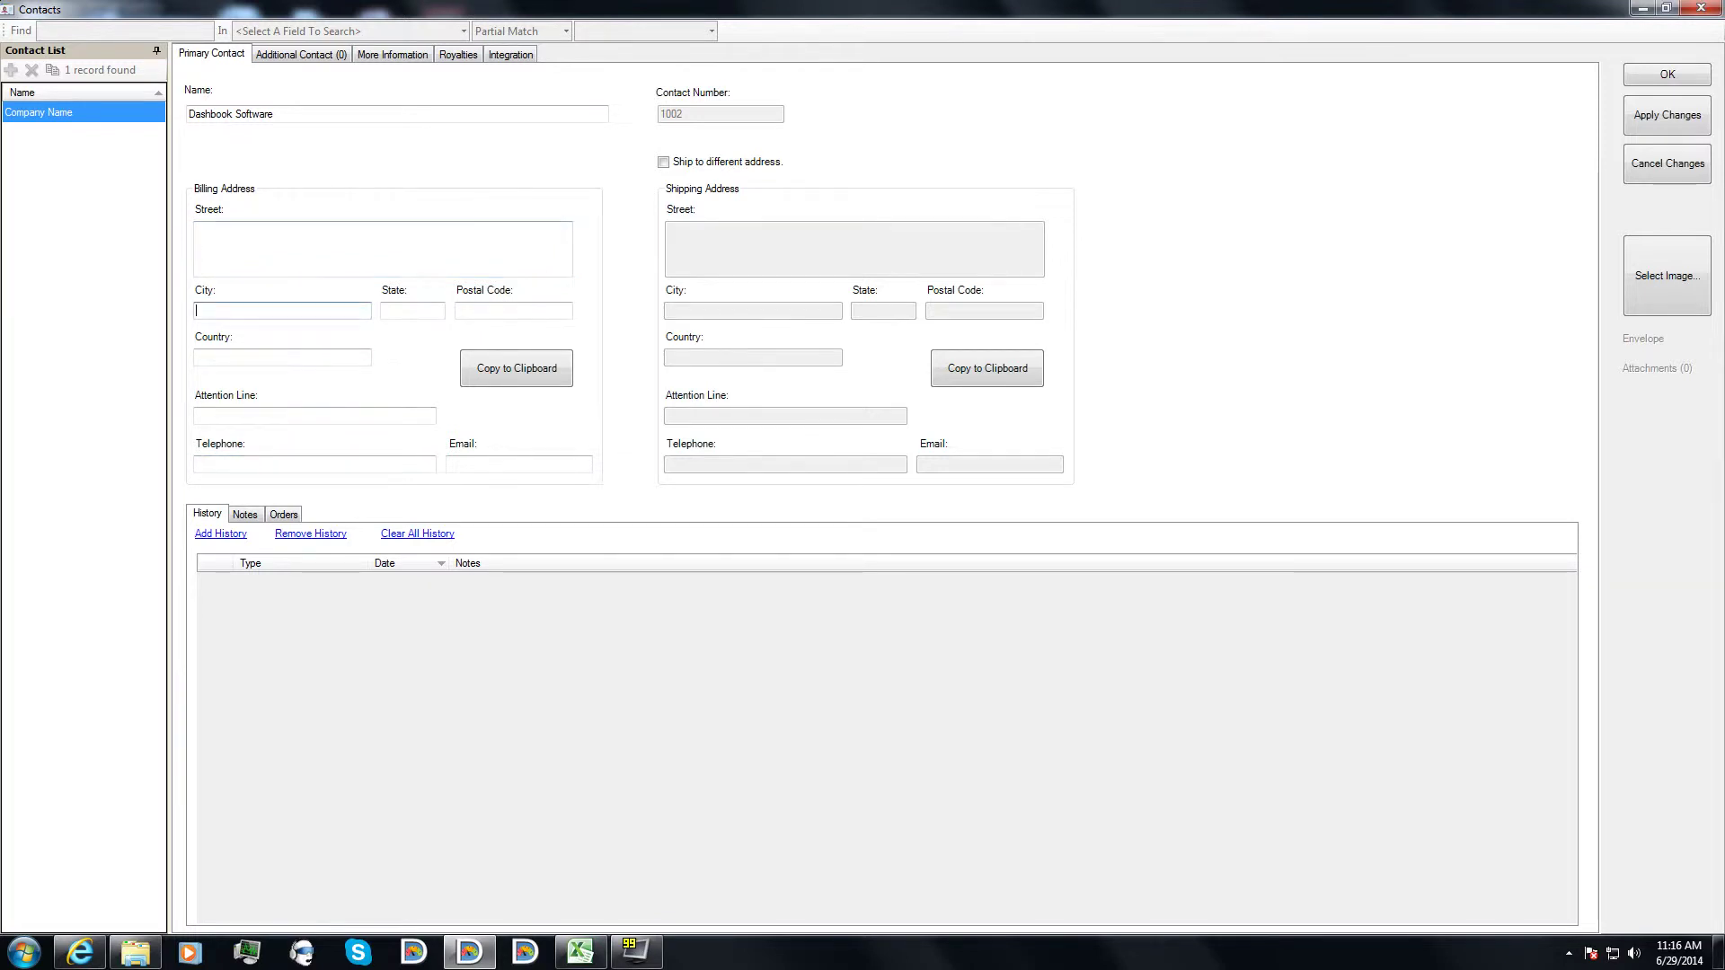
- Attach Final Dashbook Logo1.jpg as the company image, save the record, and close it
left_click(1669, 283)
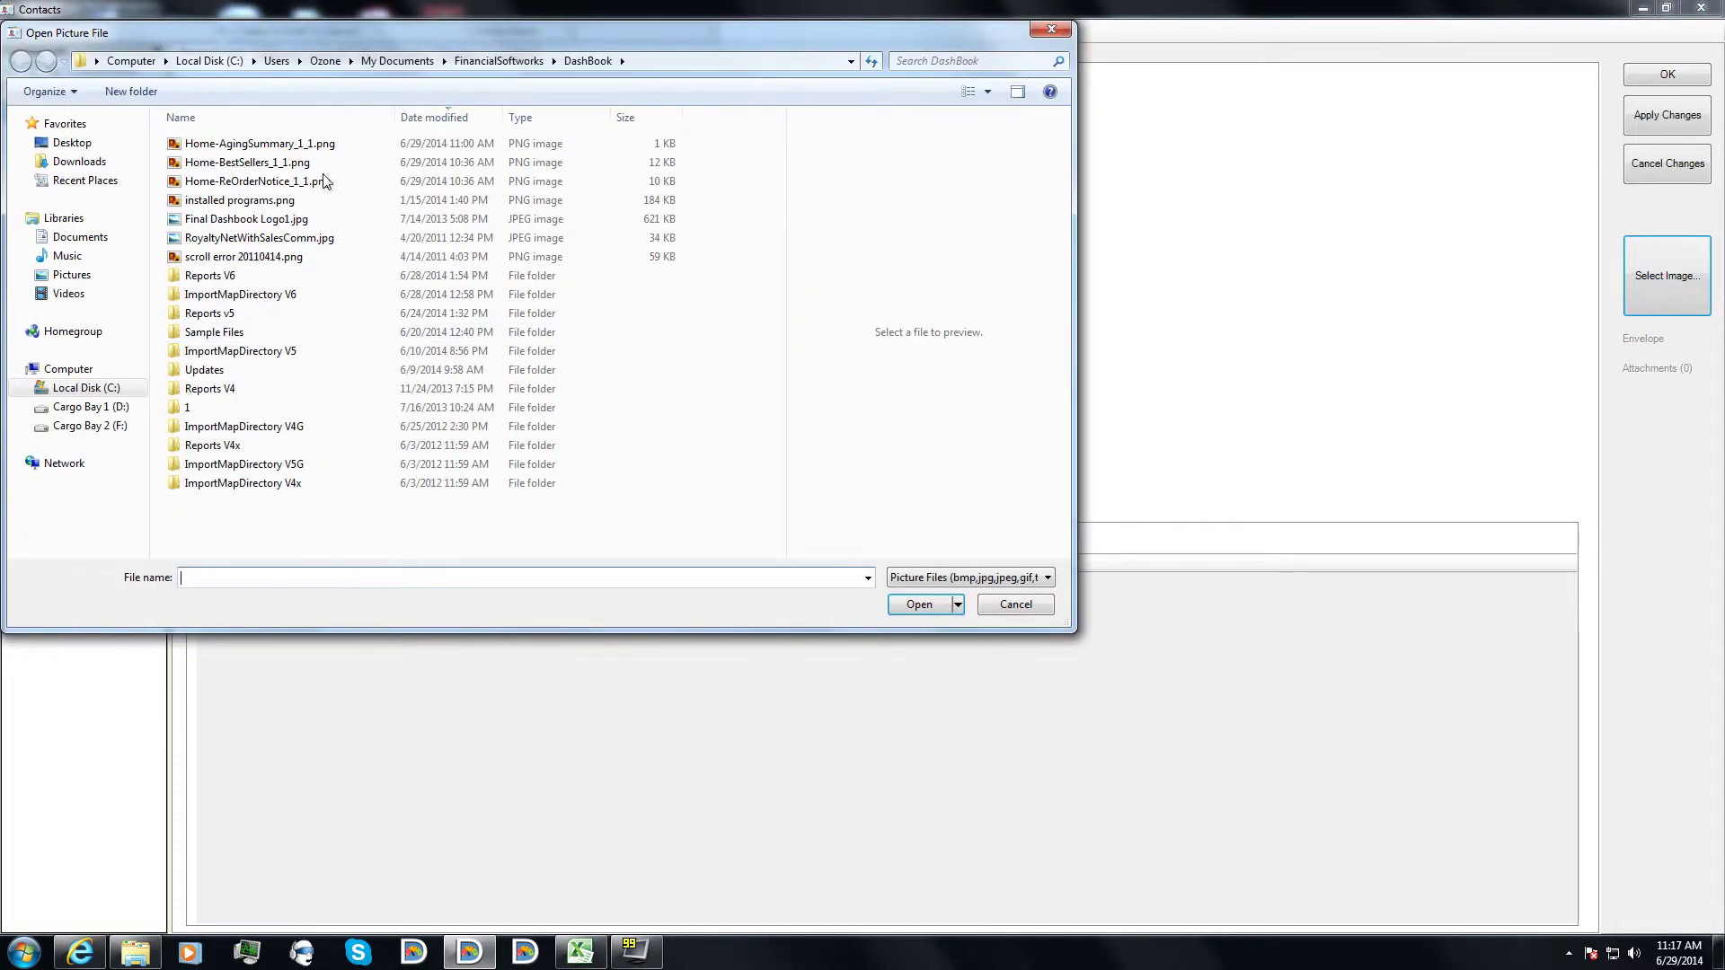
double_click(207, 224)
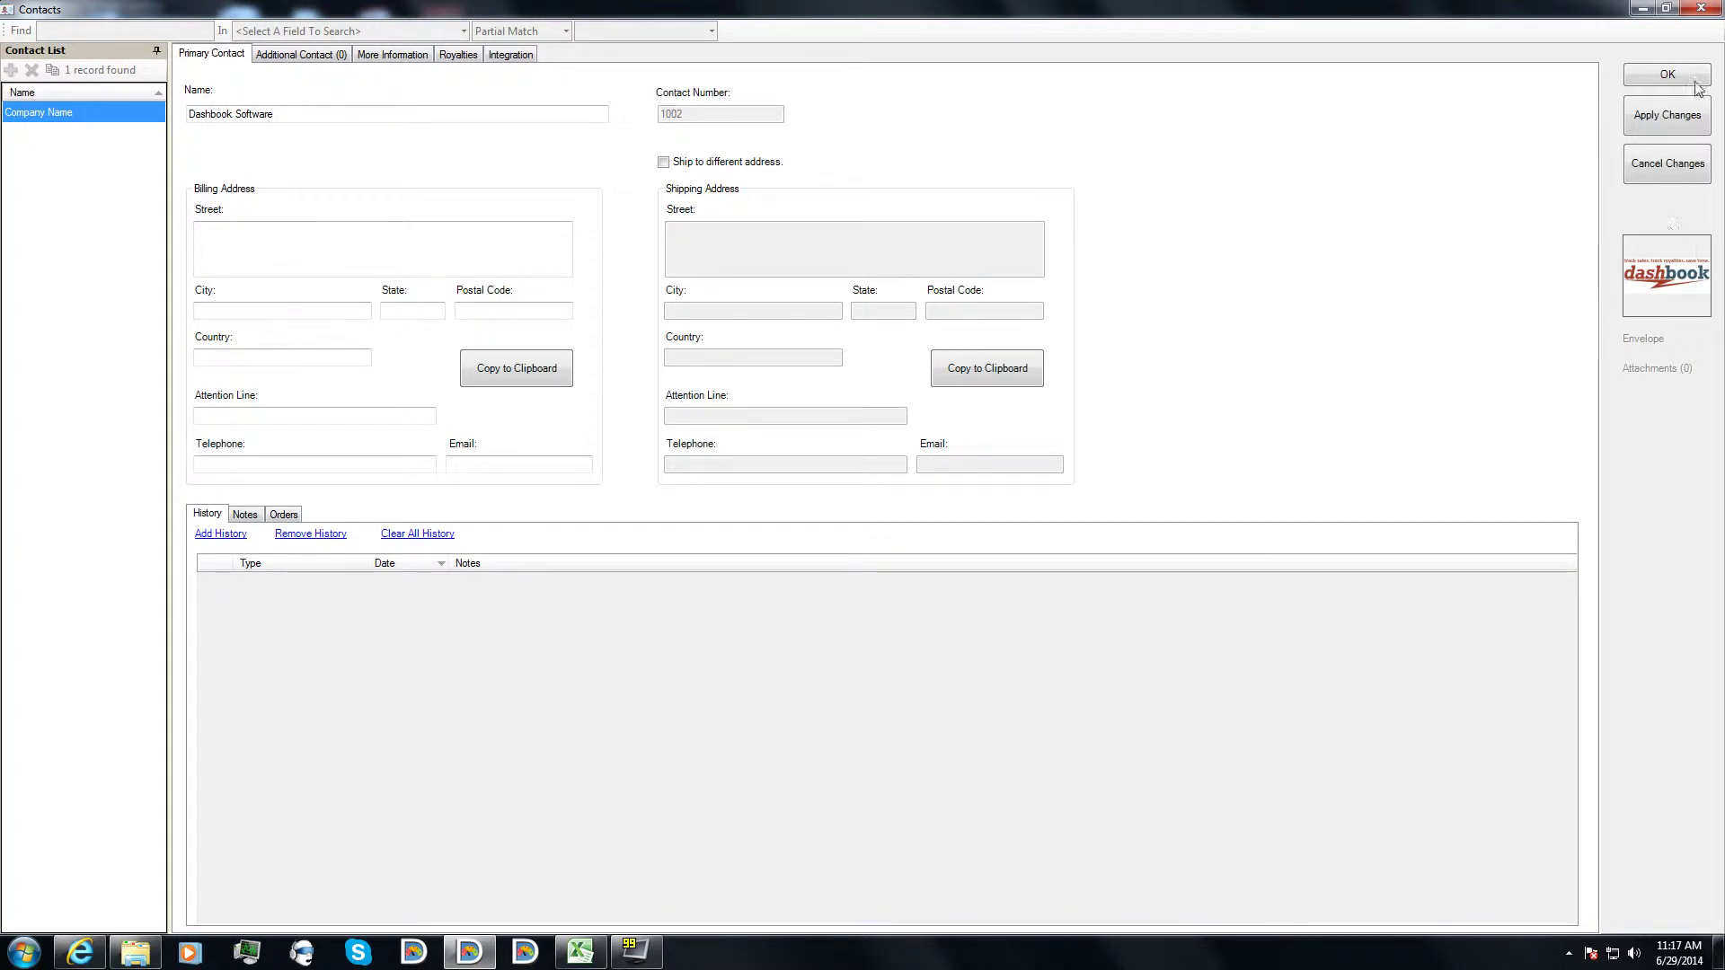
left_click(1695, 121)
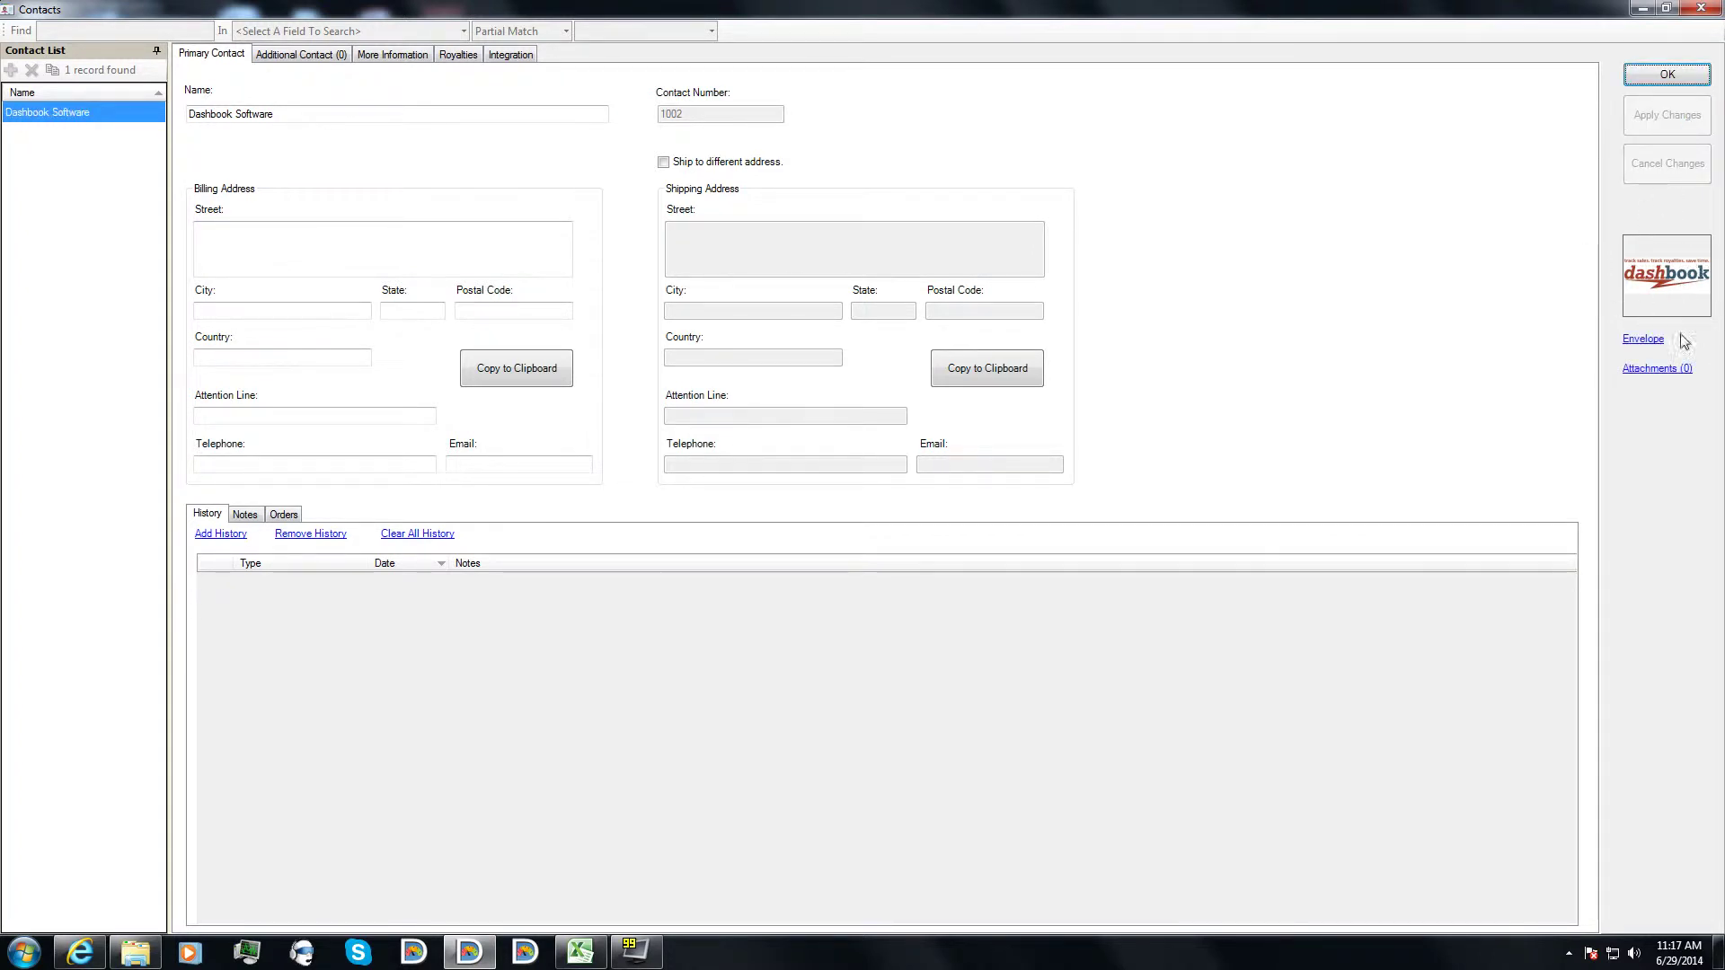
left_click(1662, 79)
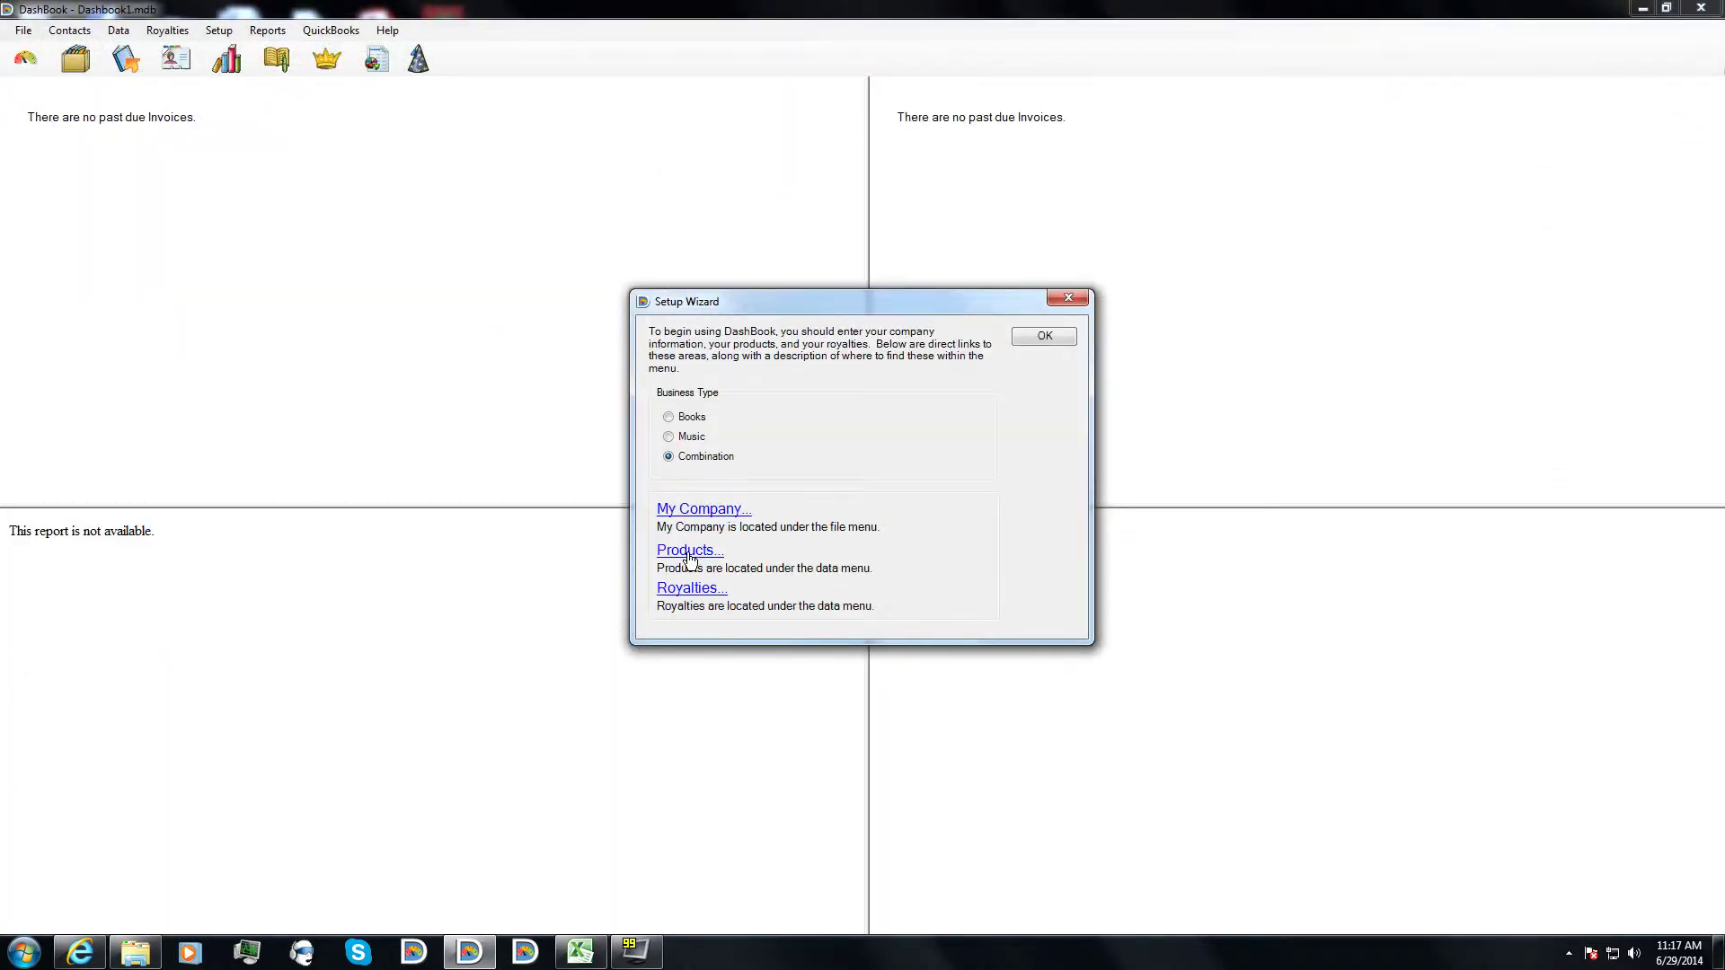
- Start a new product in the Products list and enter product code 10001
left_click(689, 554)
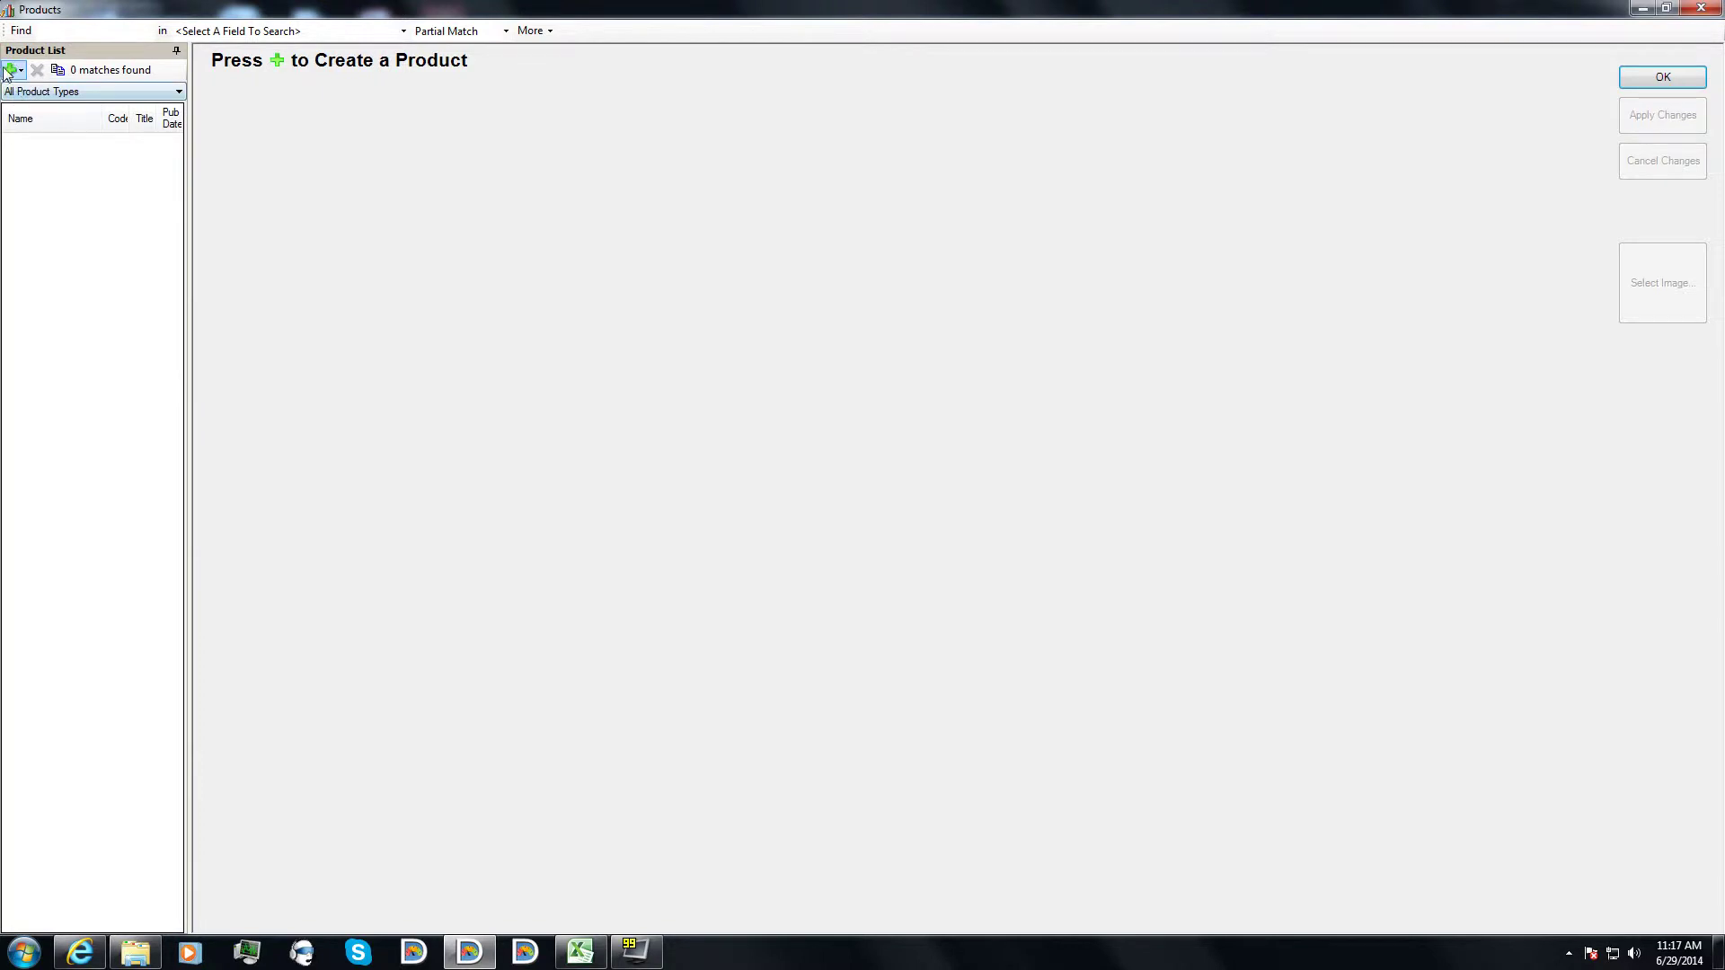
left_click(10, 70)
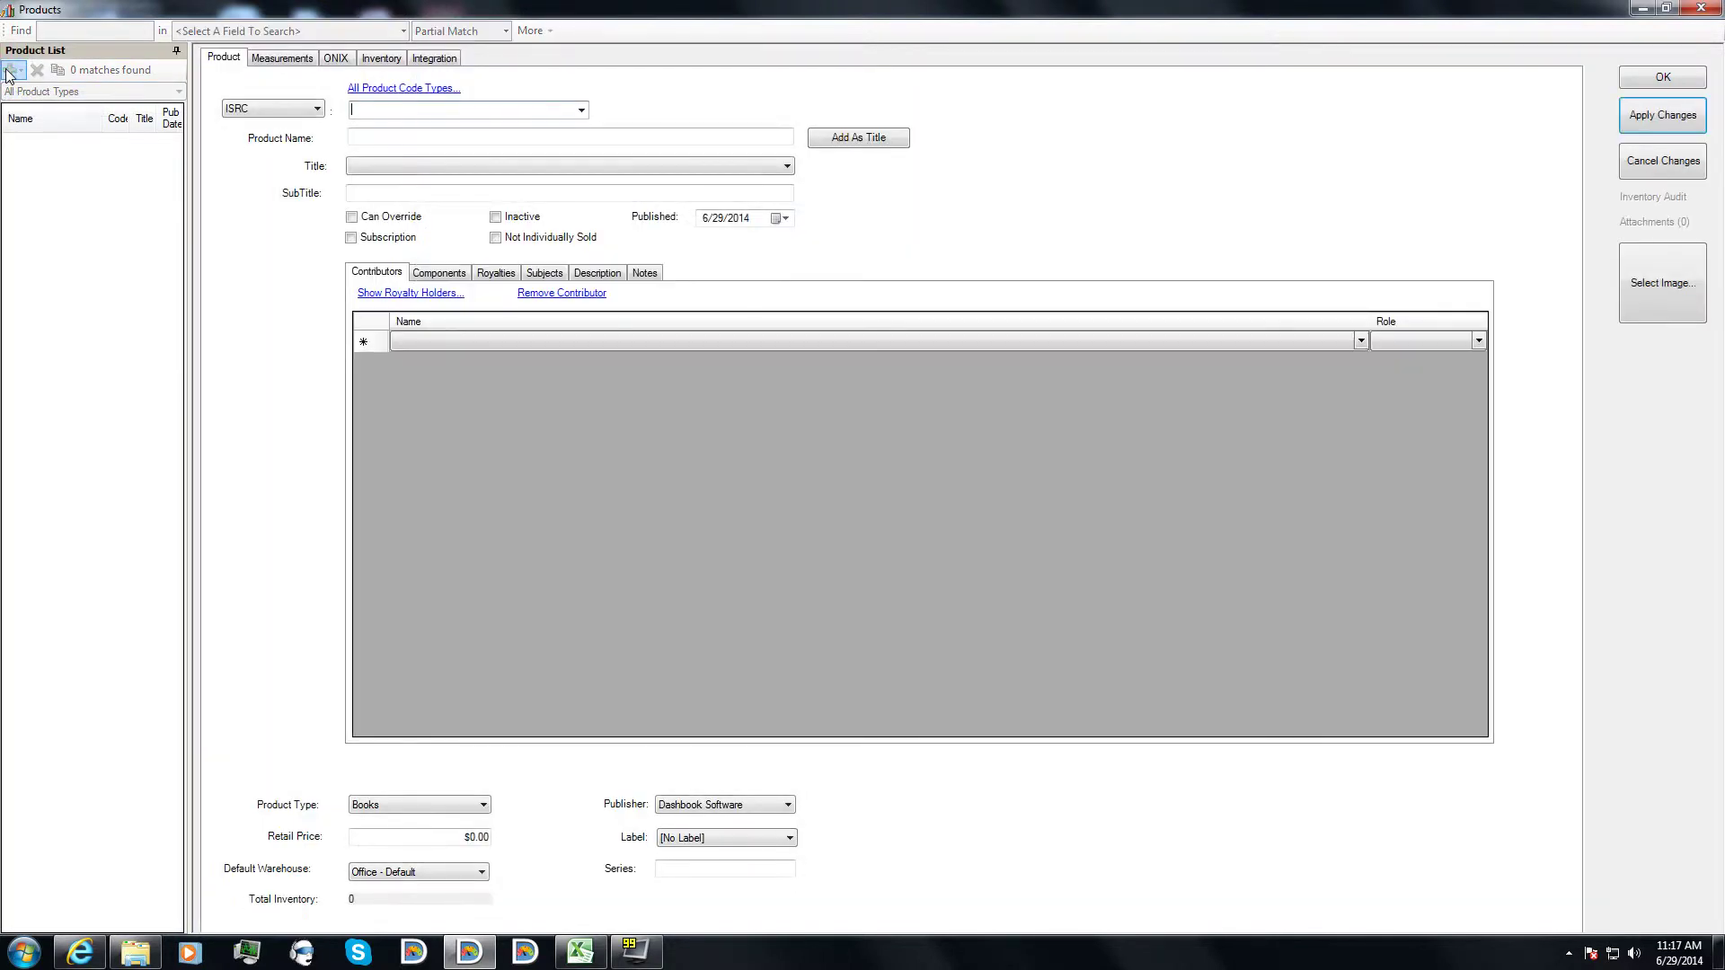
left_click(279, 112)
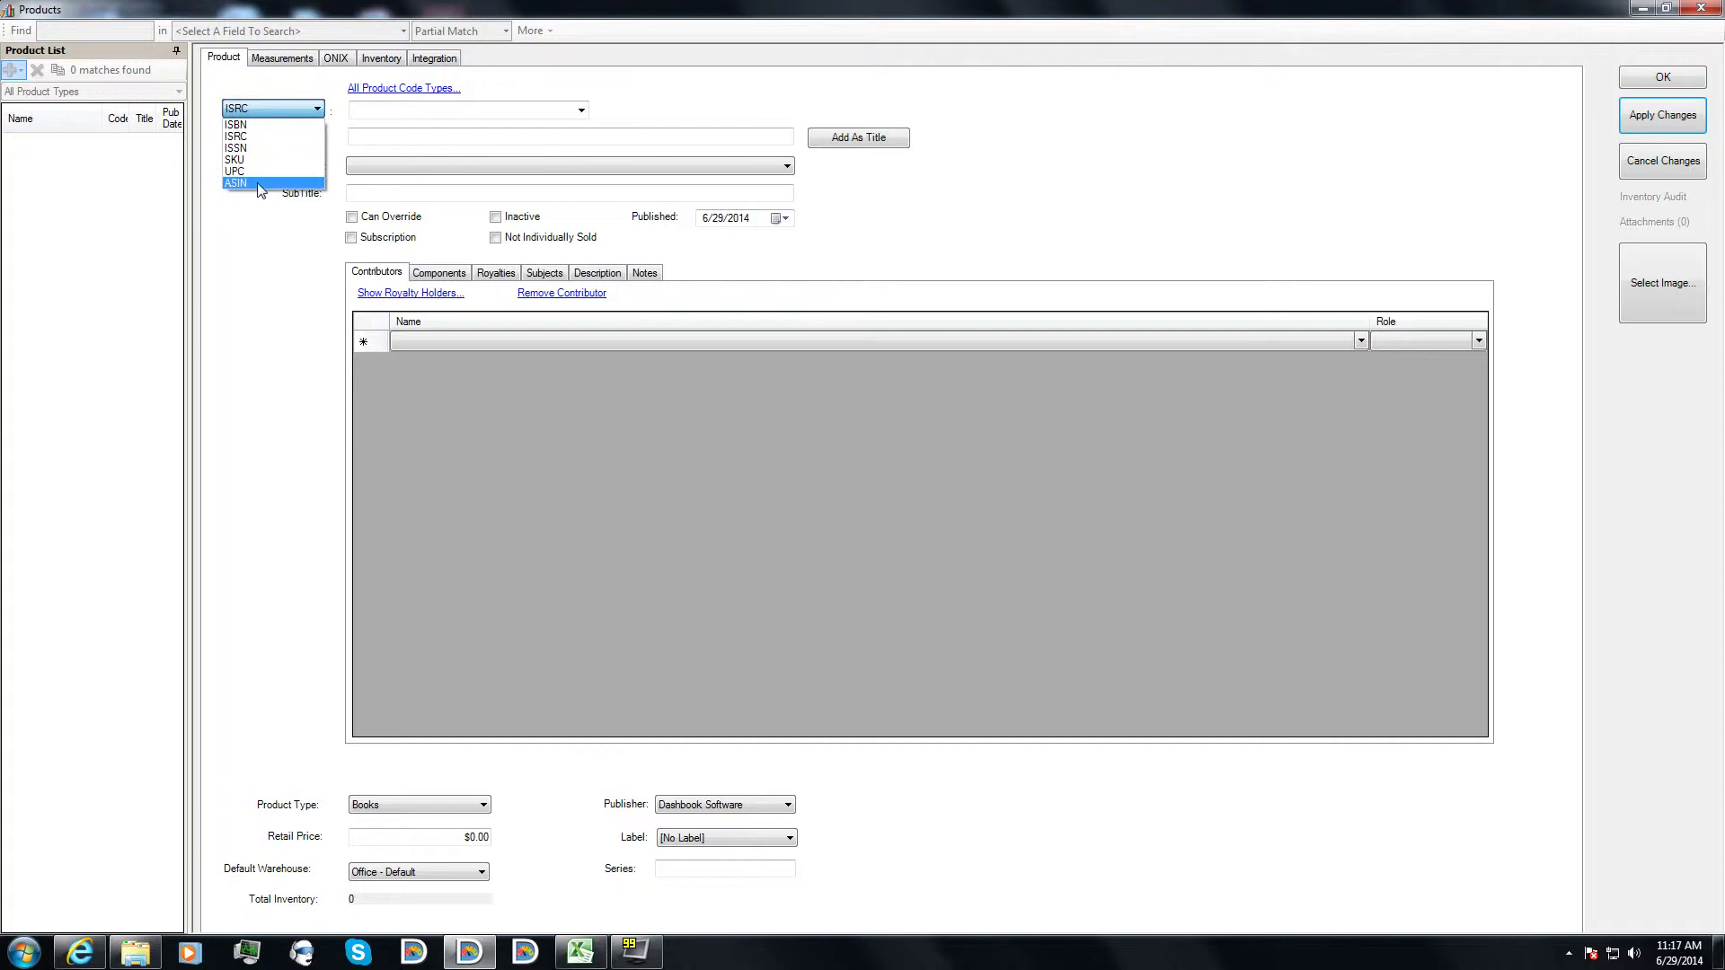
left_click(260, 109)
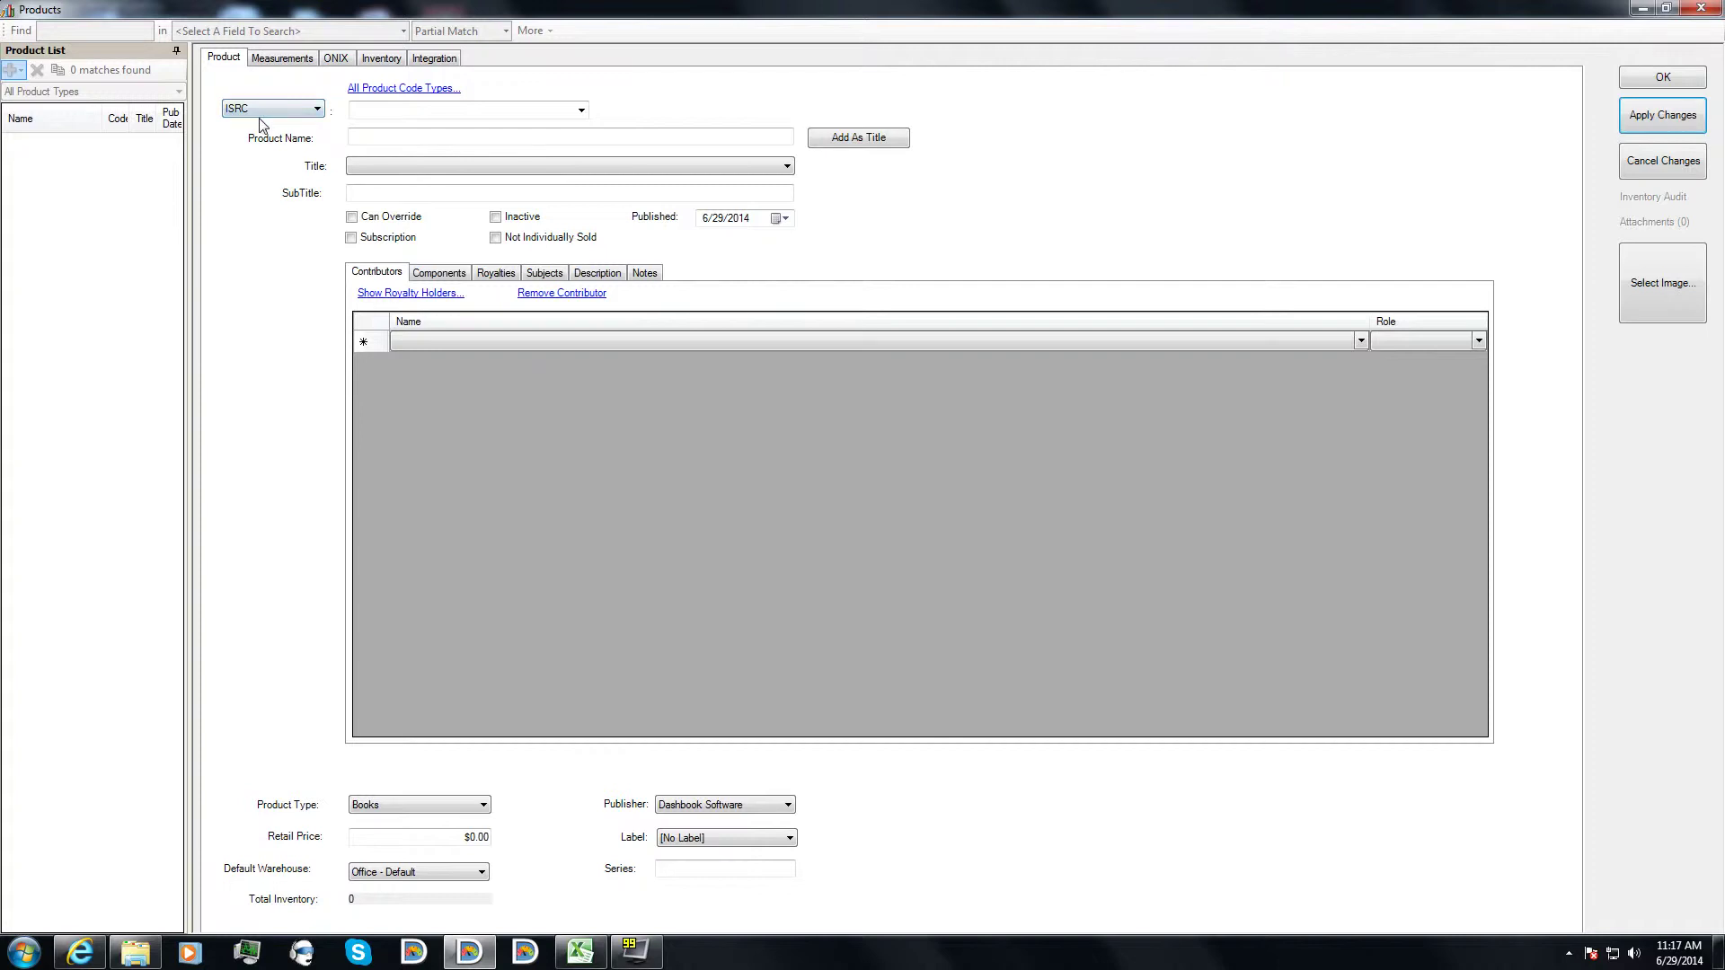
left_click(388, 108)
type("10001")
- Set the code type to ISBN with code 10001, then attempt saving and dismiss the title warning
left_click(287, 109)
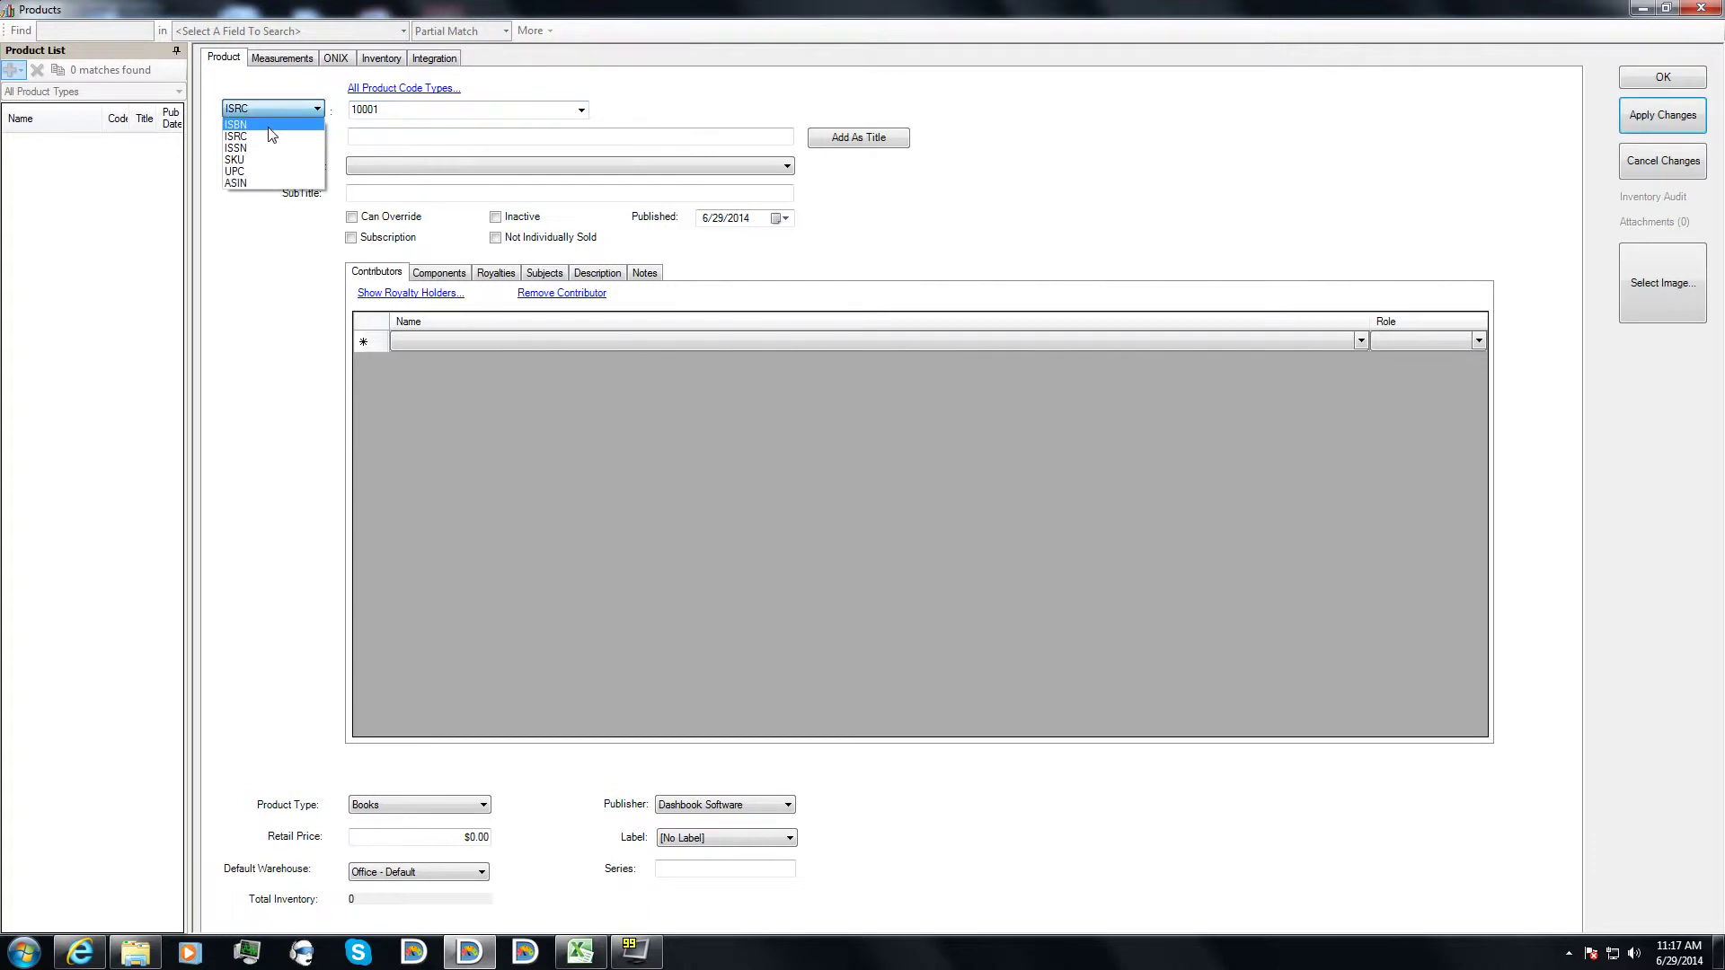
left_click(260, 121)
left_click(310, 109)
left_click(260, 136)
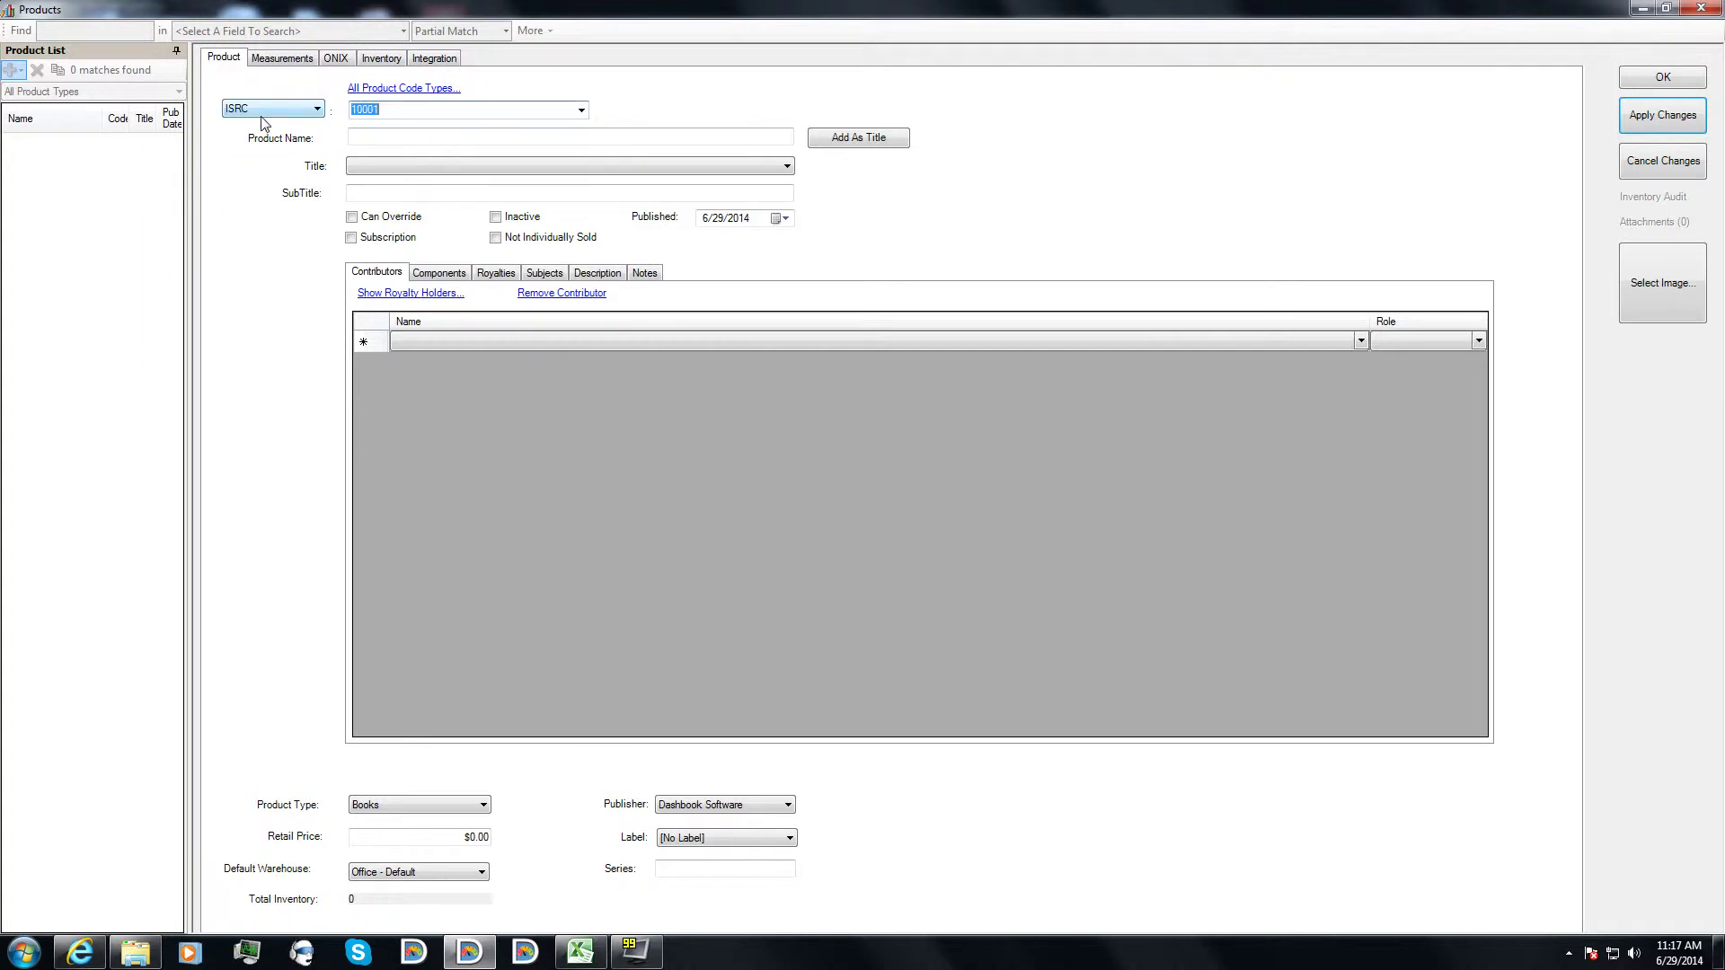
key("Delete")
left_click(298, 111)
left_click(266, 125)
type("10001")
left_click(1656, 111)
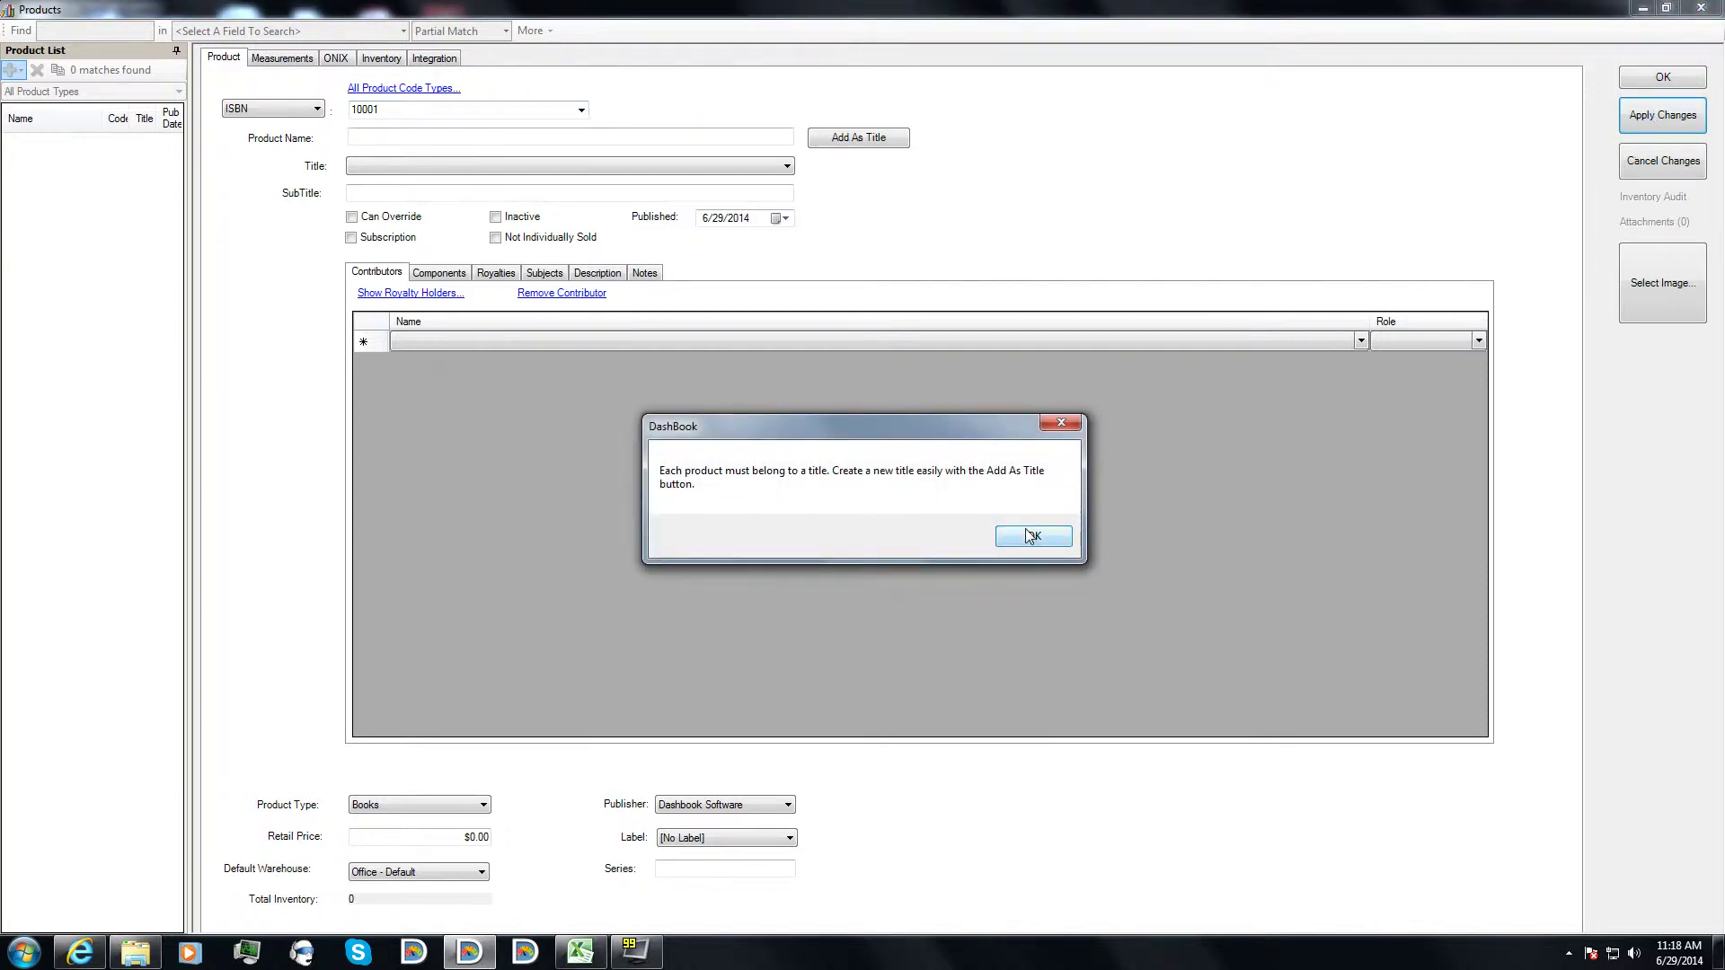
left_click(1030, 536)
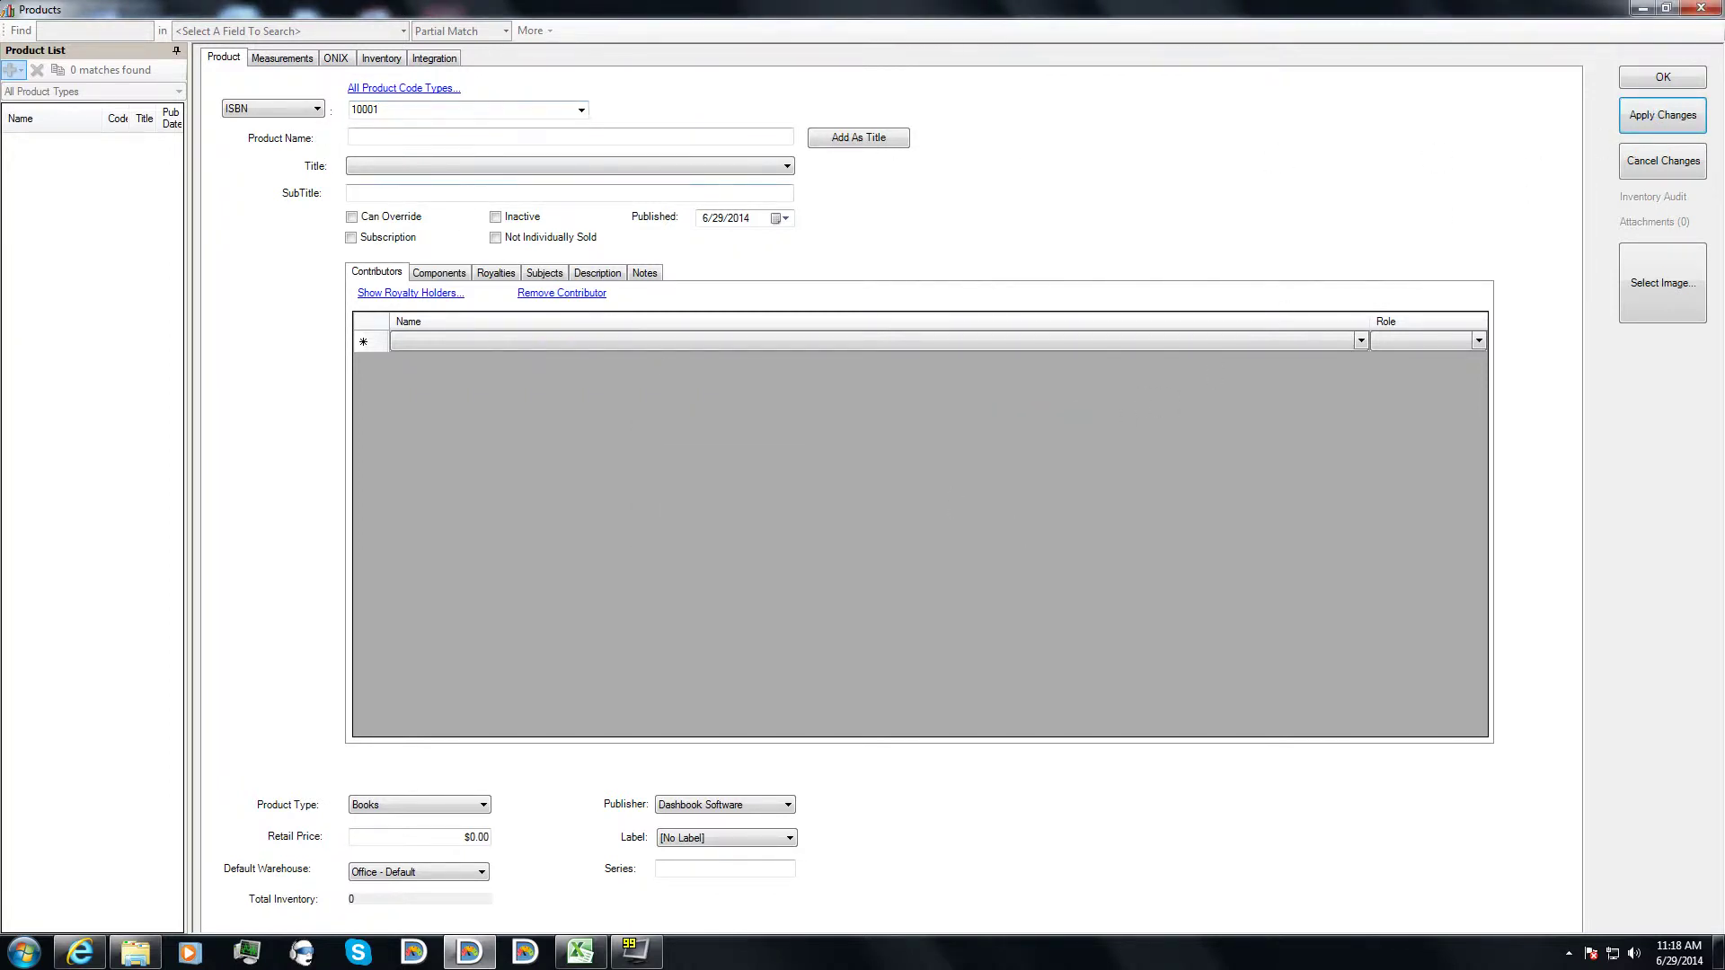
left_click(414, 89)
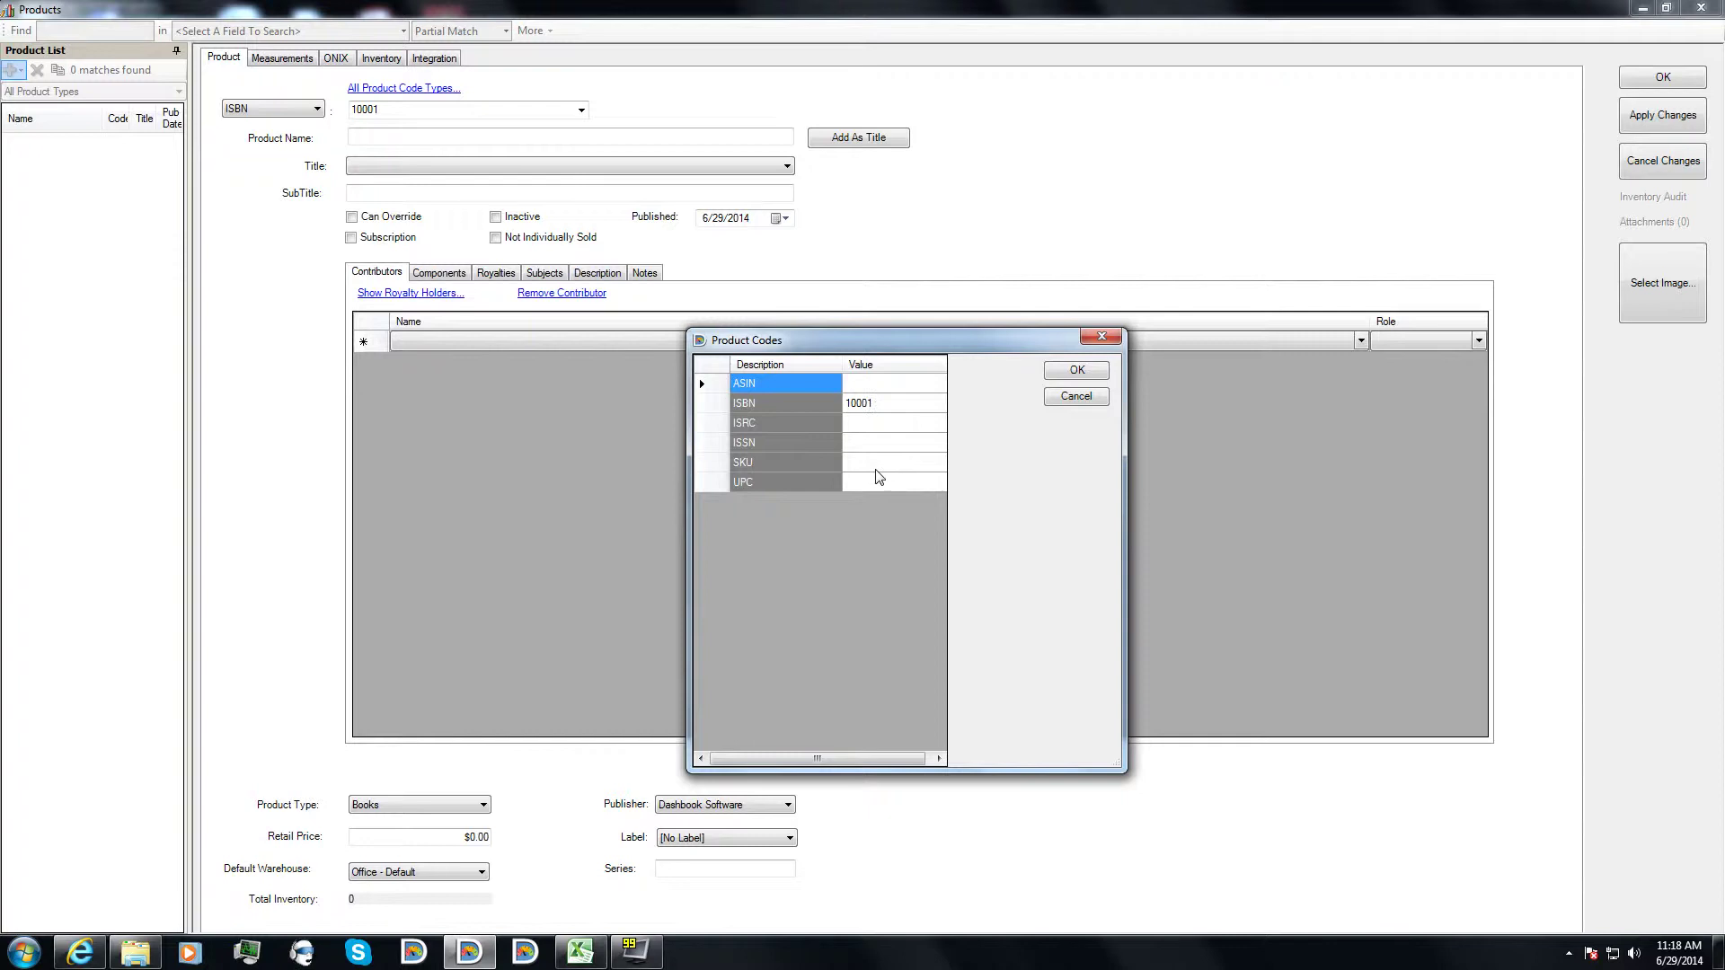
left_click(886, 404)
key("Down")
key("Down")
key("Down")
key("Down")
left_click(882, 421)
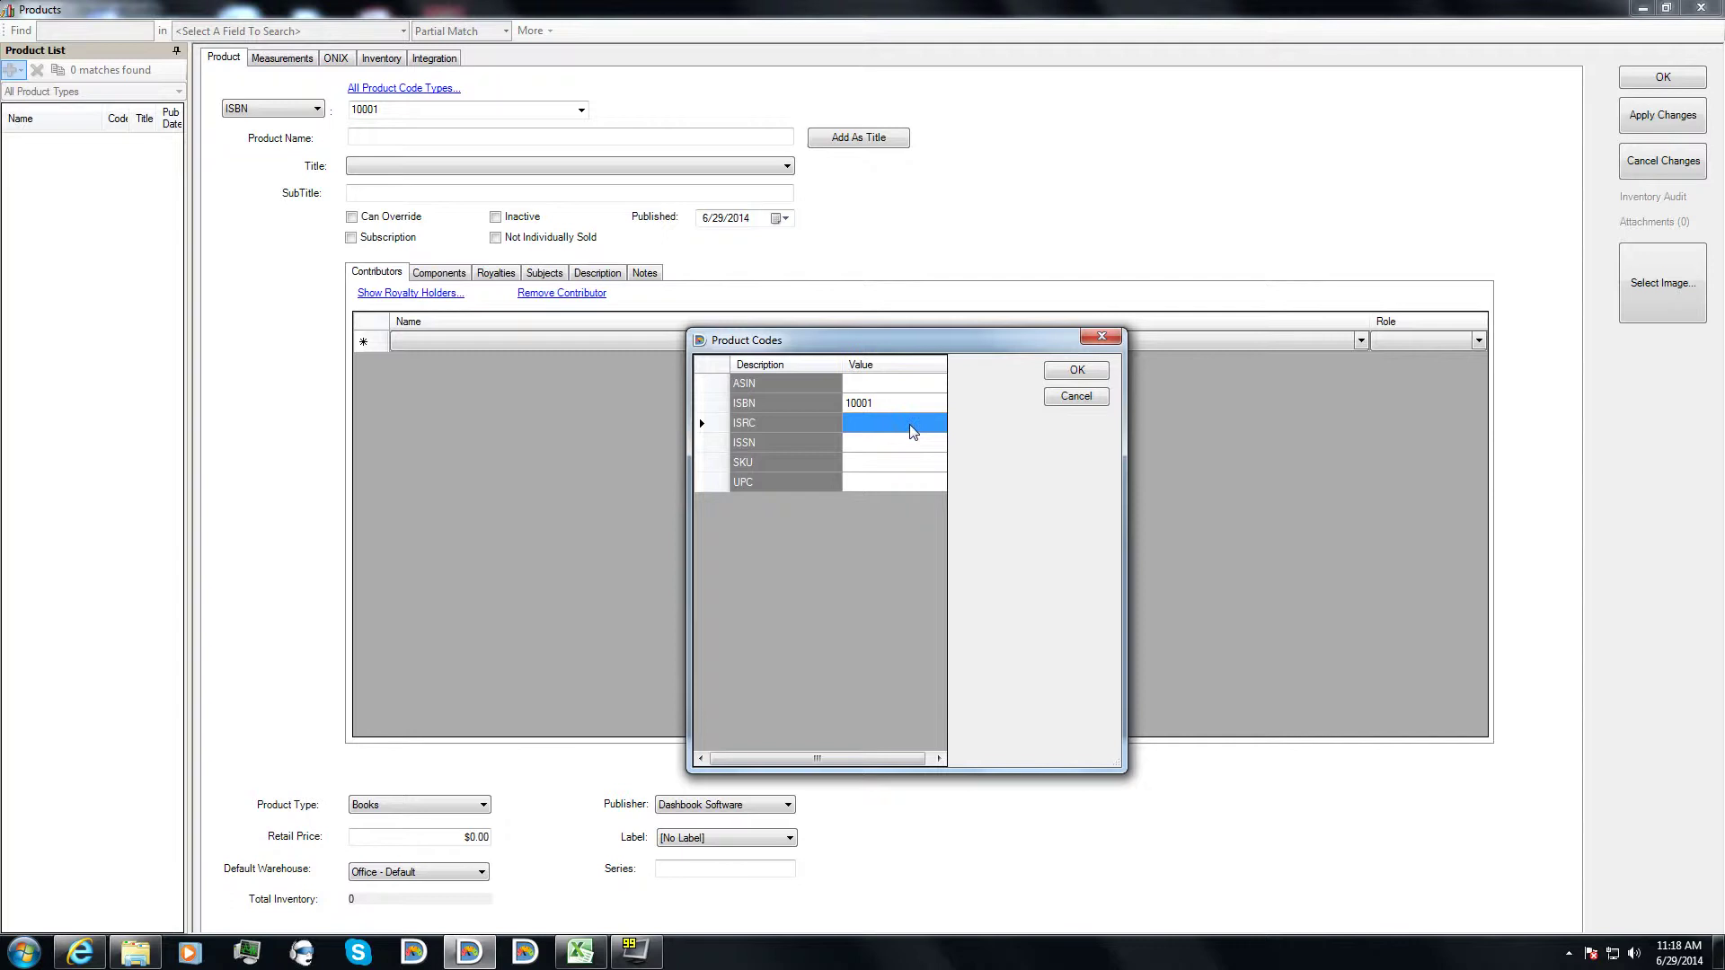
left_click(884, 387)
left_click(1080, 378)
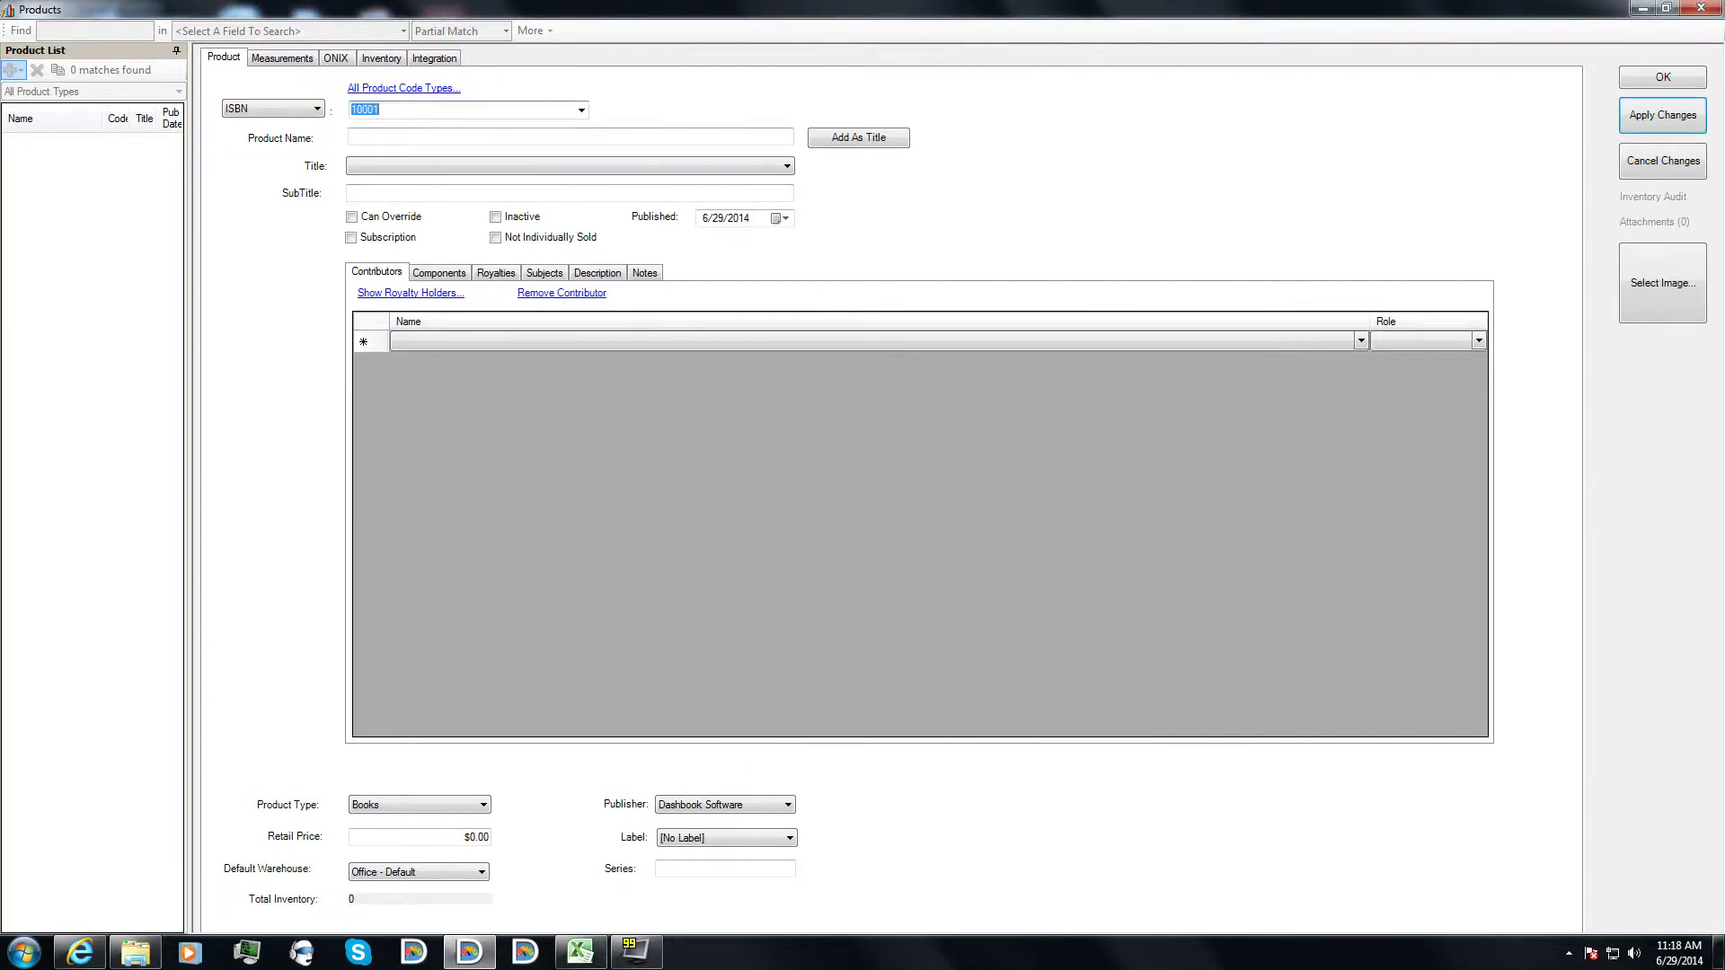
- Name the product Book 1 and create a matching Book 1 title from it
key("Tab")
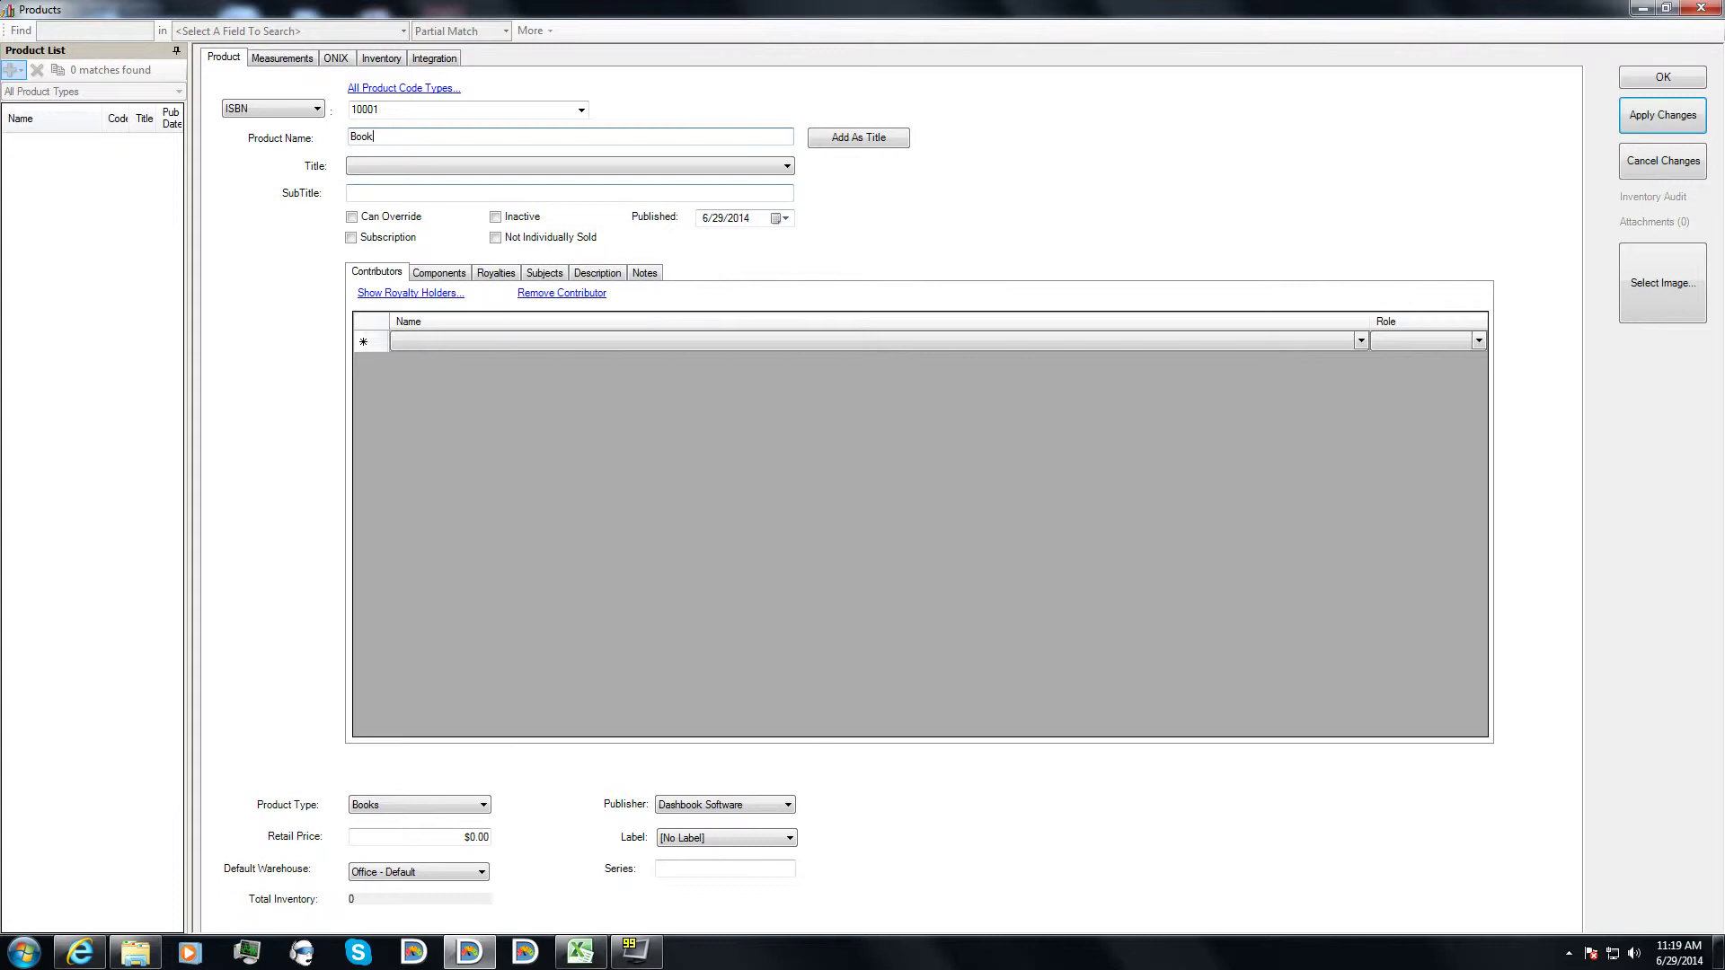
key("Tab")
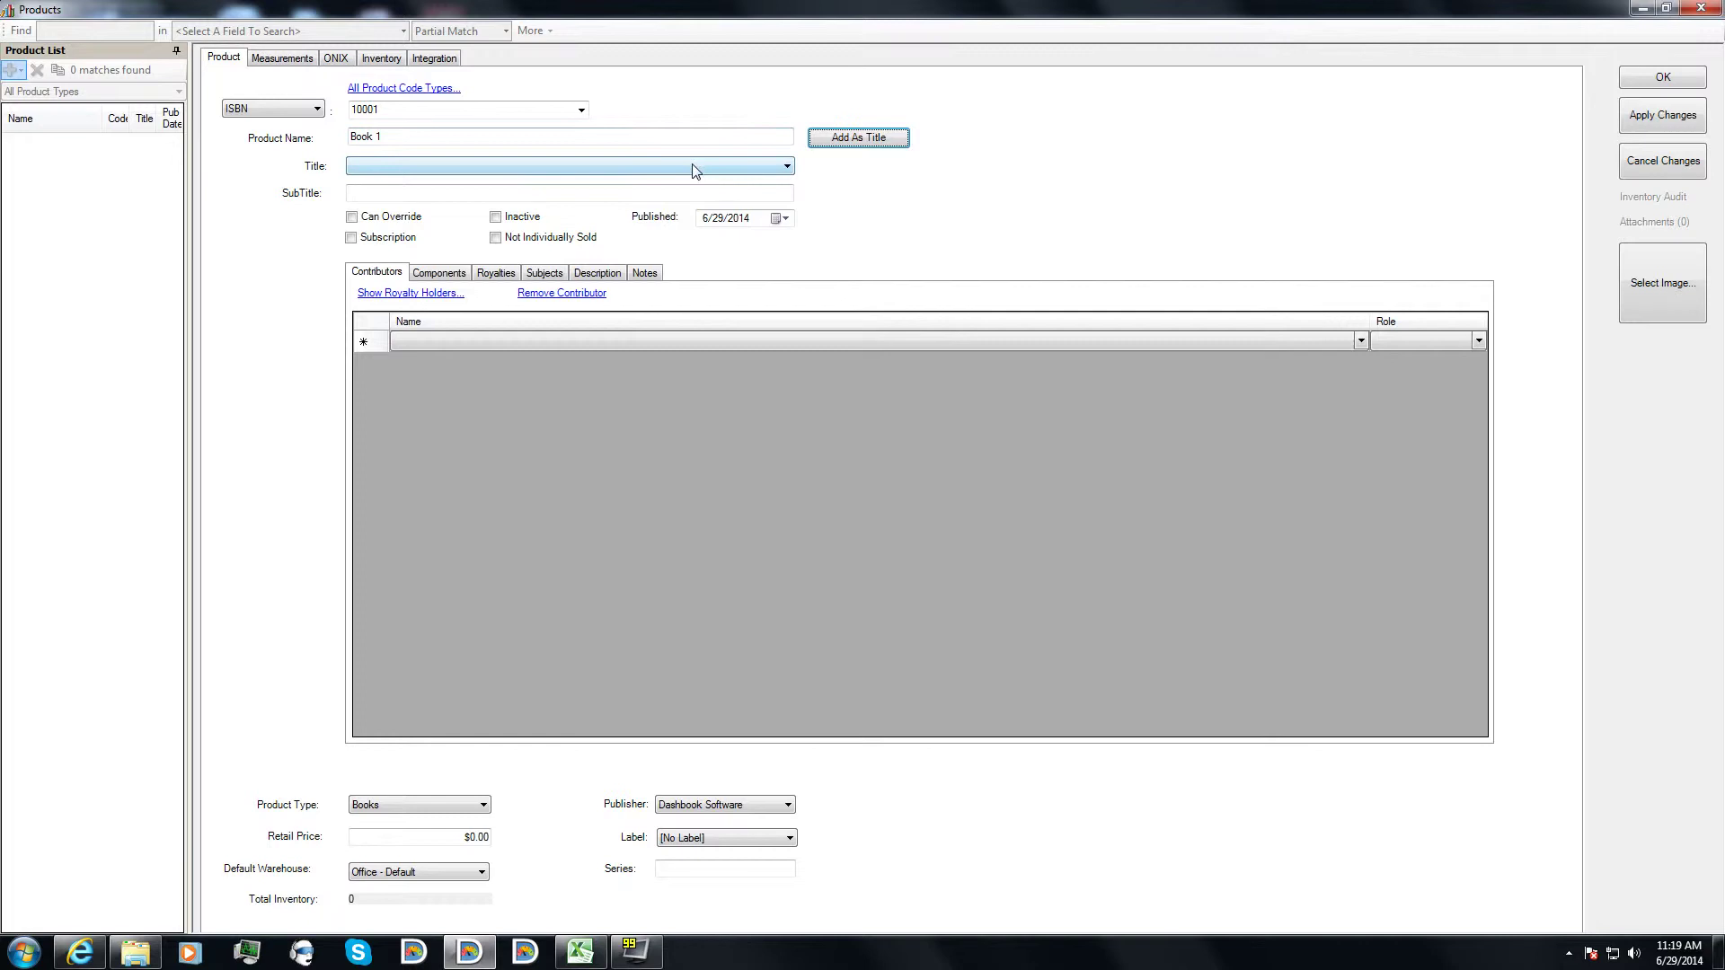
left_click(419, 171)
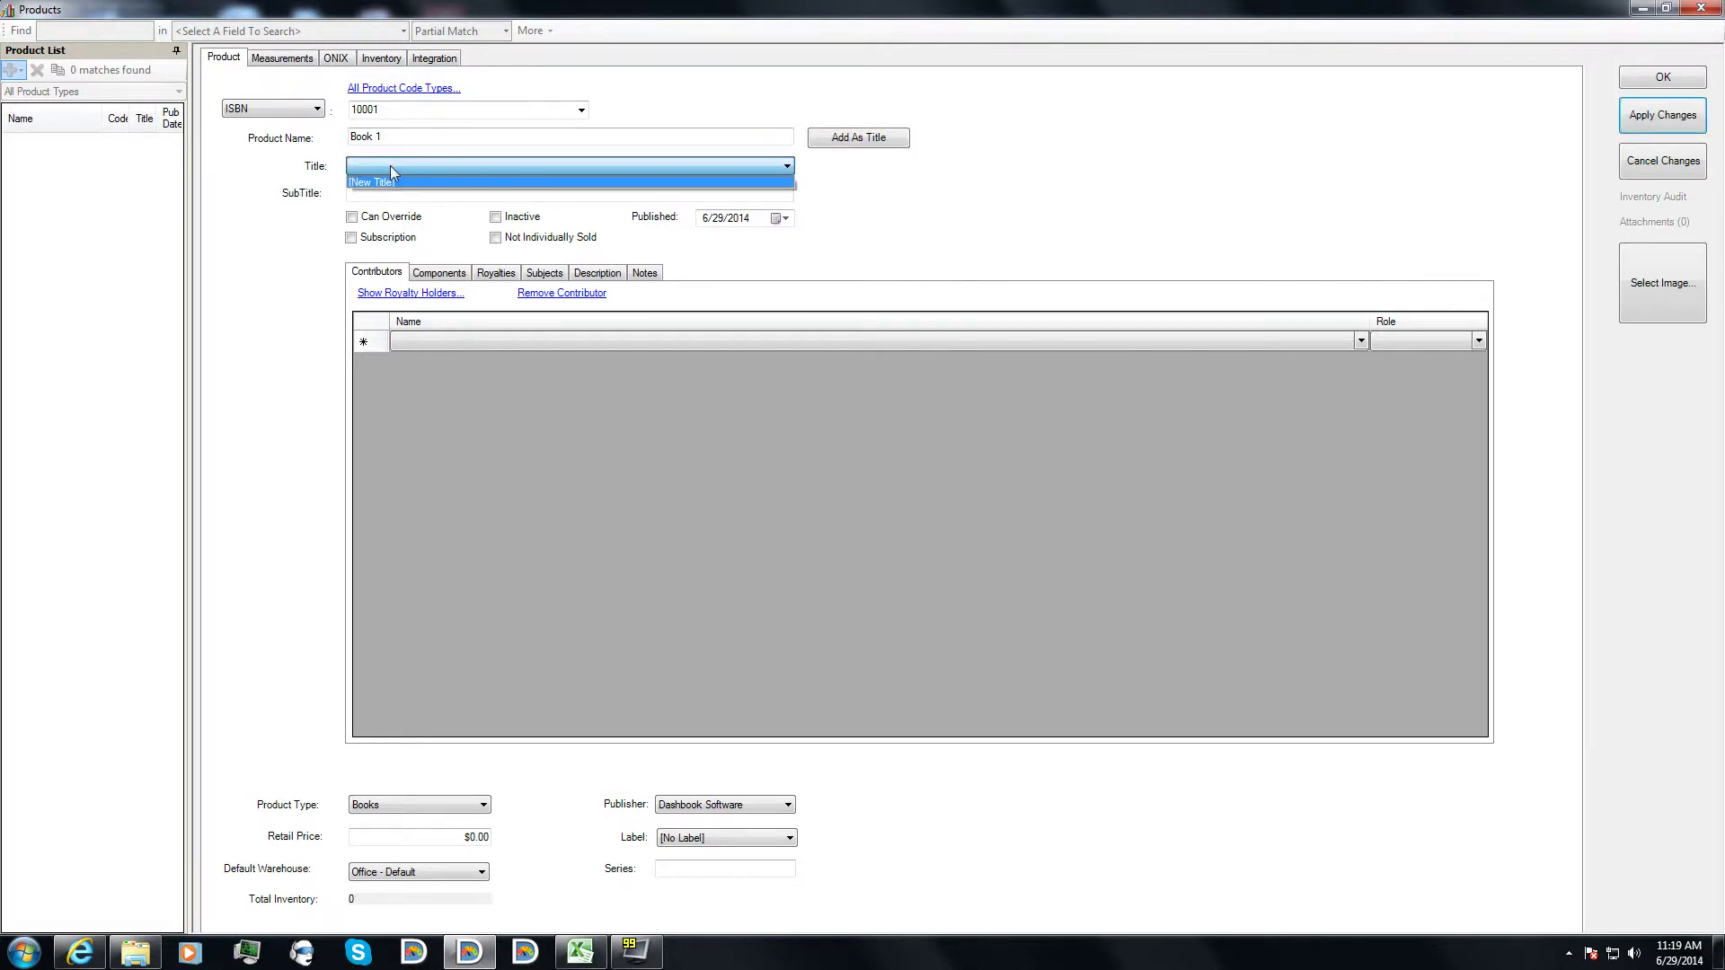
left_click(397, 166)
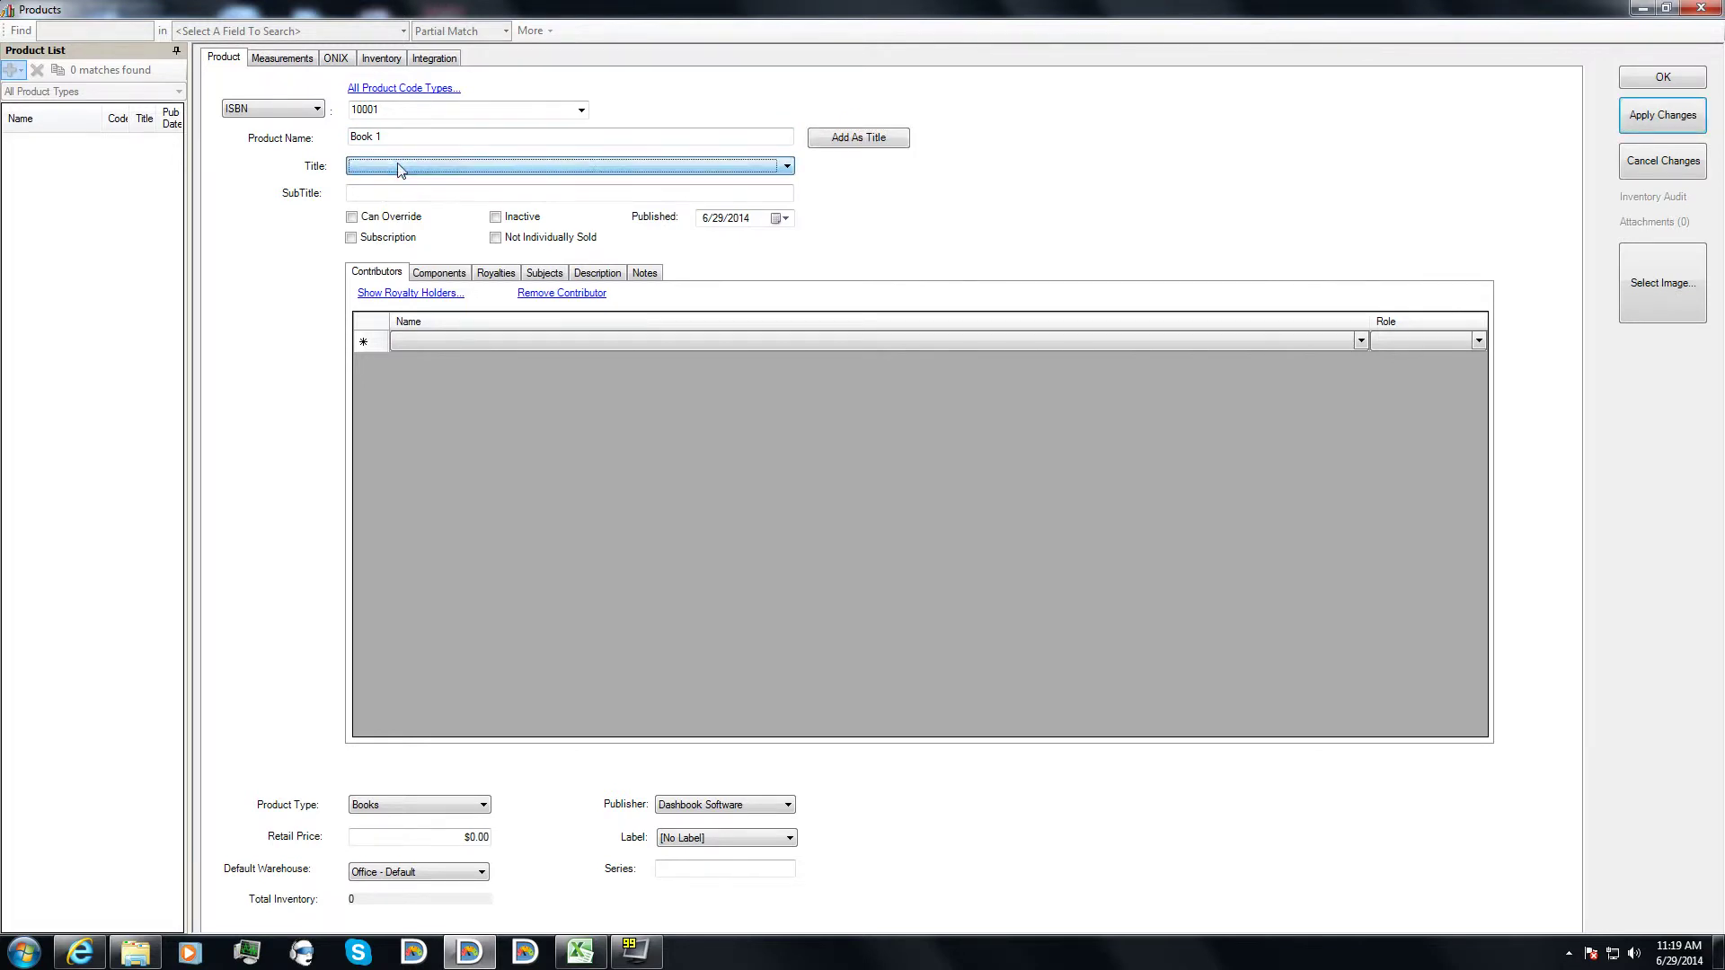
left_click(852, 139)
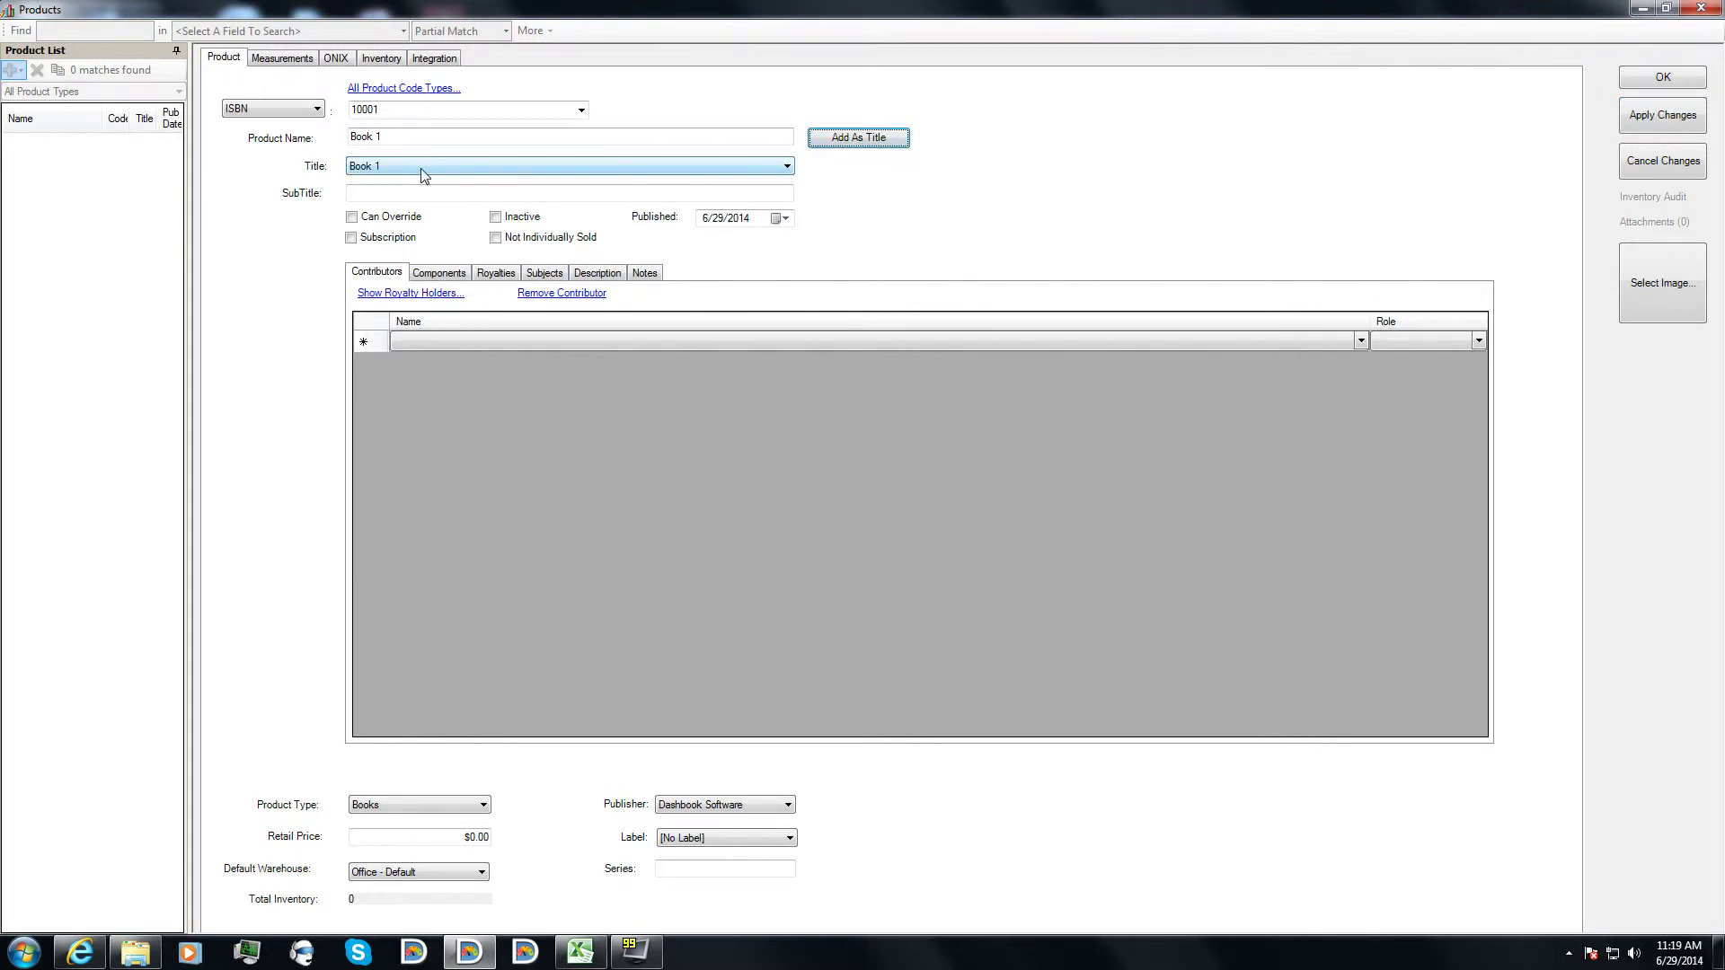
left_click(413, 137)
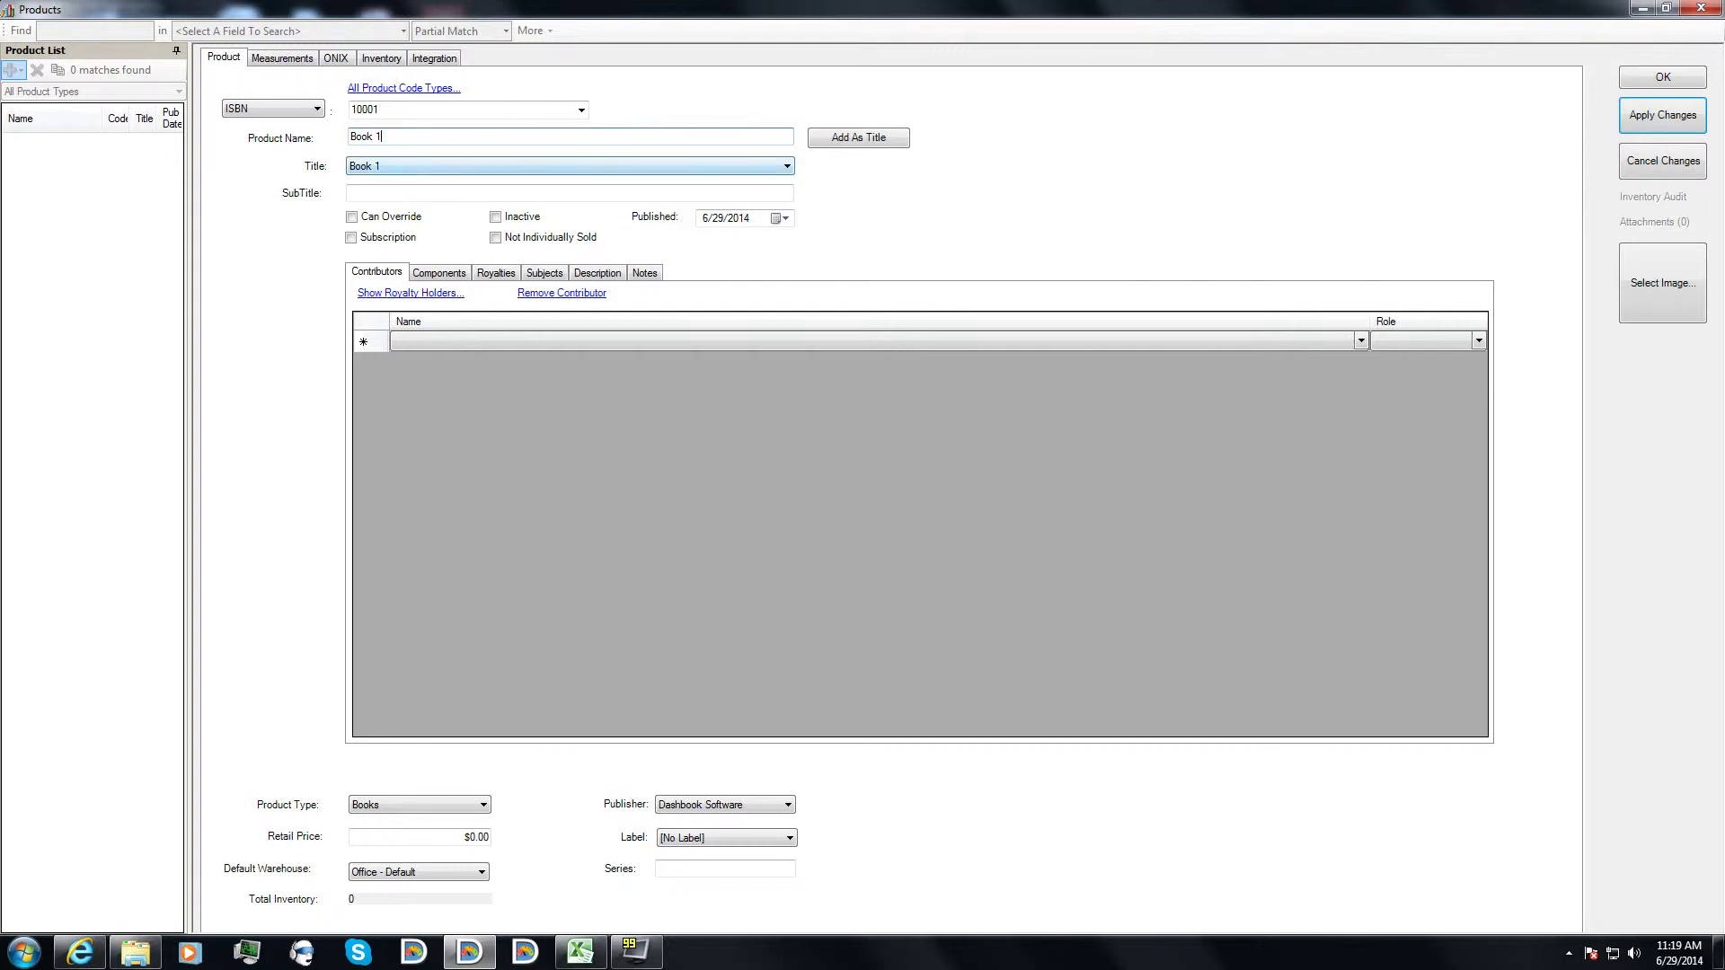
key("shift+Home")
left_click(382, 137)
- Keep Books as the product type, set the retail price to 7.99, and save
left_click(427, 805)
left_click(428, 810)
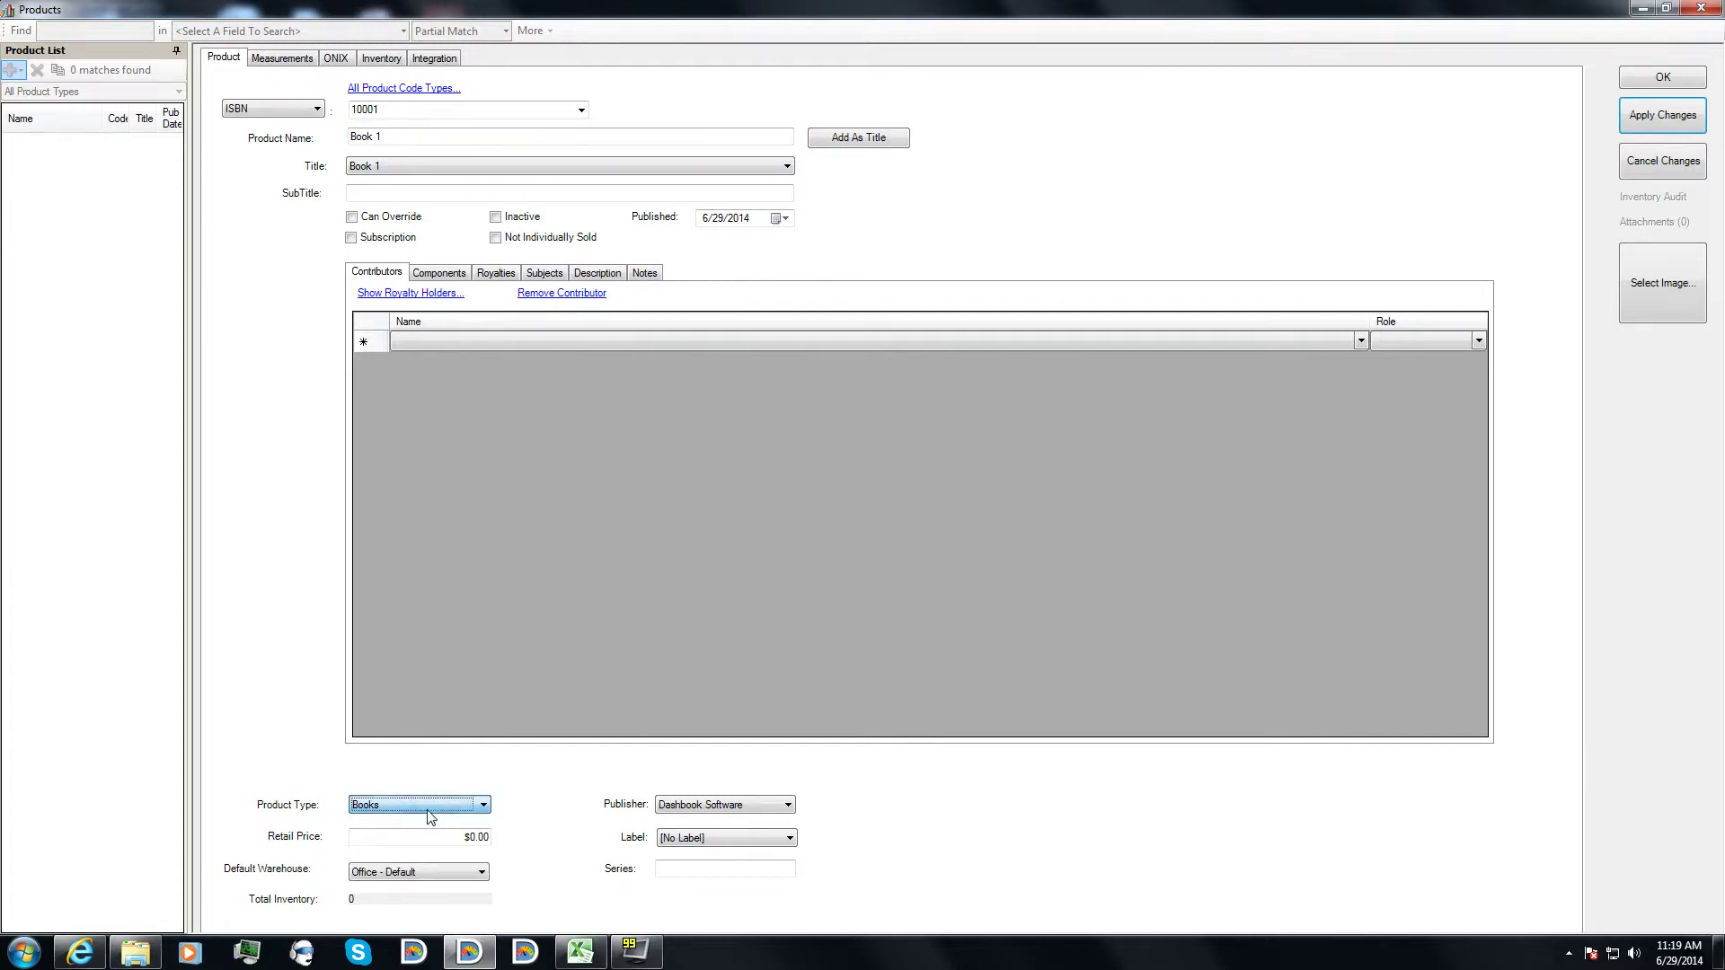
left_click(409, 806)
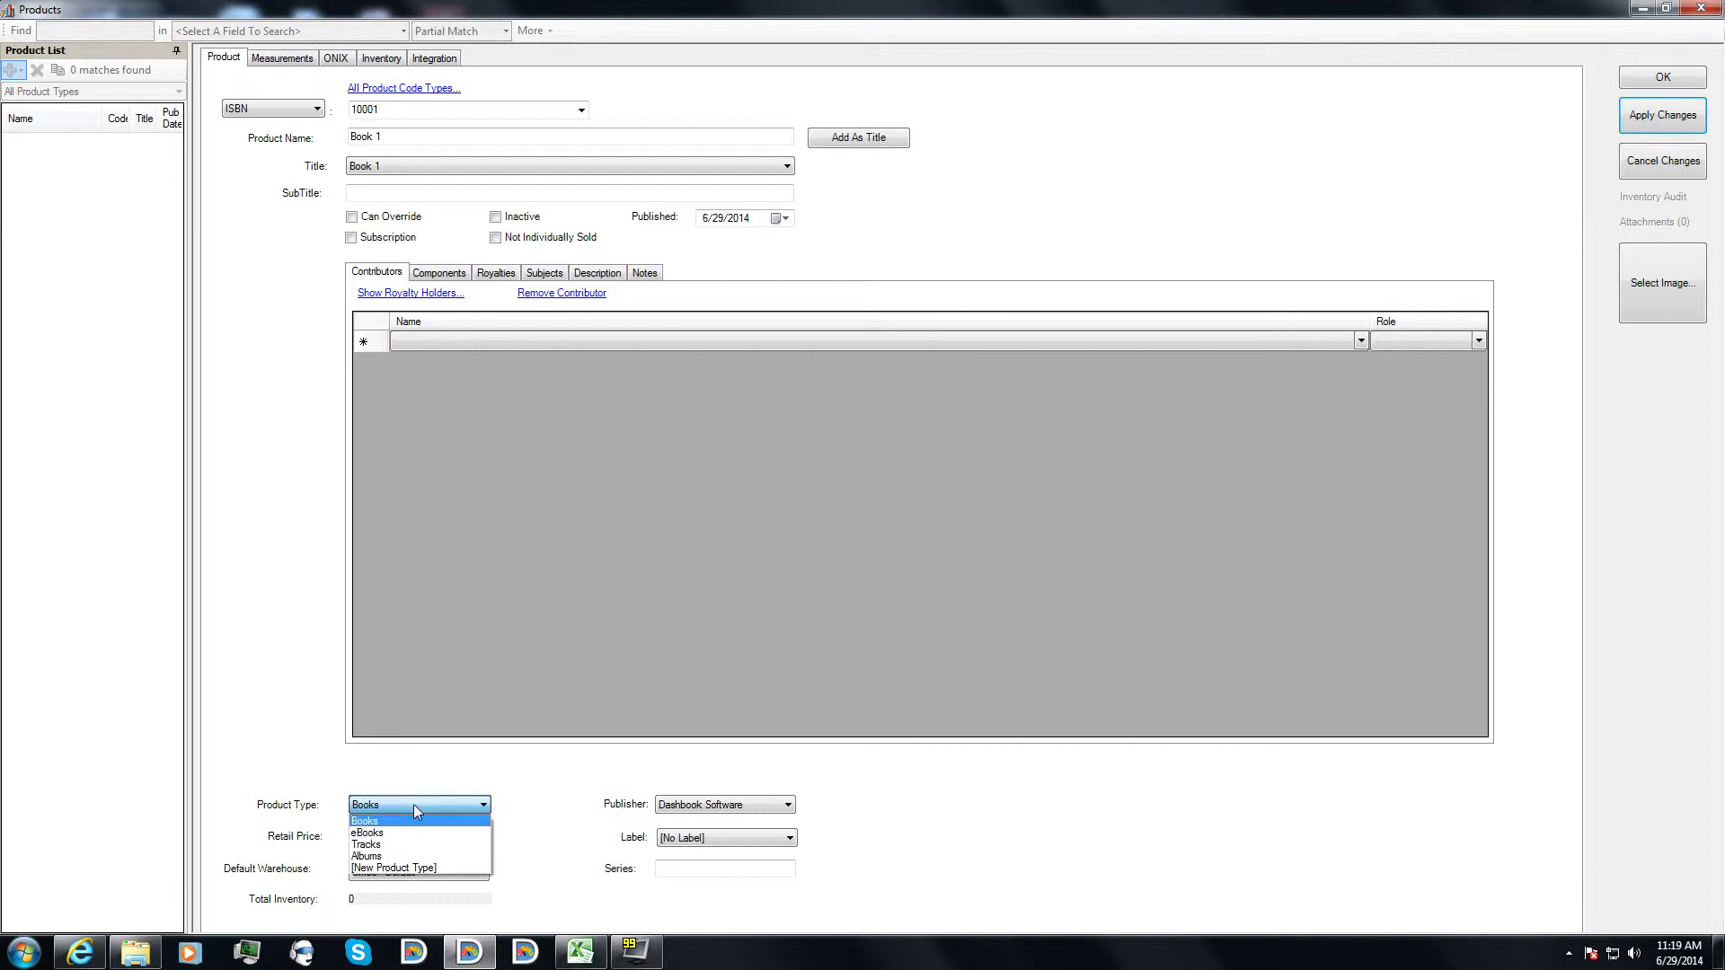
left_click(414, 804)
left_click(464, 836)
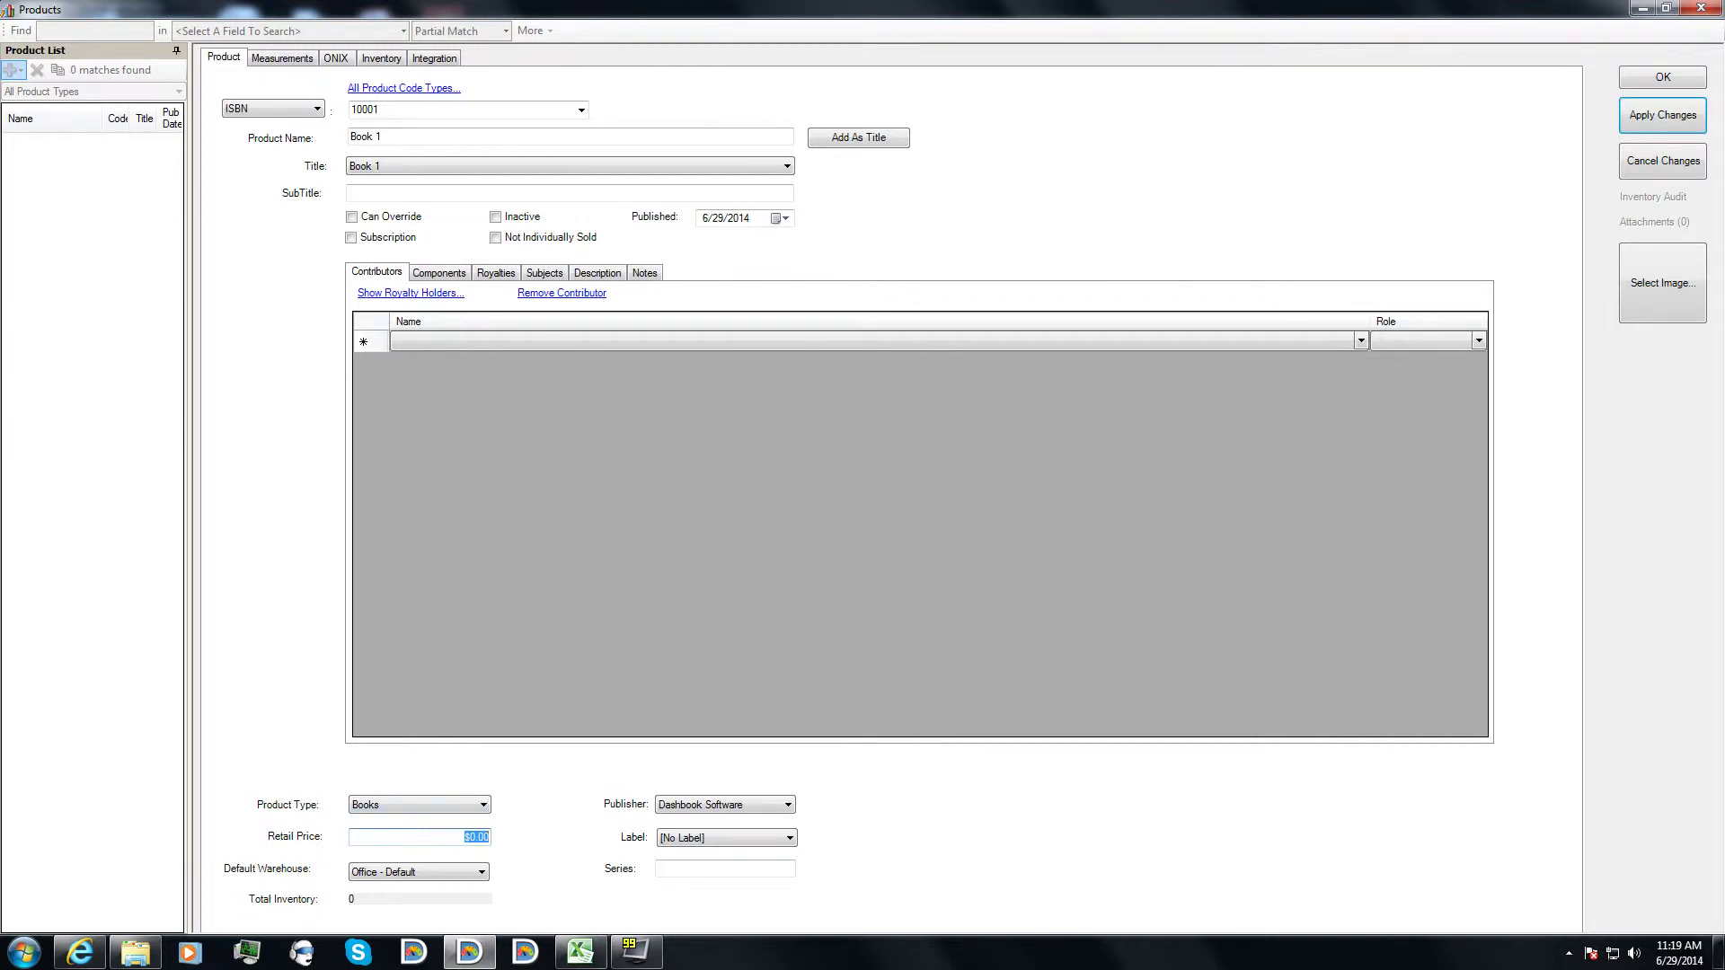
type("7.99")
left_click(1663, 119)
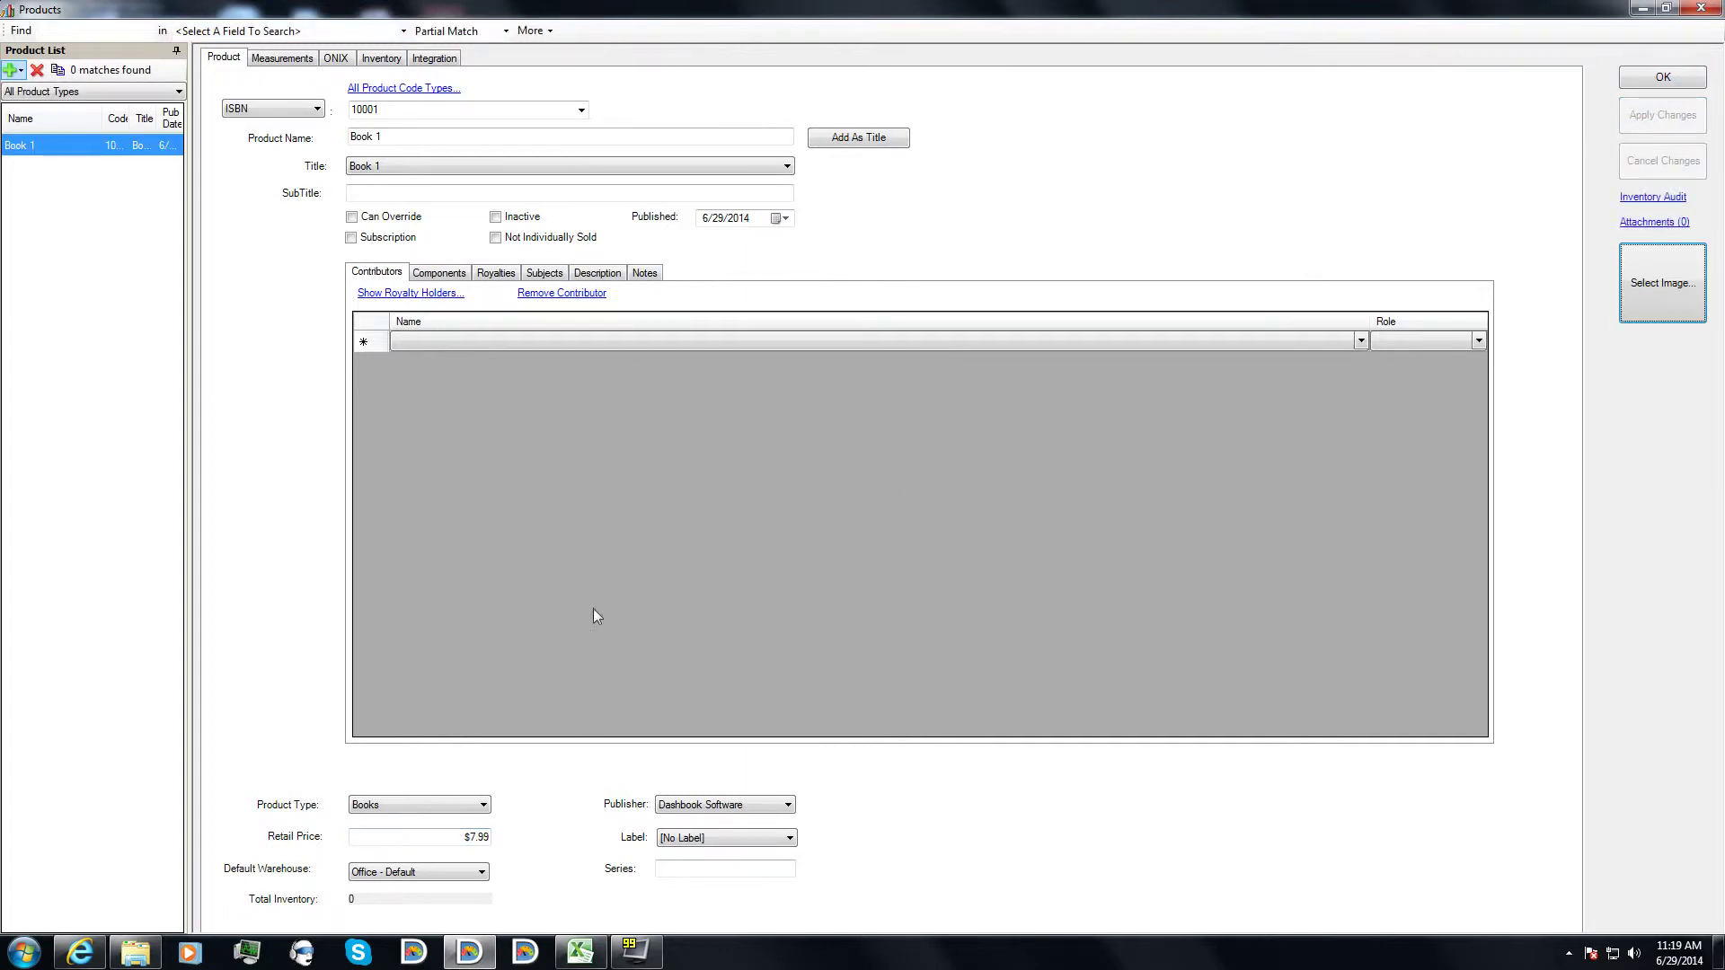
- Add a Book 1 eBooks product with ISBN 10002 under the Book 1 title, priced at 5
left_click(12, 70)
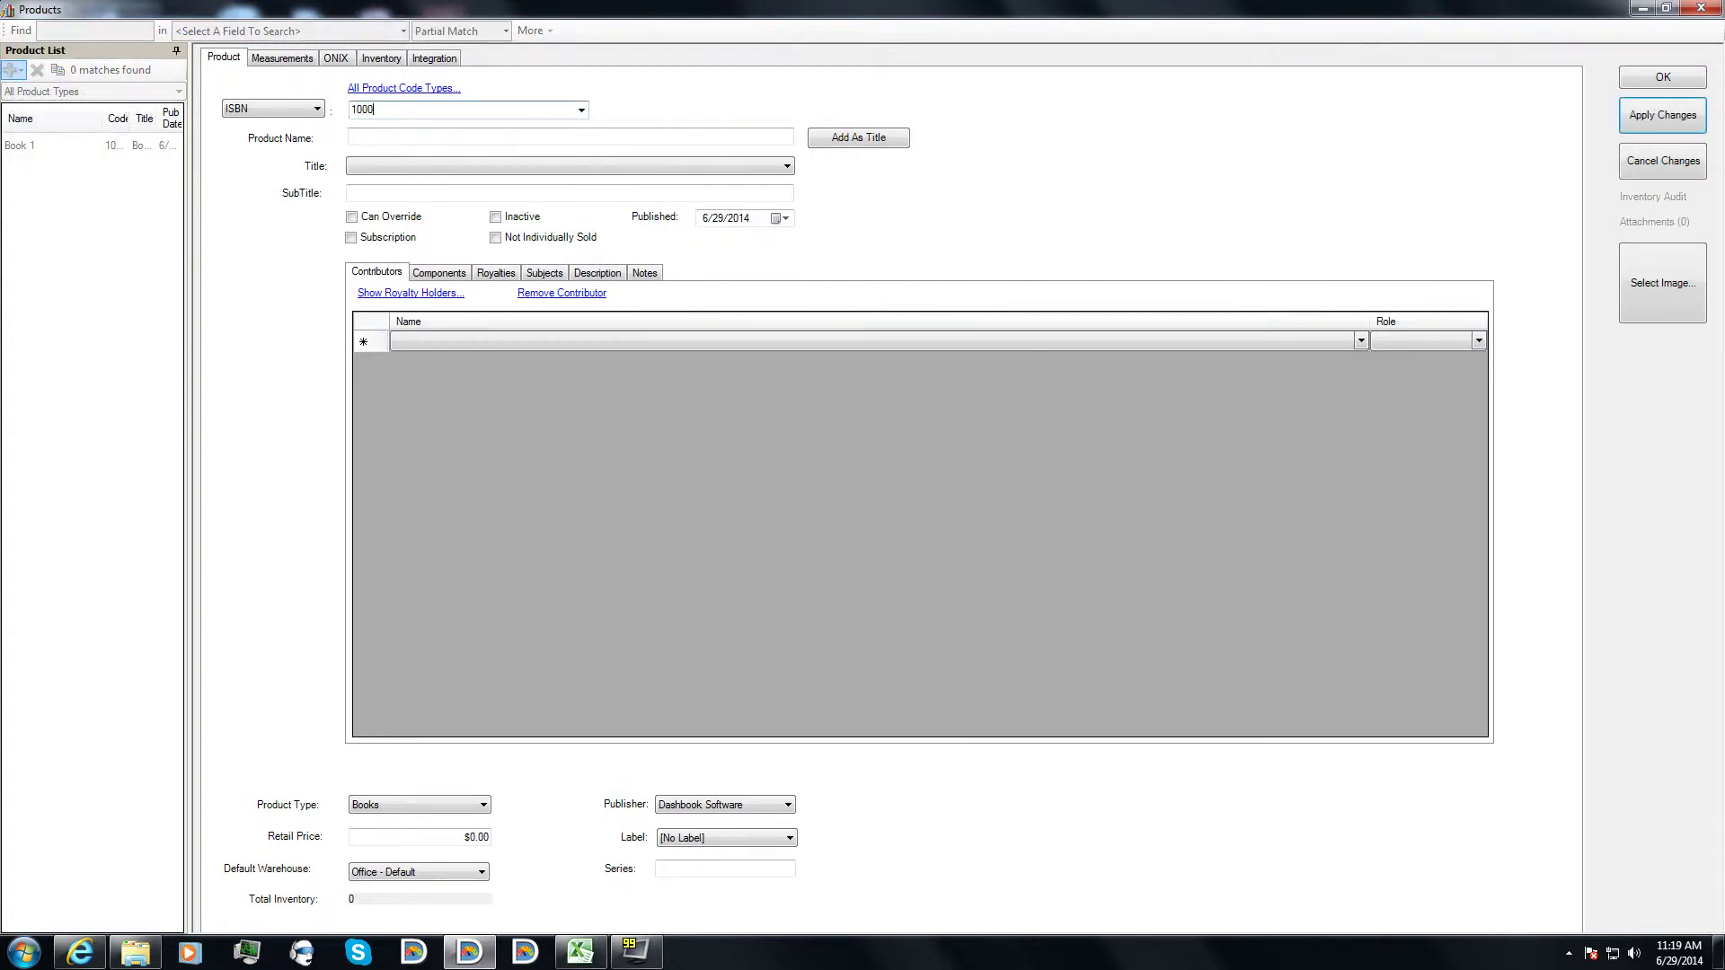
key("Tab")
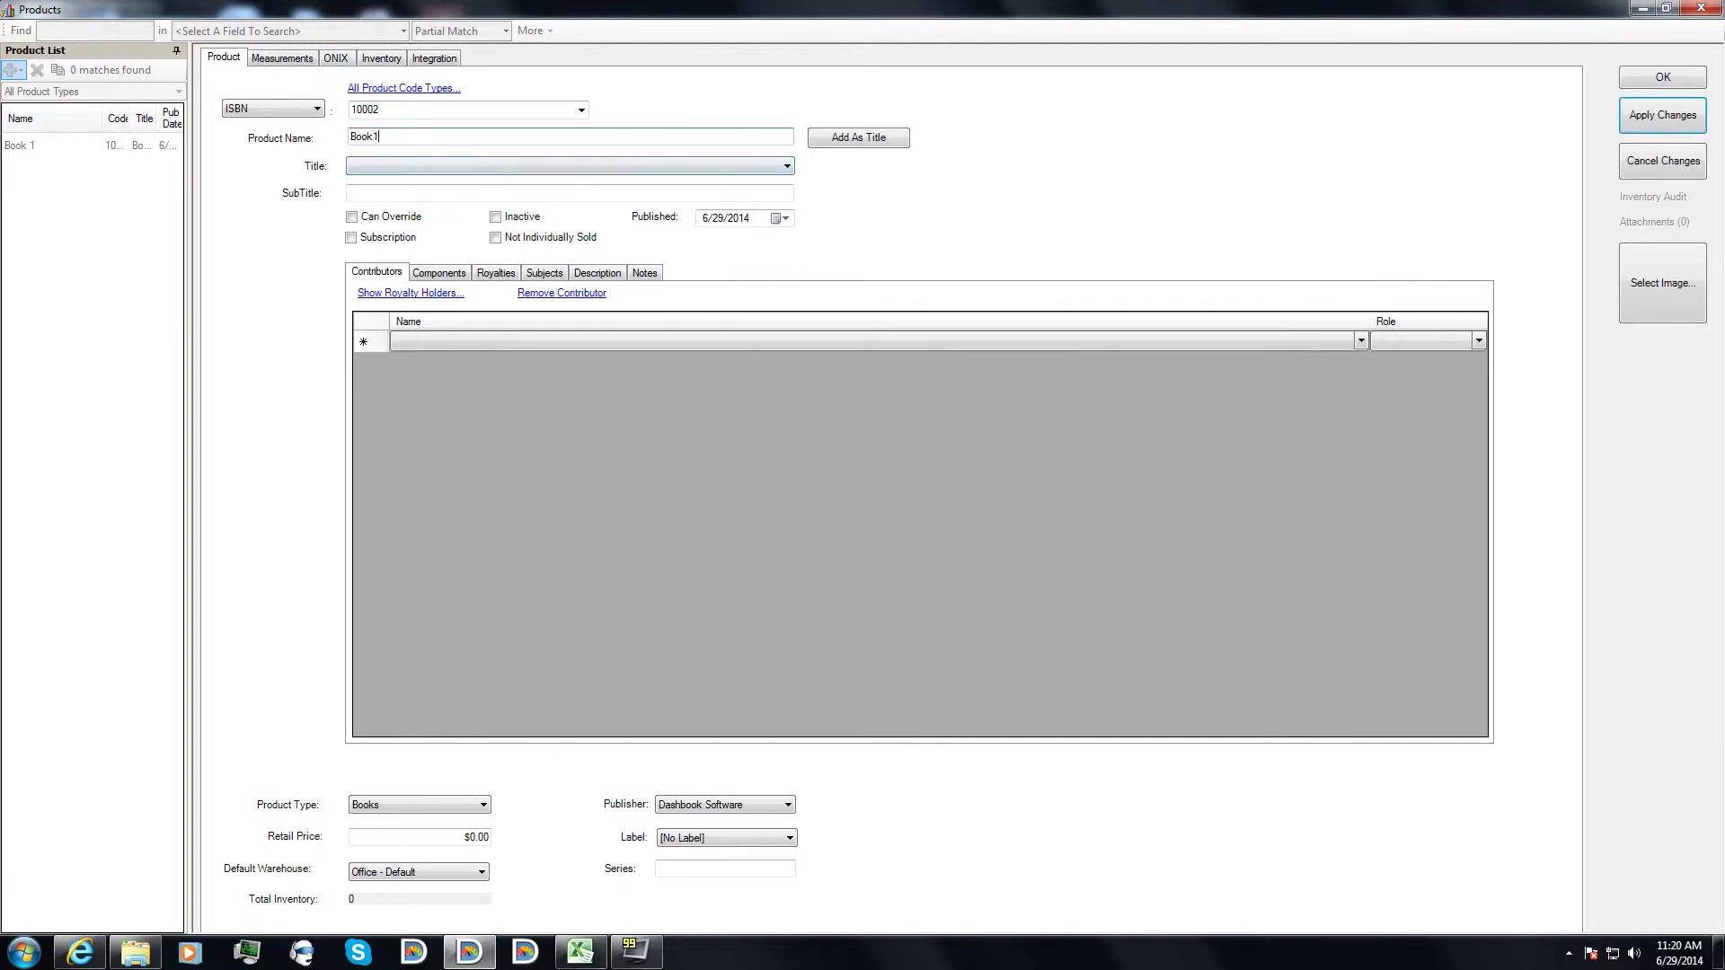
type("1")
left_click(751, 168)
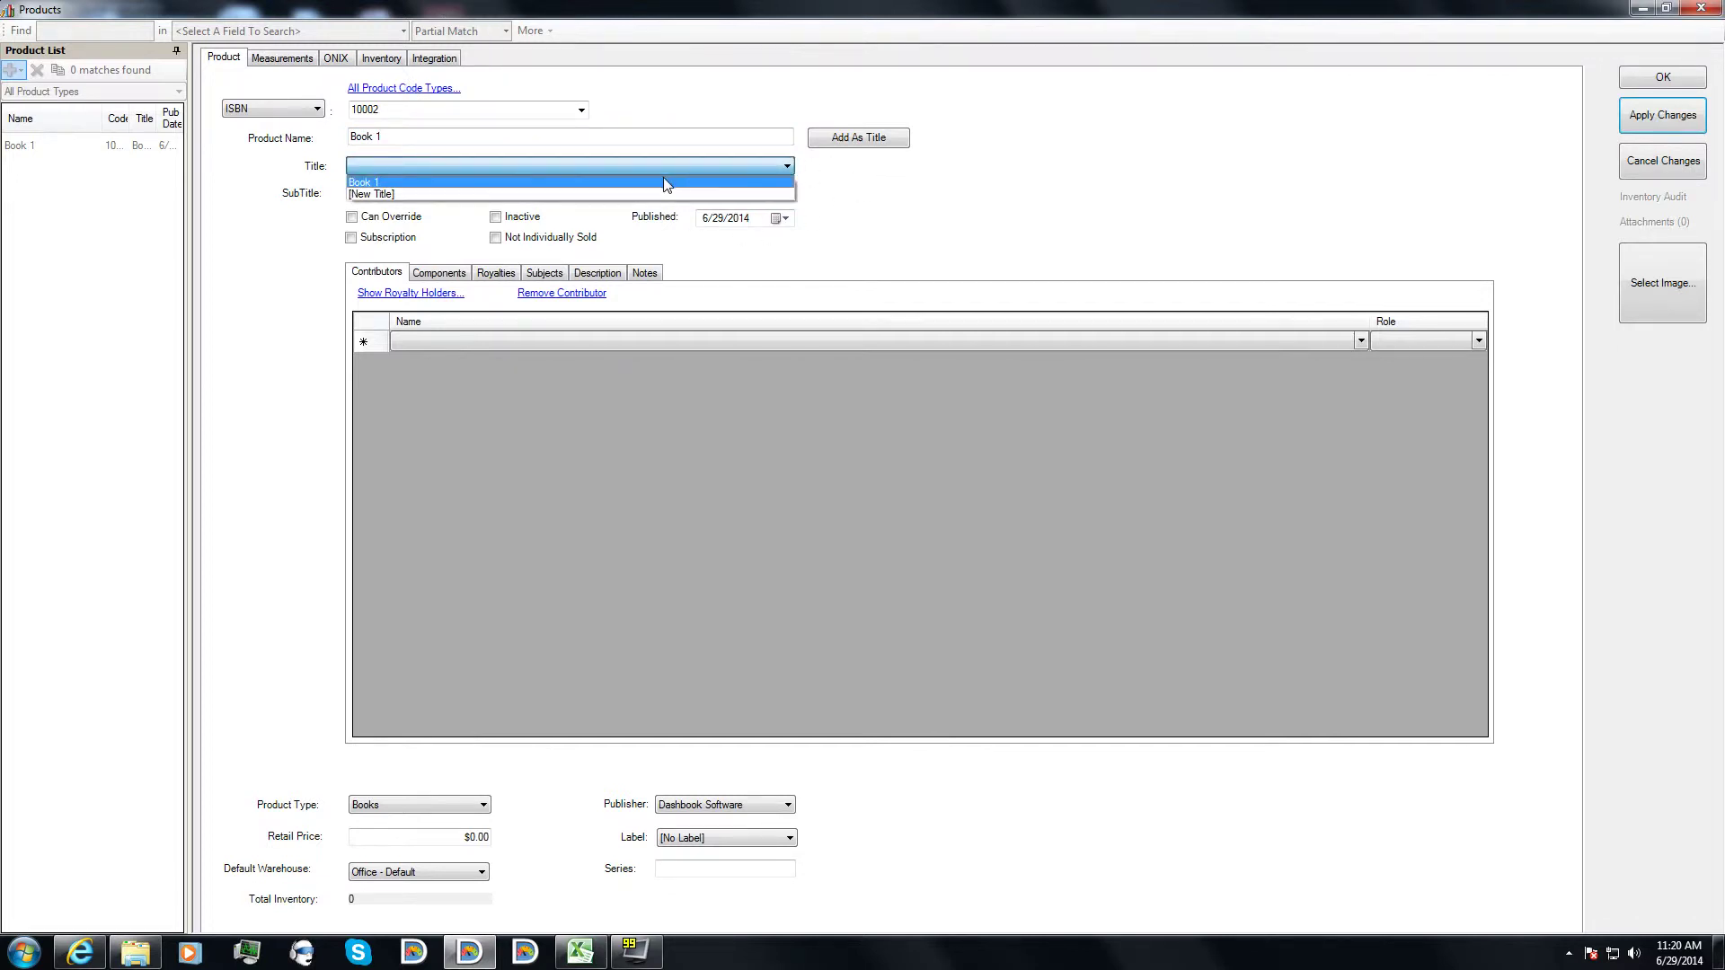
left_click(666, 183)
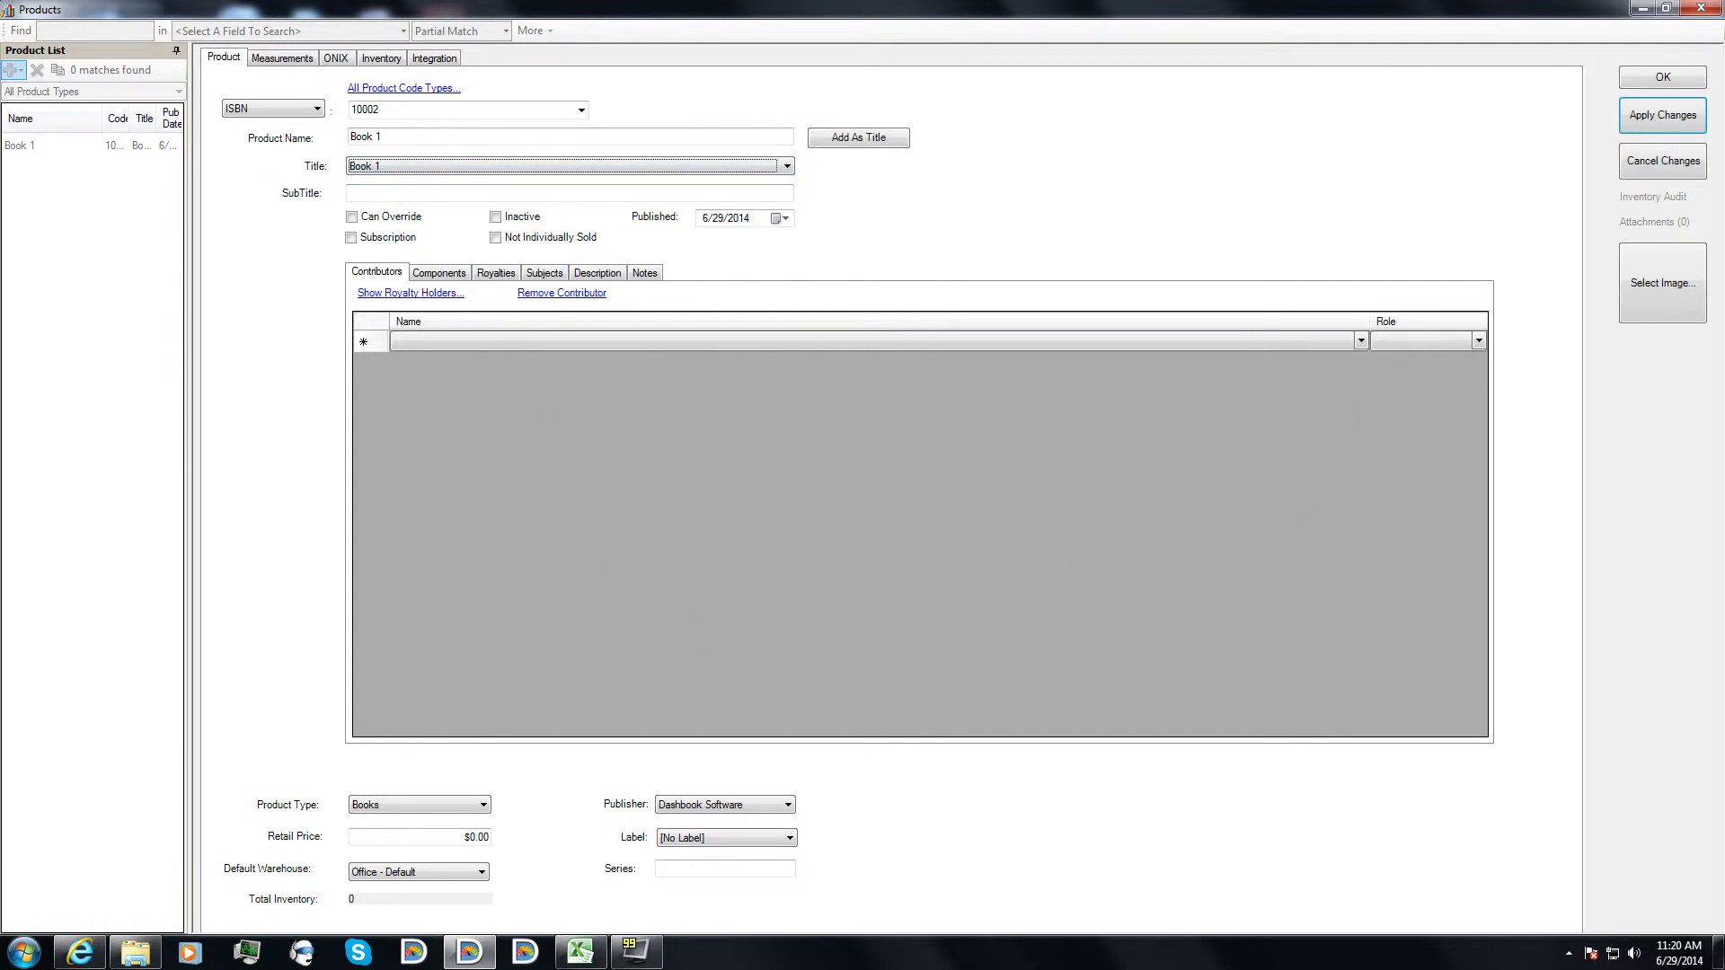
left_click(401, 805)
left_click(400, 833)
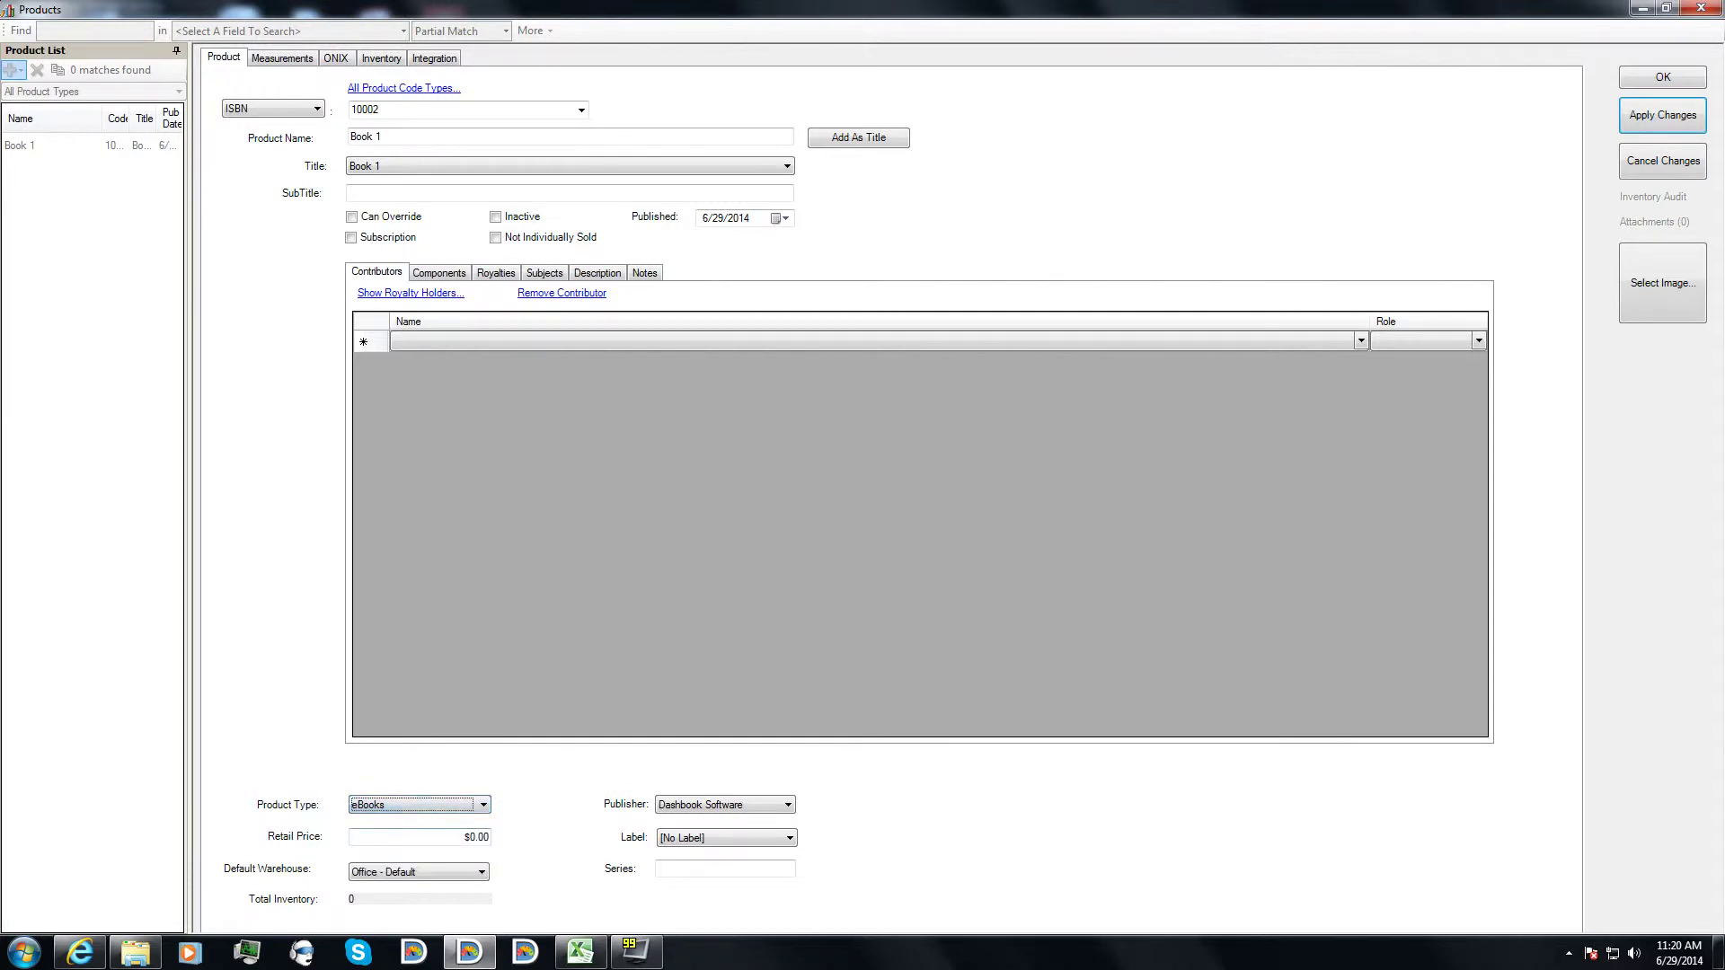
key("Tab")
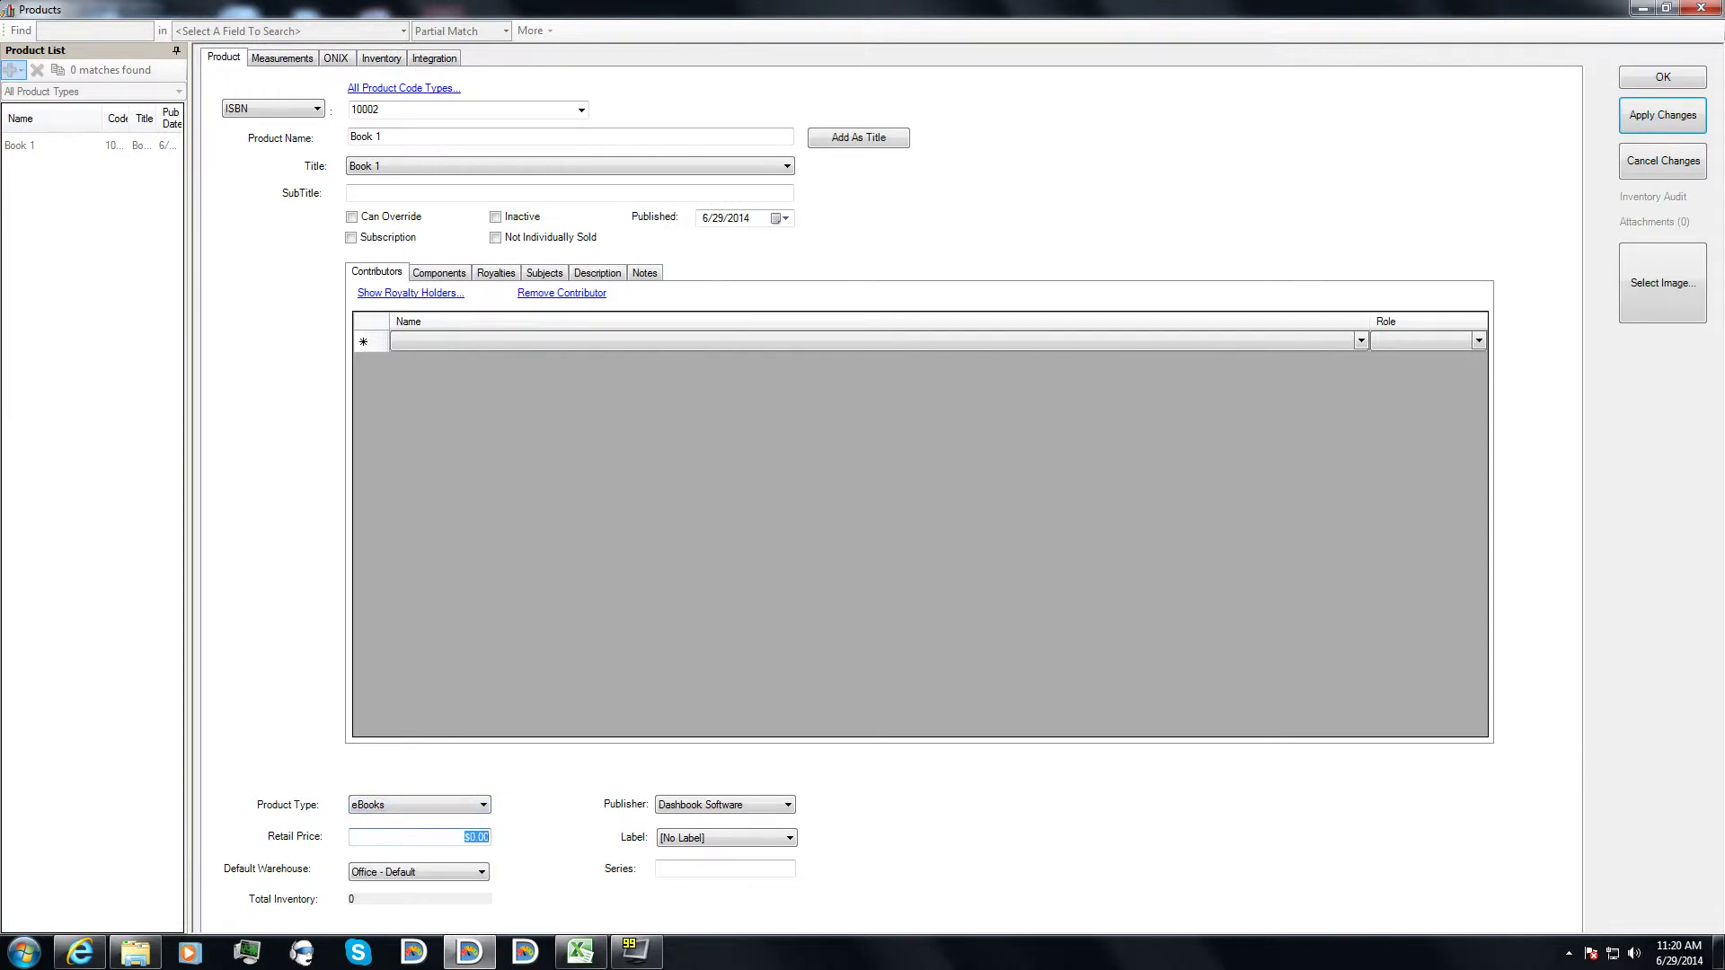
type("5")
left_click(1662, 115)
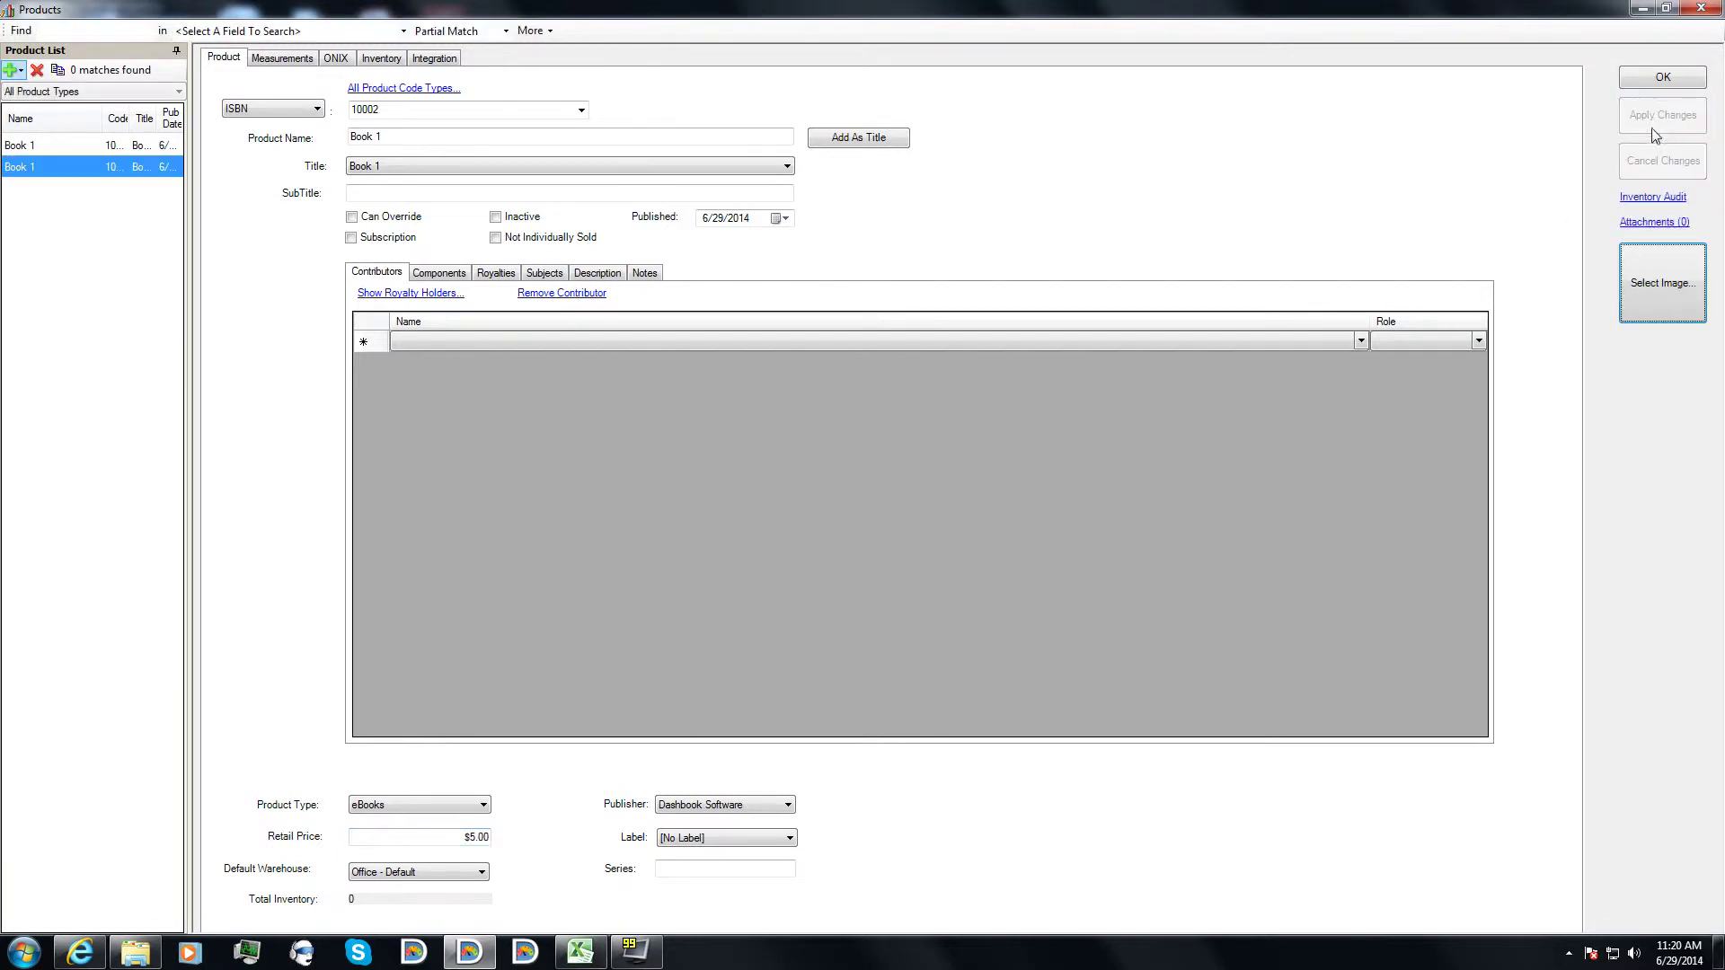
- Rename the two products to 'Book 1 - Paperback' and 'Book 1 - Digital', saving each
left_click(40, 142)
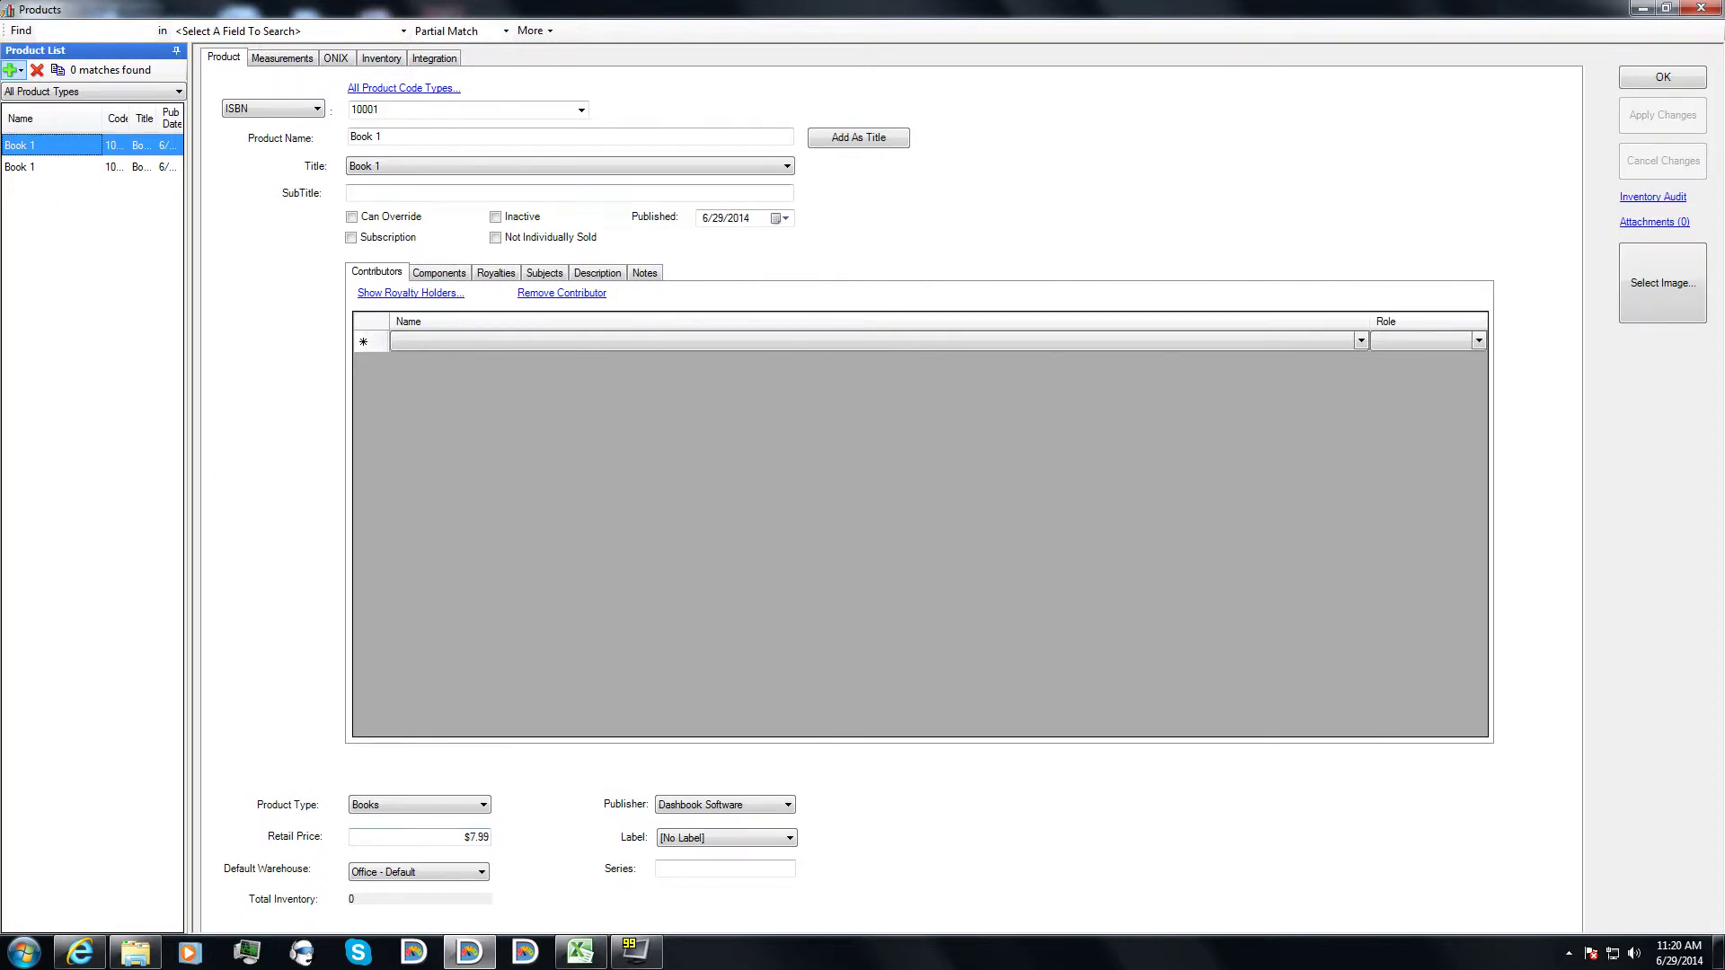
left_click(476, 837)
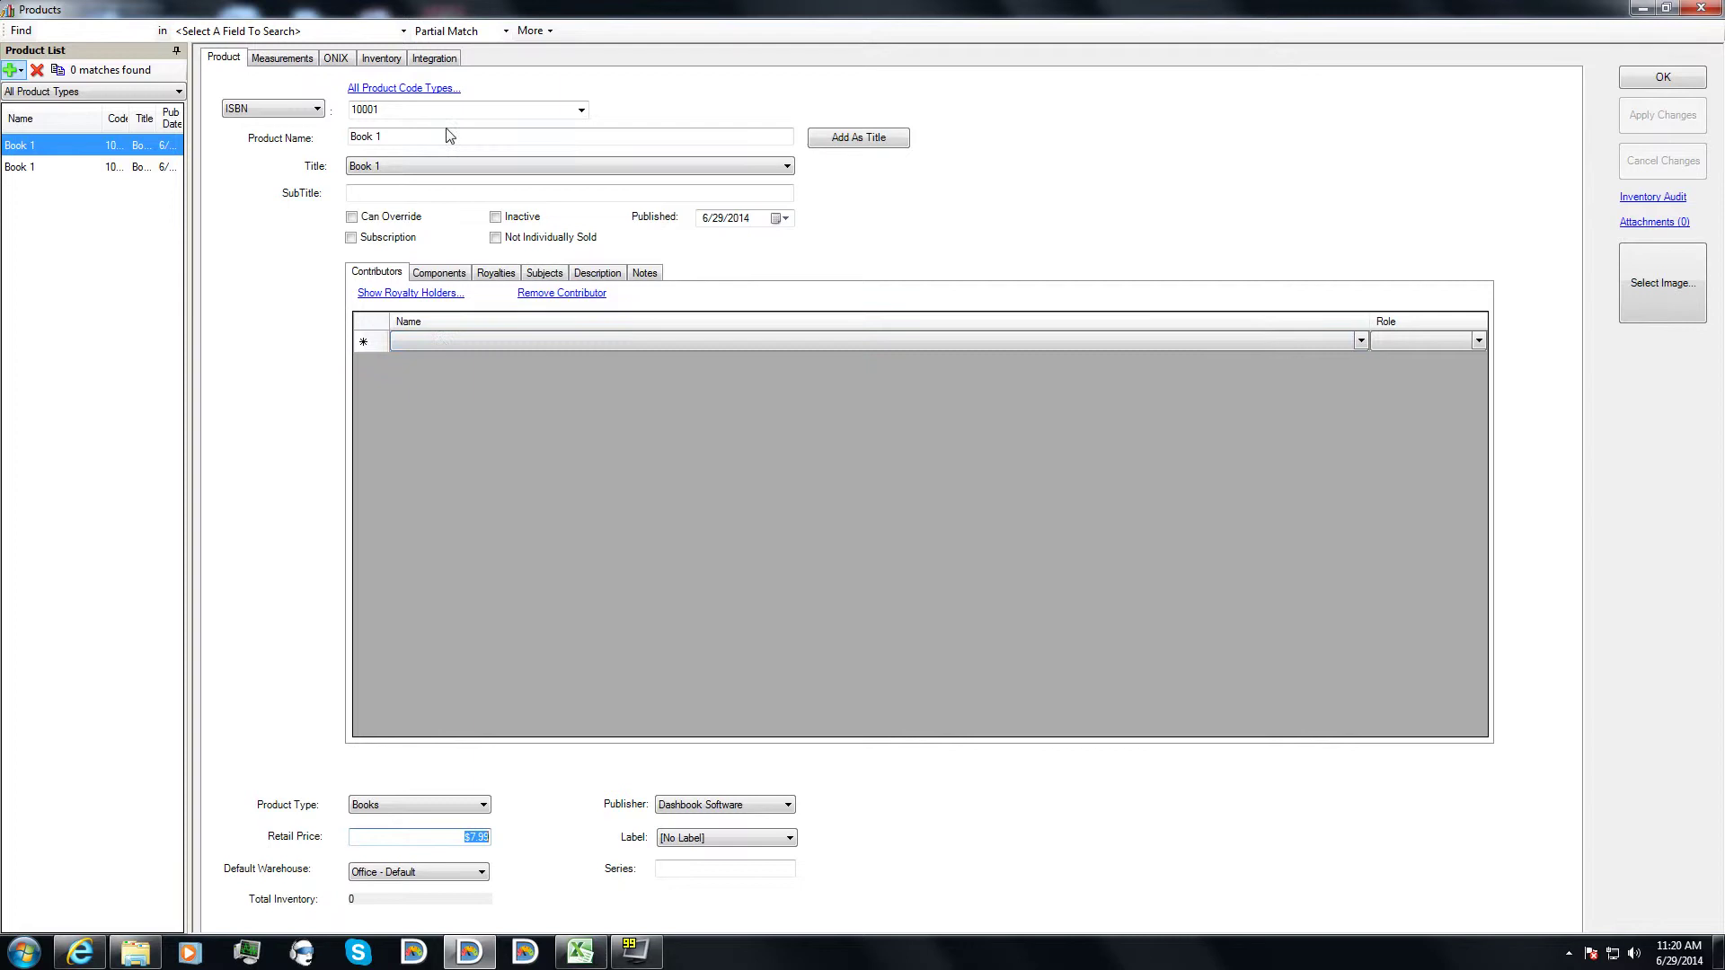
left_click(385, 136)
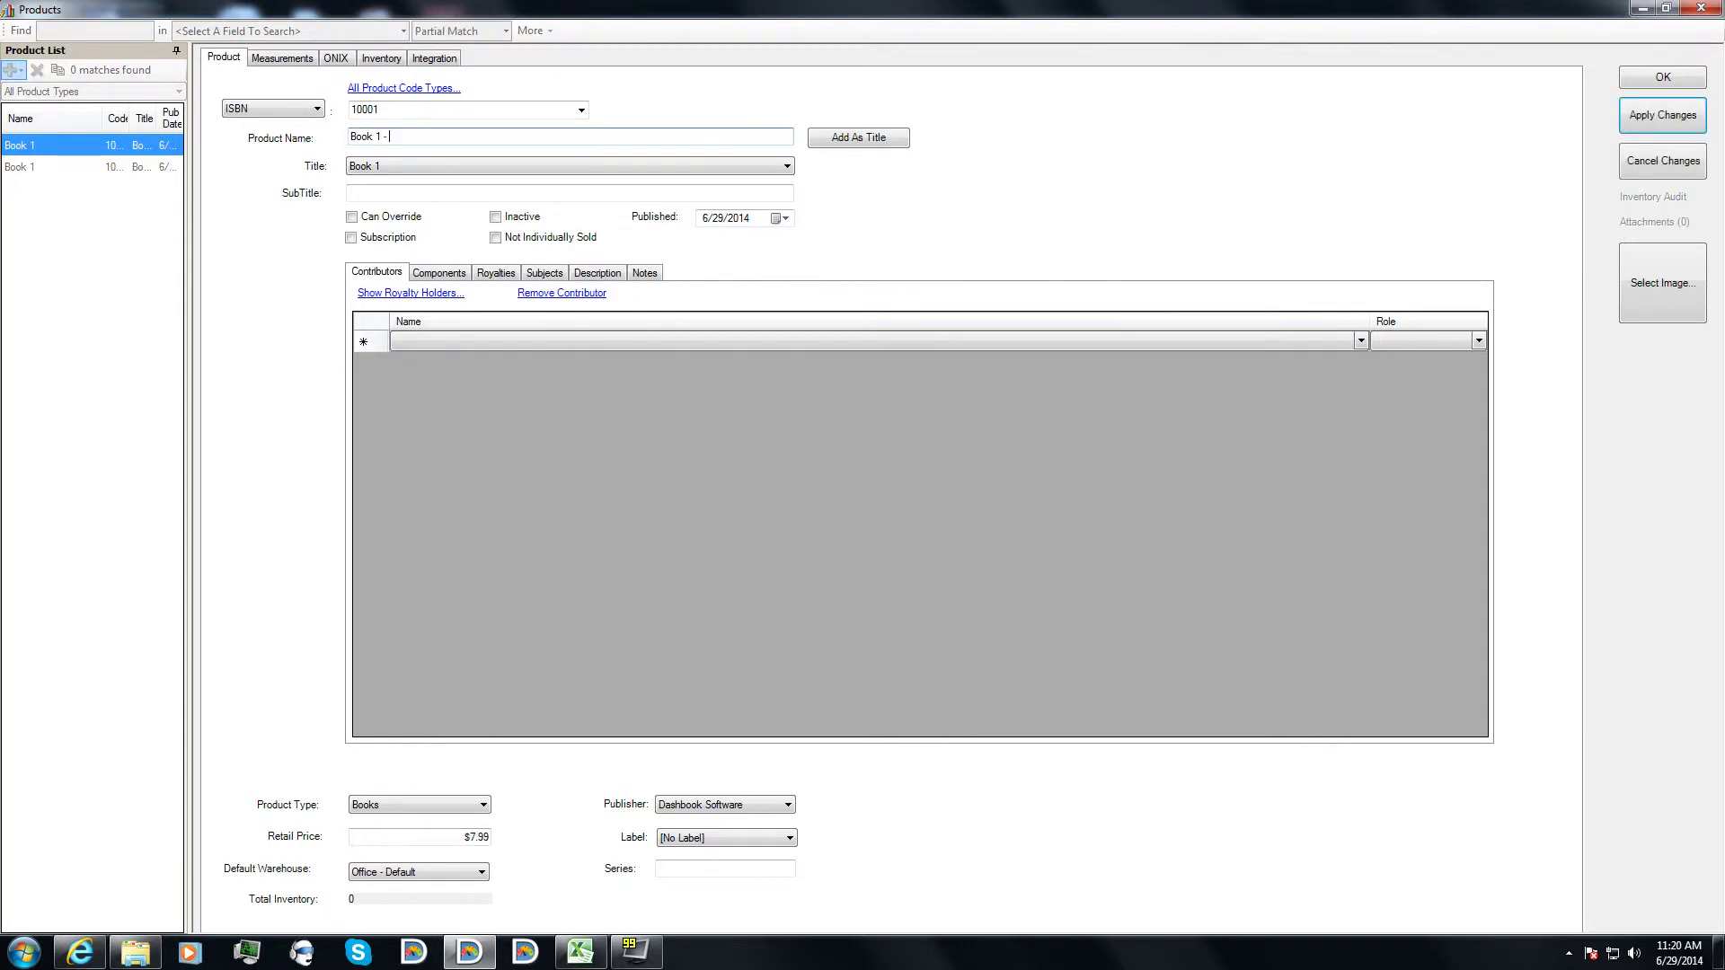
type("- Paperback")
left_click(1641, 123)
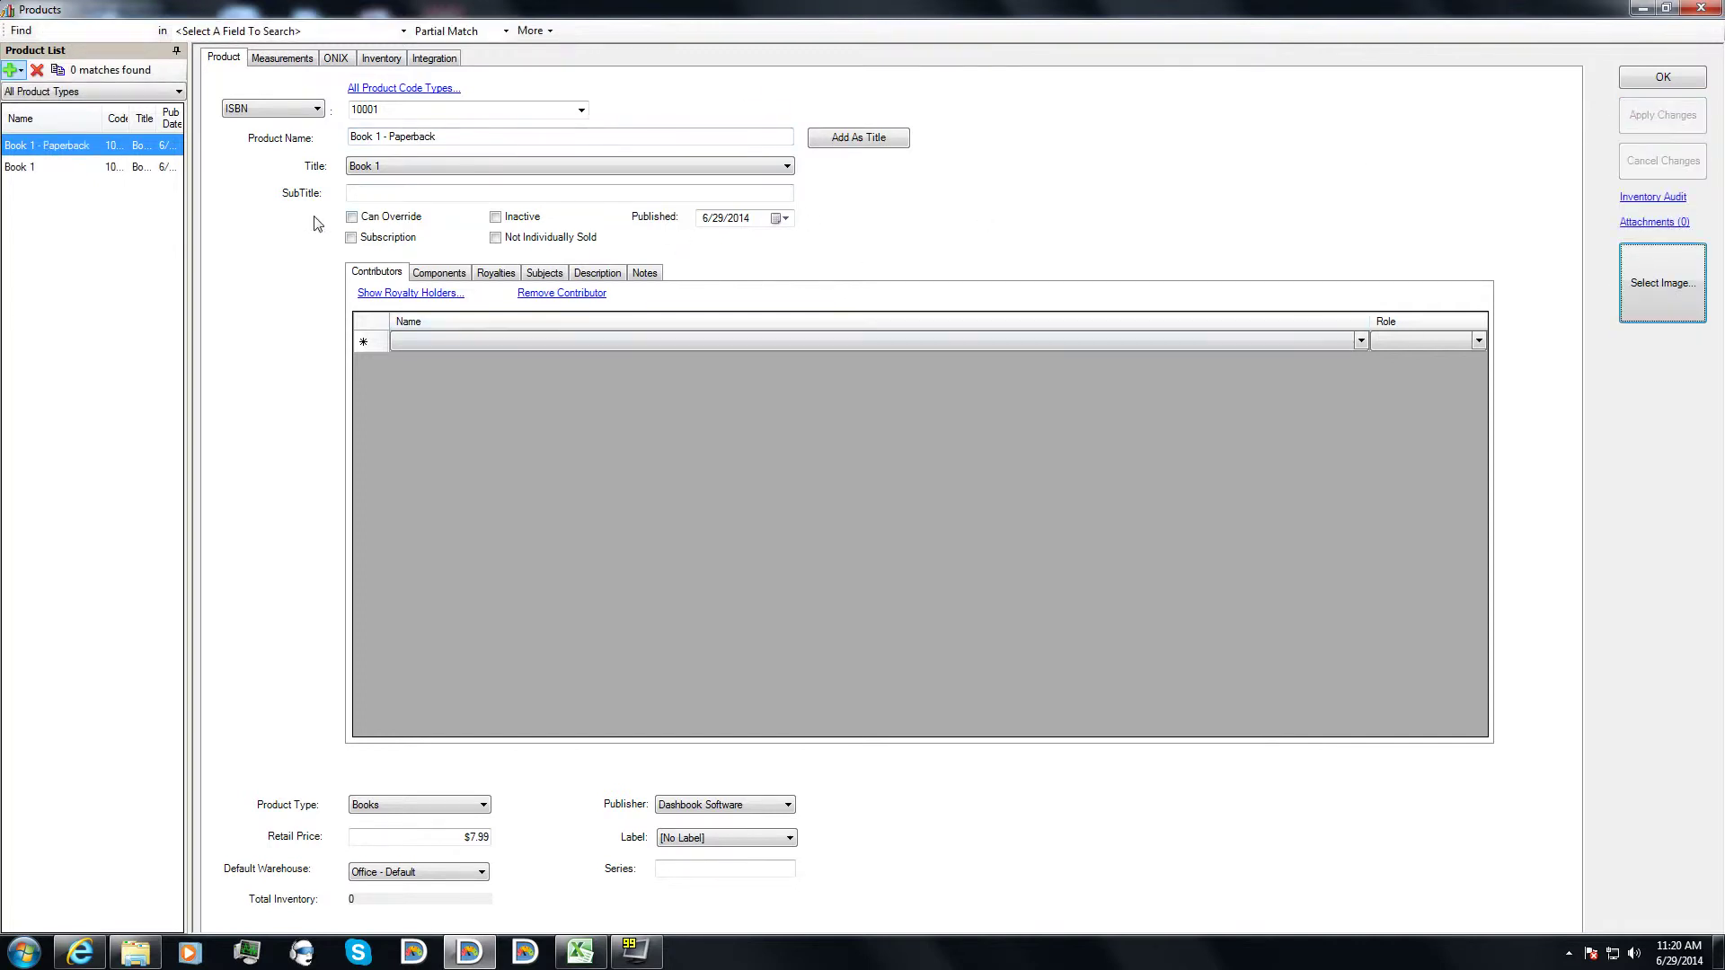
left_click(54, 167)
left_click(381, 137)
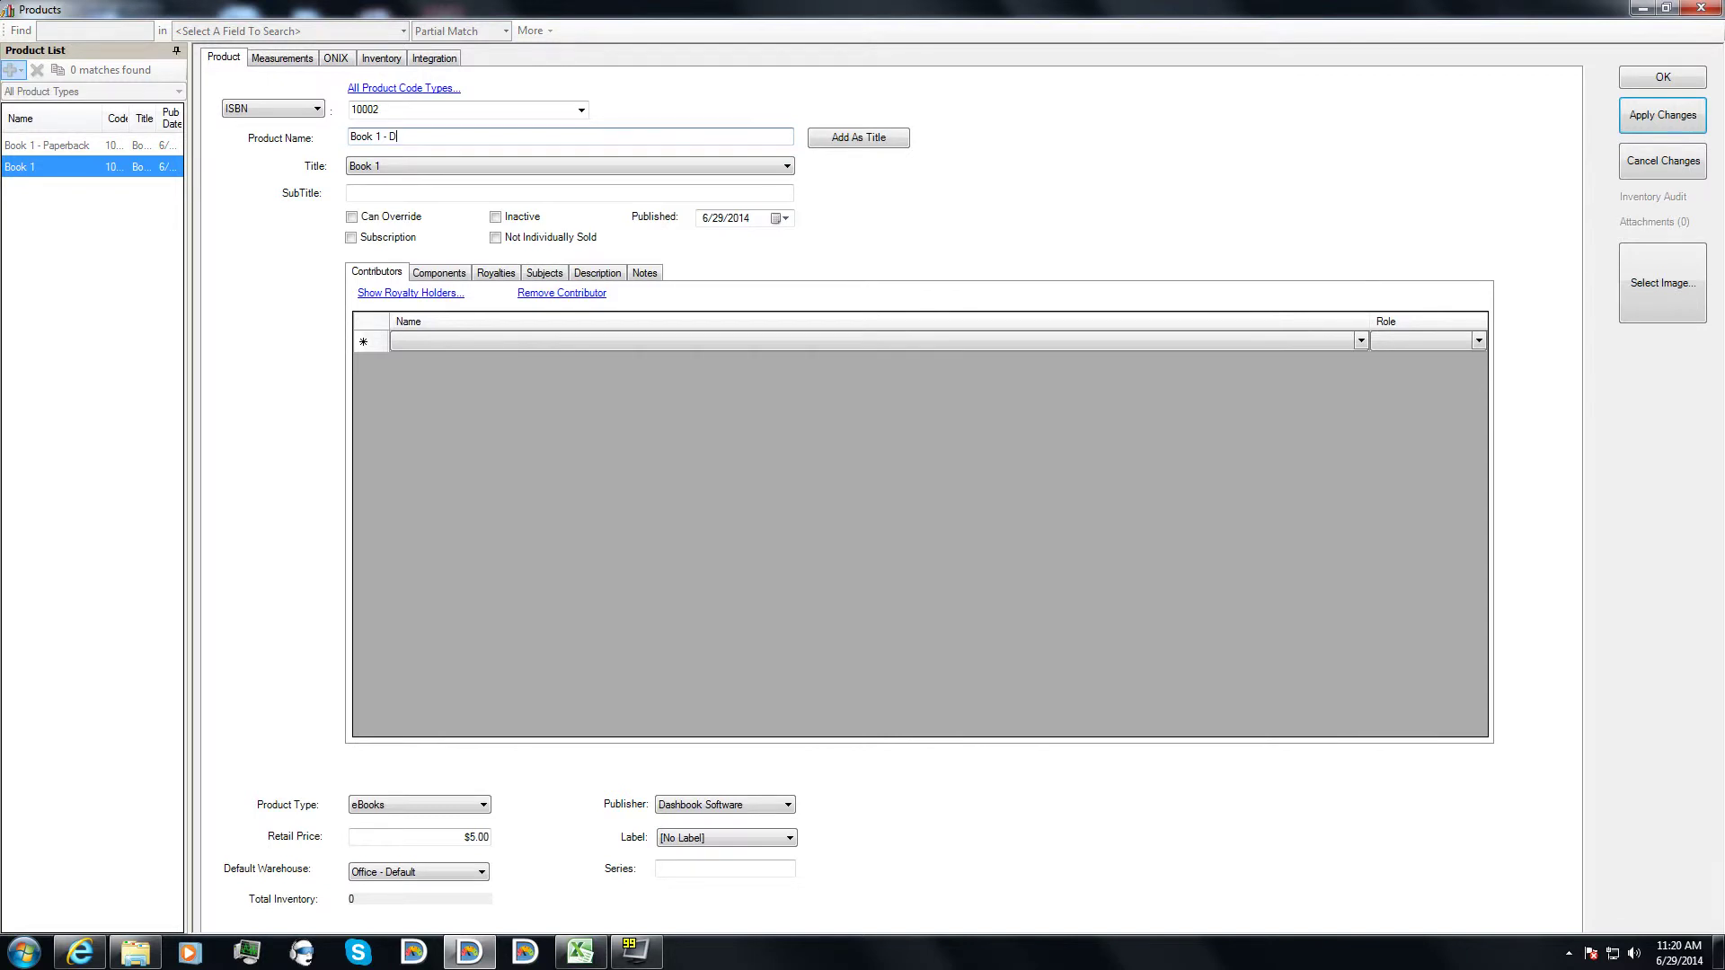
type("- Digital")
left_click(1669, 117)
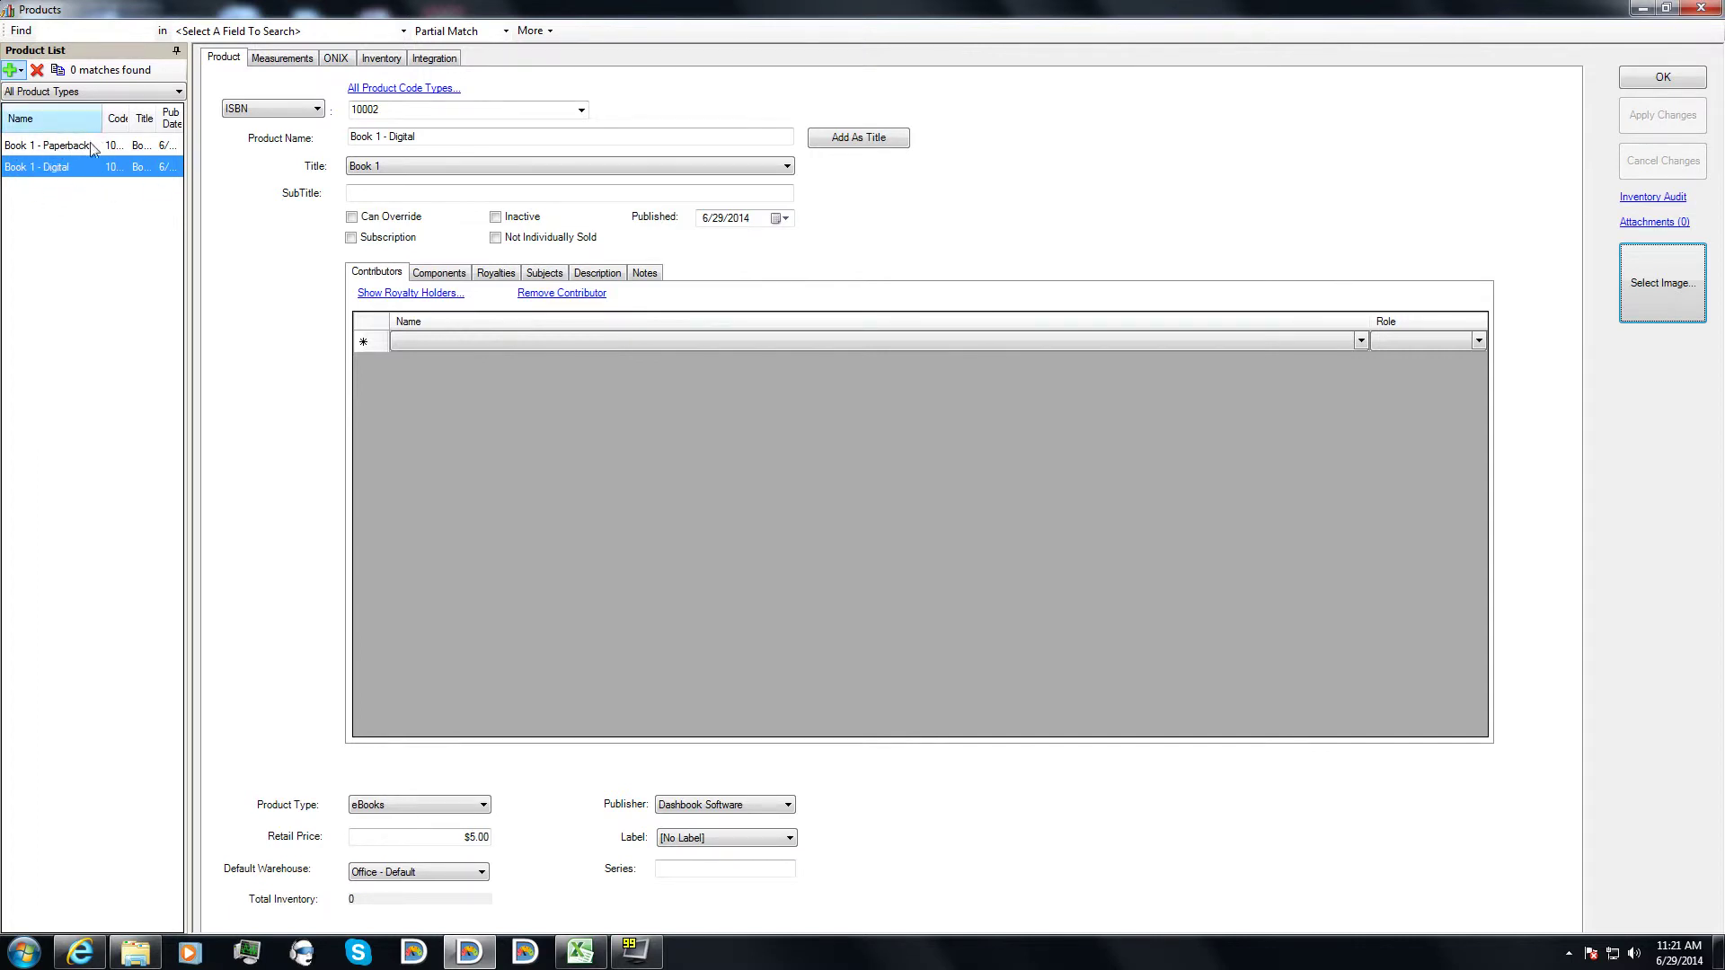
- Review both products, save the Book 1 - Digital record's fields, and close the Products window
left_click(64, 149)
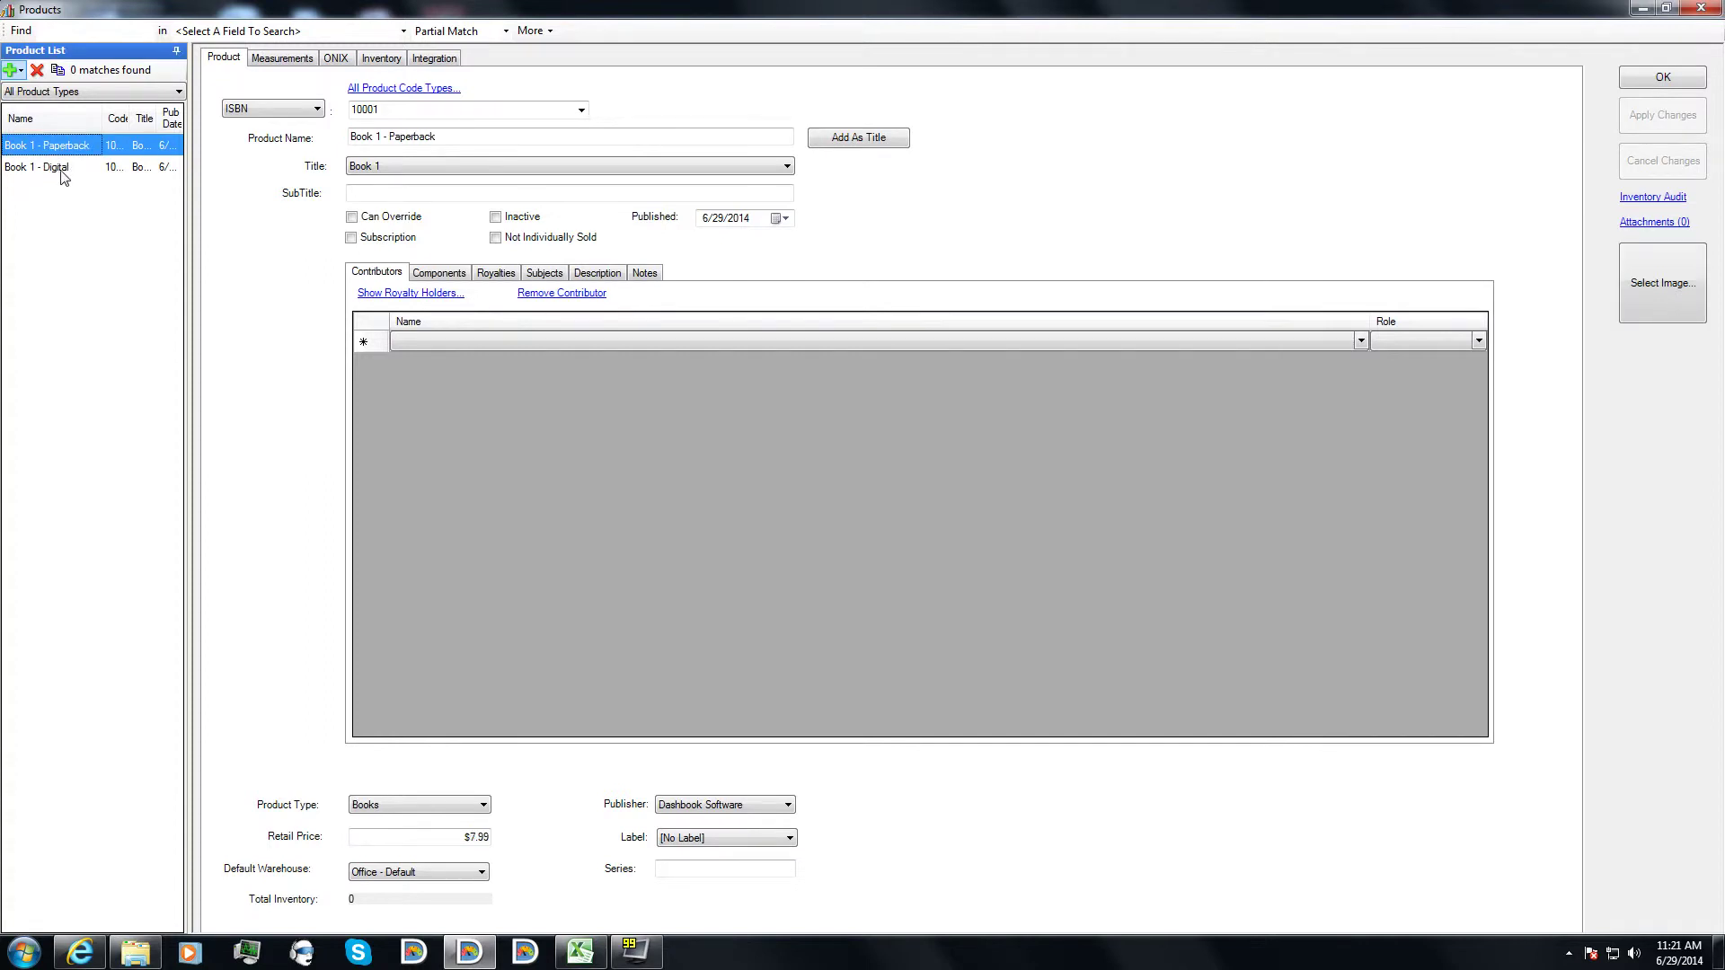
left_click(68, 168)
left_click(66, 147)
left_click(68, 168)
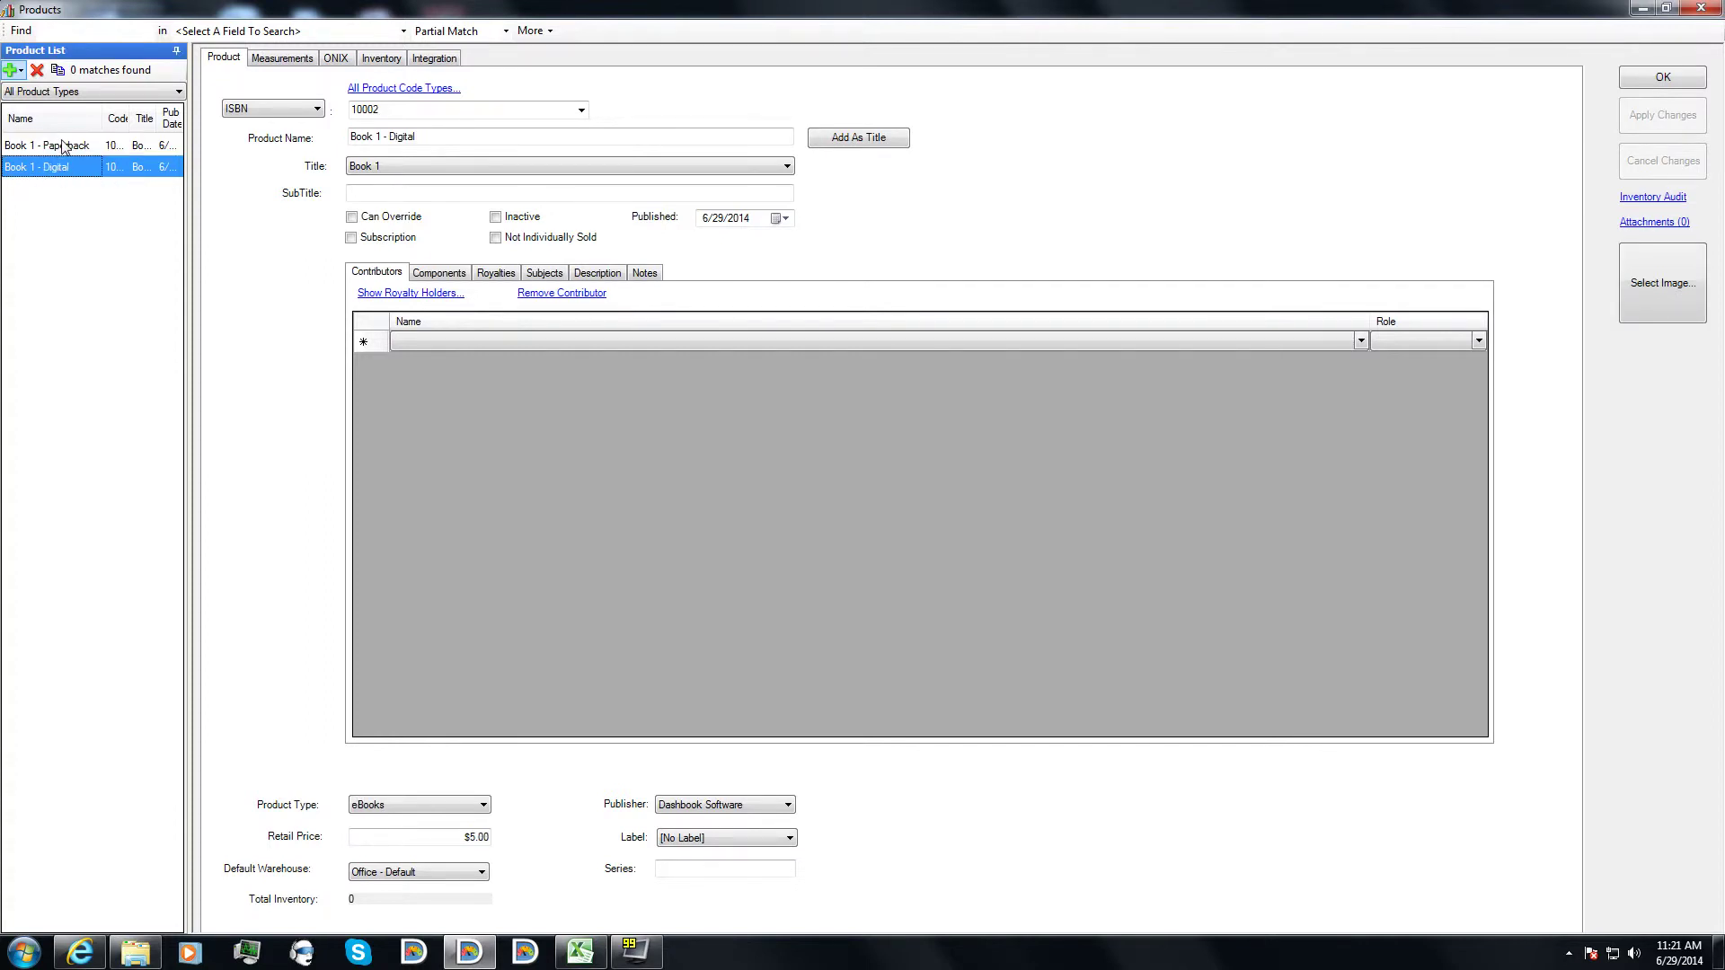
left_click(64, 146)
left_click(66, 168)
left_click(417, 136)
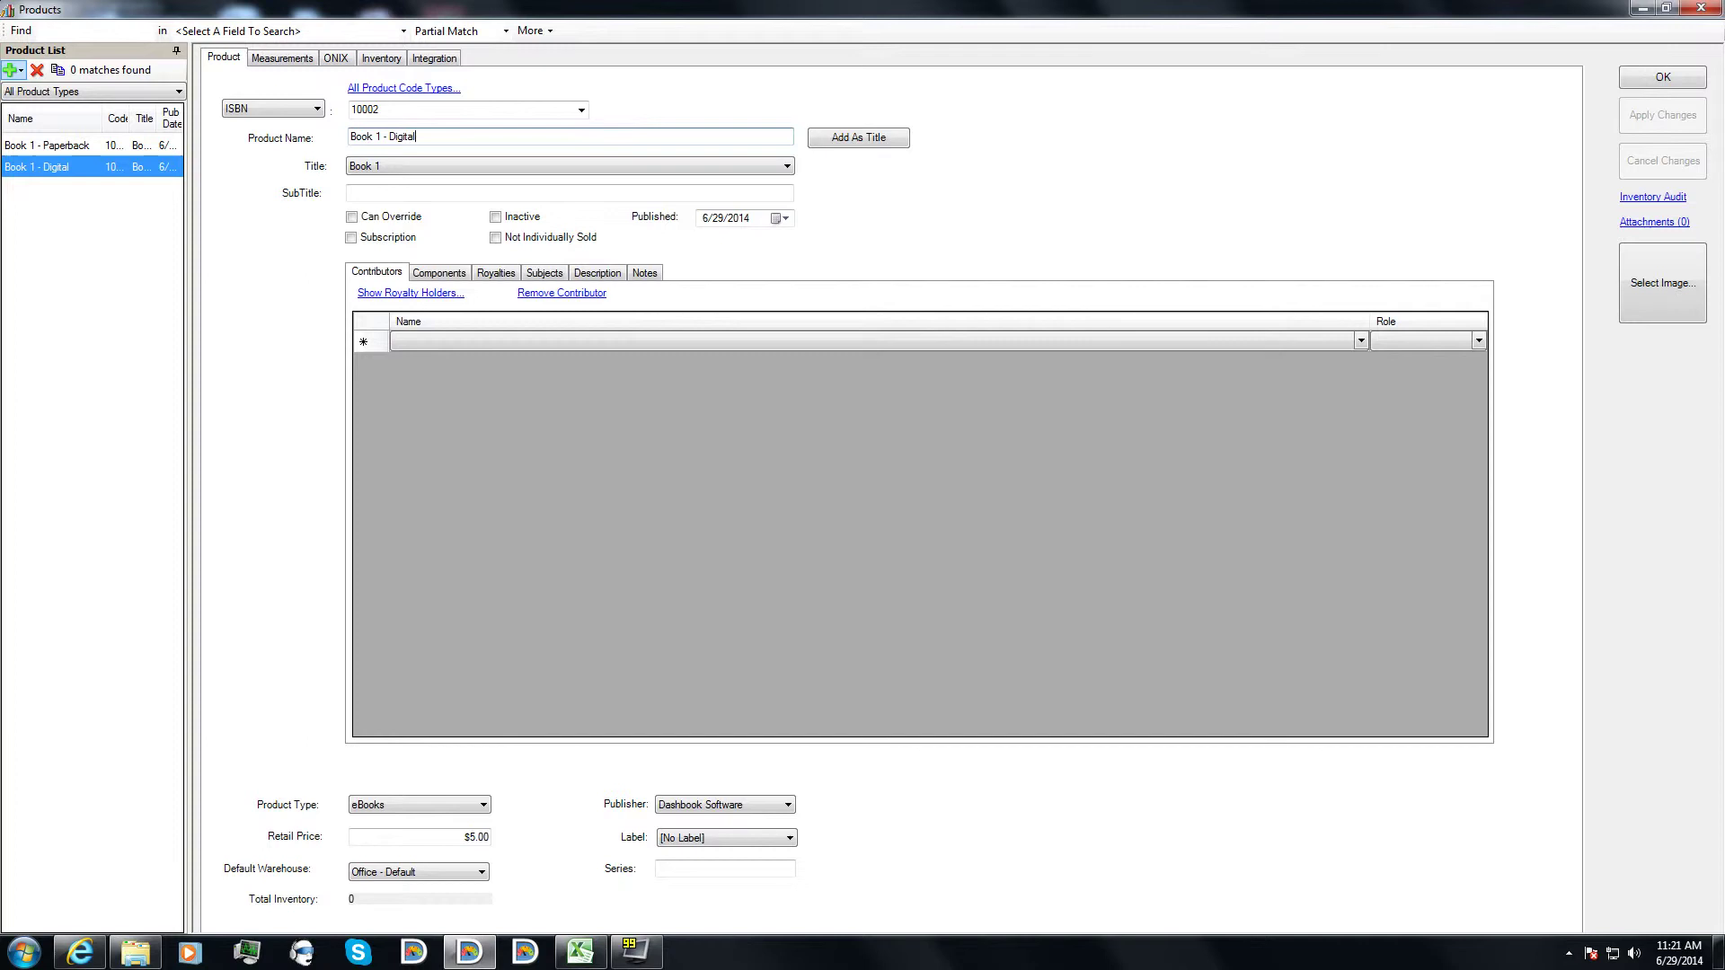
key("Tab")
left_click(387, 192)
left_click(387, 198)
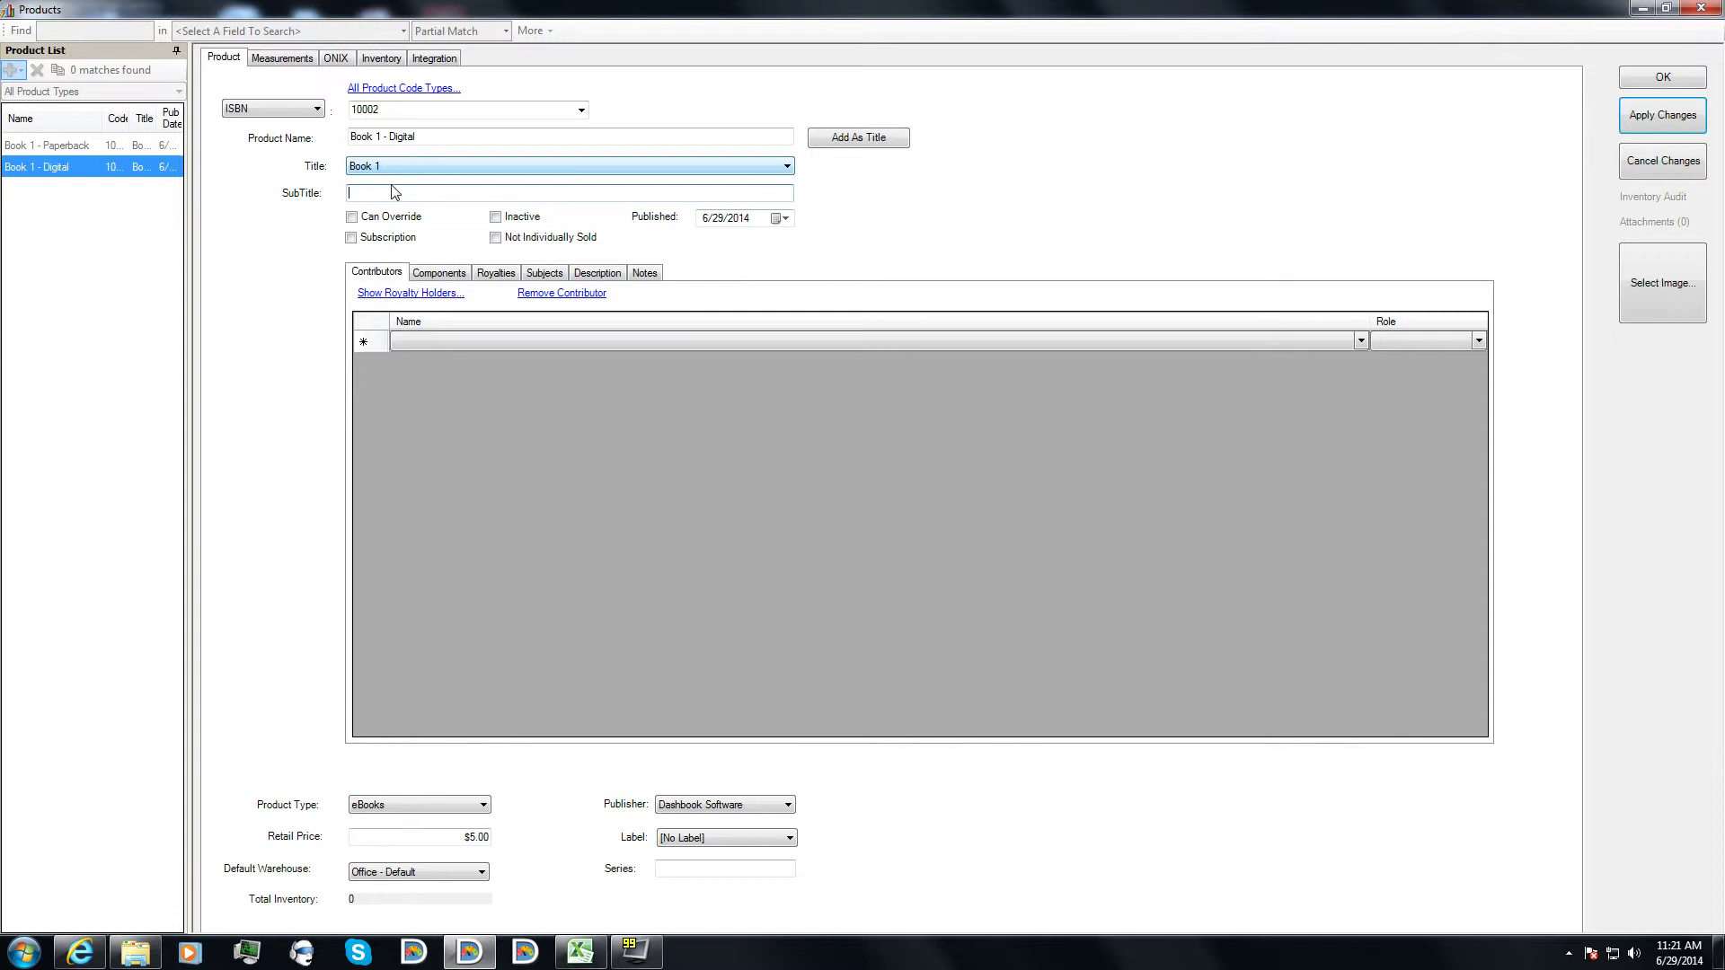
left_click(1658, 128)
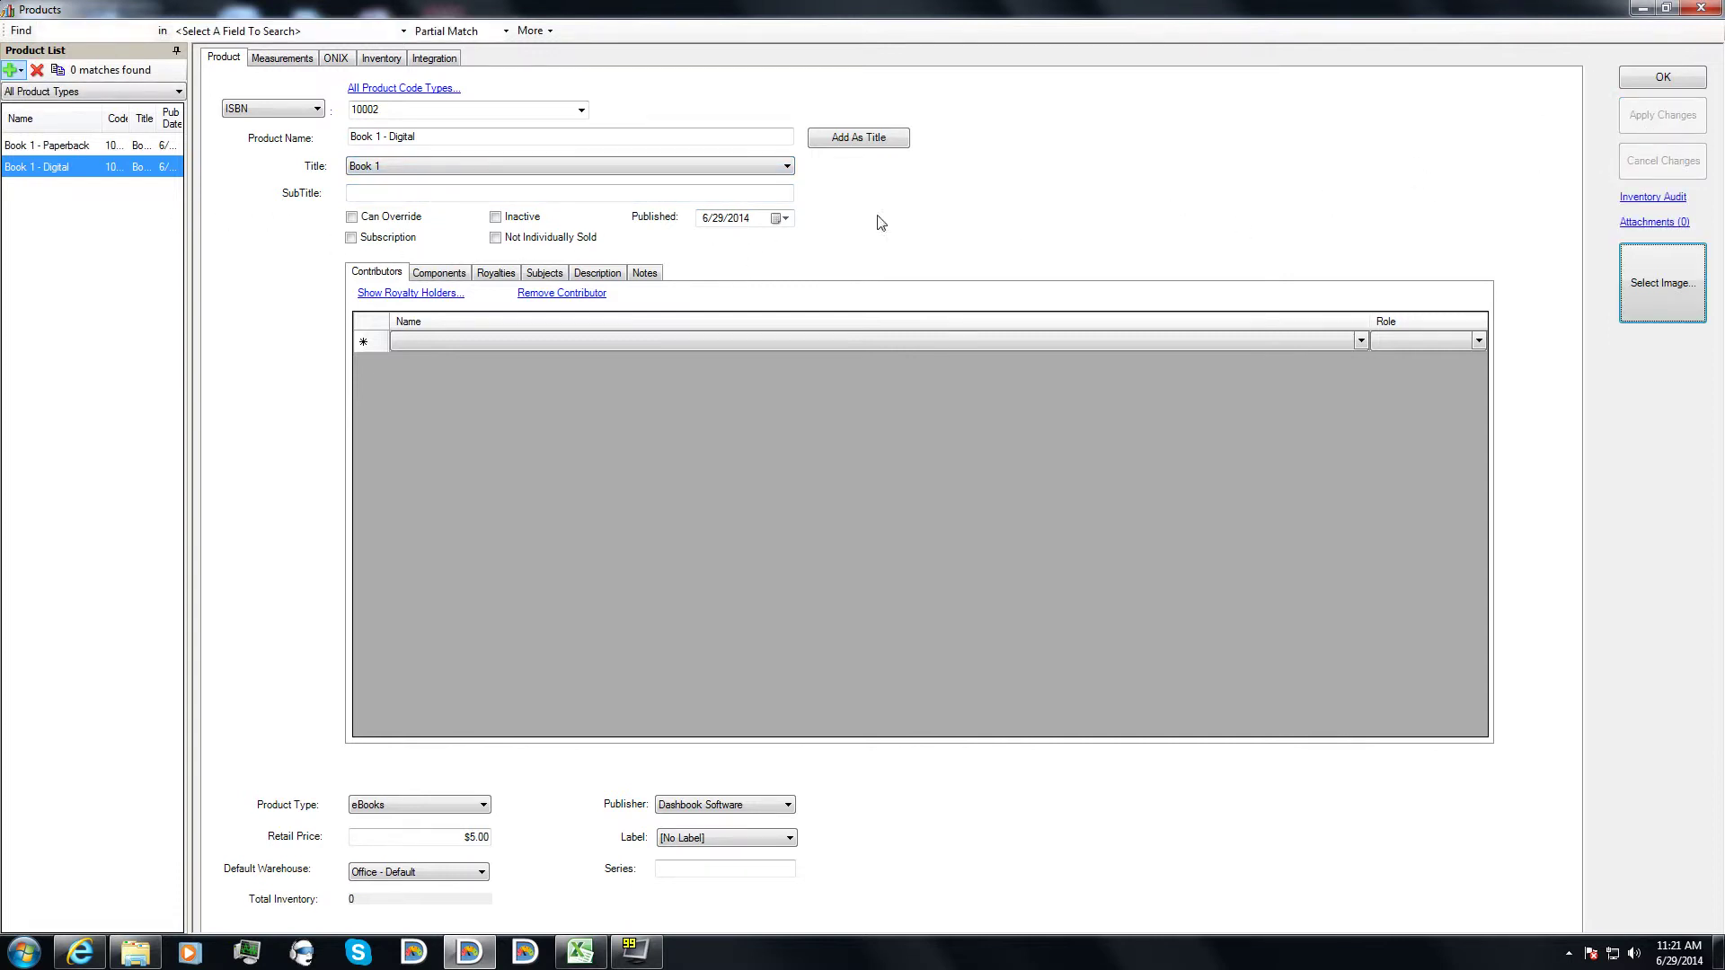
left_click(1675, 87)
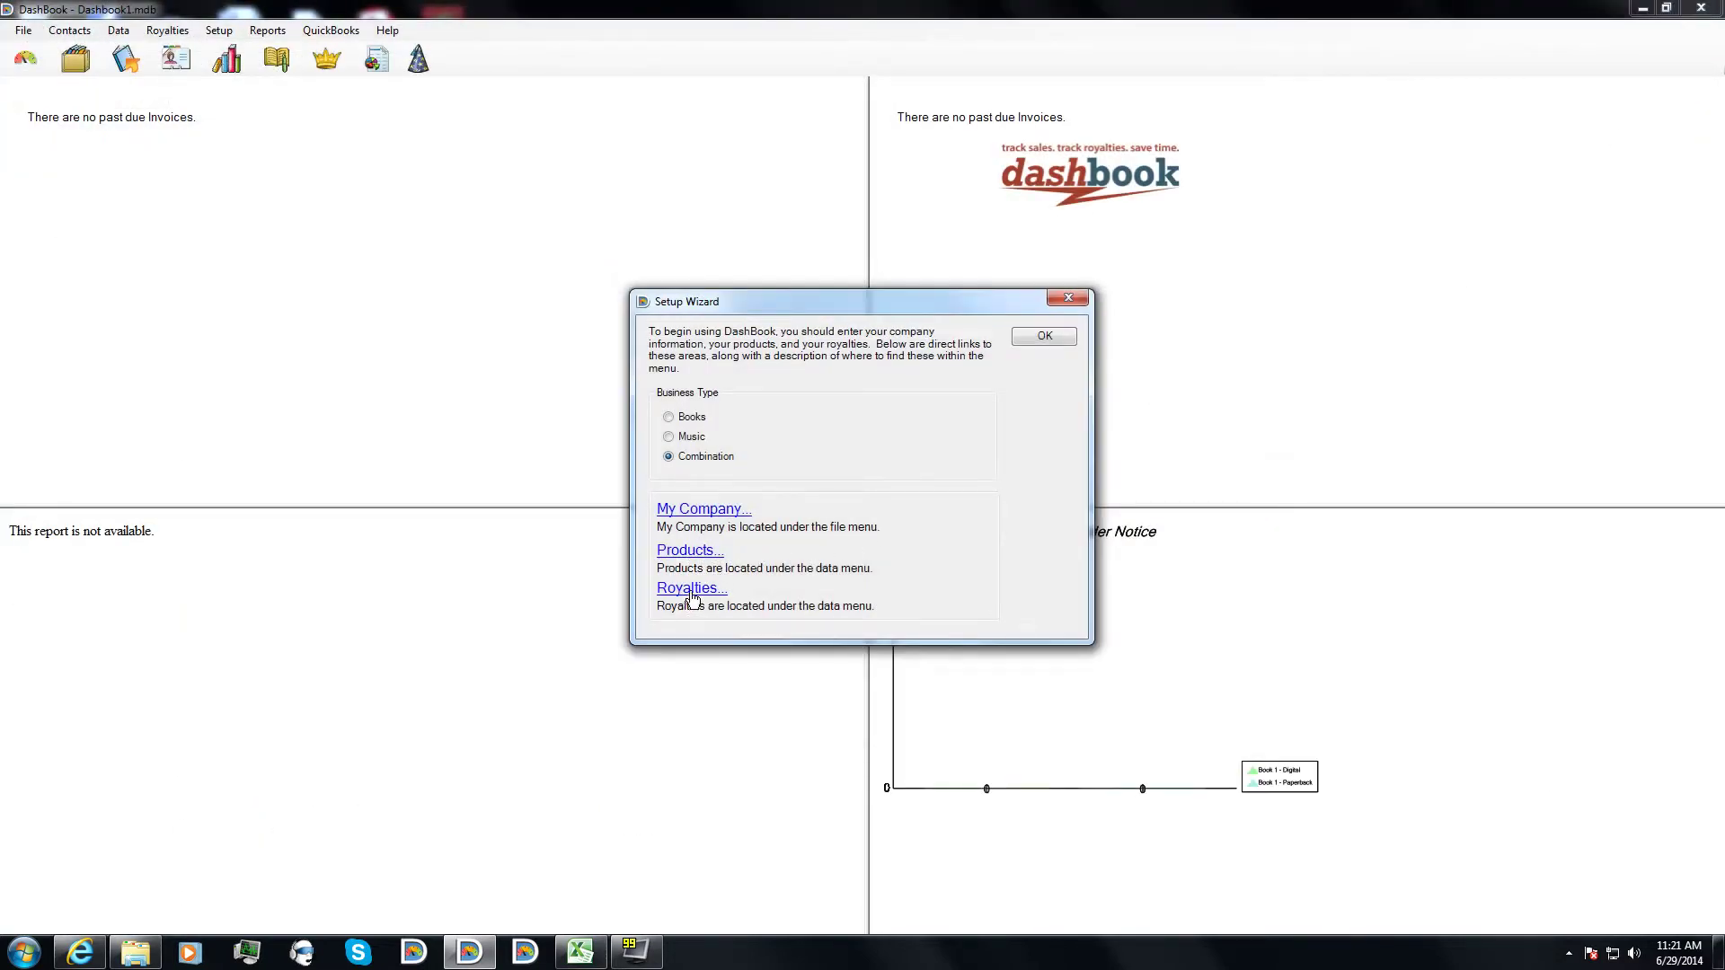
- Open Royalties from the Setup Wizard and add new arrangement 1001
left_click(689, 589)
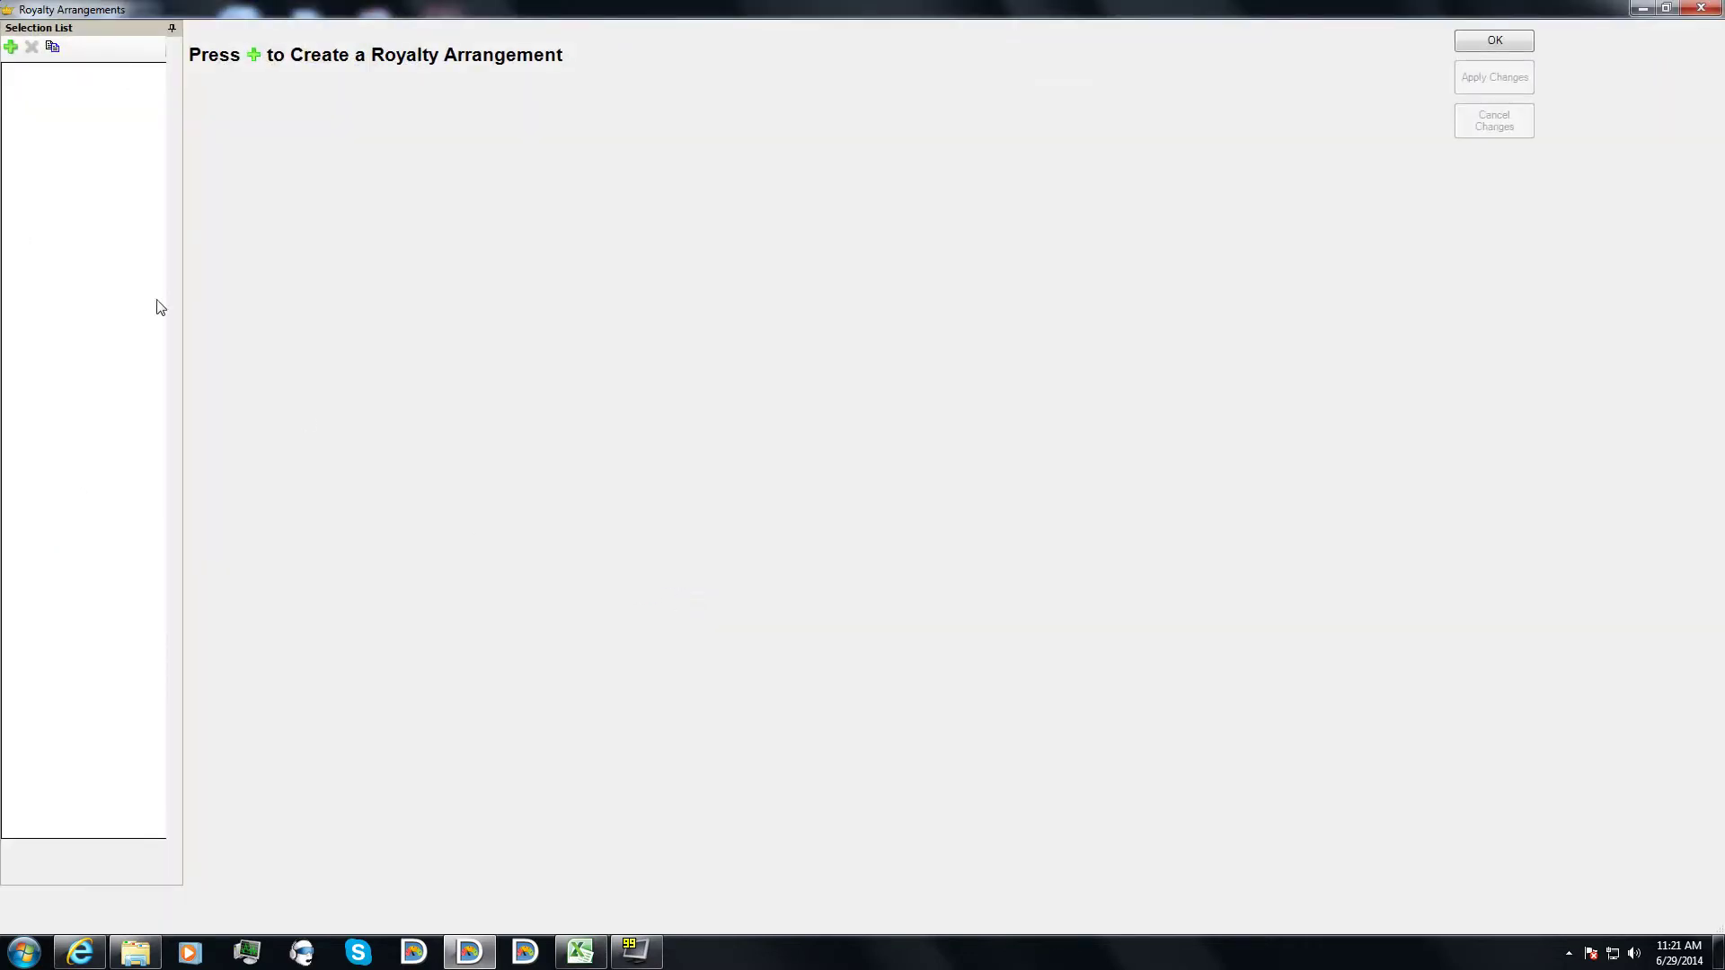
left_click(11, 53)
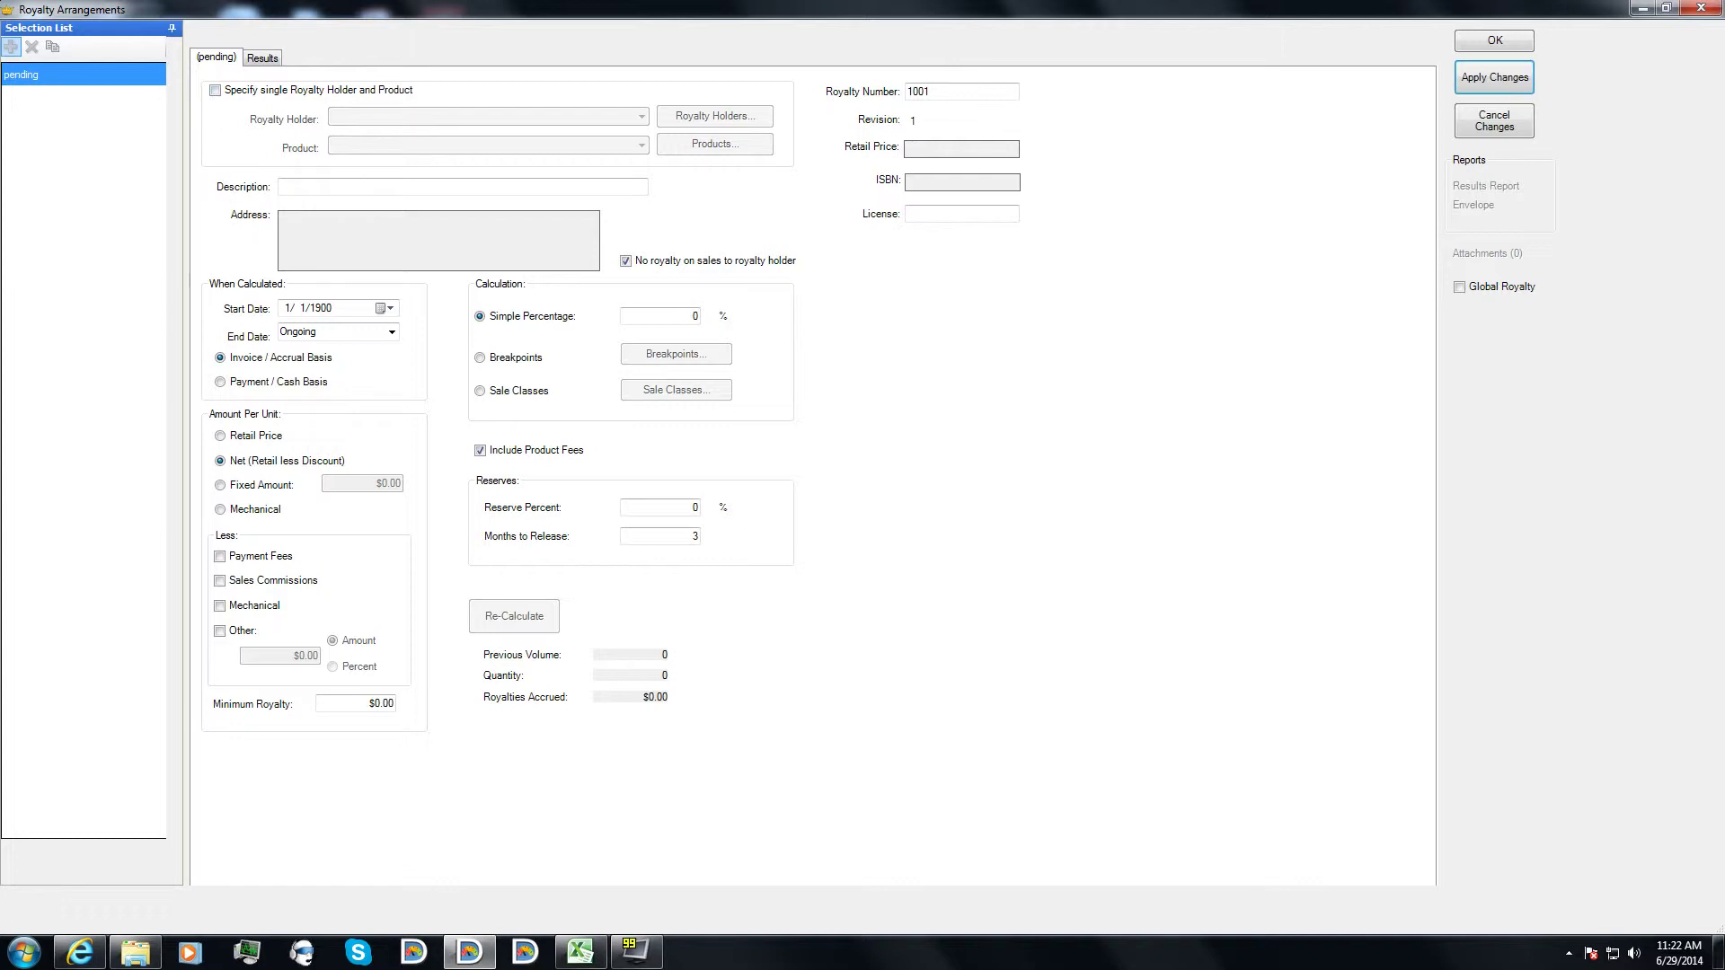
- Describe arrangement 1001 as 'Standard Royalty', save past the 0% warning, and enter 20
left_click(326, 185)
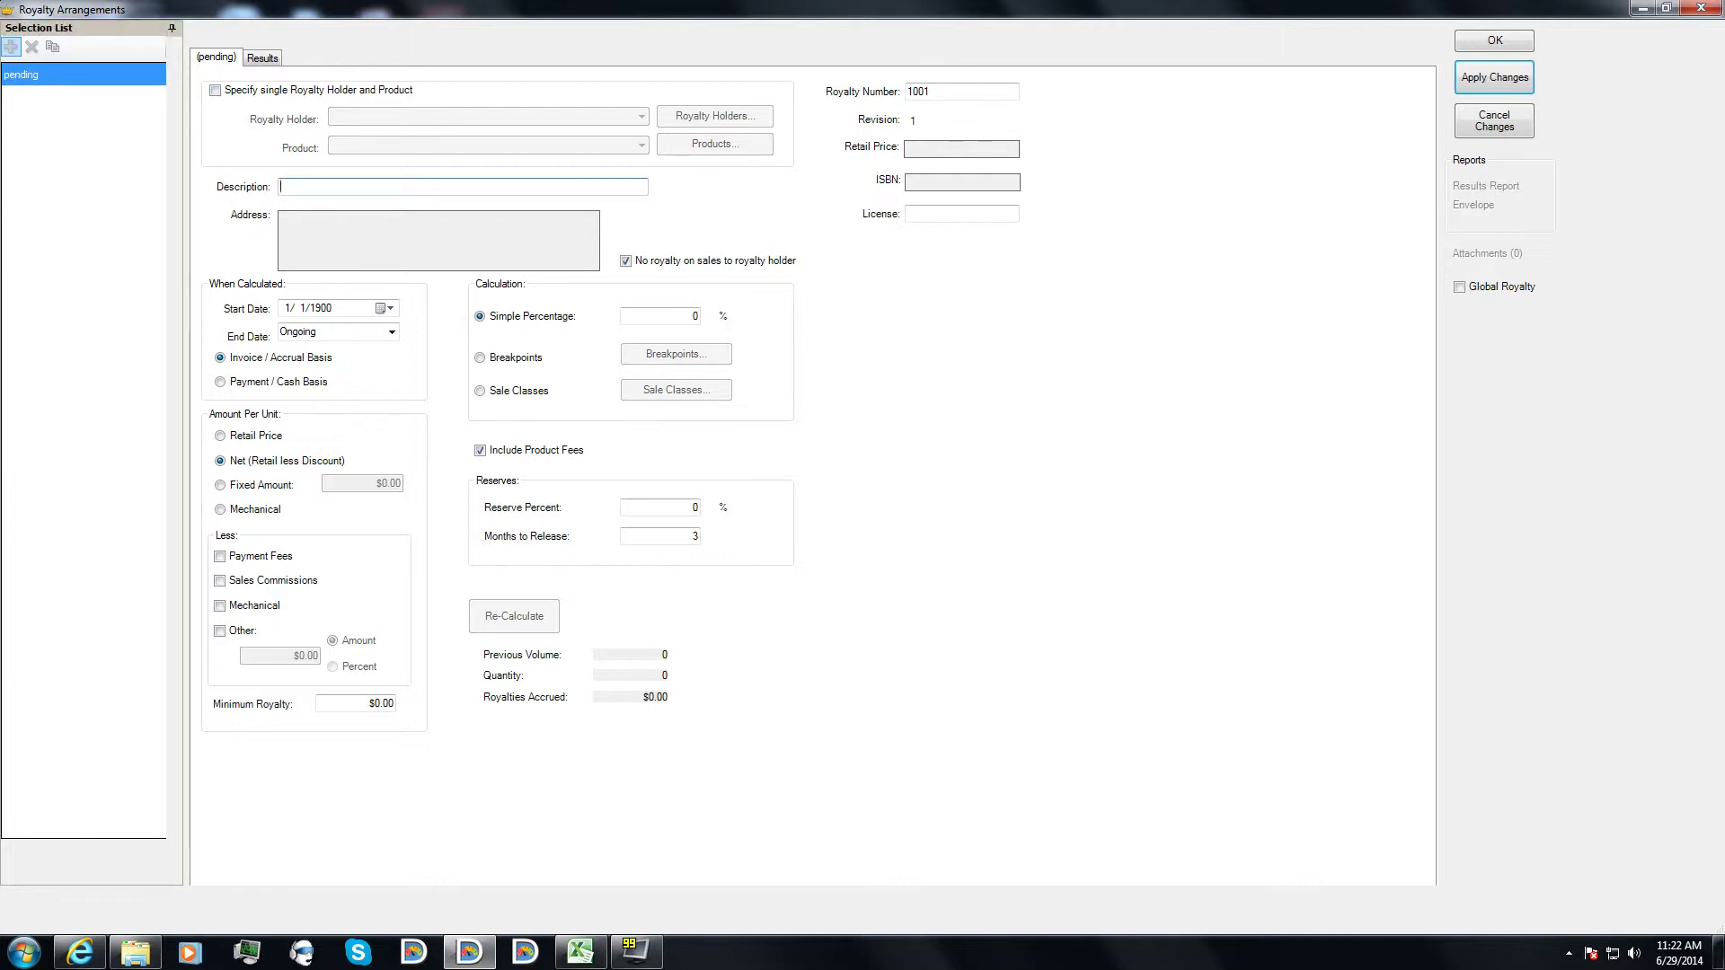
type("Defe")
type("ult Royal")
key("Delete")
key("Delete")
key("Delete")
key("Delete")
key("Delete")
key("Delete")
key("Delete")
type("Standard")
left_click(1518, 79)
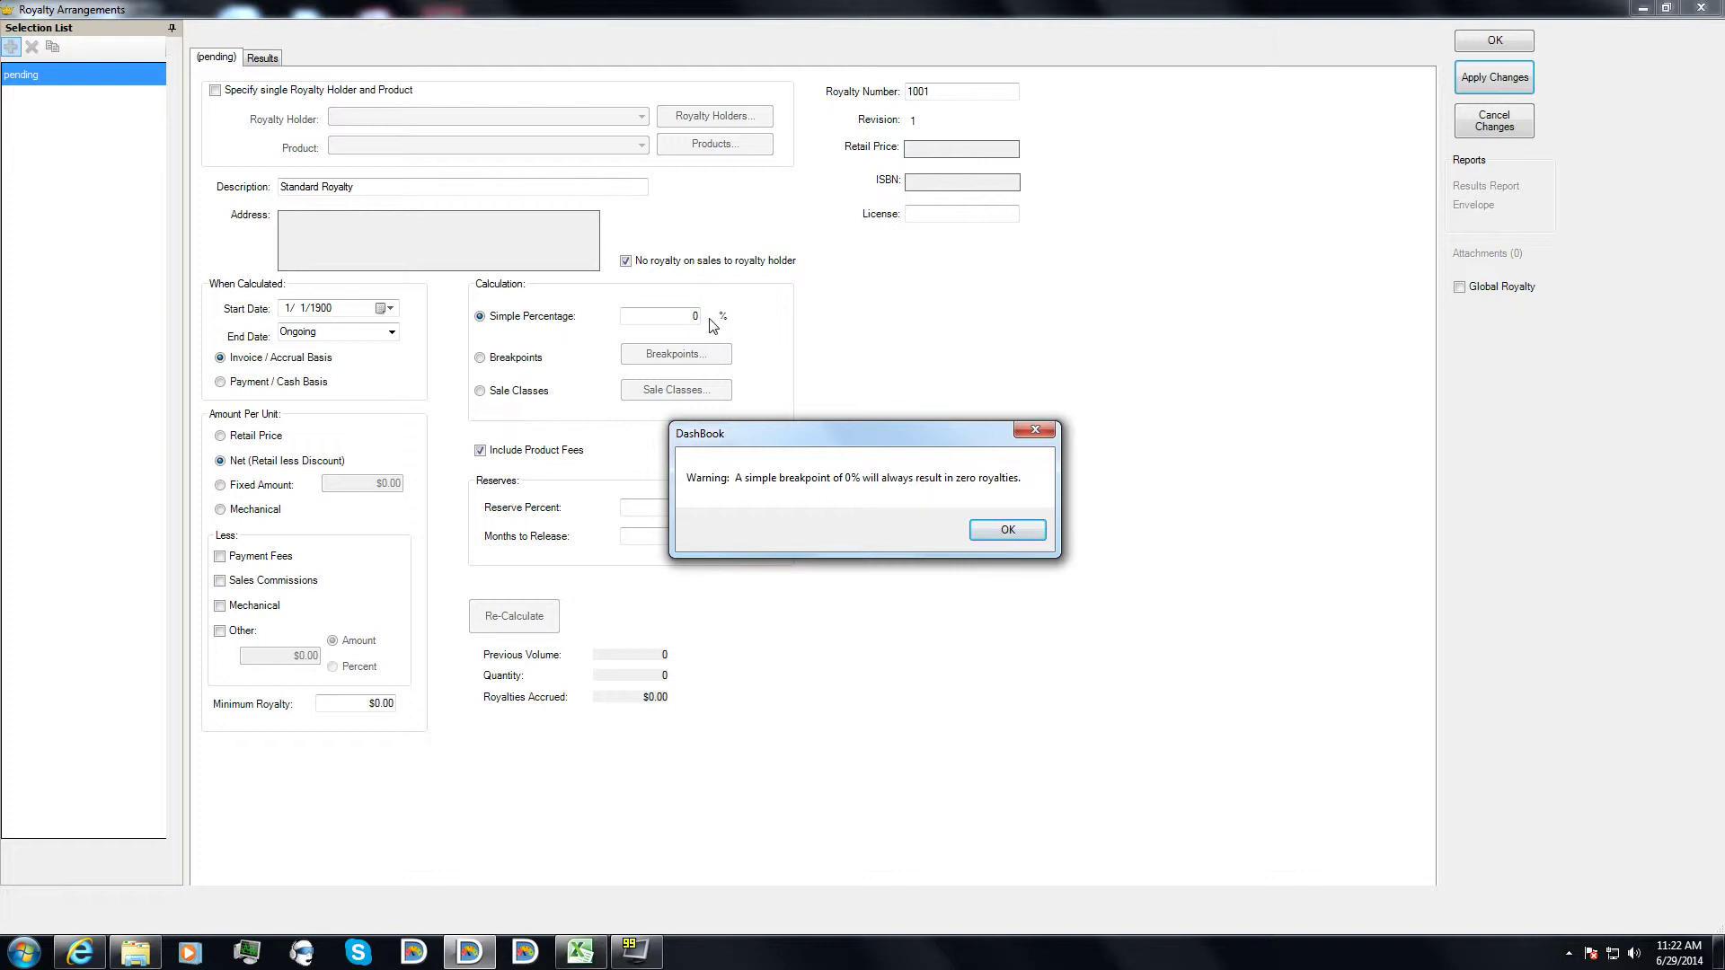
left_click(1007, 530)
type("2")
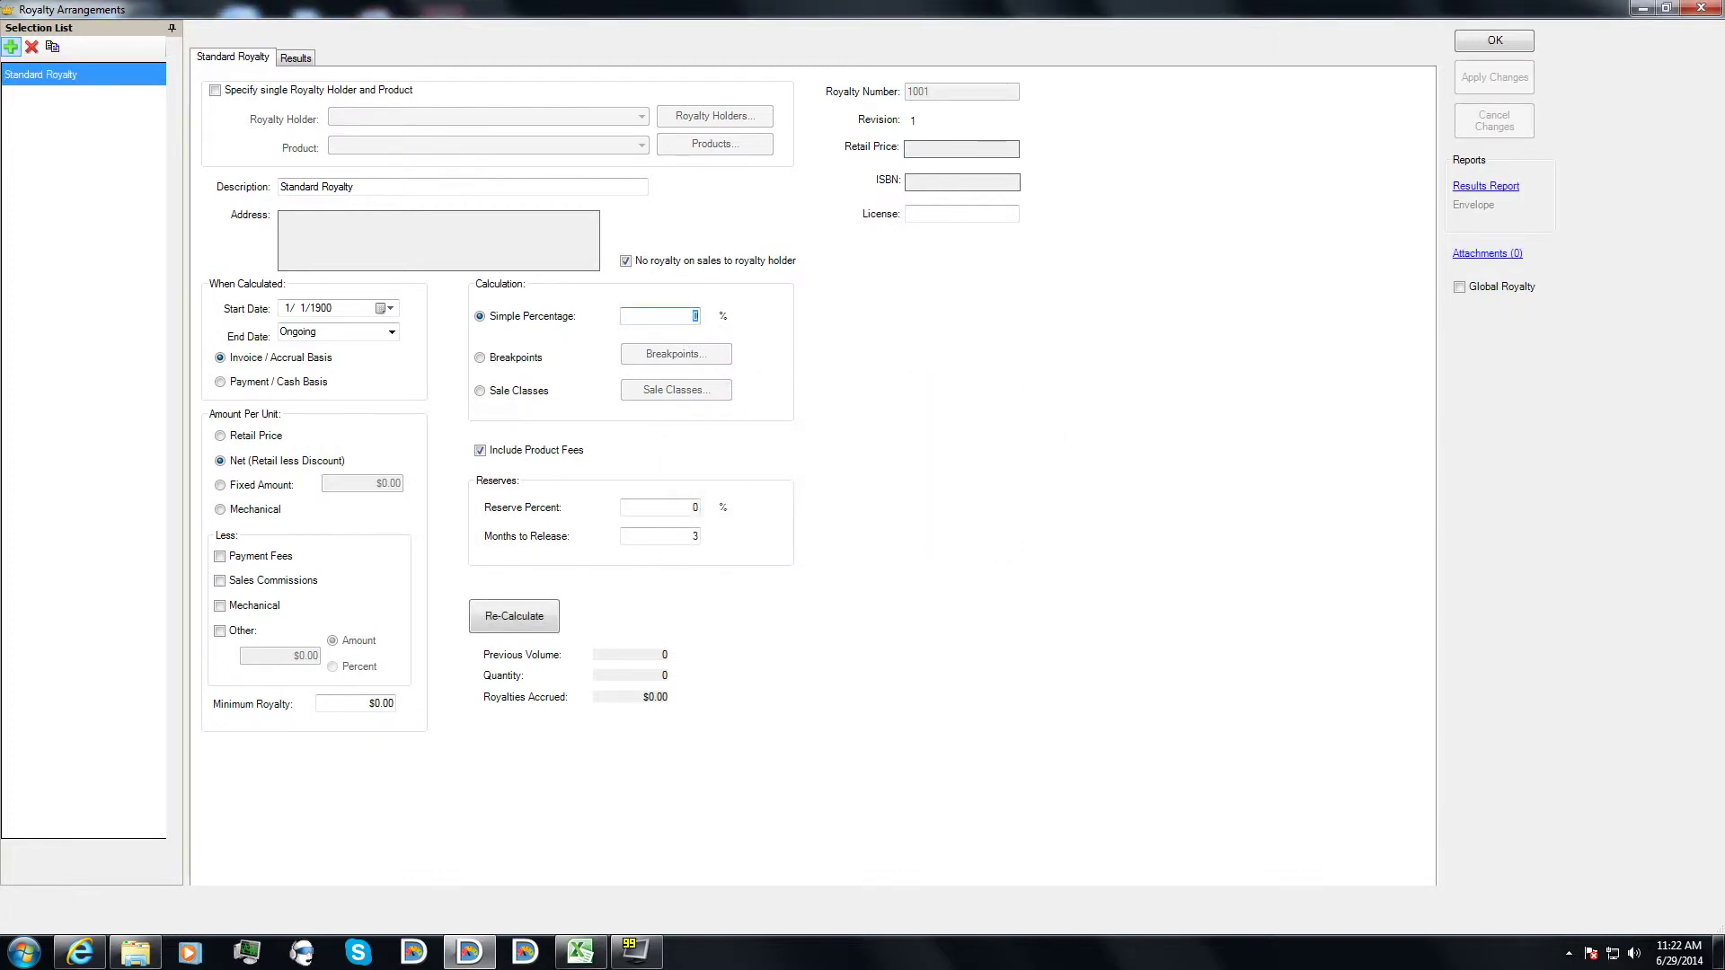
type("0")
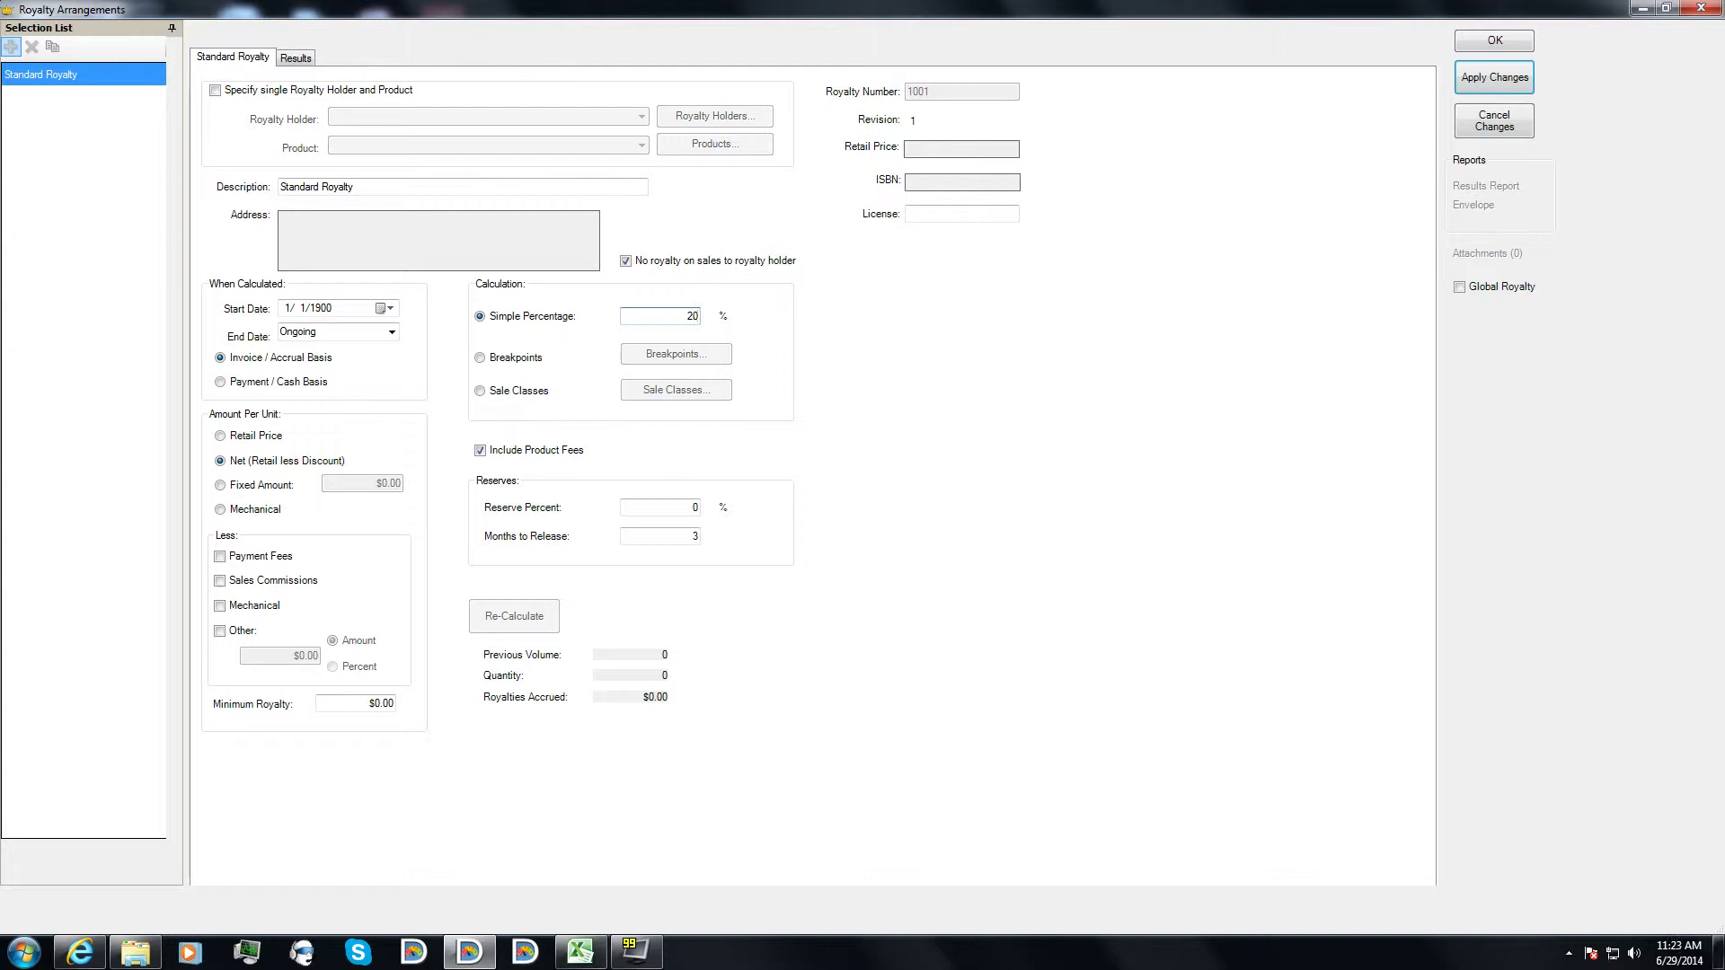
- Commit the 20% simple percentage and, after trying Fixed Amount, base it on Net price
key("shift+Home")
left_click(257, 489)
left_click(237, 462)
- Tick and then untick the payment fees, sales commissions and mechanical costs deductions
left_click(255, 562)
left_click(238, 587)
left_click(238, 611)
left_click(238, 610)
left_click(230, 582)
left_click(224, 558)
- Try a $1.00 Other deduction, remove it, and switch the calculation to Breakpoints
left_click(221, 631)
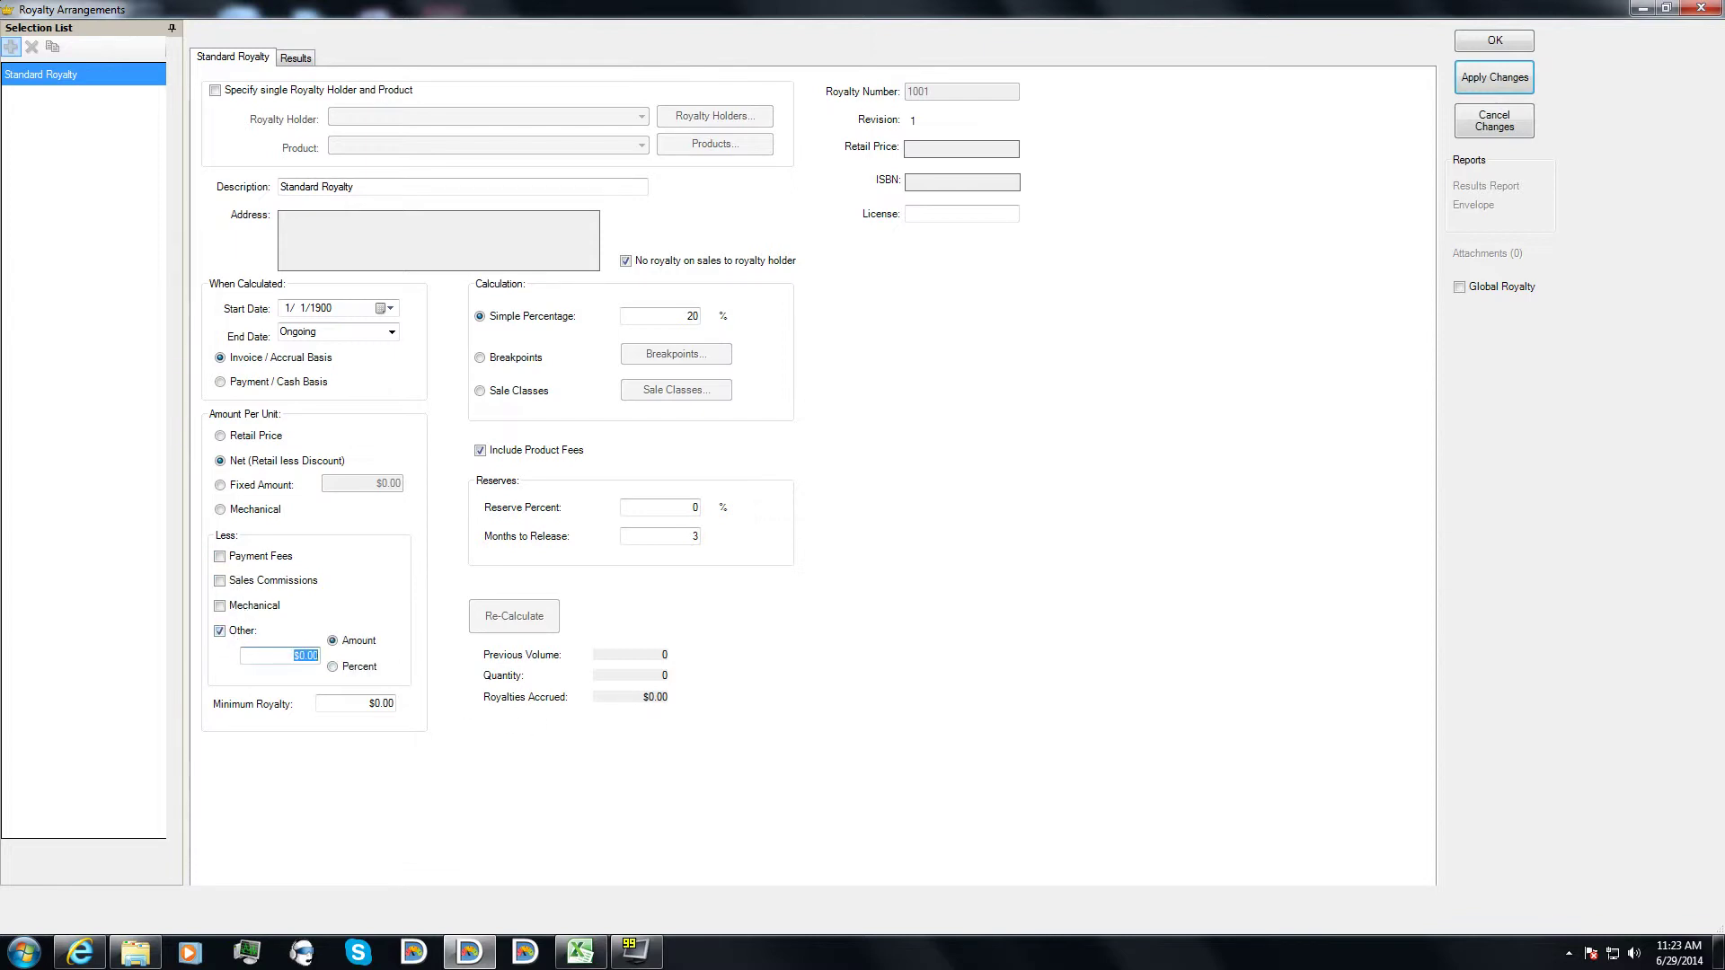
type("1")
key("Tab")
left_click(683, 316)
left_click(228, 631)
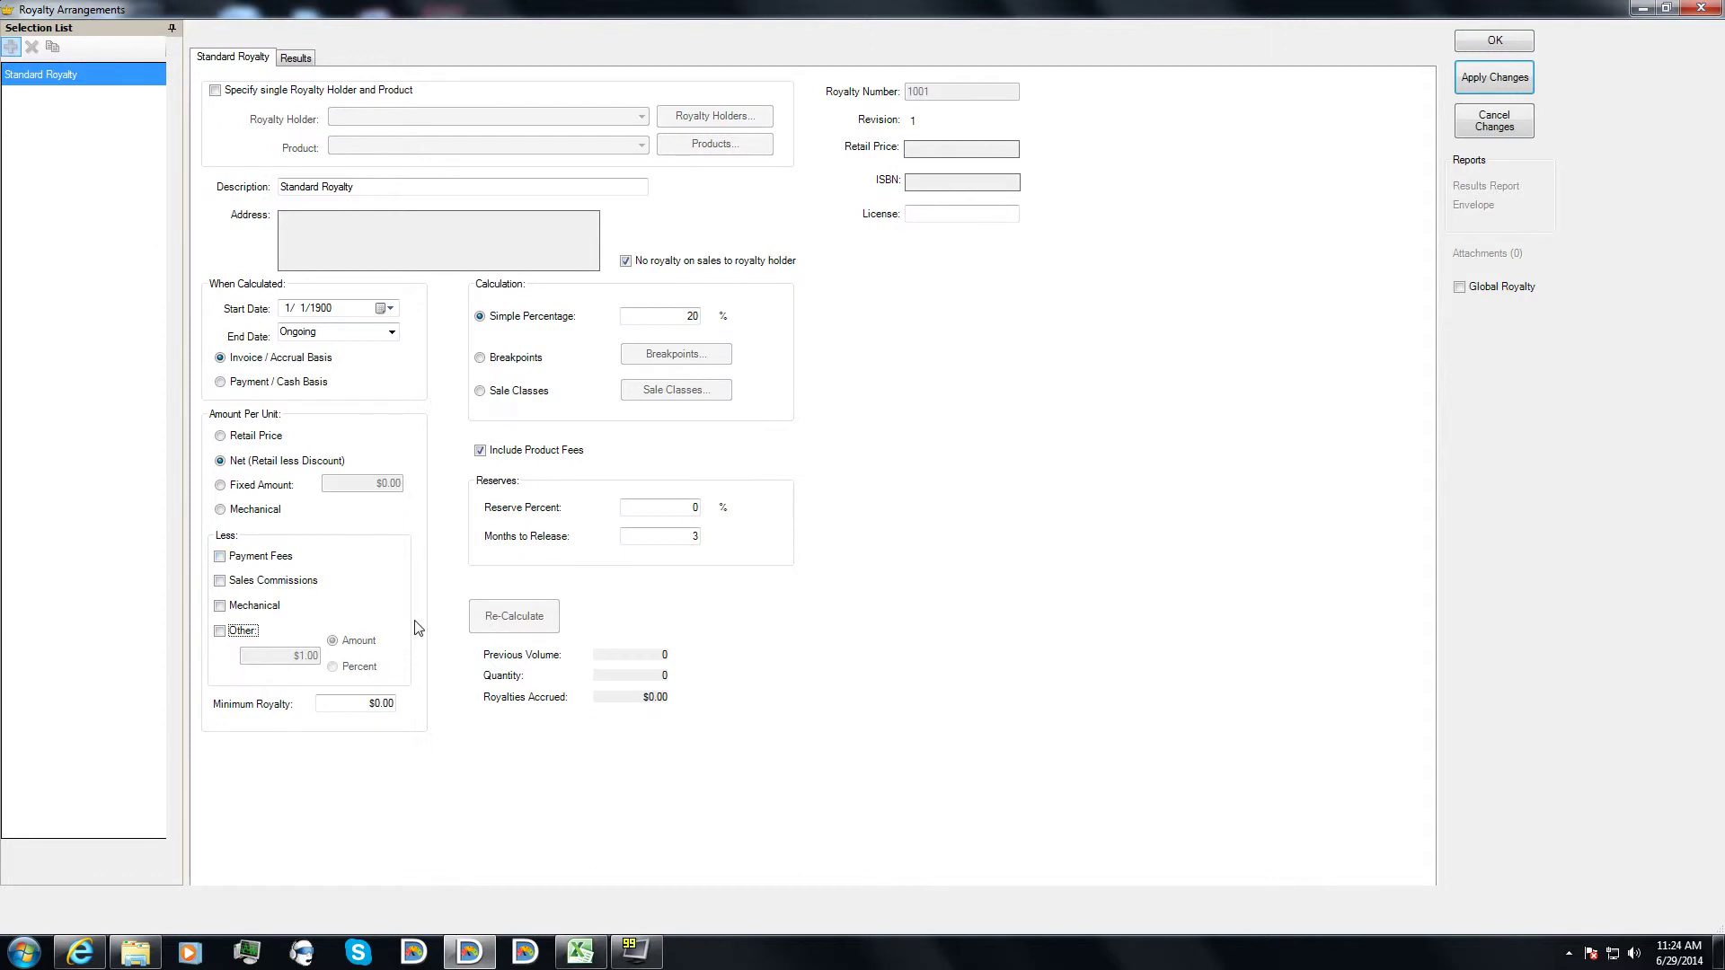
left_click(526, 360)
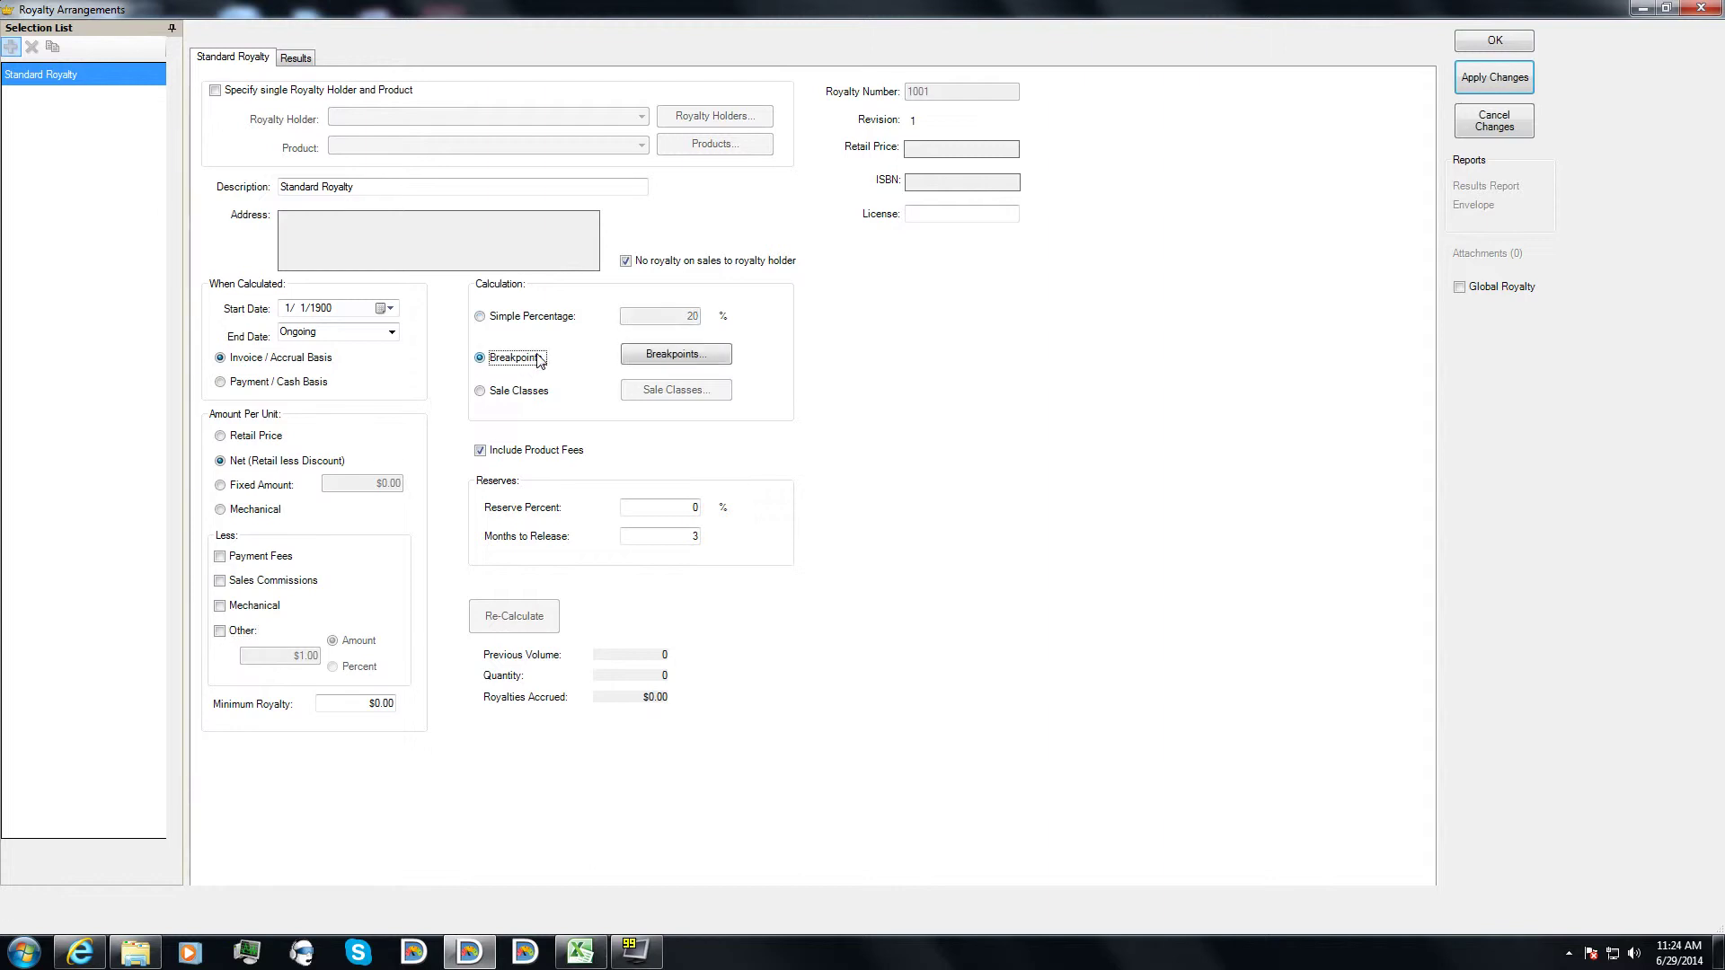
left_click(653, 355)
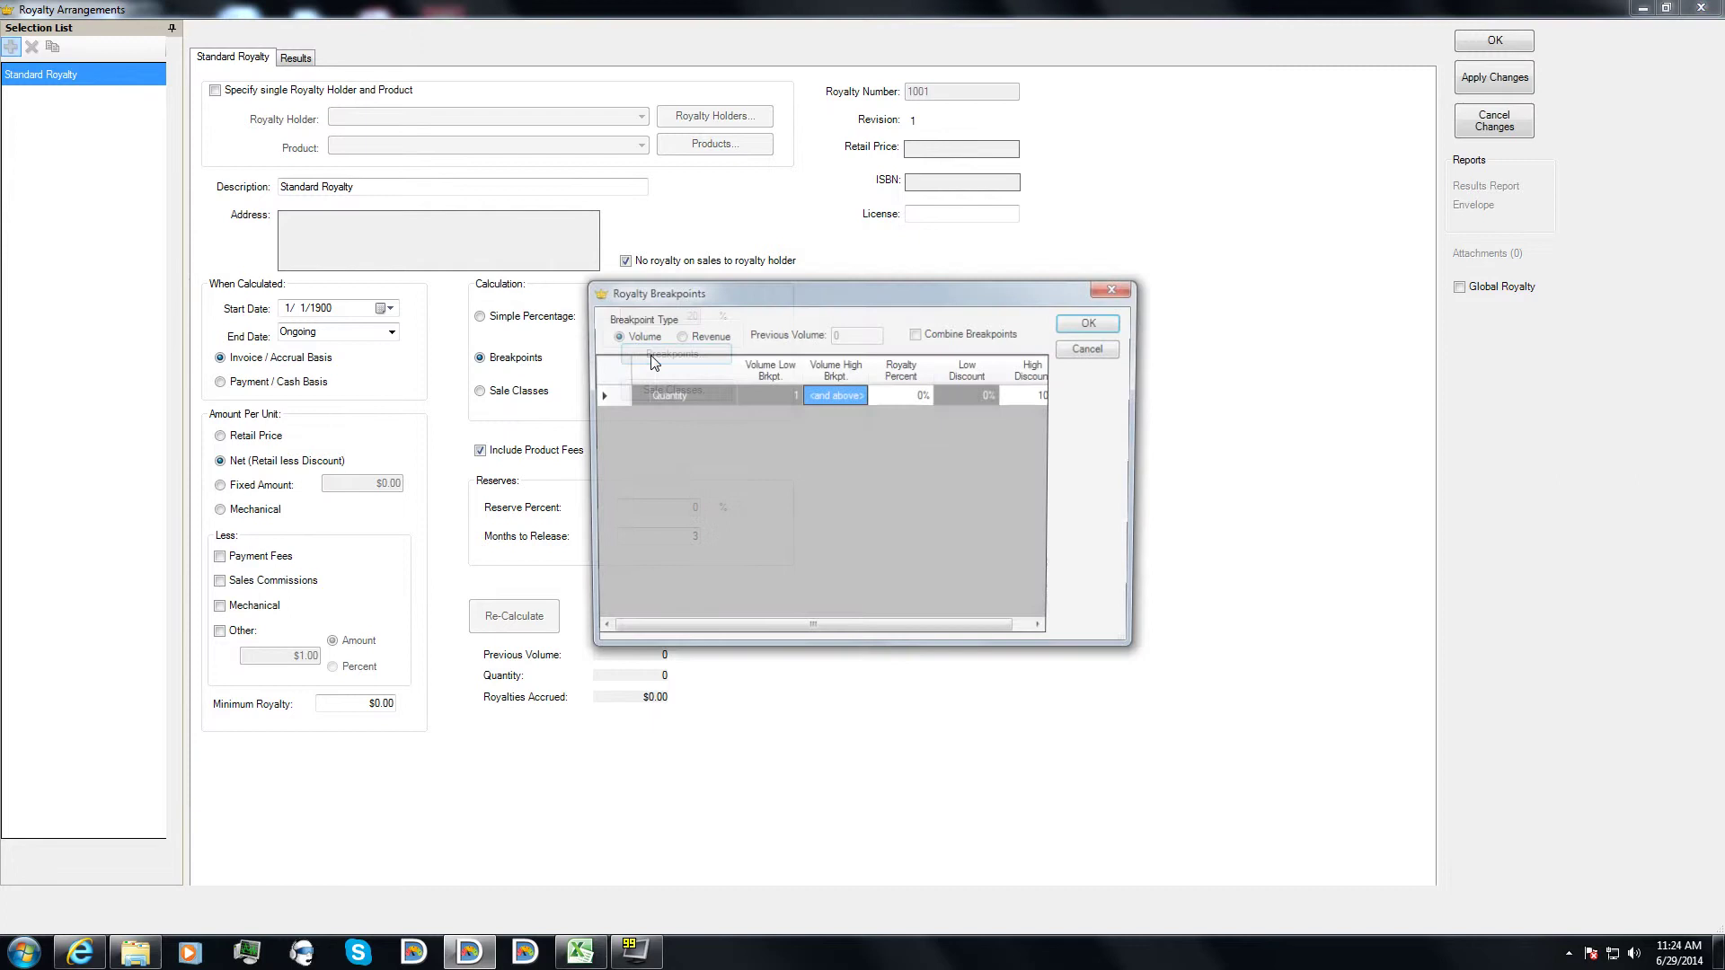
left_click_drag(1138, 653, 1536, 705)
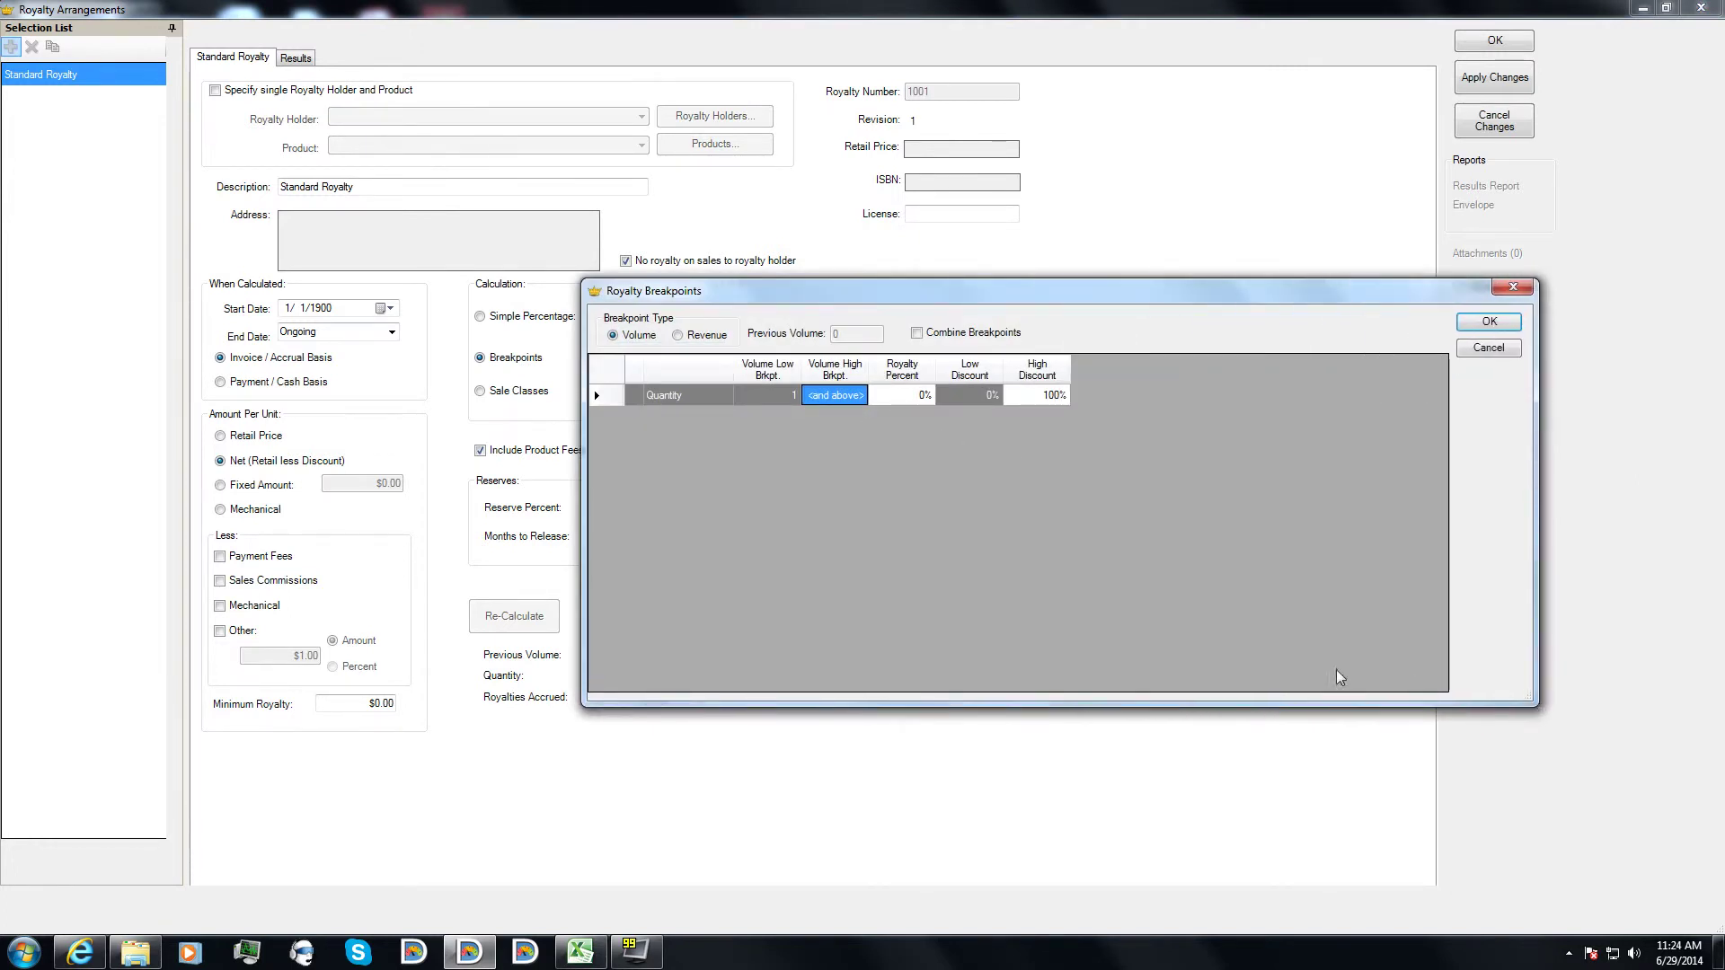
left_click(902, 396)
left_click(988, 396)
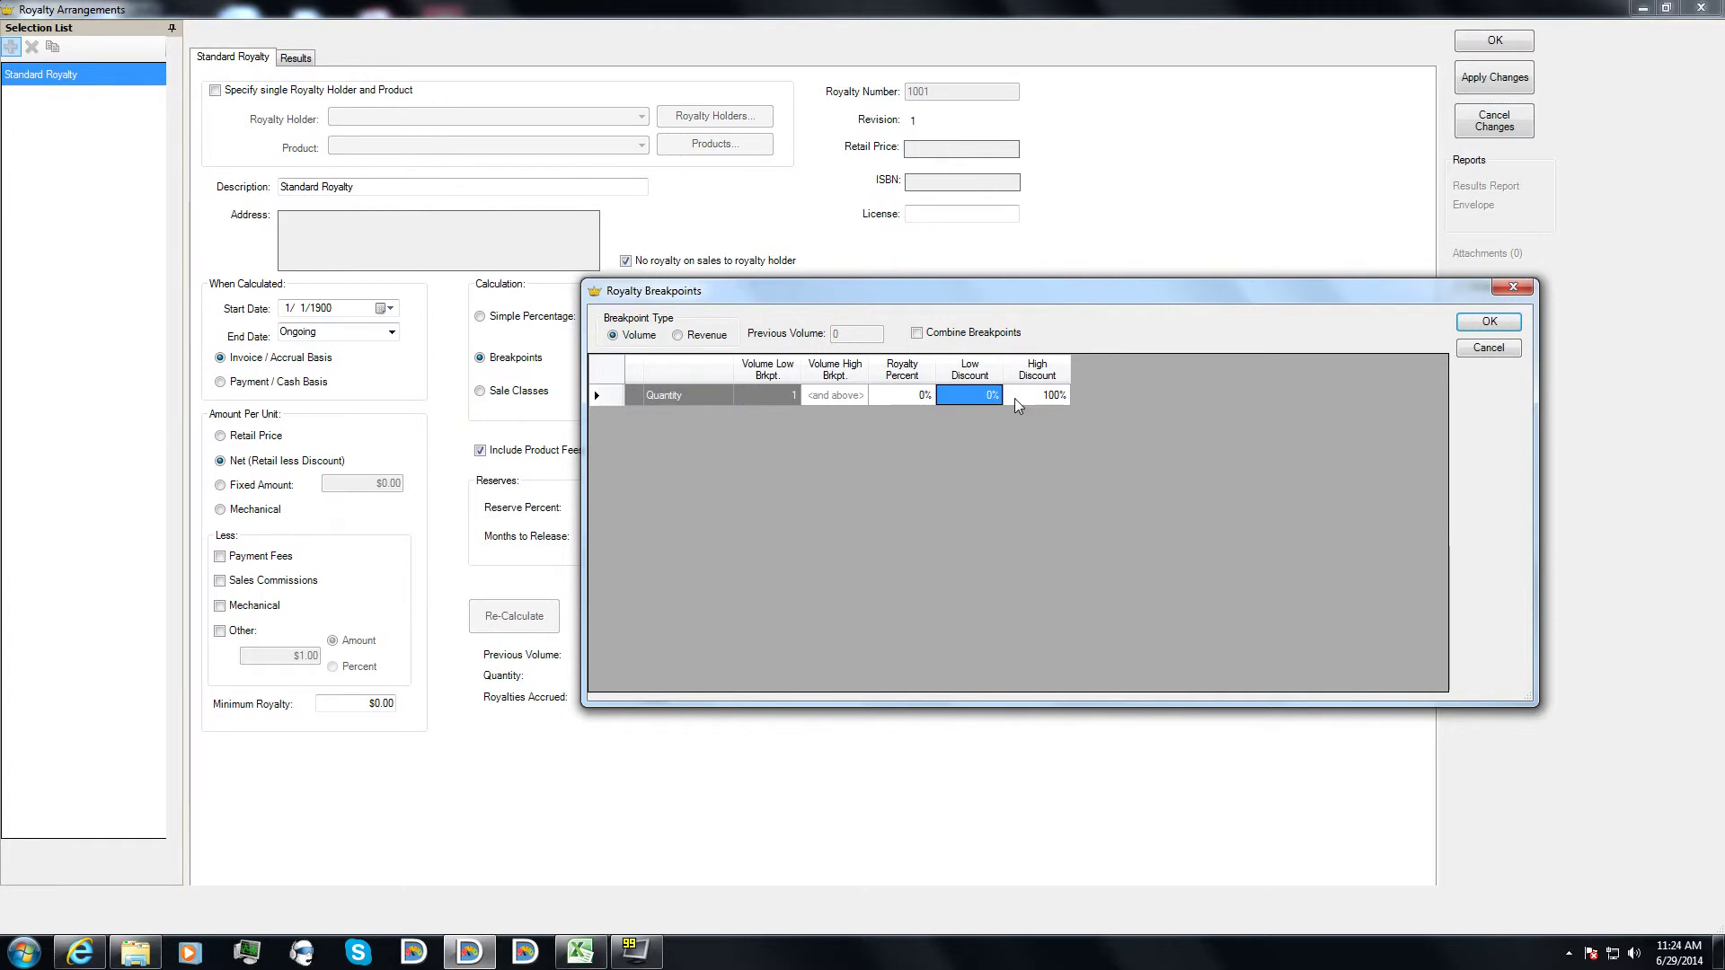
left_click(1042, 398)
left_click(989, 397)
left_click(1035, 401)
left_click(1498, 352)
- Return Standard Royalty to Simple Percentage, apply it as revision 2, and close both windows
left_click(519, 322)
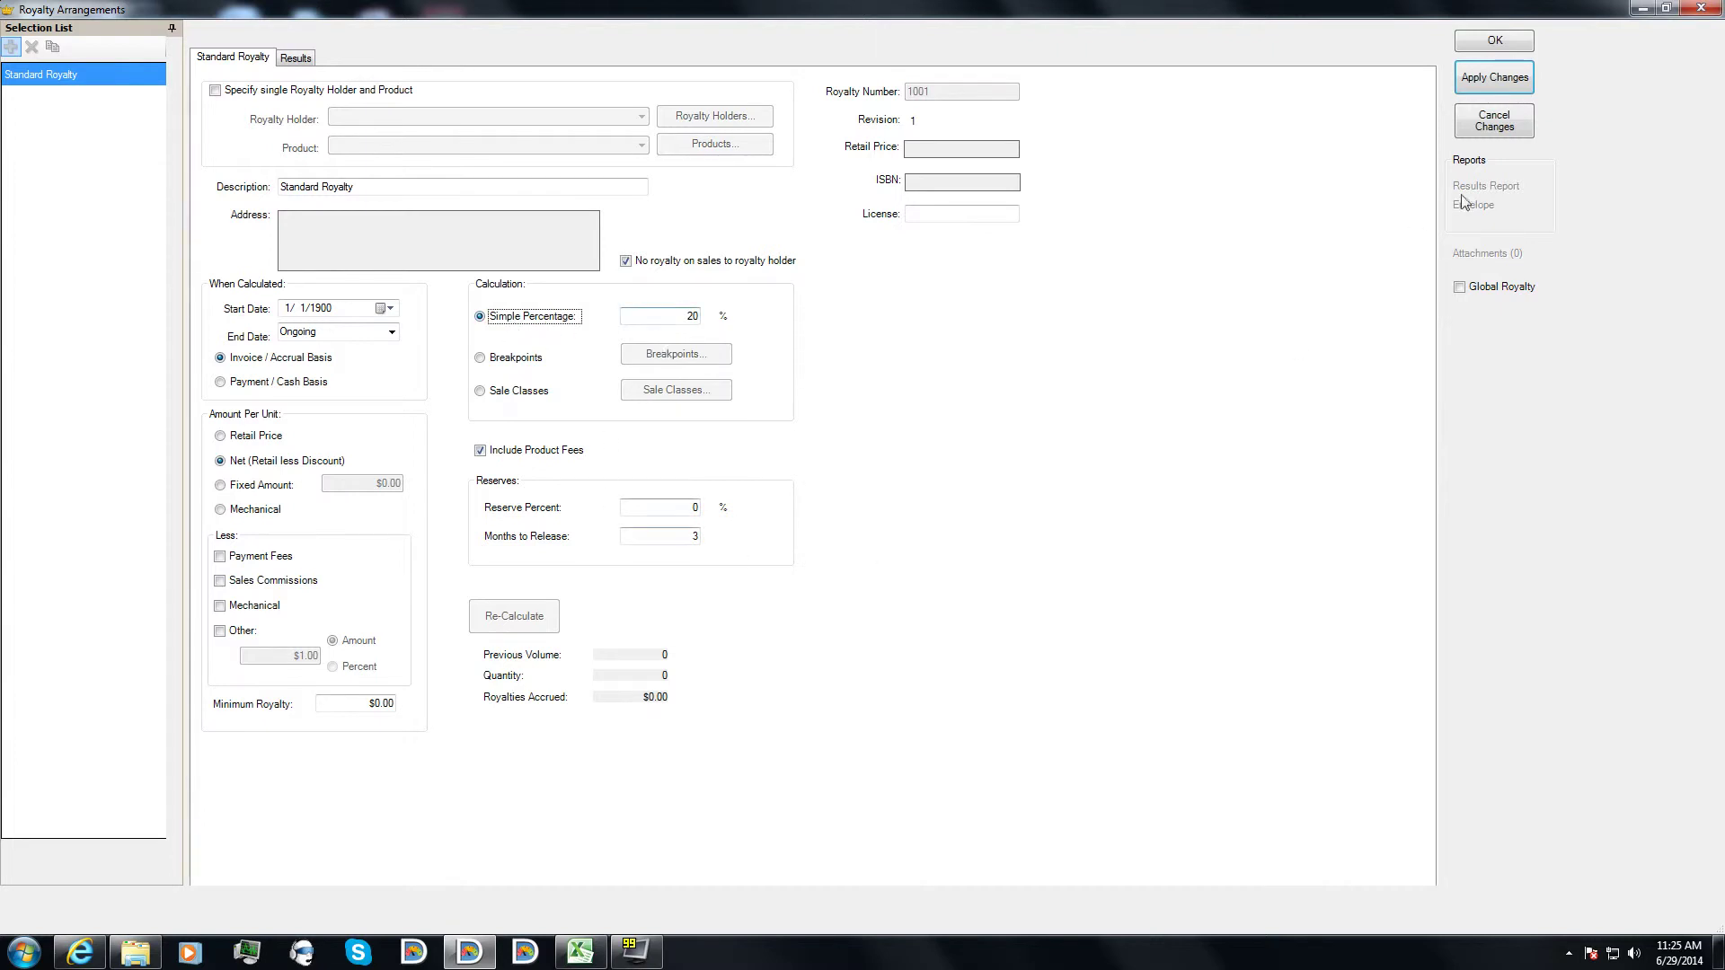
left_click(1480, 81)
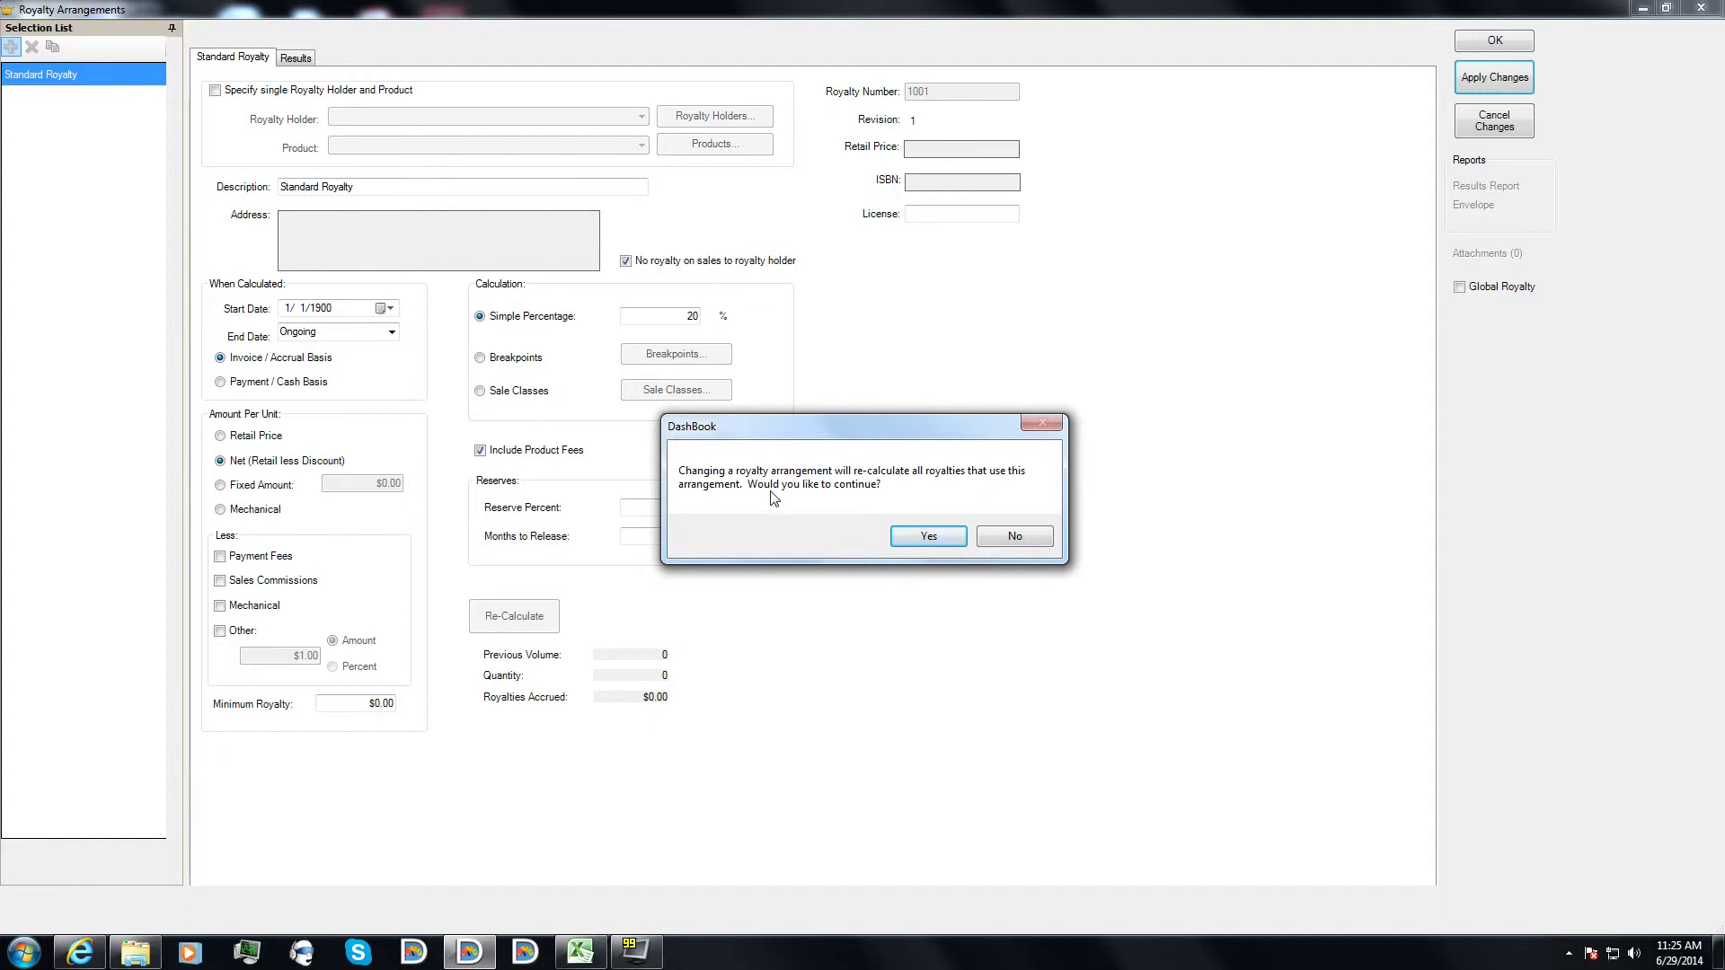
left_click_drag(846, 430, 1046, 342)
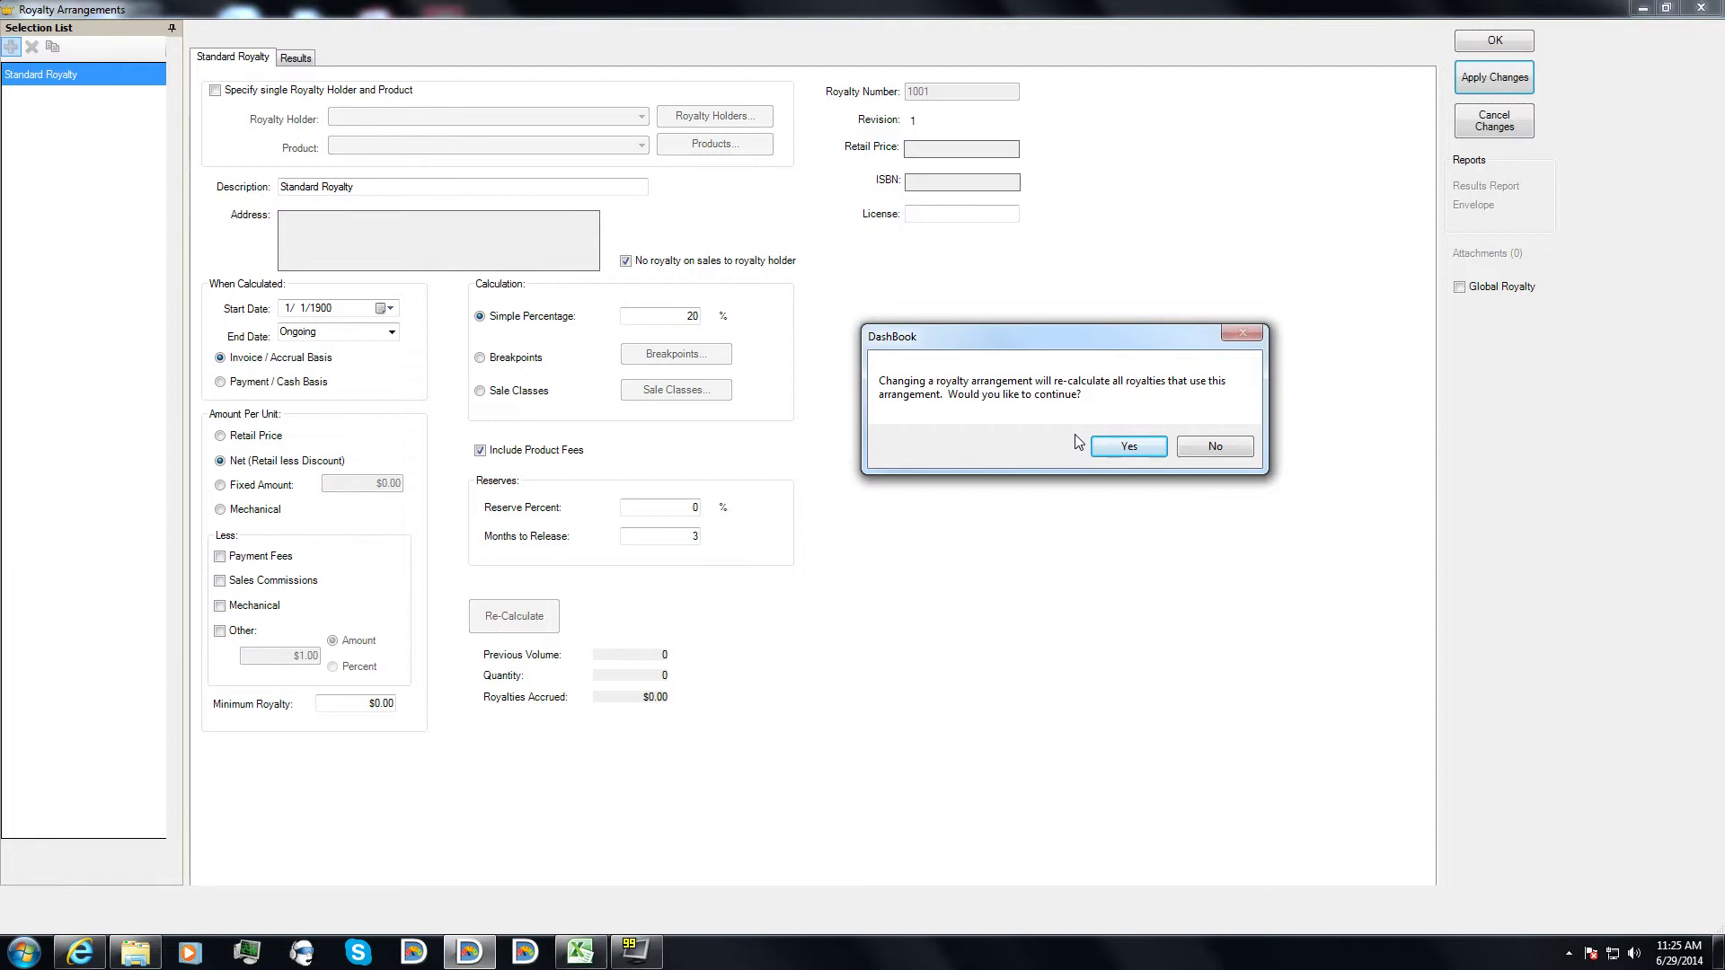
left_click(1133, 450)
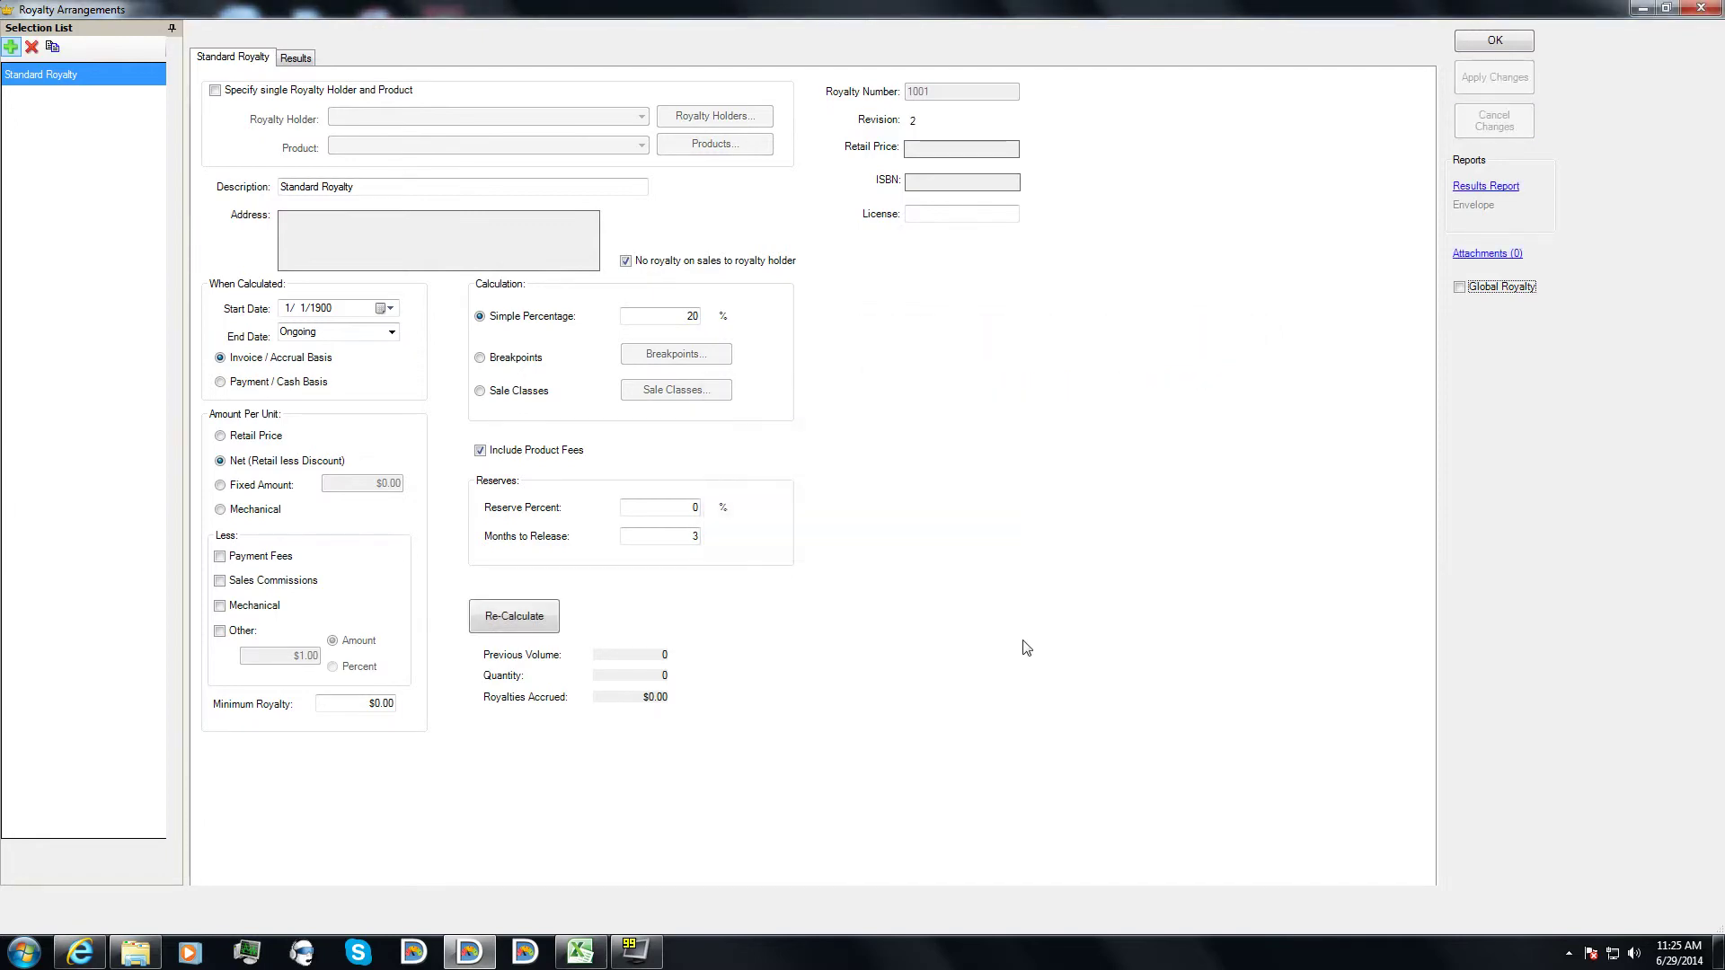
left_click(1508, 45)
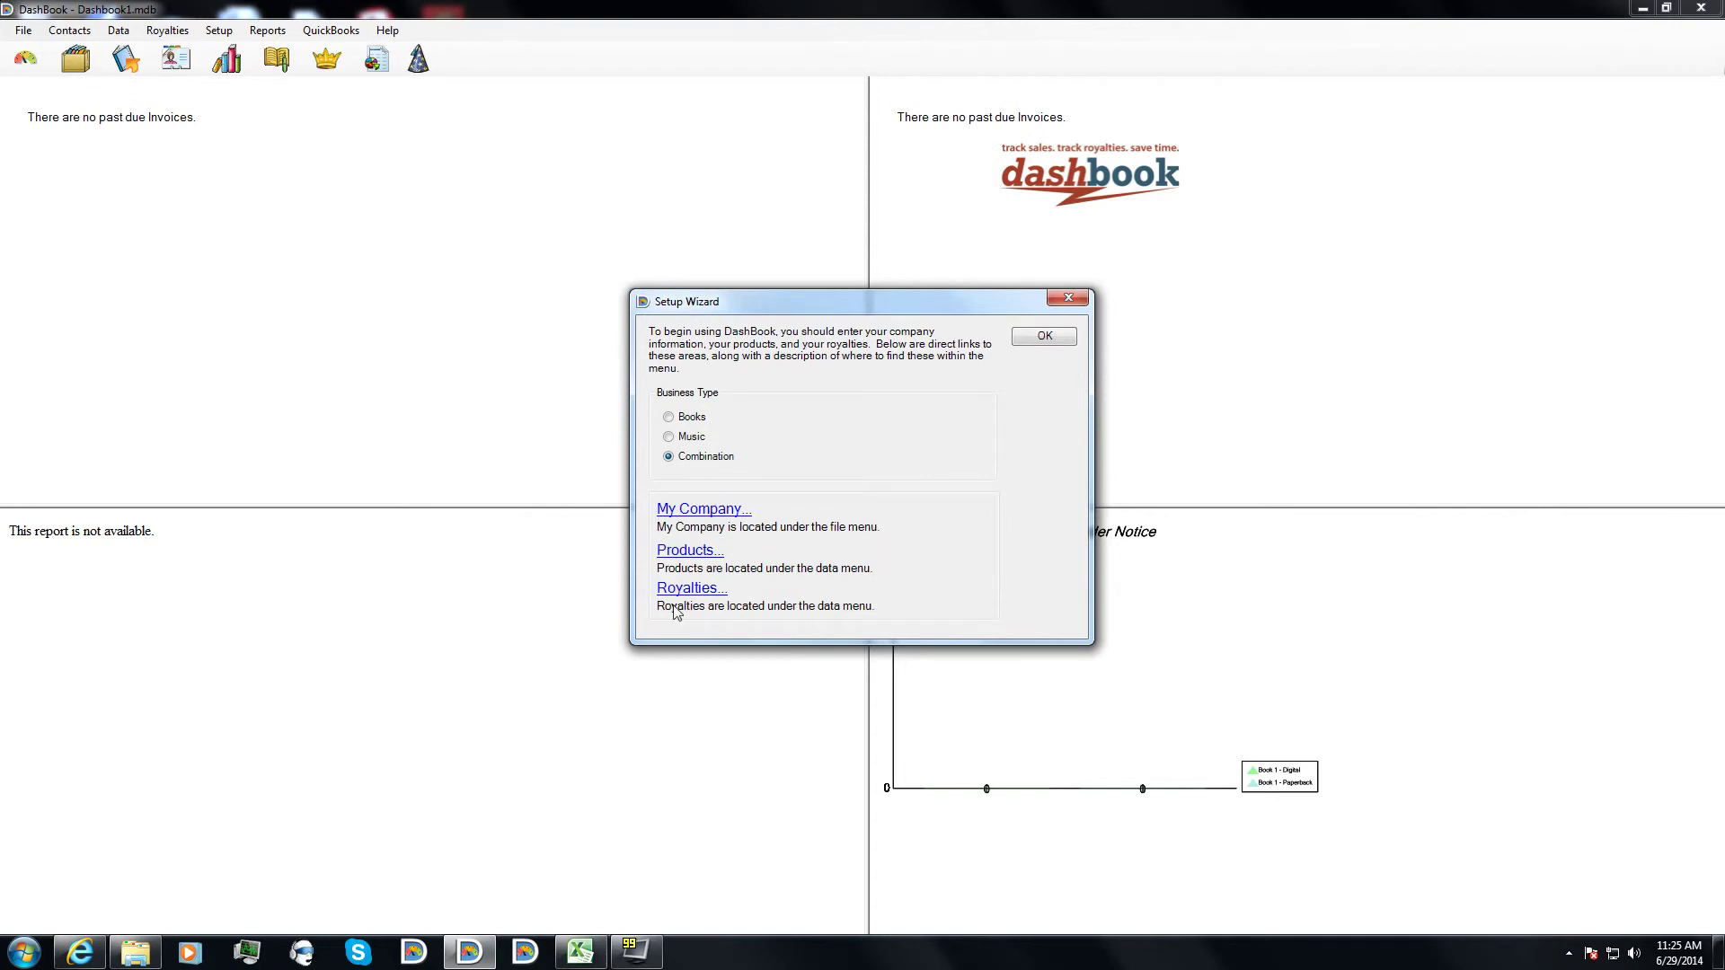
left_click(1044, 335)
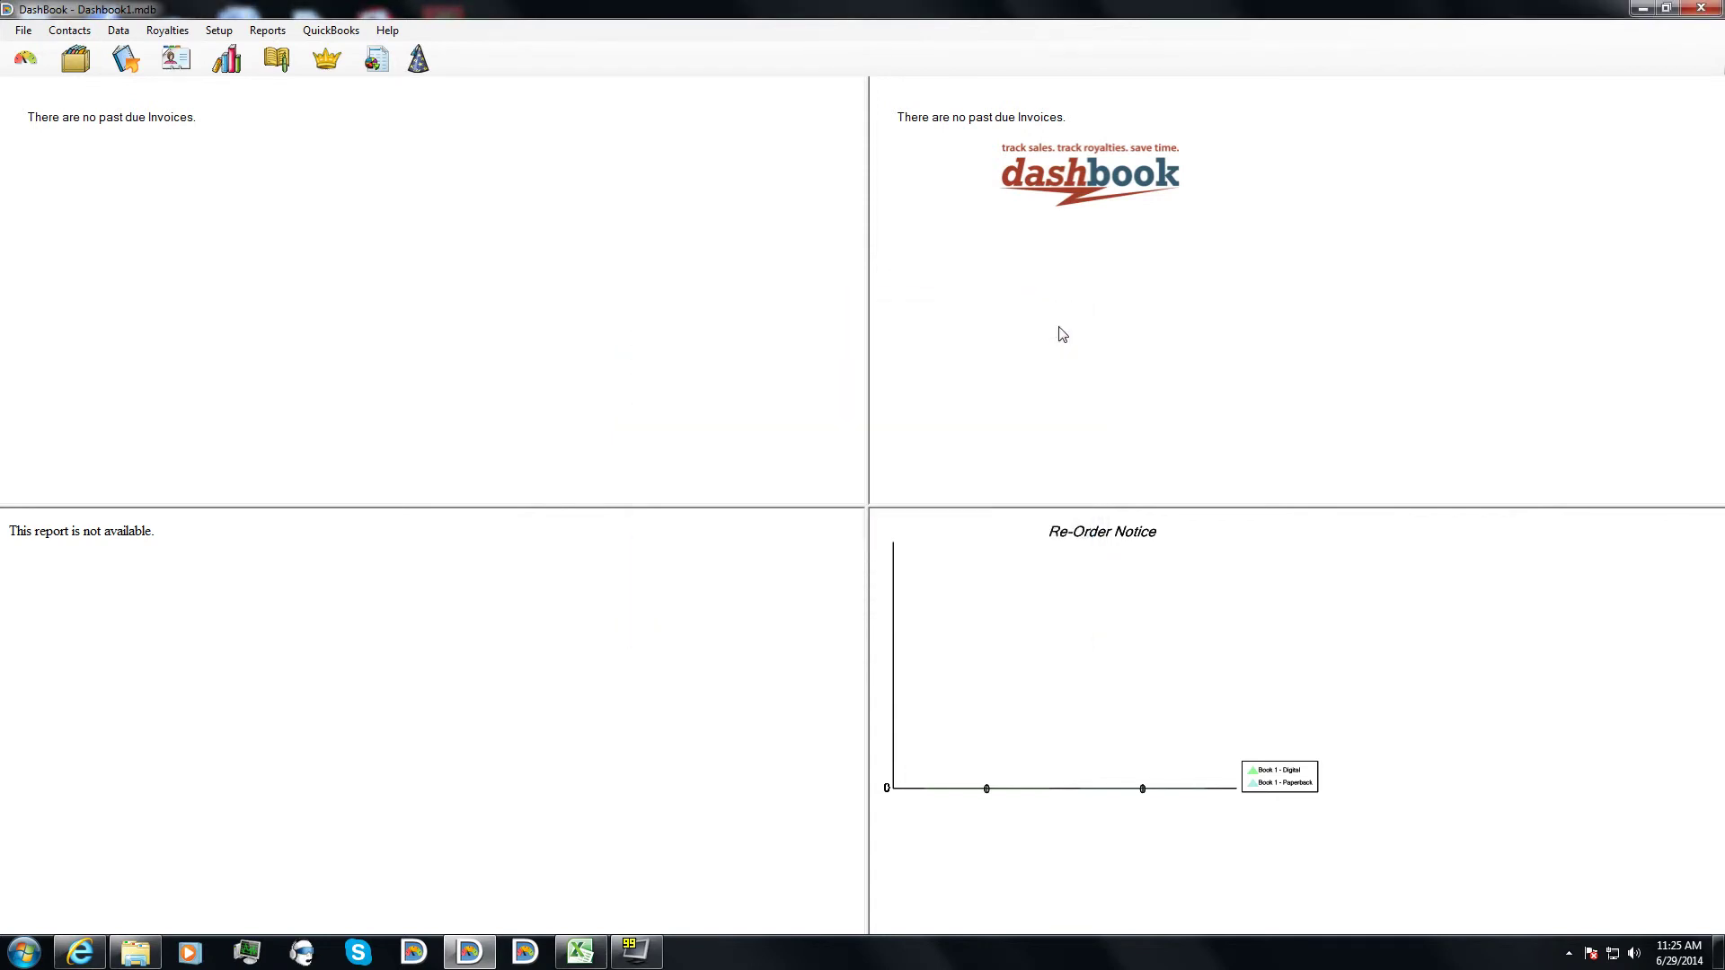
- Step through Excel setup tasks 2 to 5, Royalty Arrangements to Setup Product/Authors, then return to DashBook
left_click(580, 951)
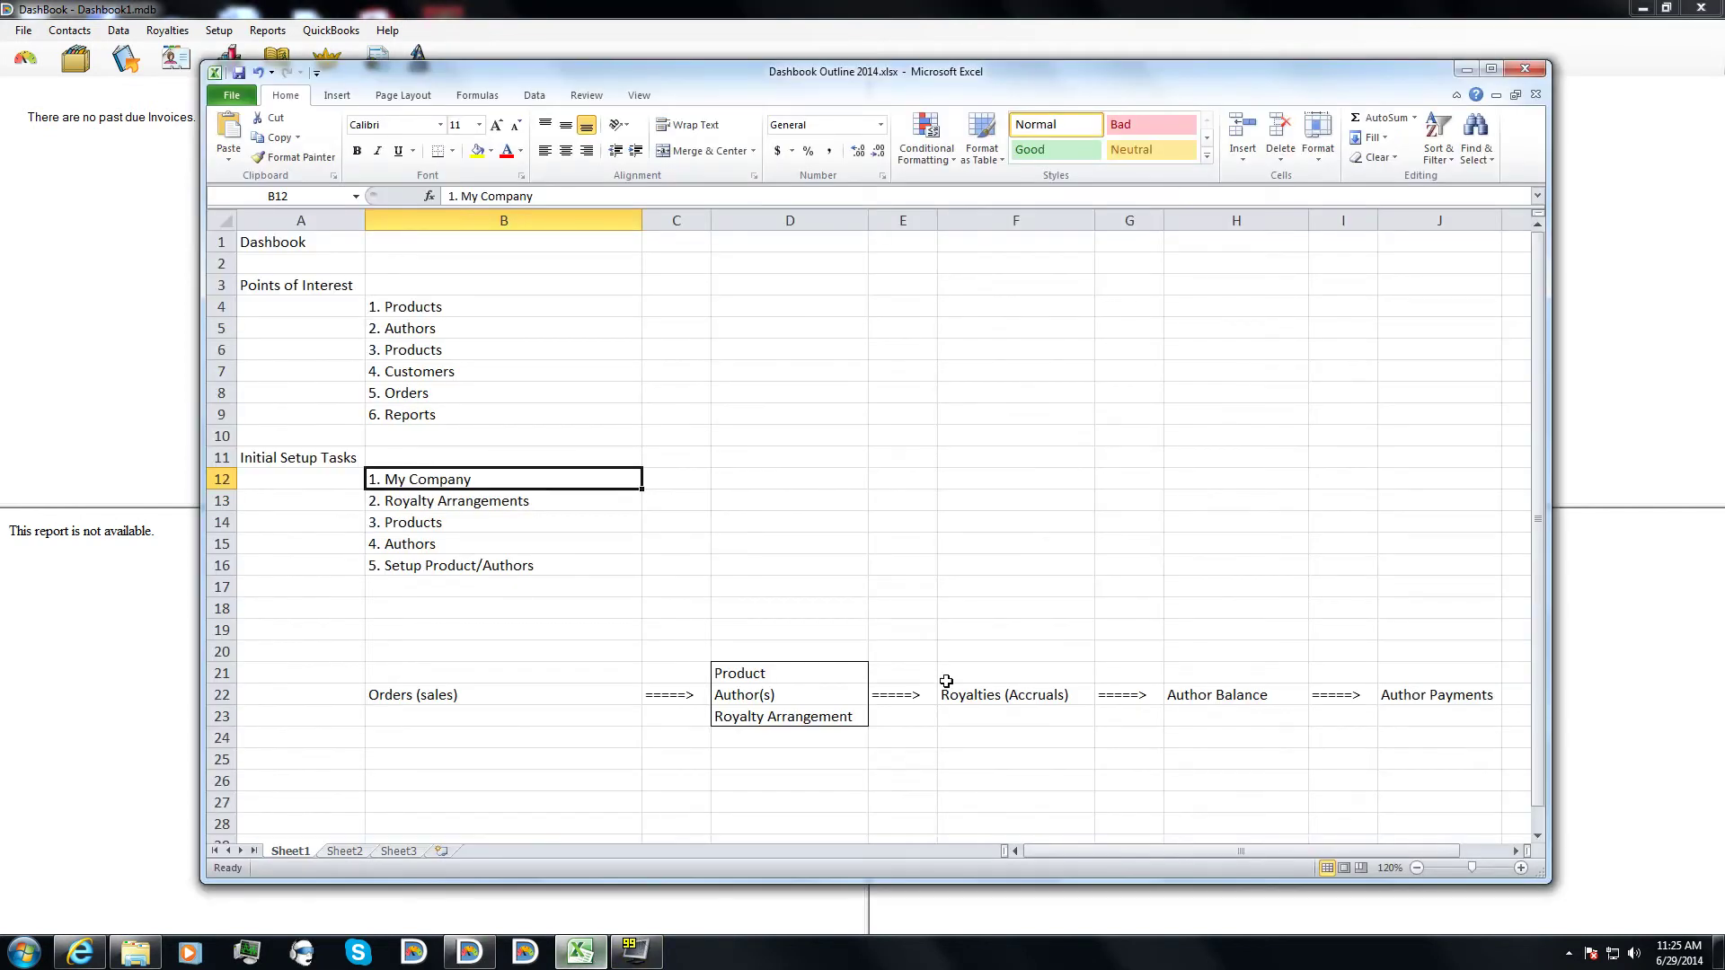
left_click(445, 505)
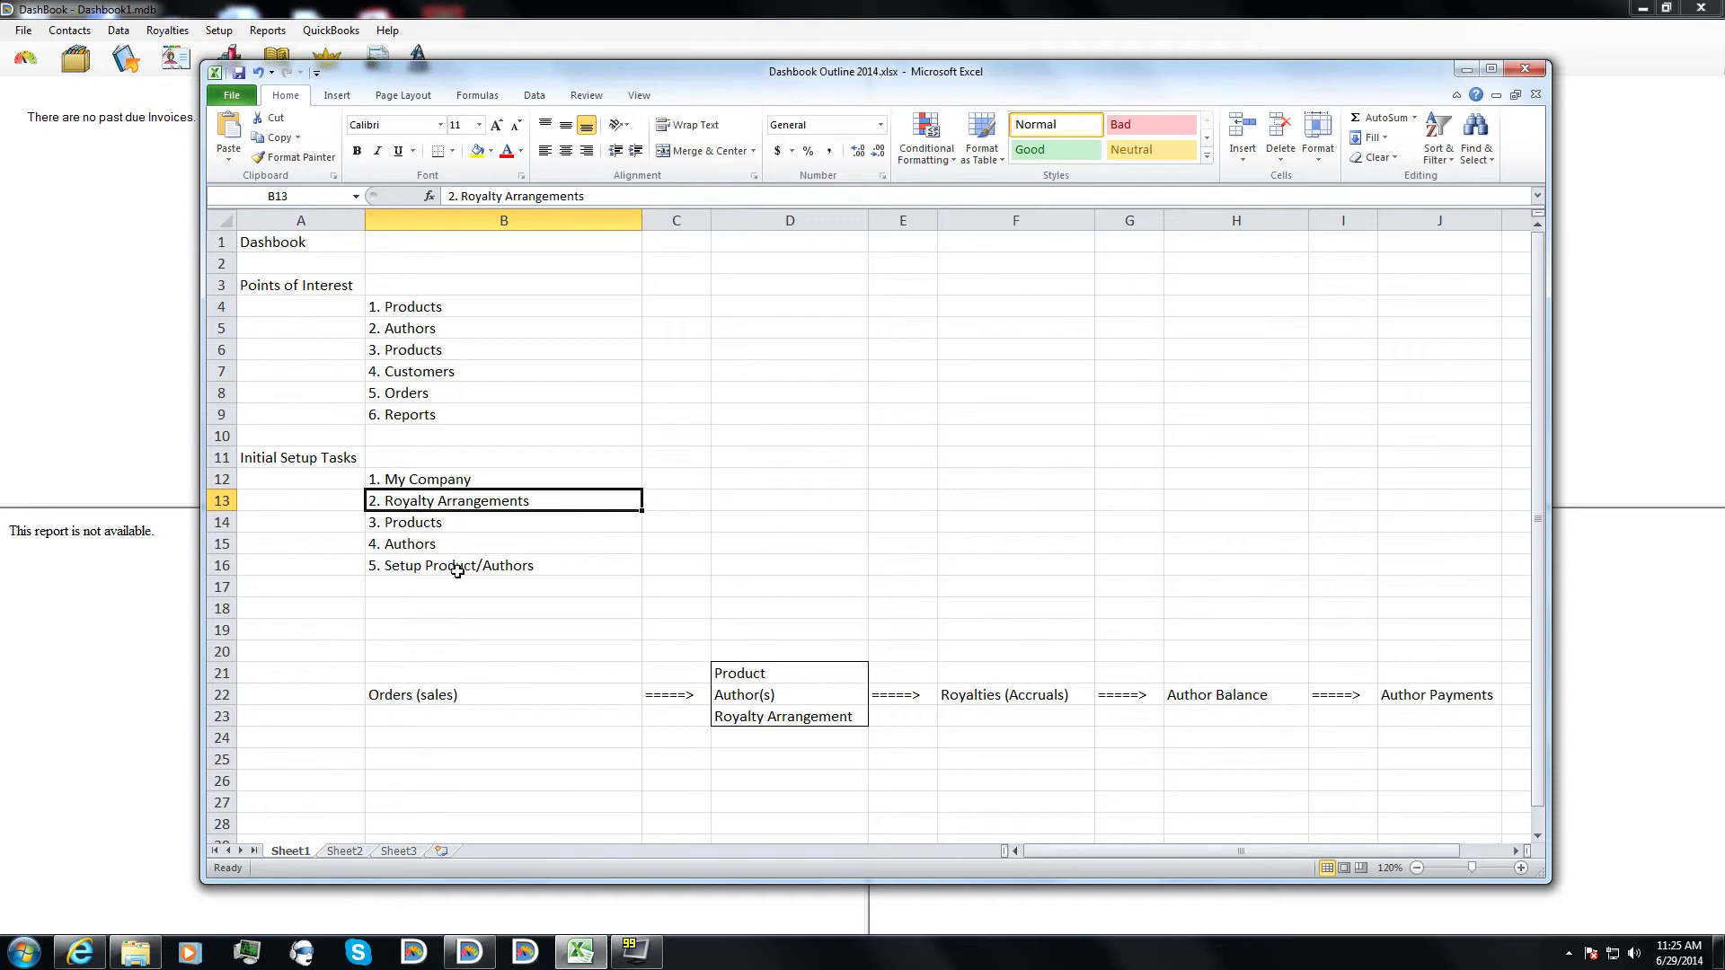
left_click(465, 522)
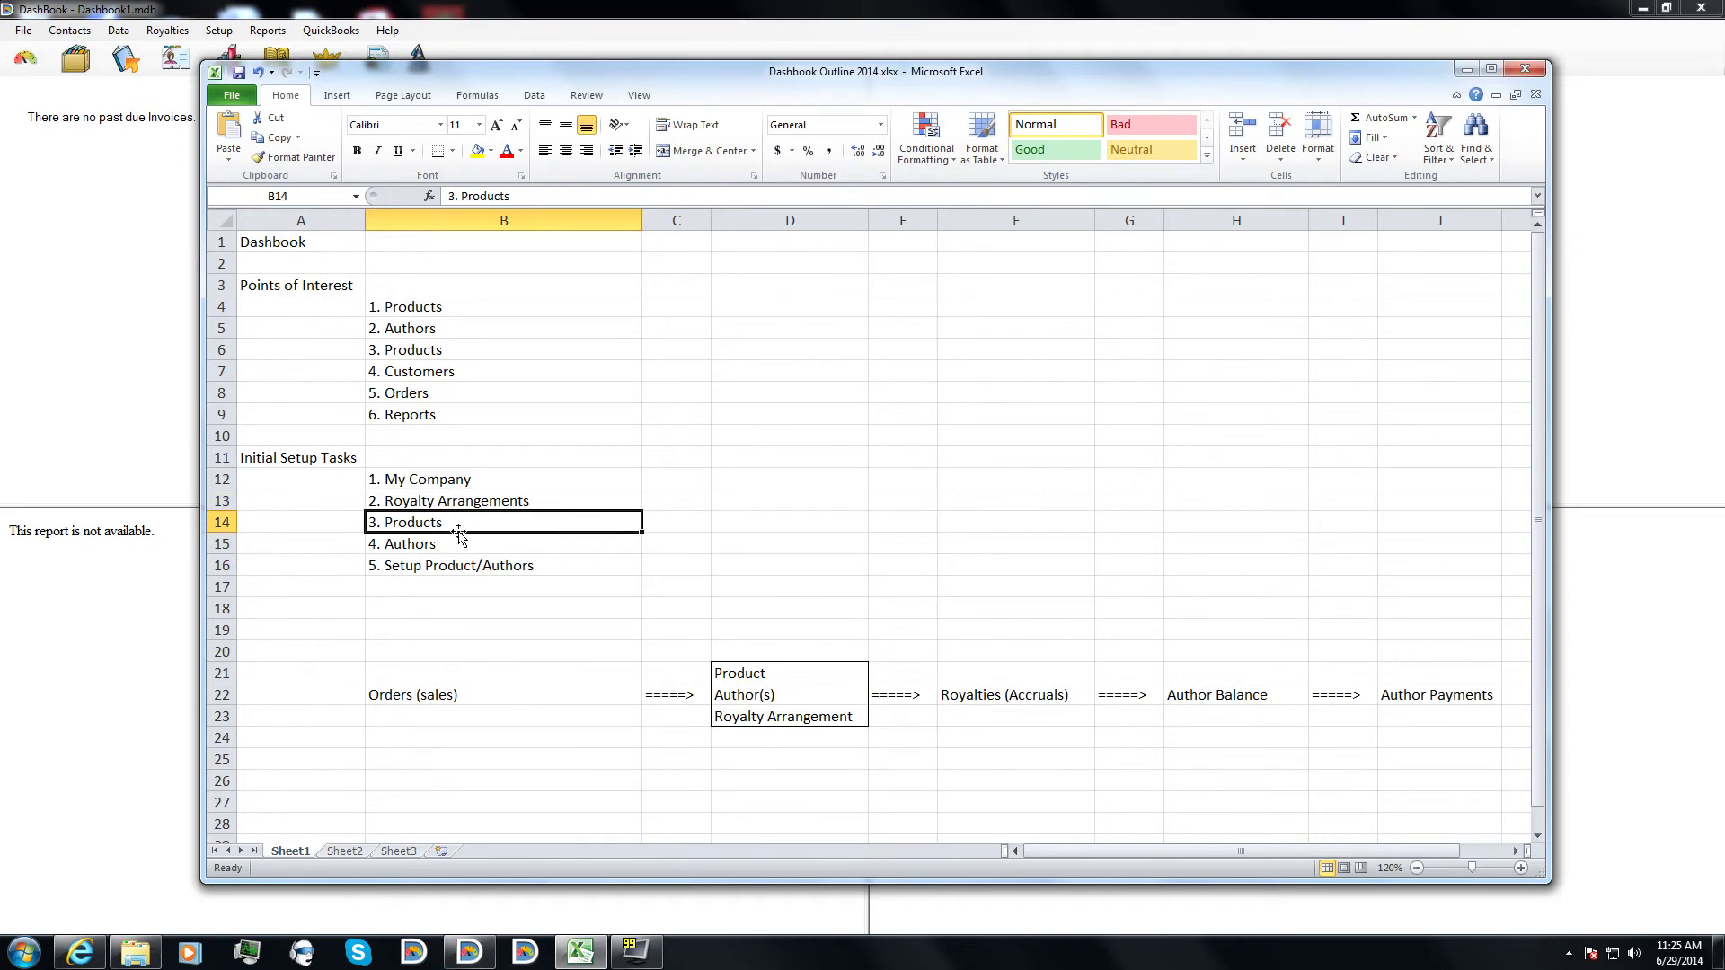
left_click(467, 550)
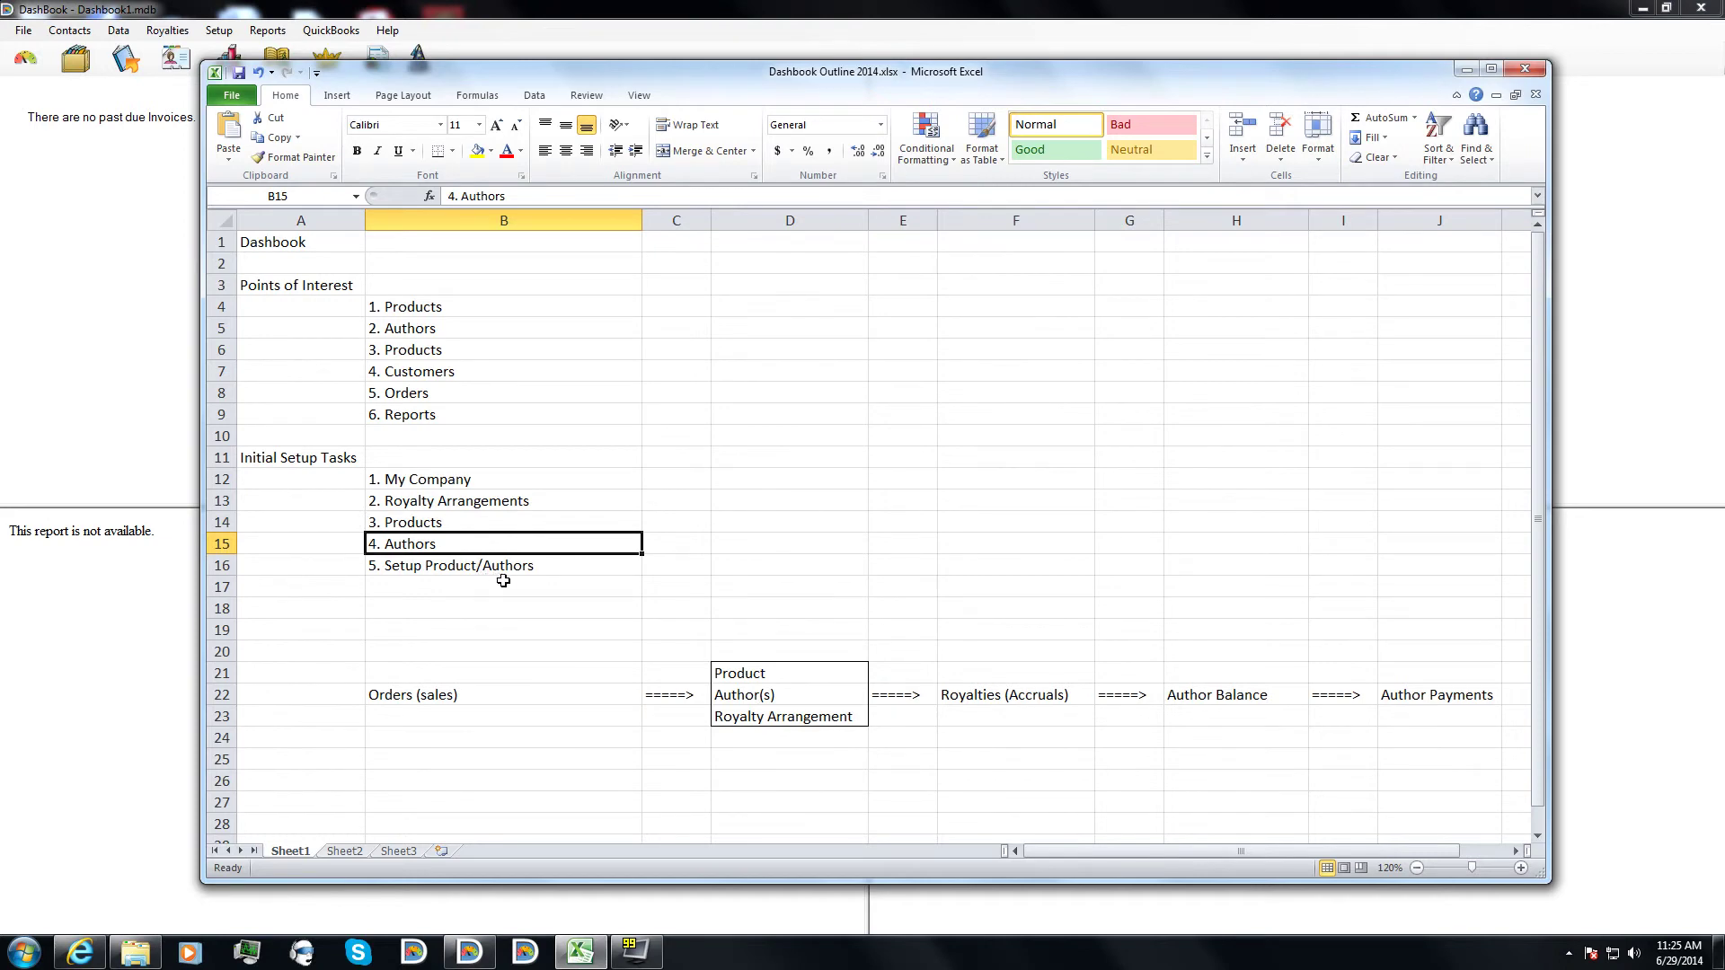
left_click(466, 568)
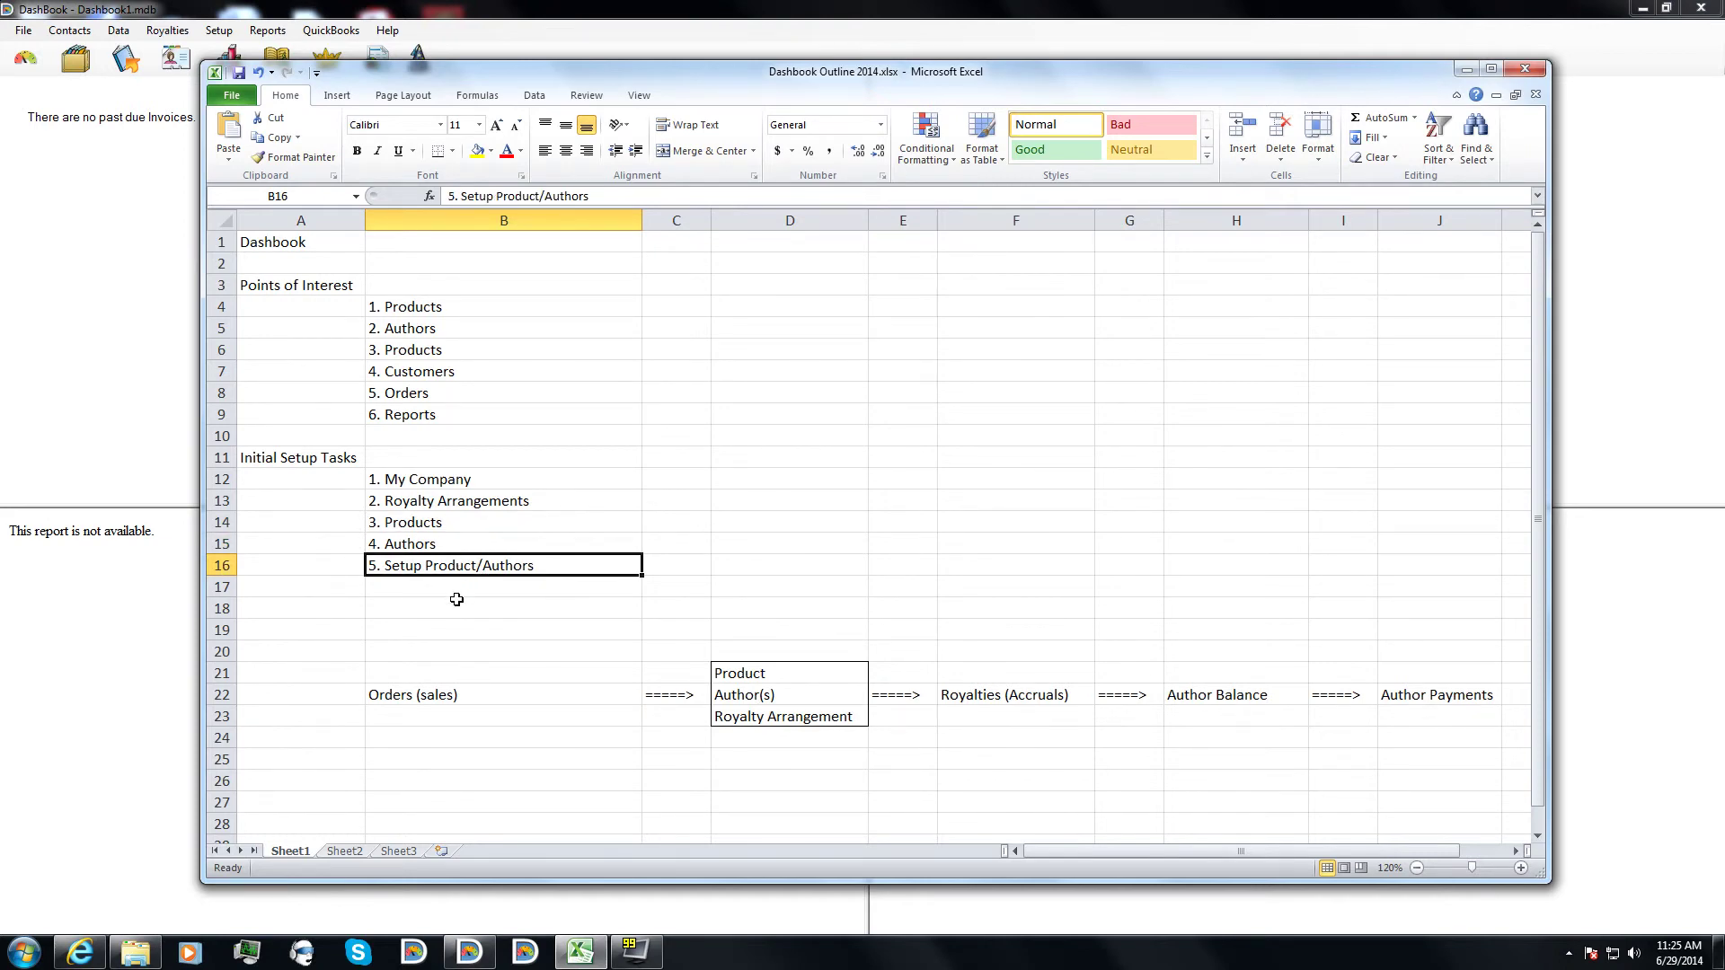
left_click(120, 423)
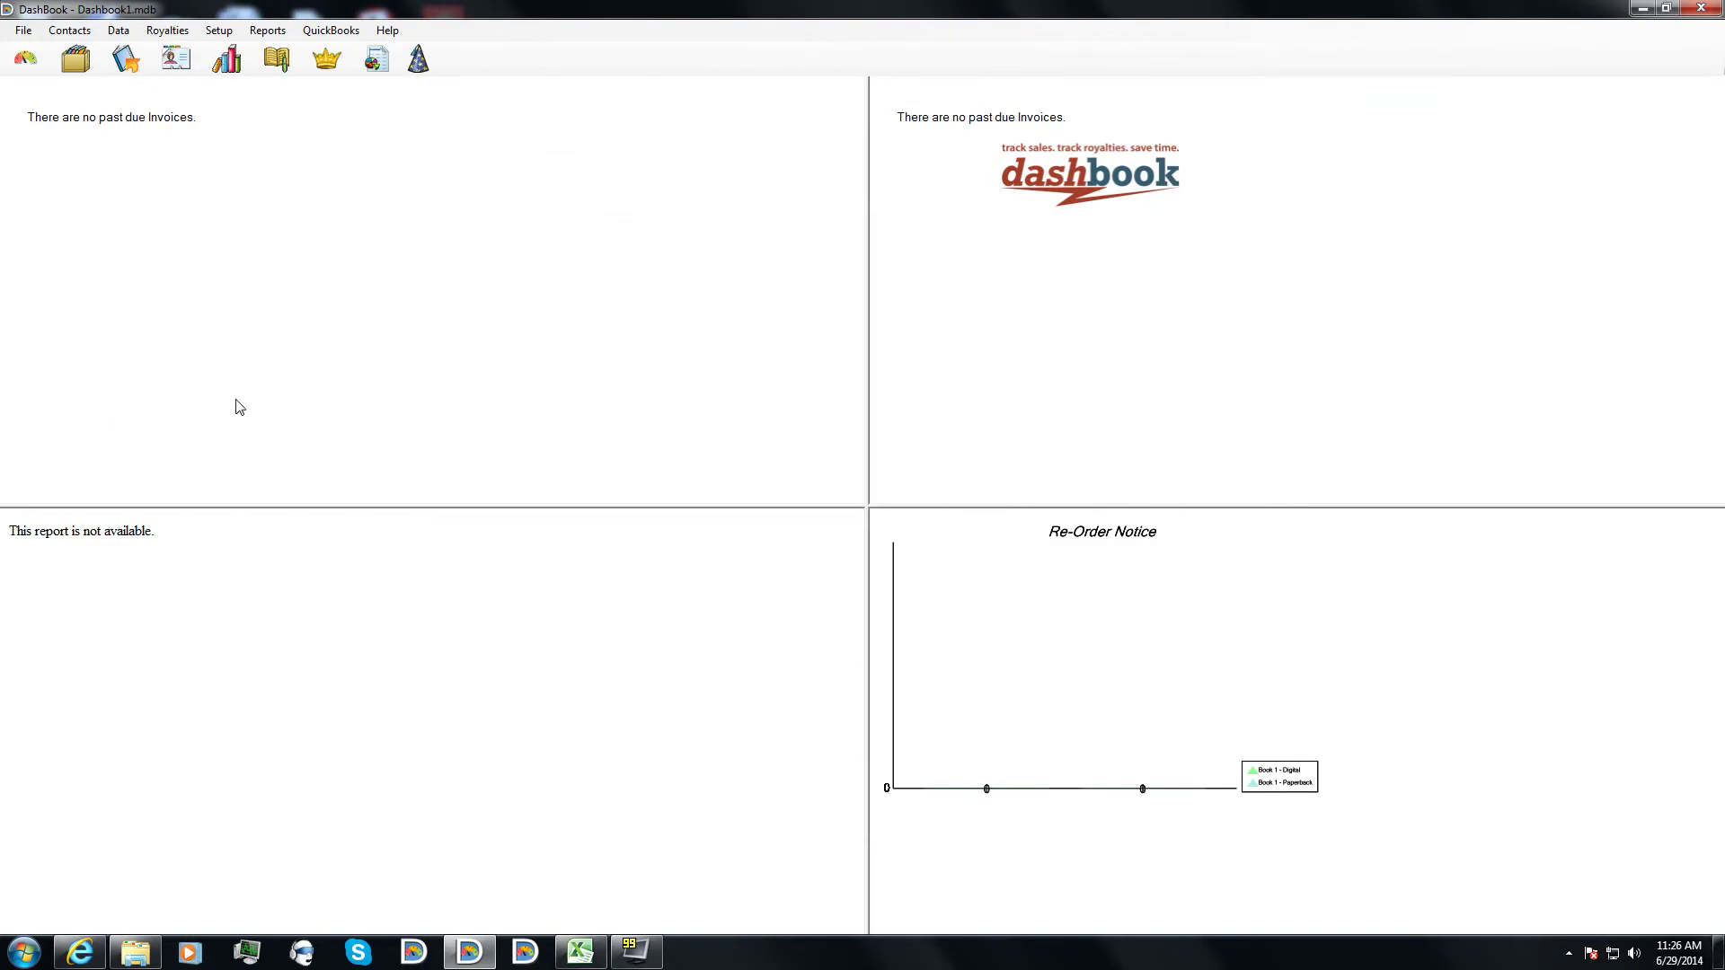
- From Book 1 - Digital's contributors, open the royalty holders list and start a new contact
left_click(227, 59)
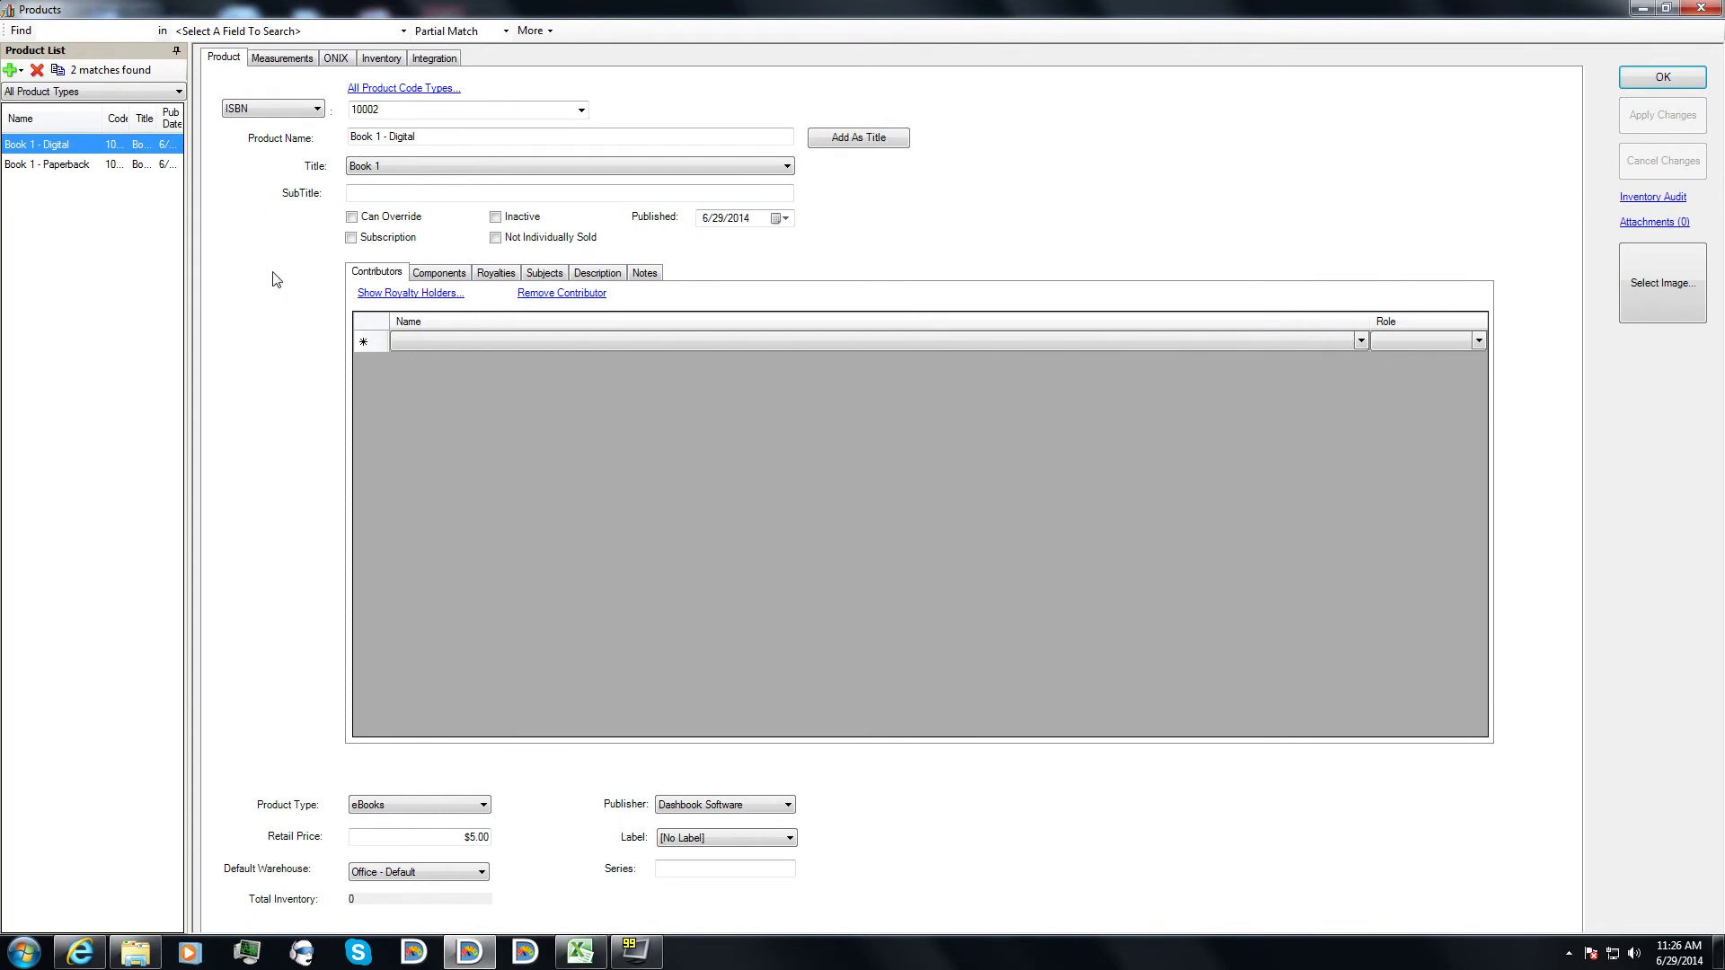
left_click(70, 165)
left_click(72, 150)
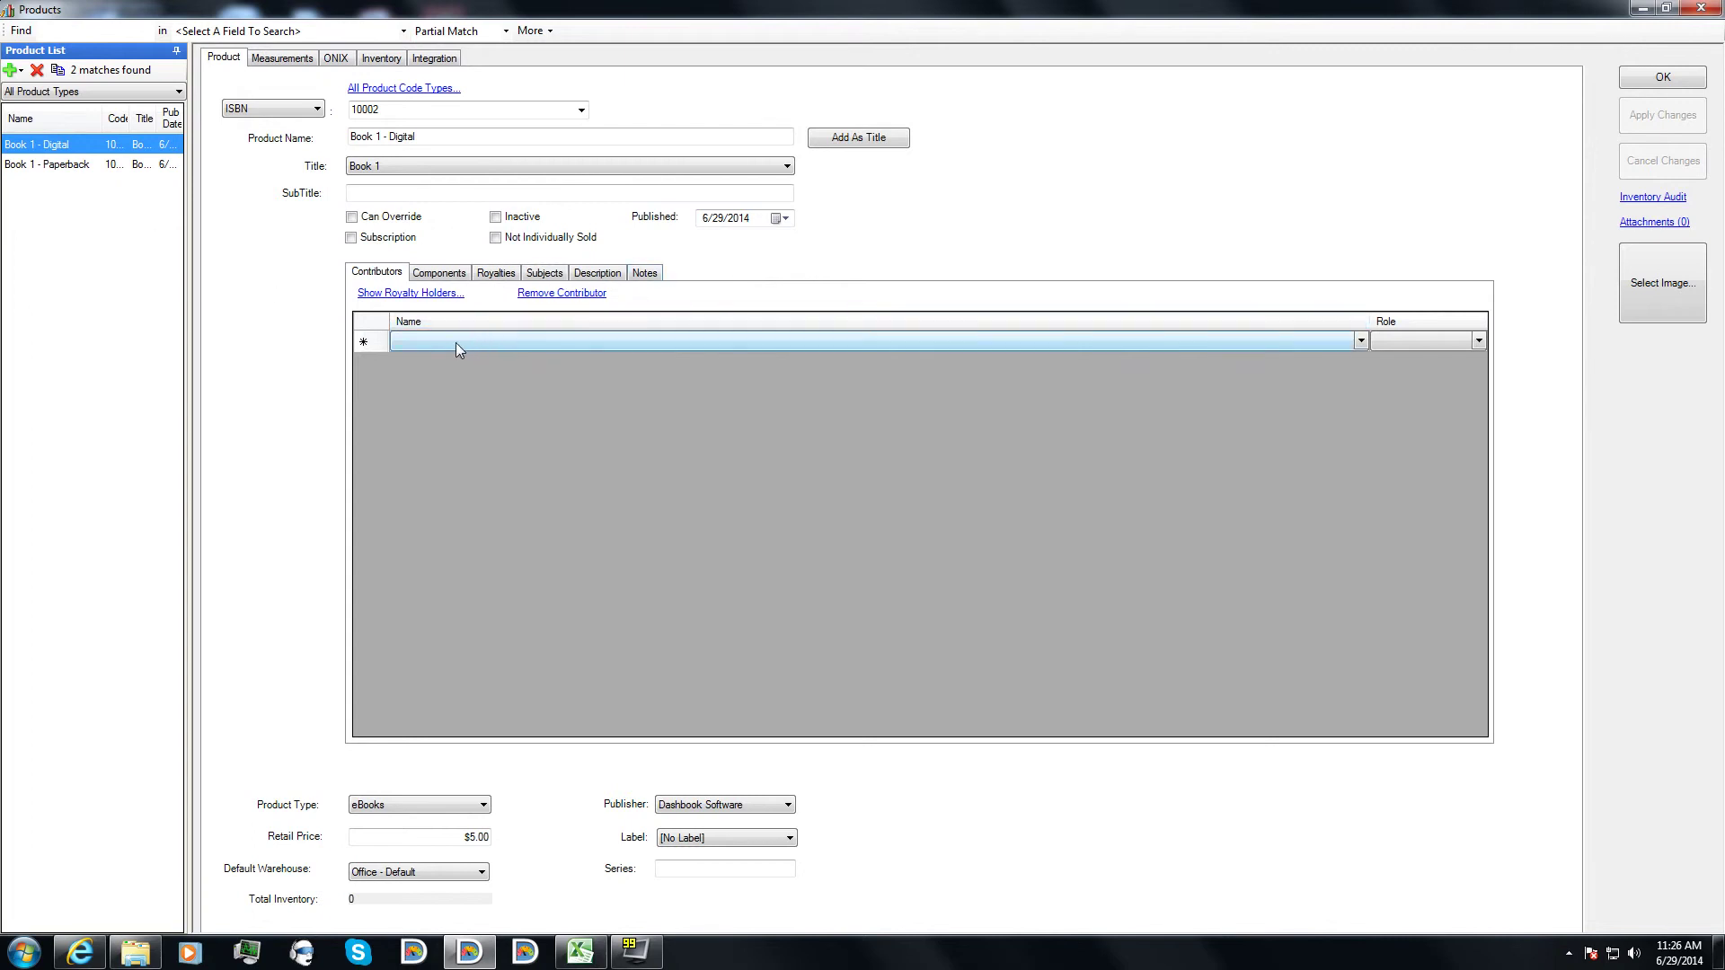
left_click(428, 338)
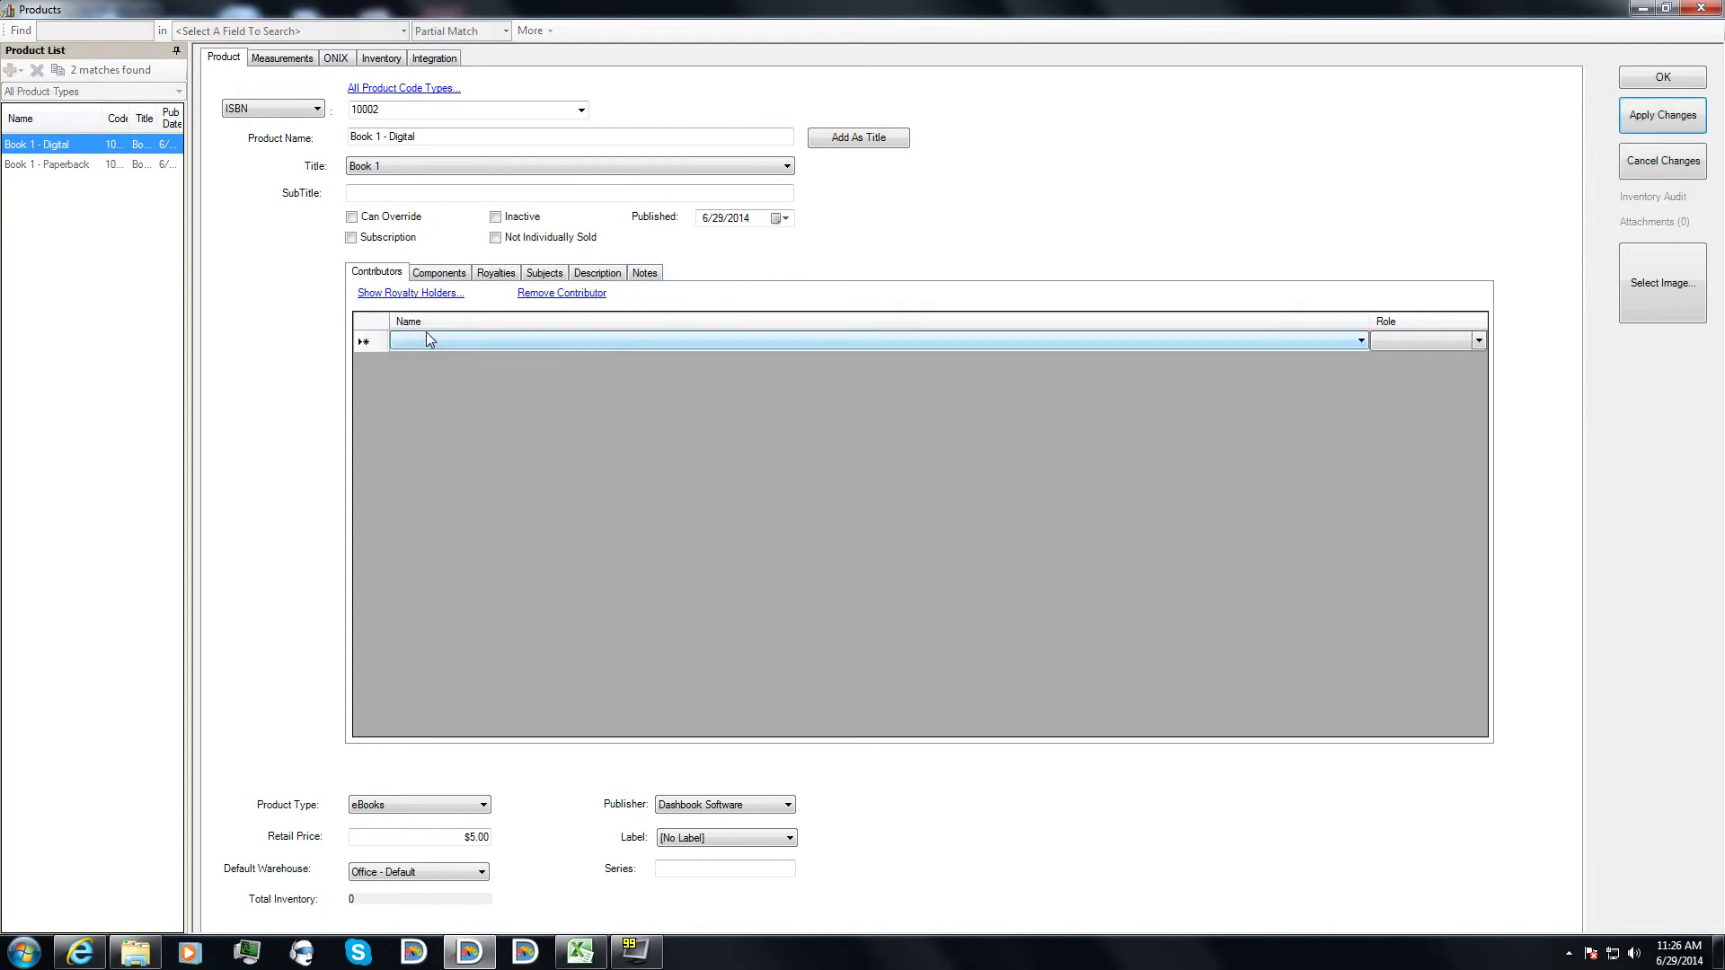
left_click(411, 294)
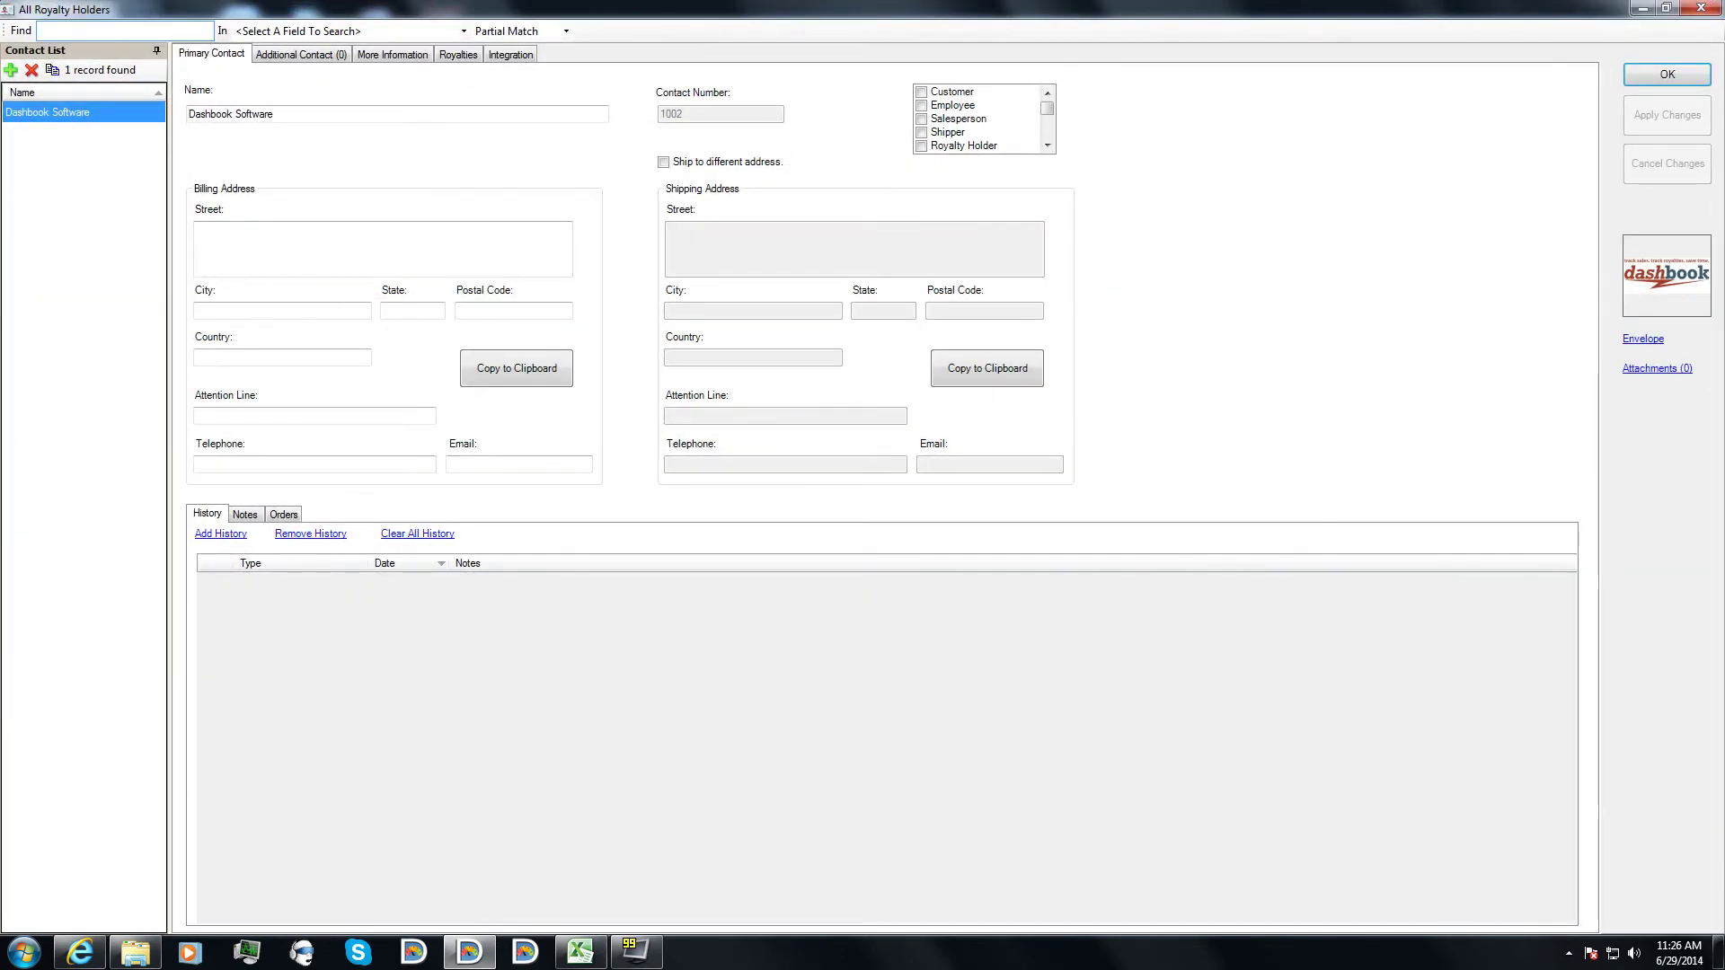
left_click(12, 72)
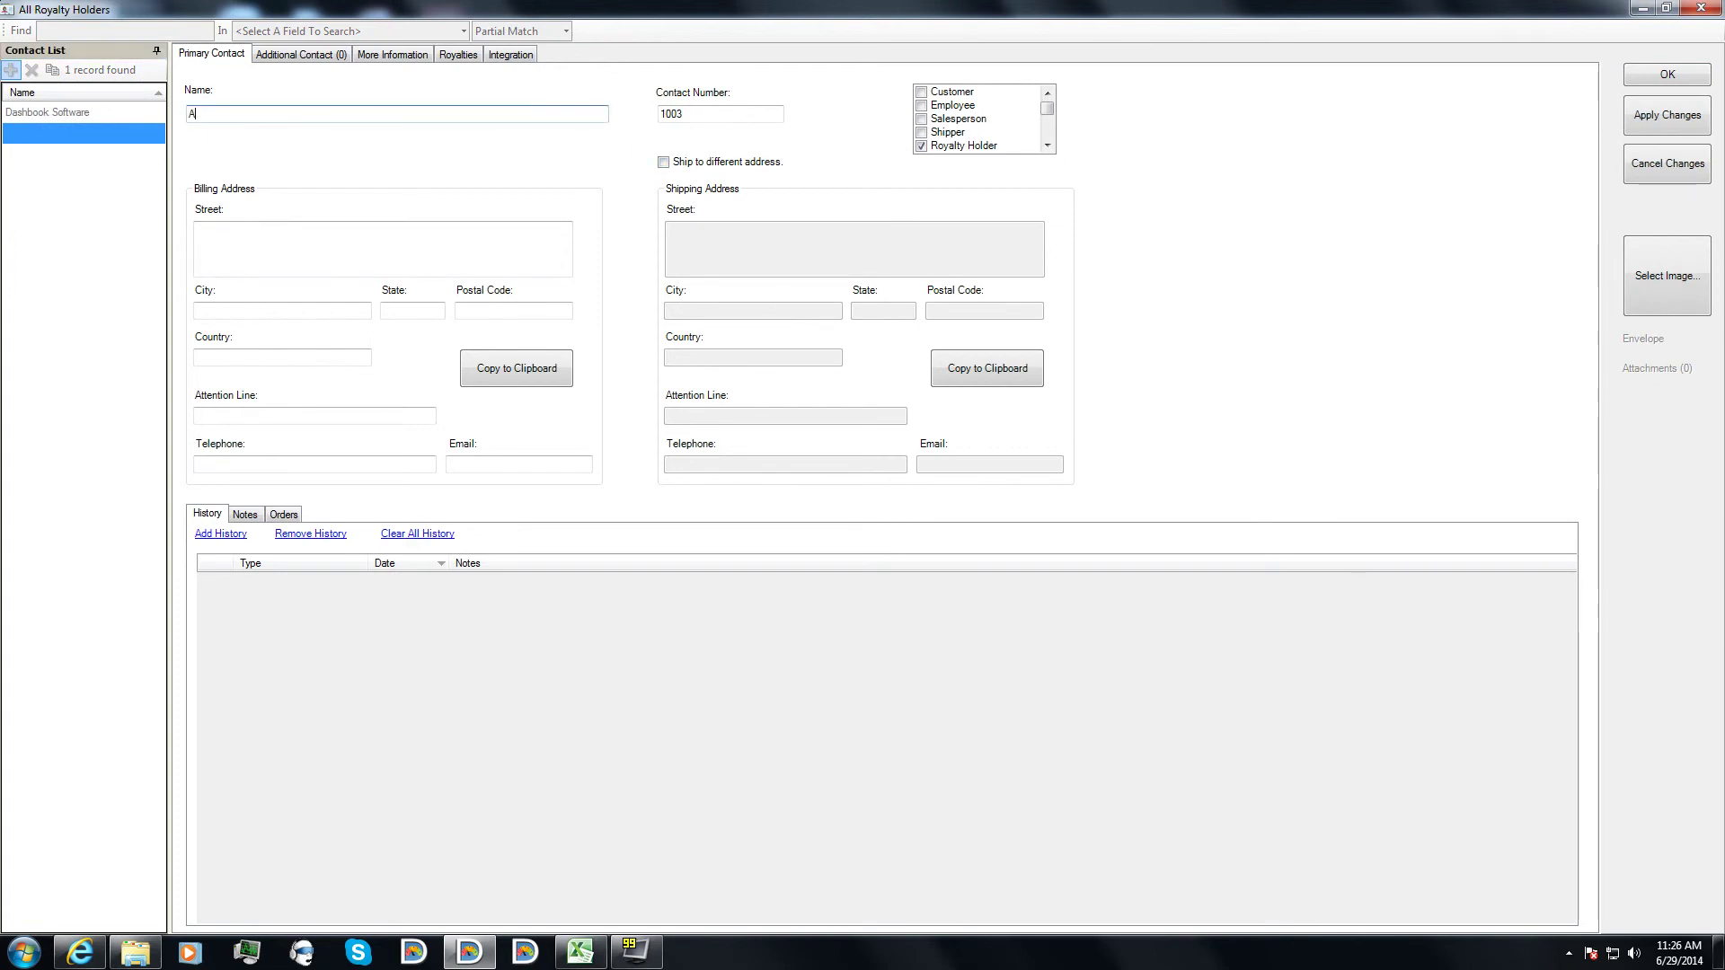
- Enter 'Author 1' as the new contact's name and scroll through the contact's fields
type("Author 1")
left_click(1048, 146)
left_click(1047, 146)
left_click(1047, 146)
left_click(1048, 145)
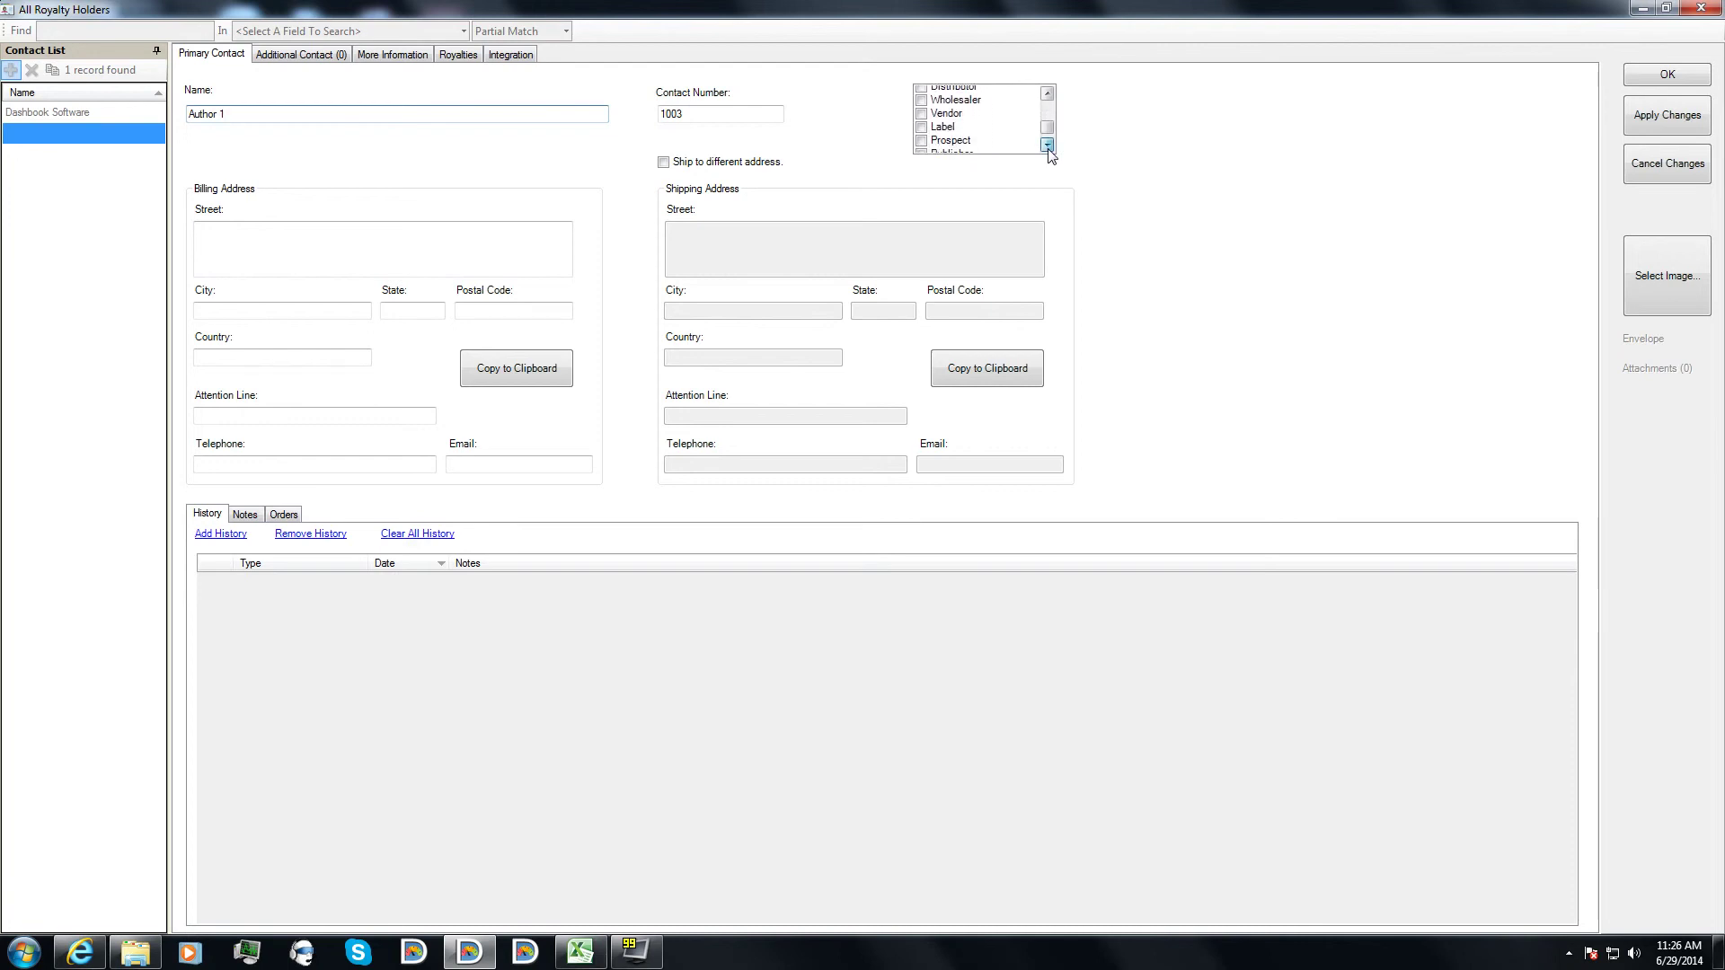
left_click(1047, 145)
left_click(1047, 145)
left_click_drag(1048, 137, 1053, 110)
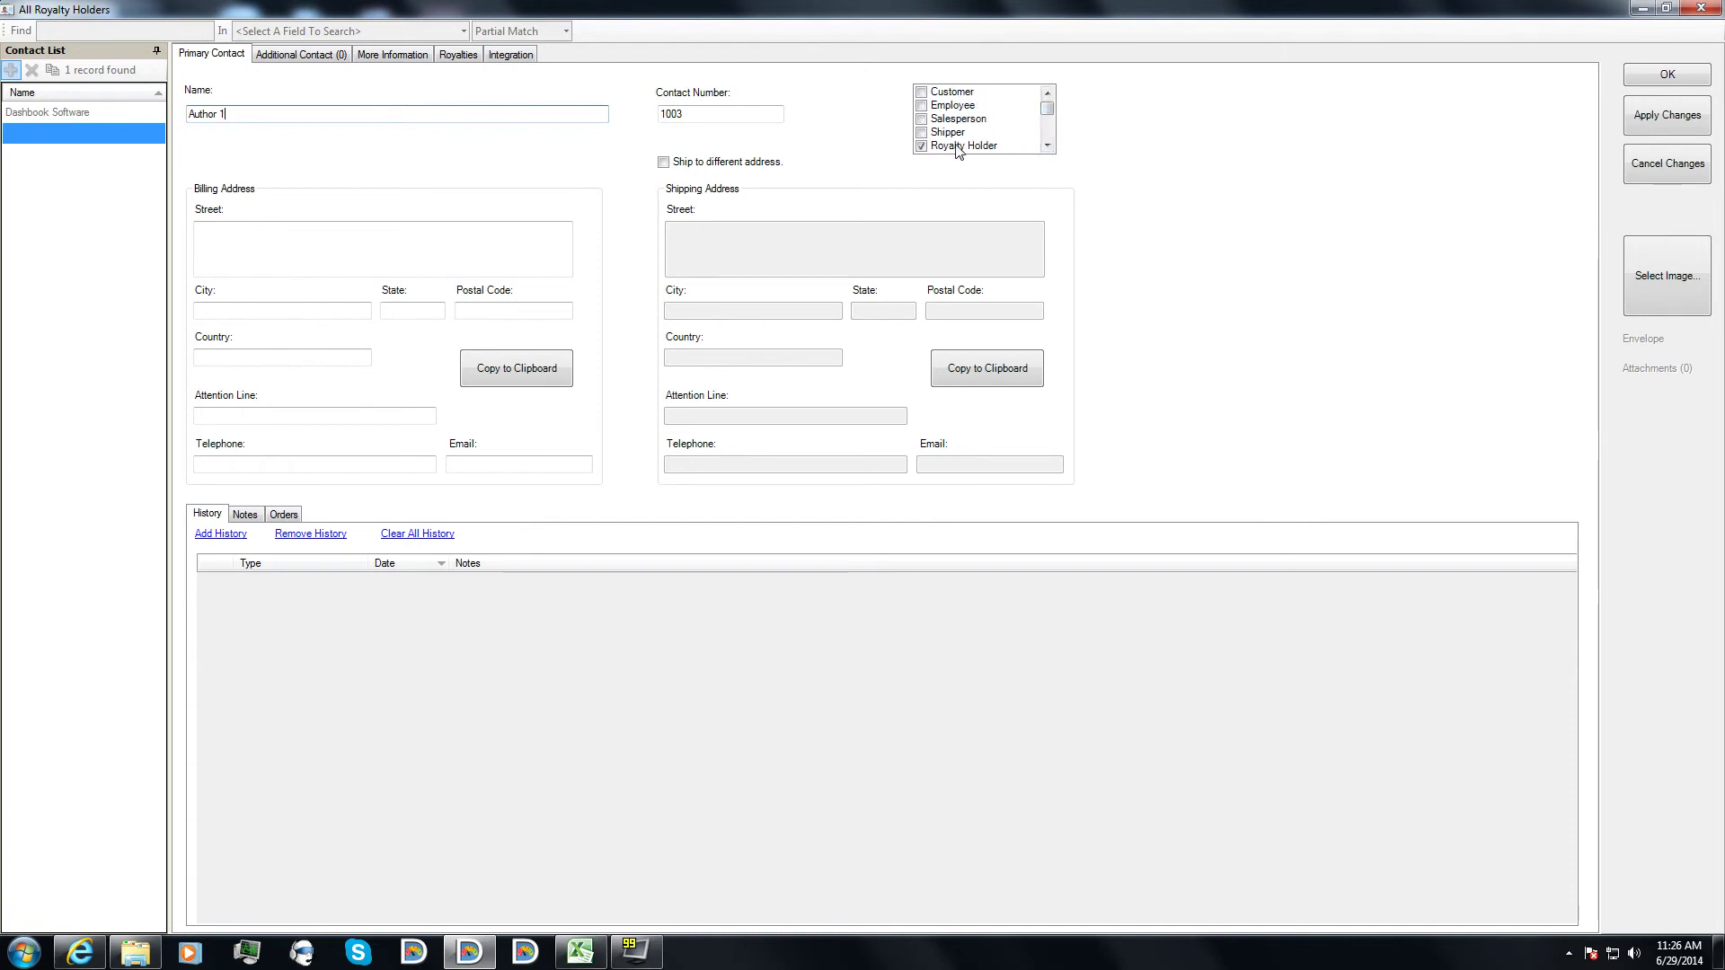
- Set the contact's categories, including Royalty Holder, and save Author 1 as contact 1003
left_click(923, 93)
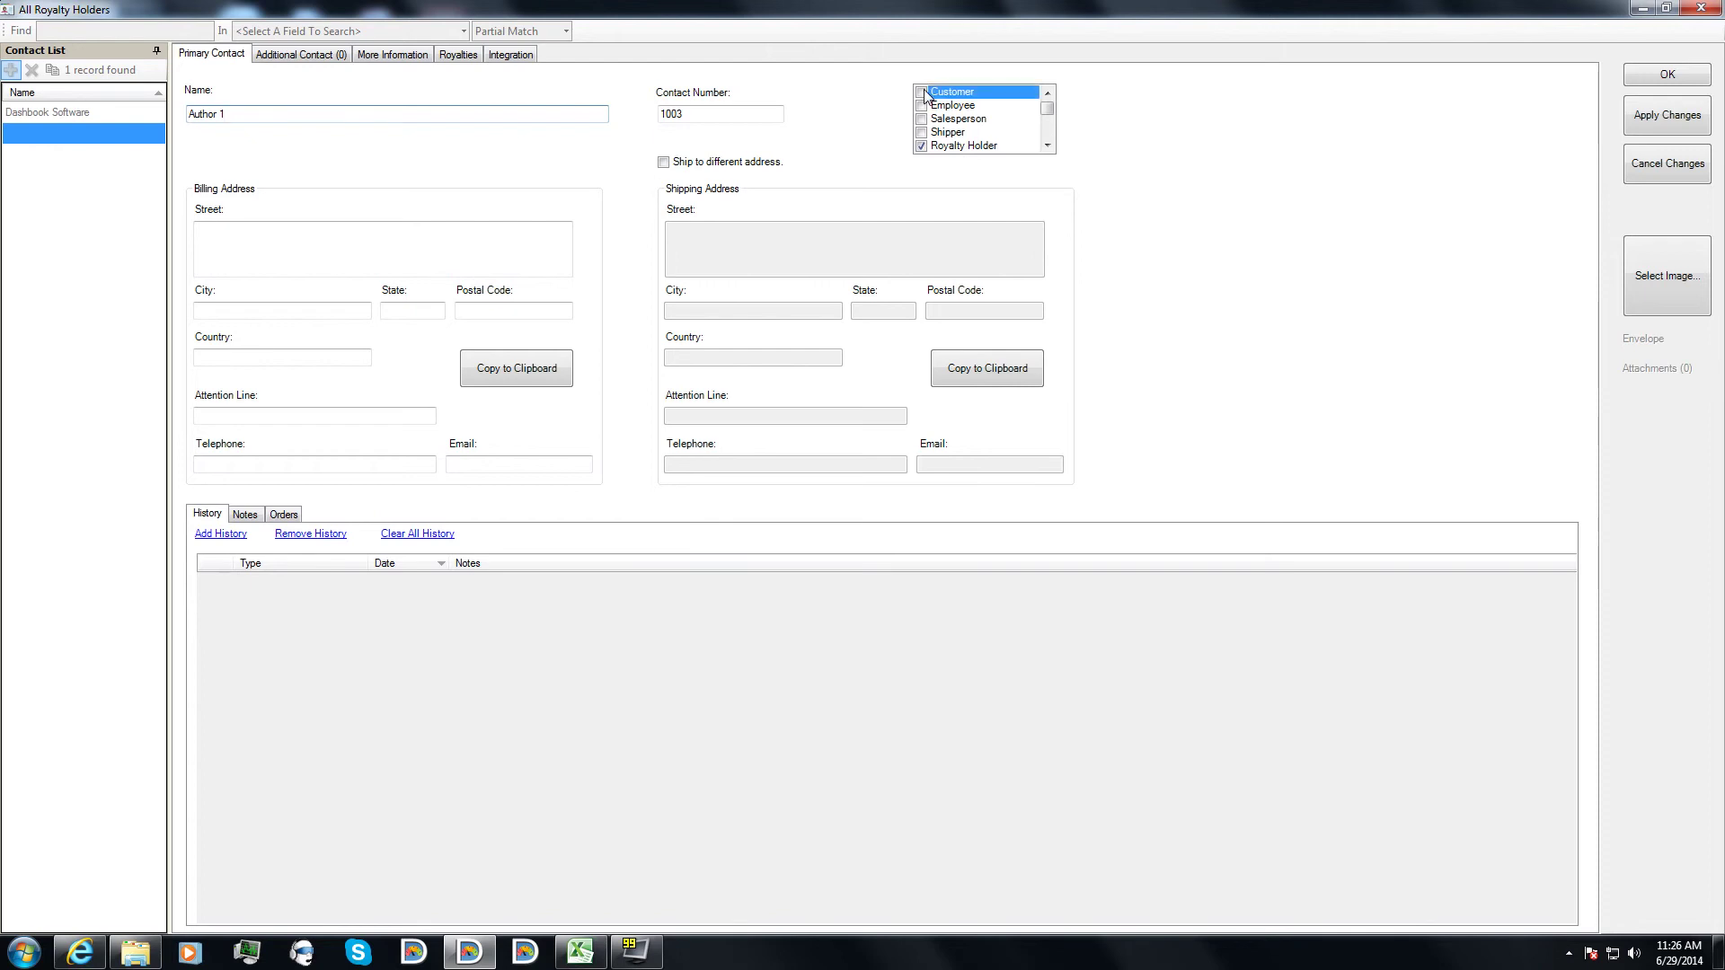
left_click(1047, 145)
left_click(1047, 145)
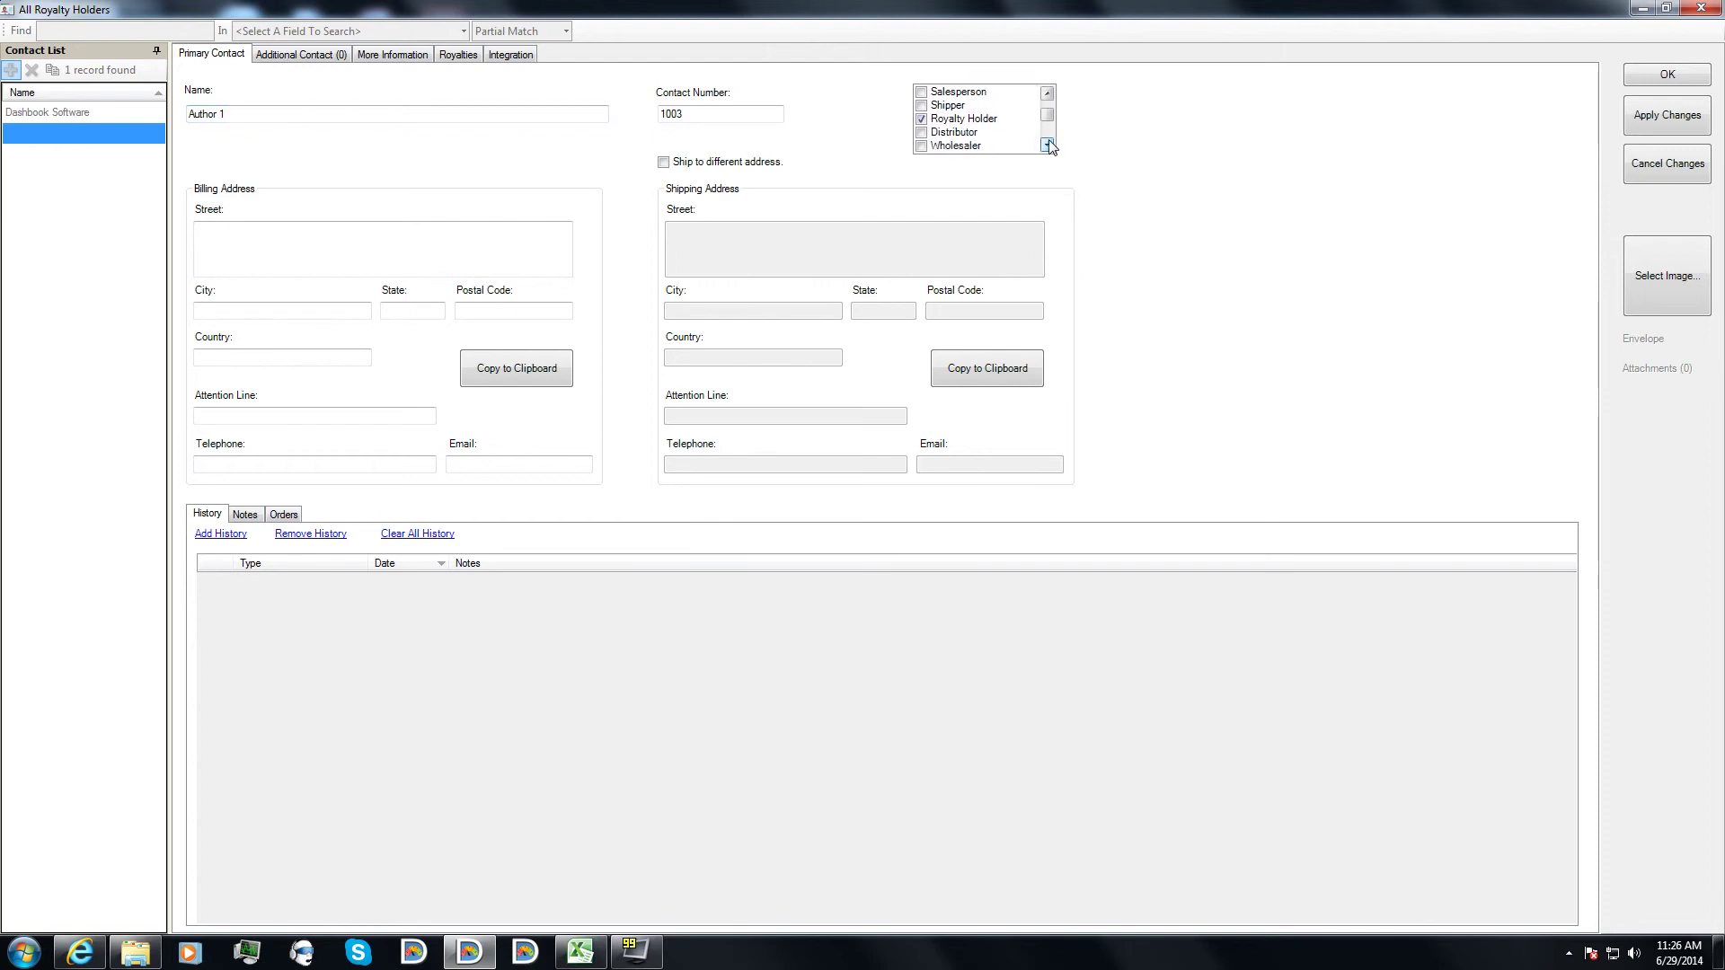
left_click(1048, 144)
left_click(1047, 145)
left_click(1048, 144)
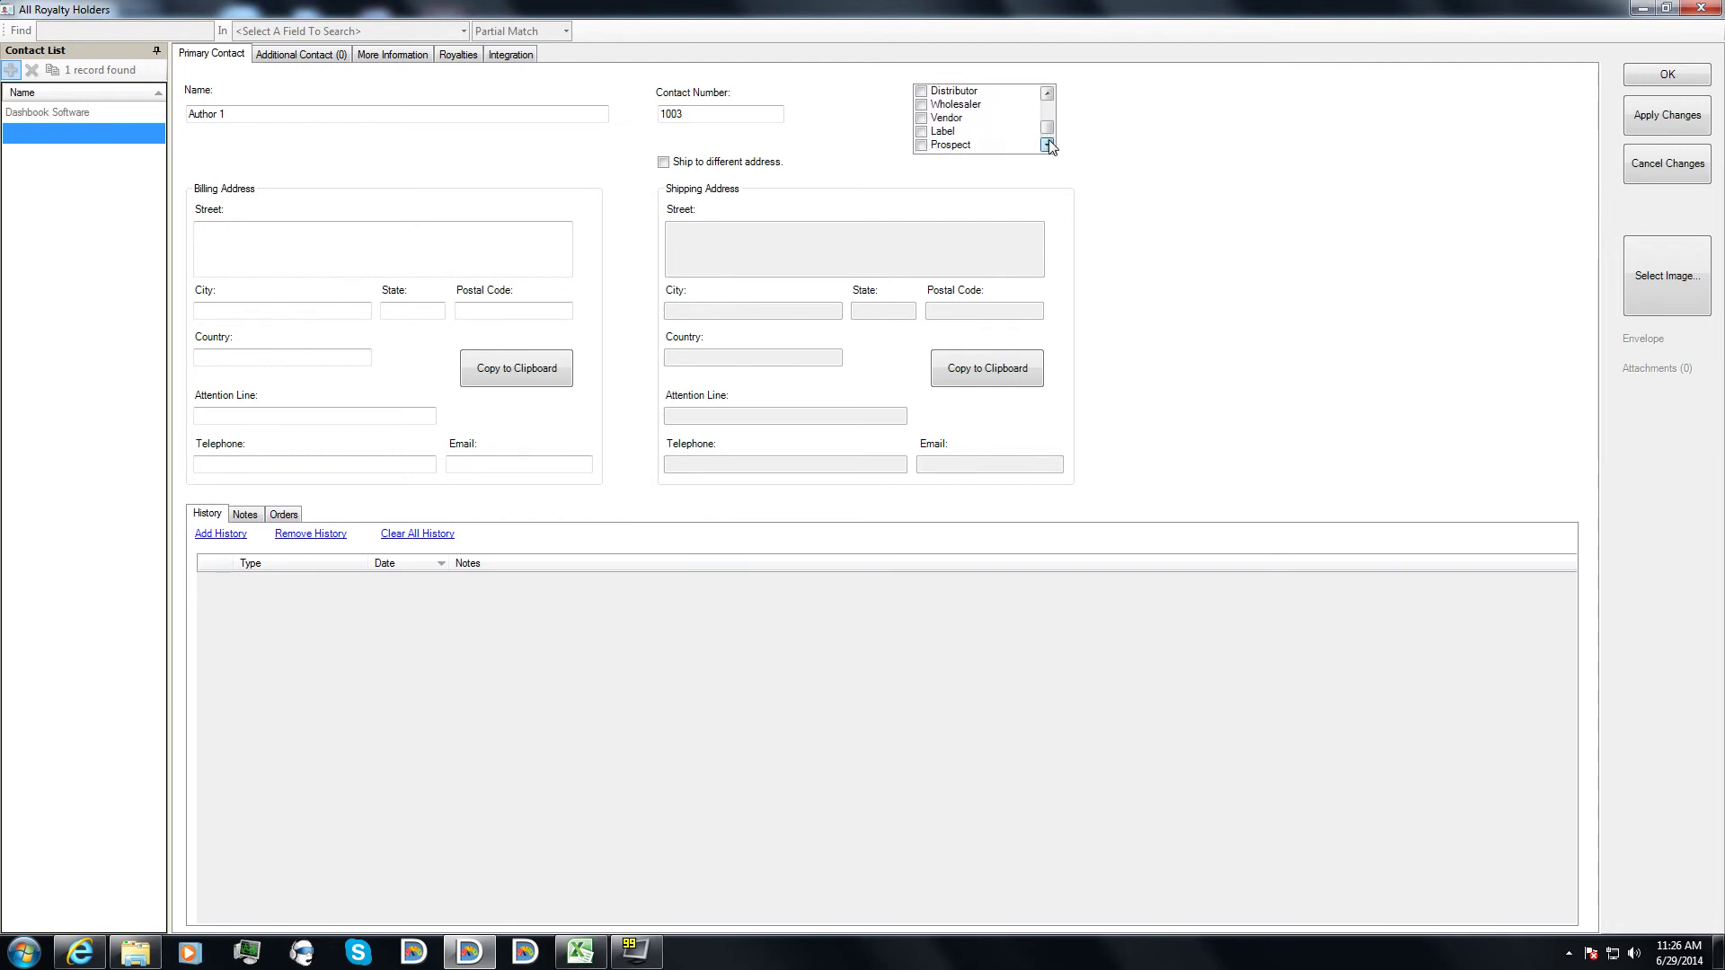
left_click(1048, 144)
left_click(1047, 145)
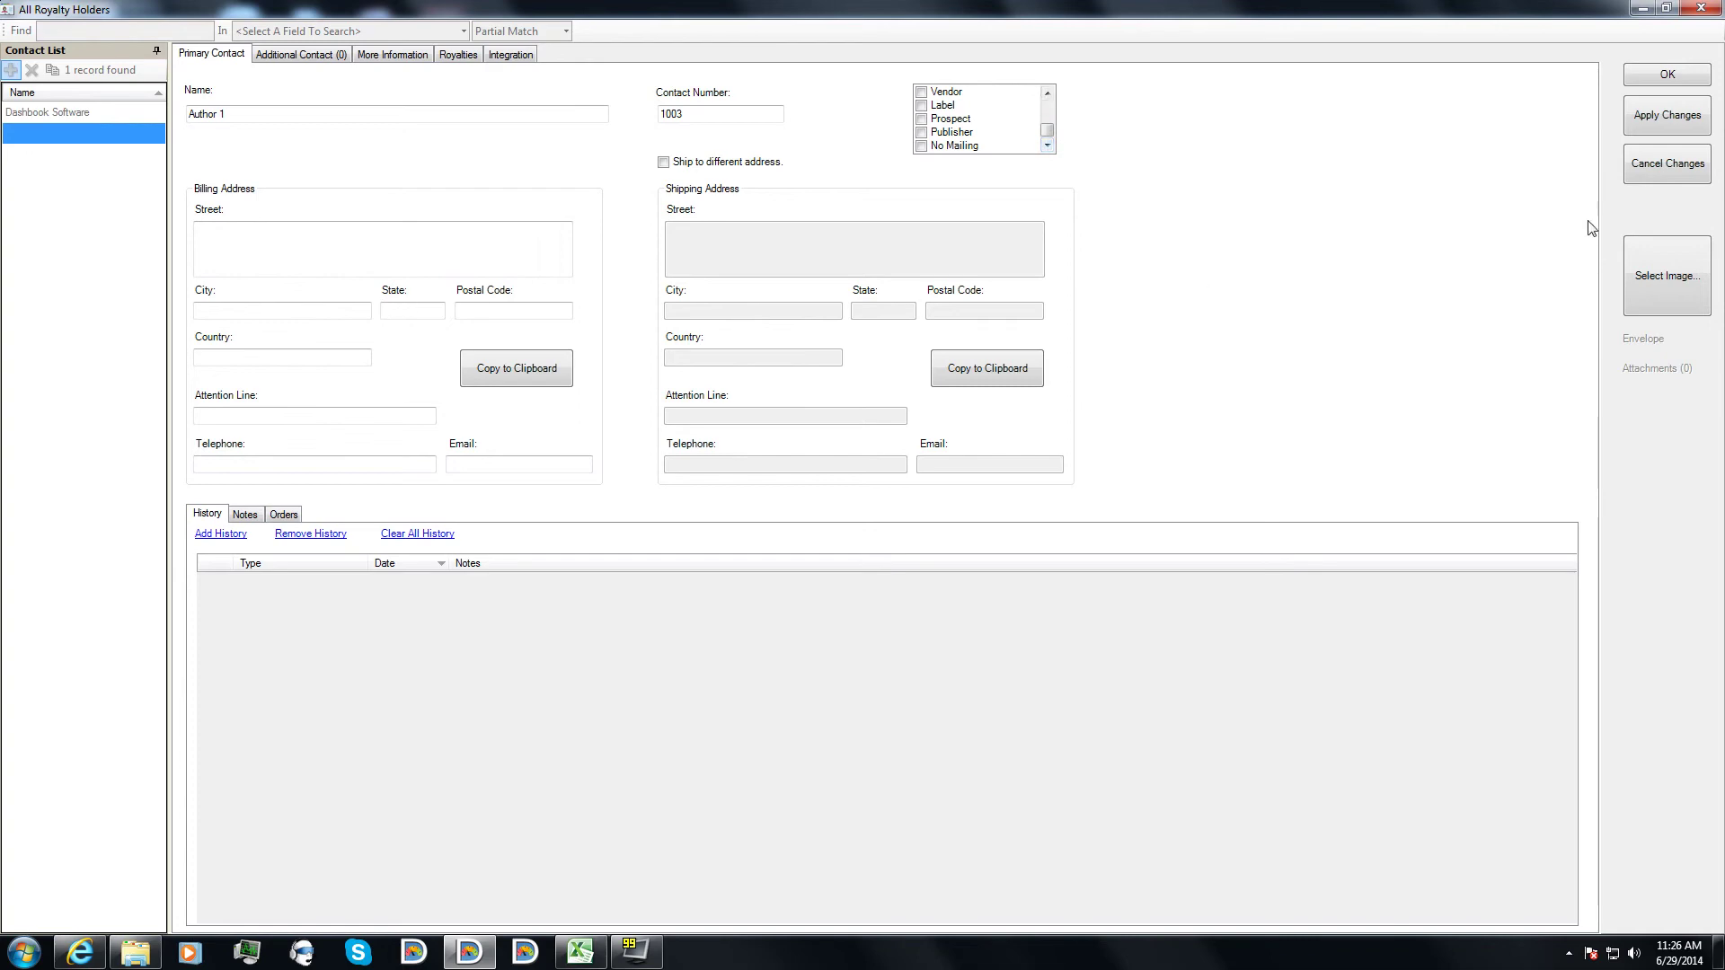
left_click(1648, 122)
- Save Author 1 as Book 1 - Digital's contributor, then add and save Author 1 on Book 1 - Paperback
left_click(1667, 75)
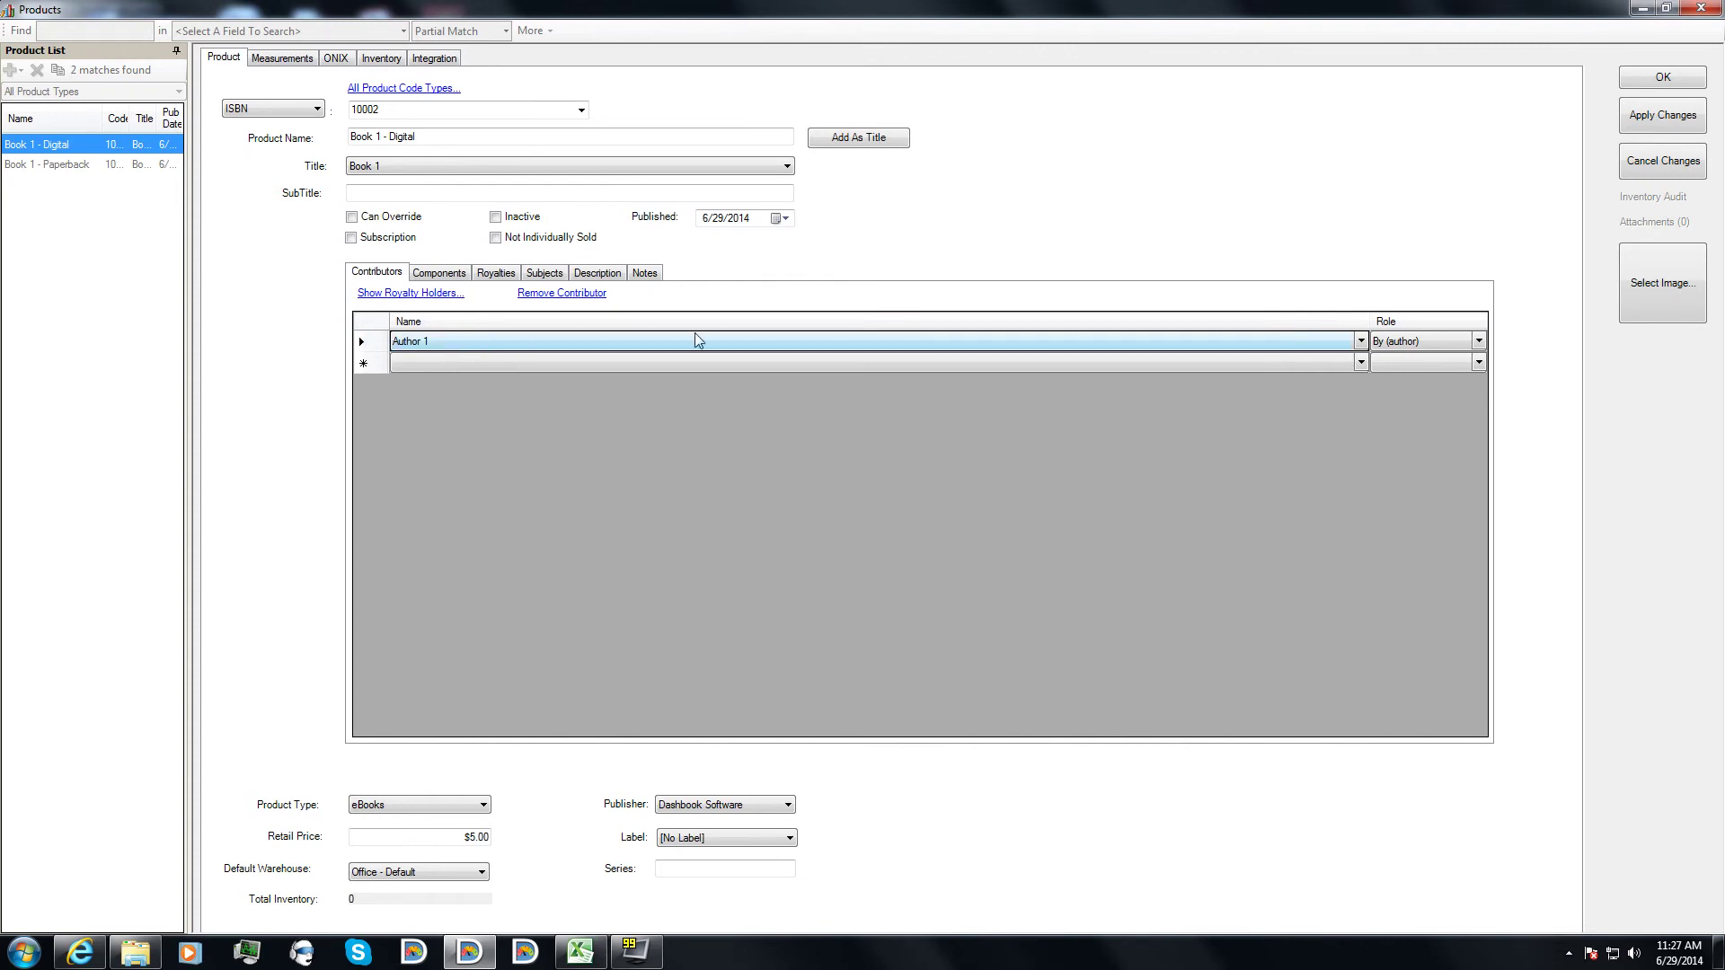
left_click(1676, 117)
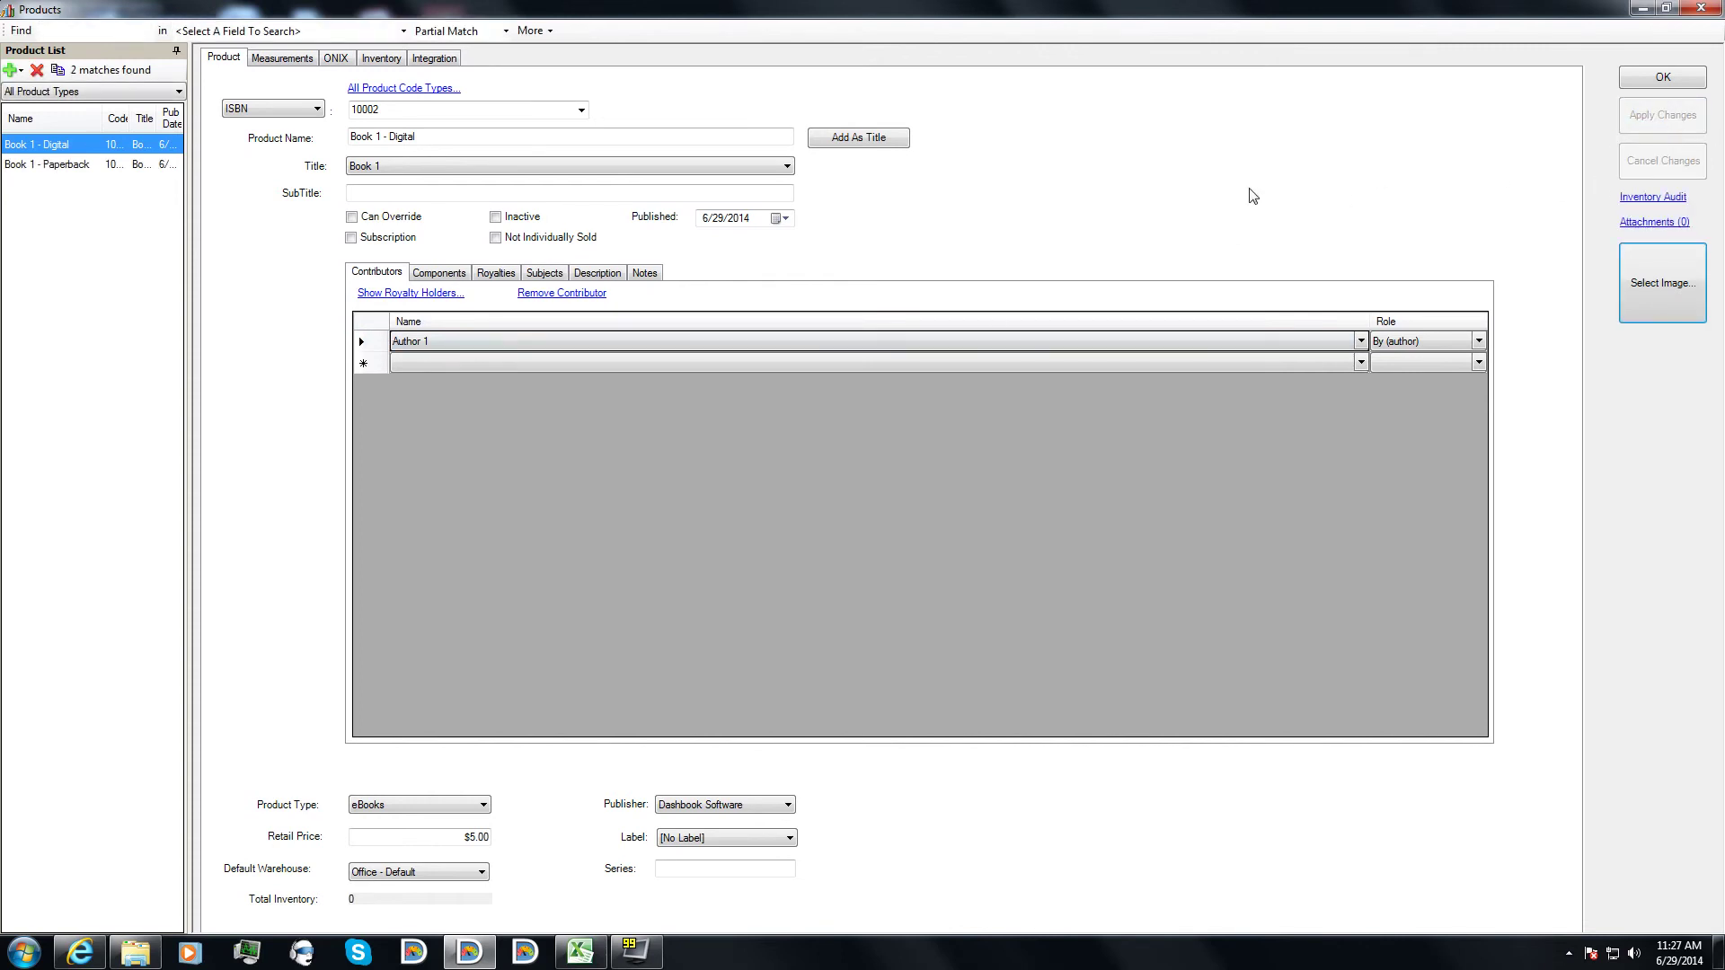
left_click(91, 169)
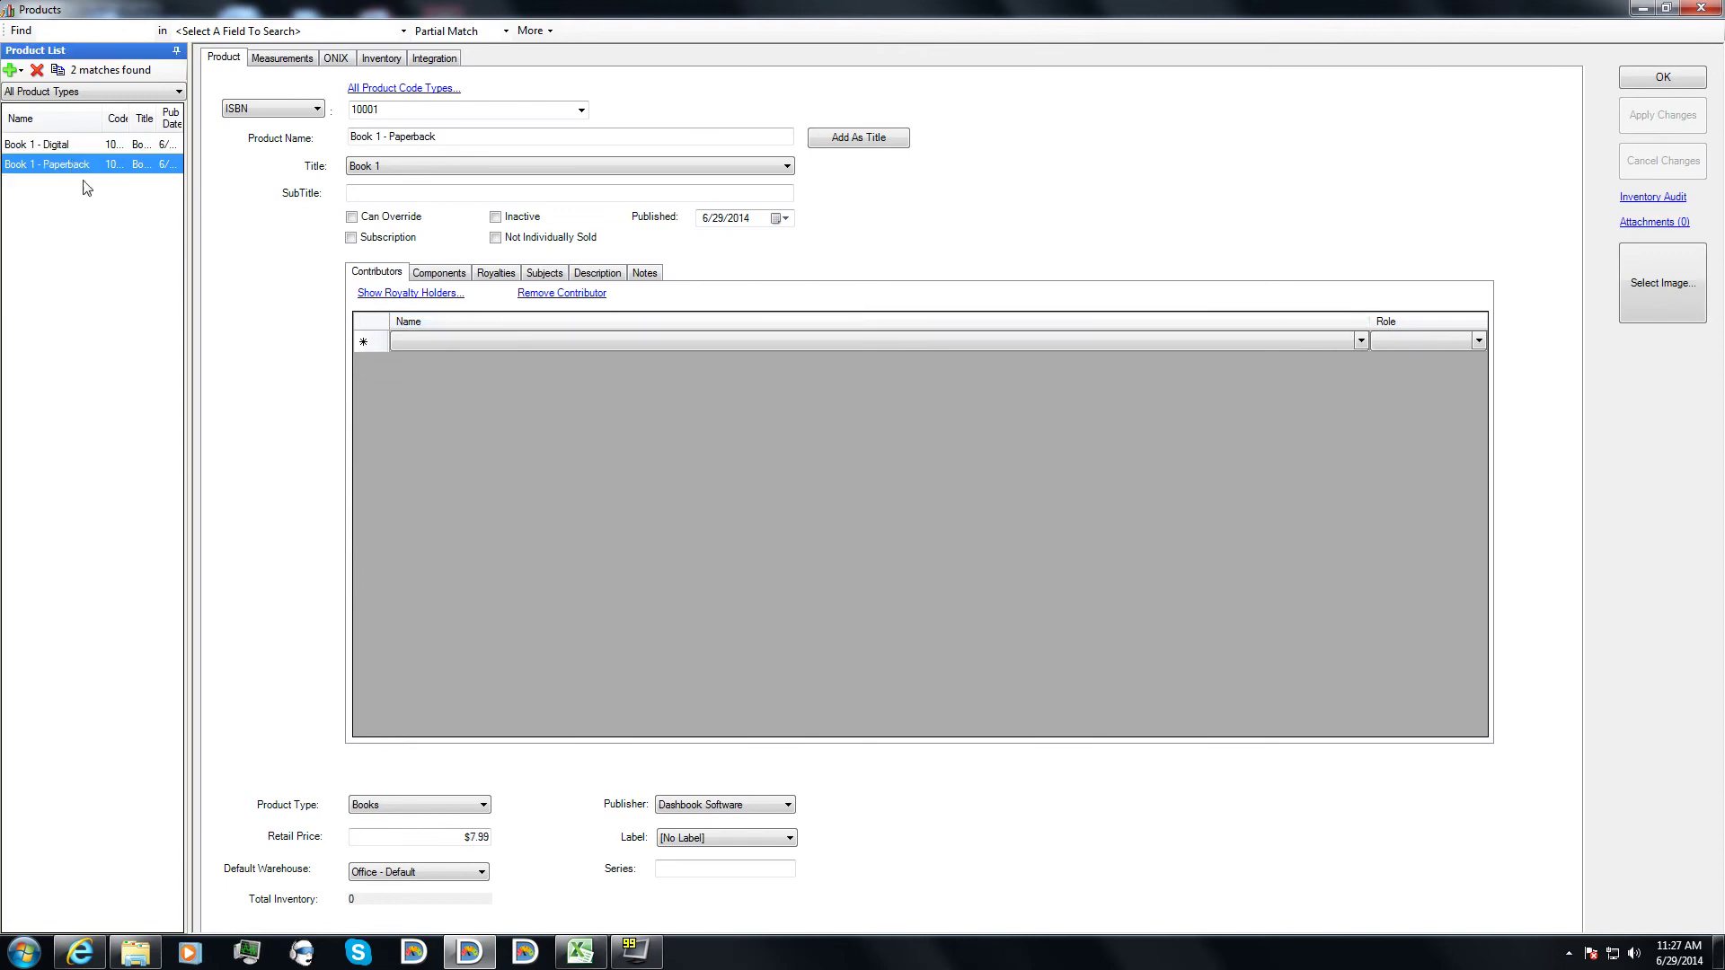
left_click(460, 339)
left_click(461, 339)
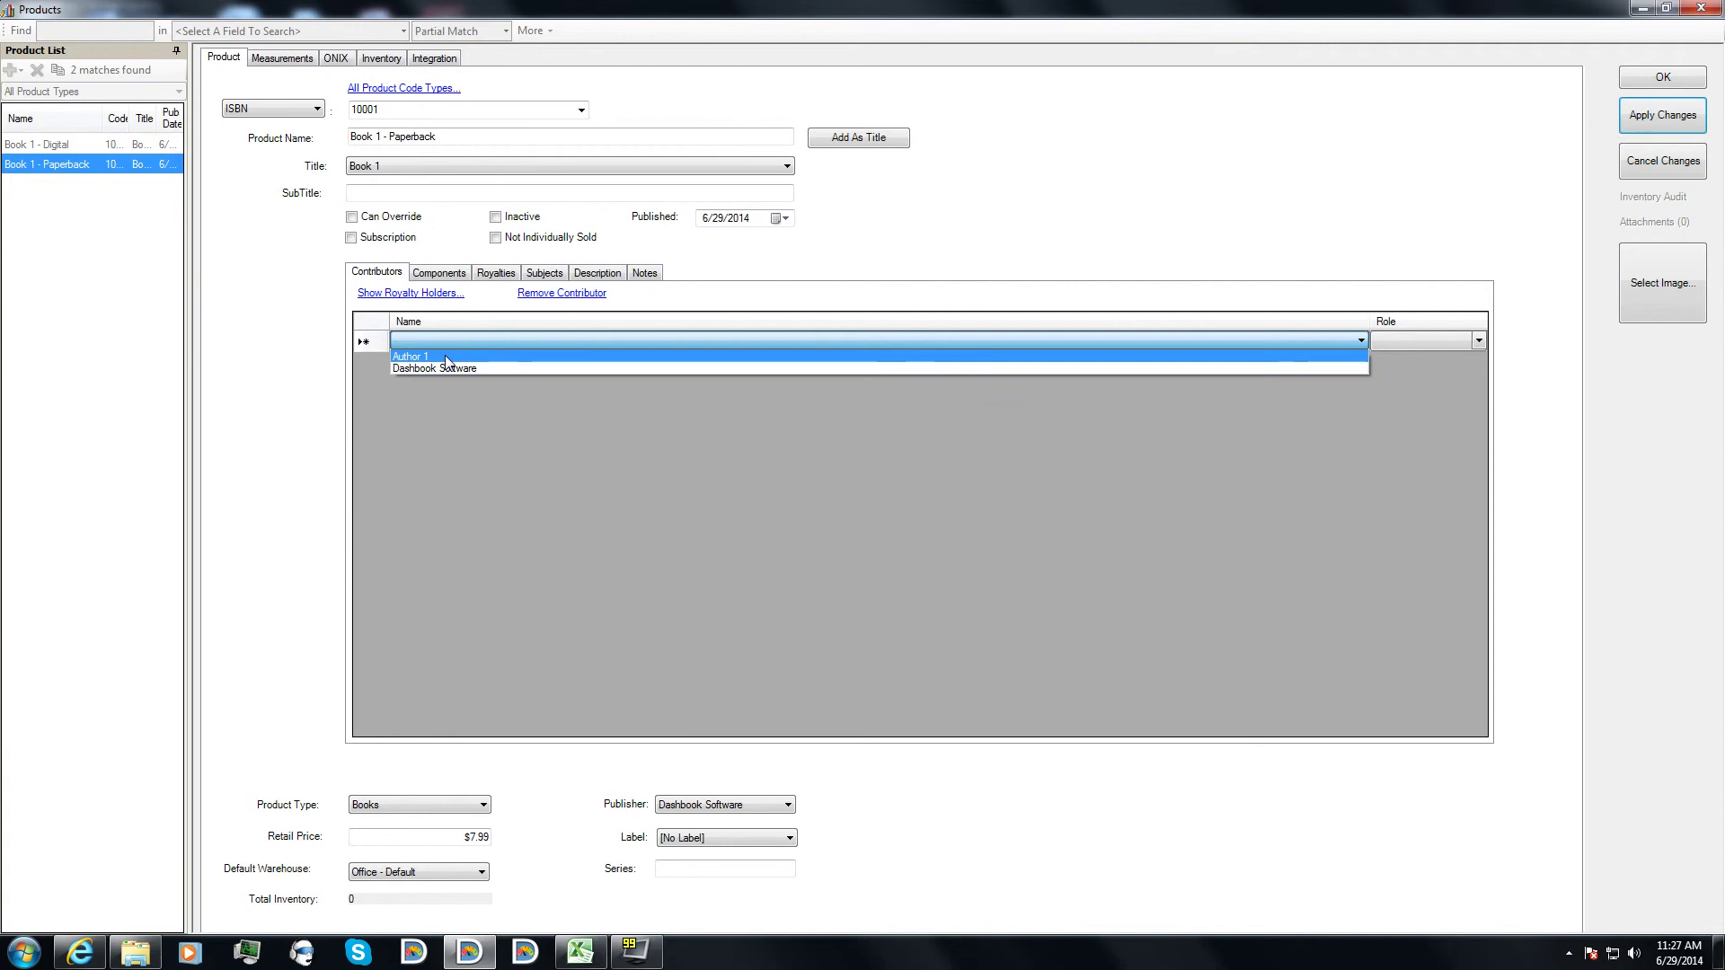
left_click(446, 358)
left_click(1662, 115)
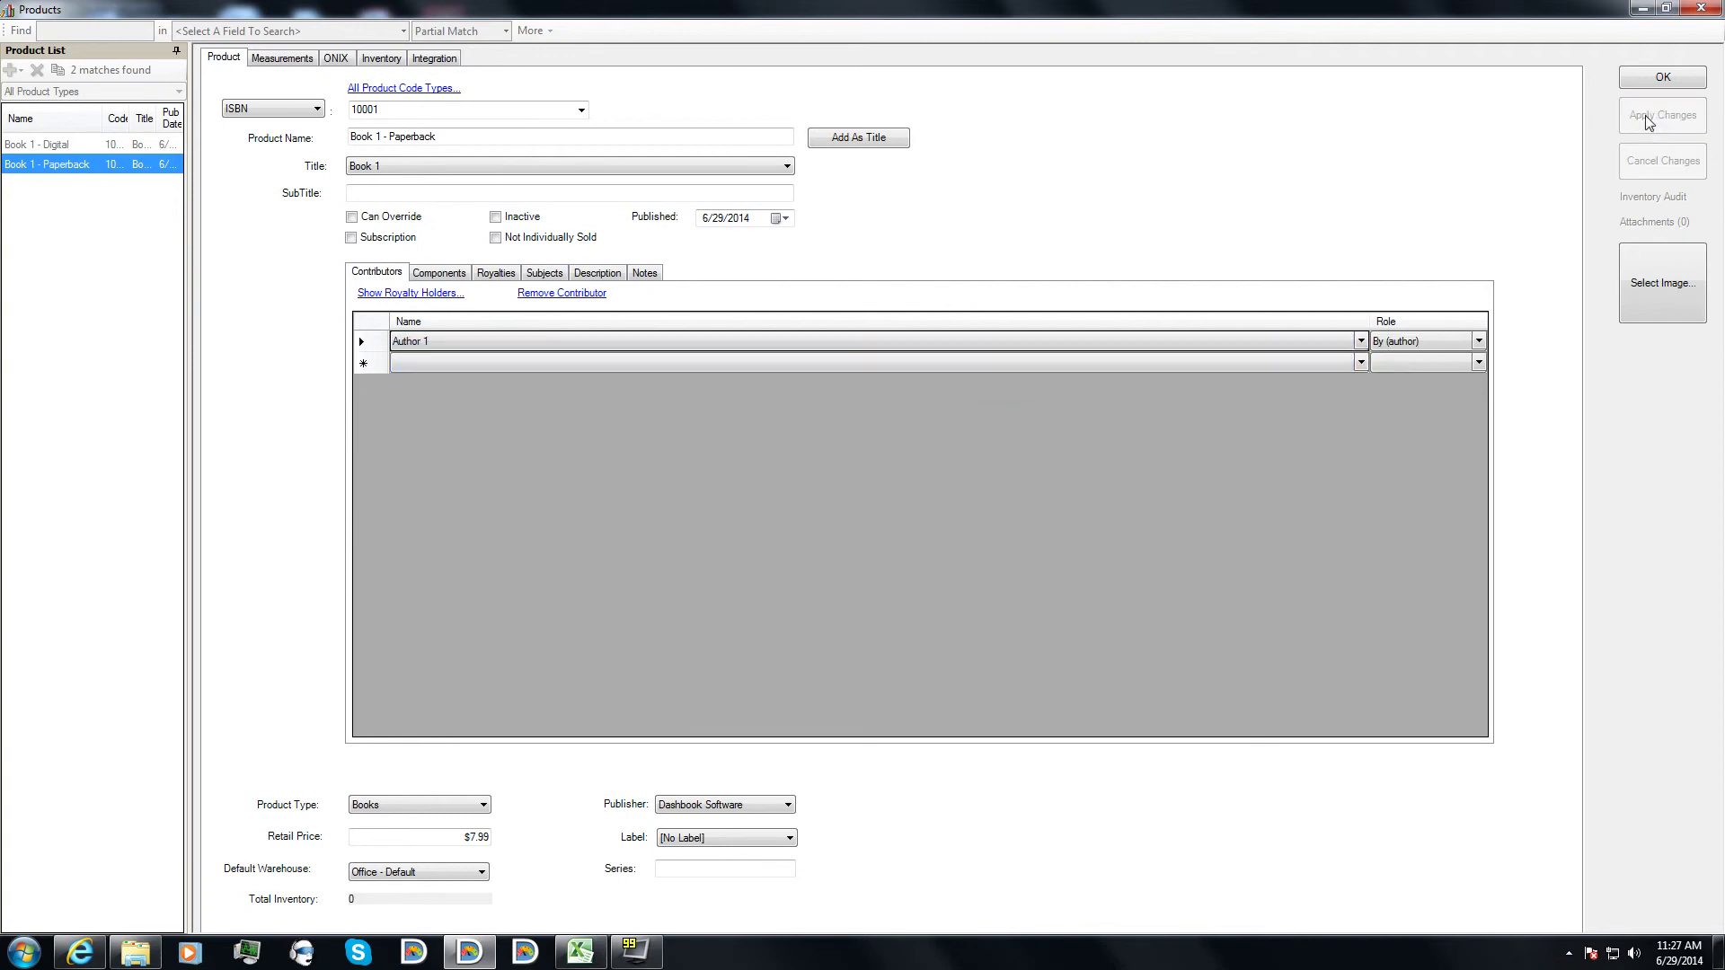
- Start another paperback contributor row, then dismiss the name list without choosing anyone
left_click(418, 360)
left_click(418, 360)
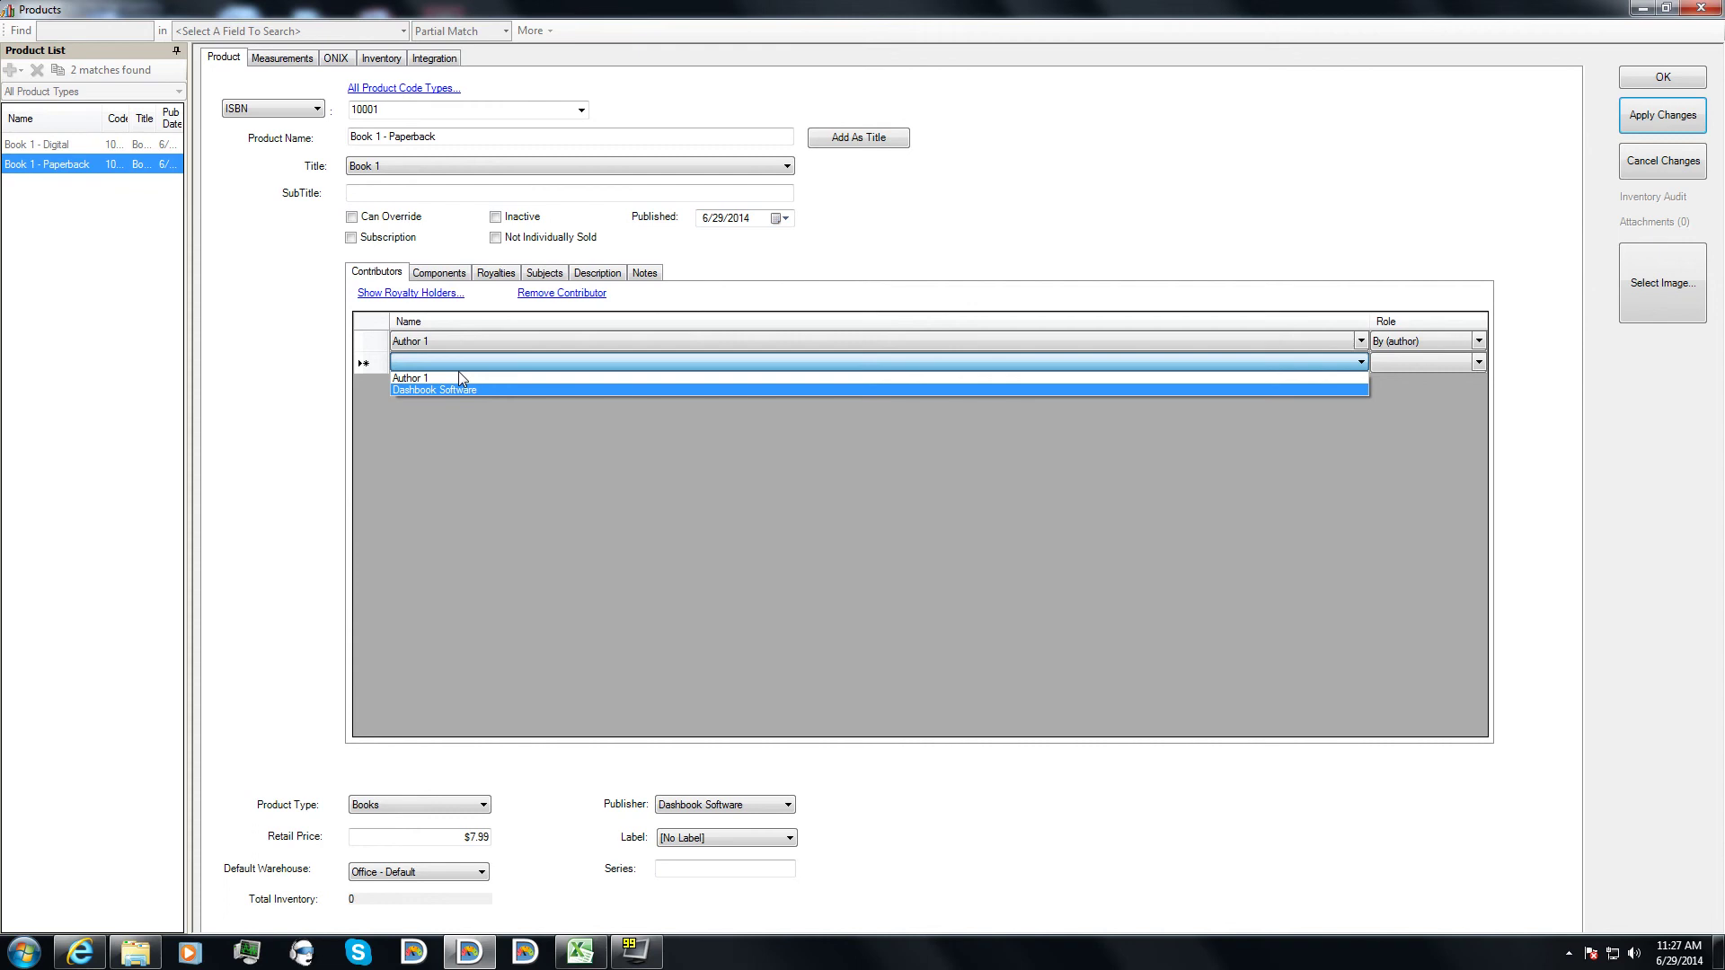
left_click(702, 269)
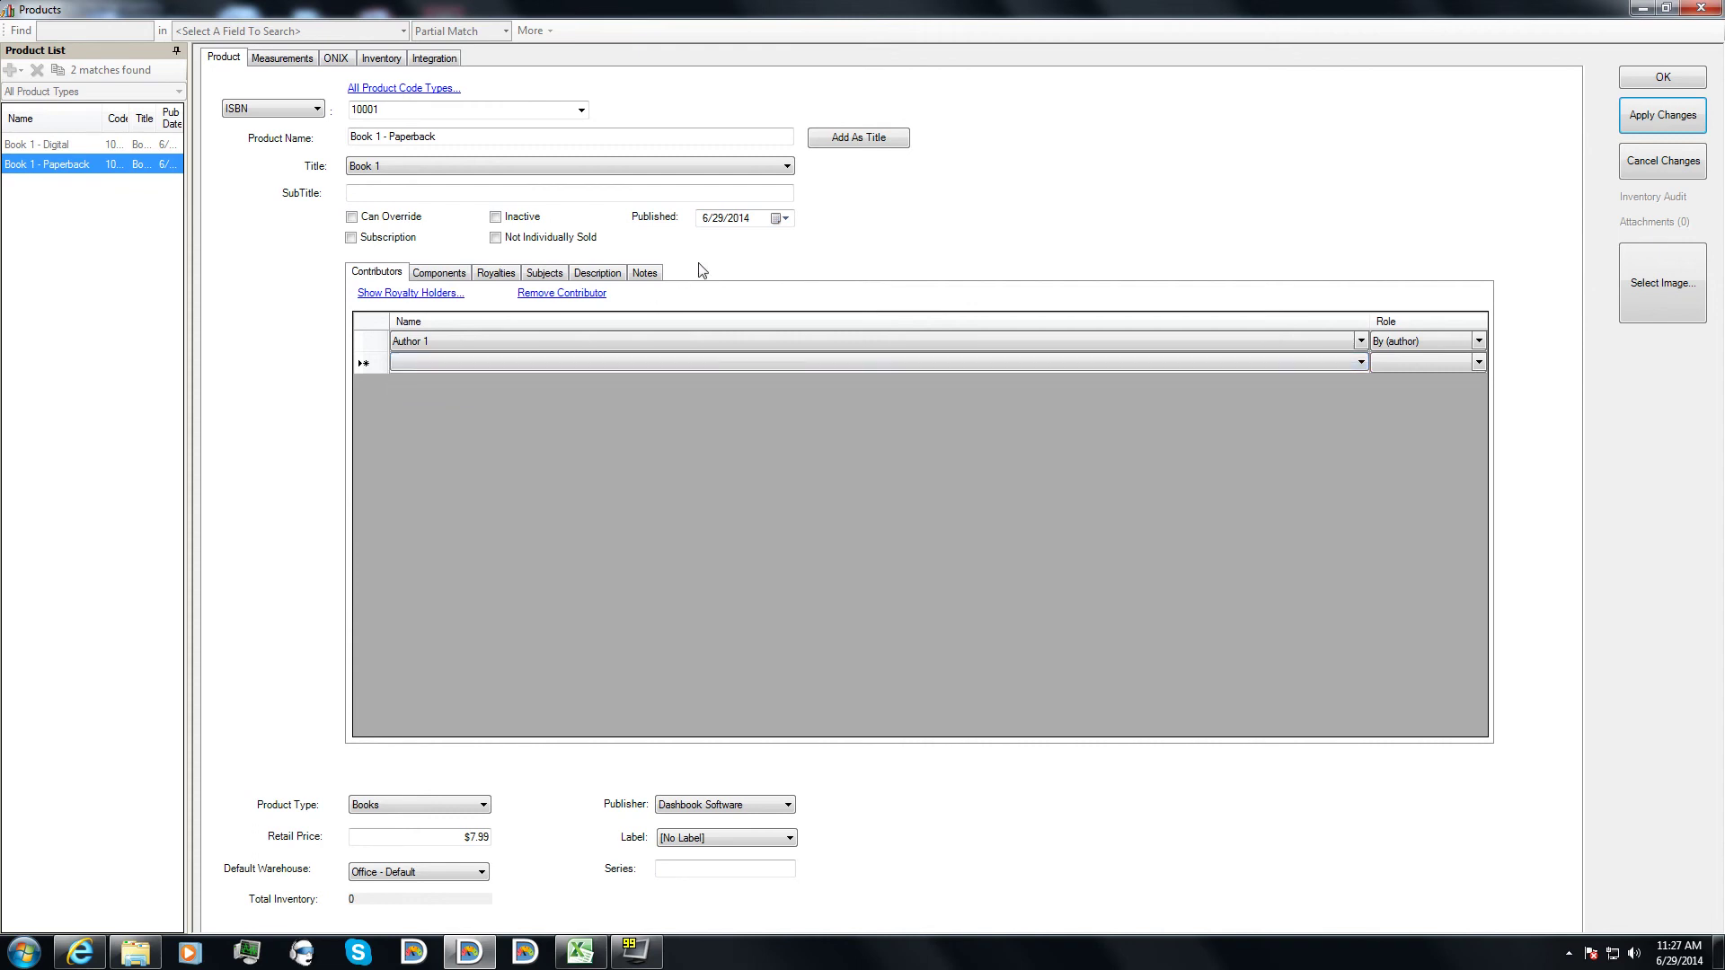
- On the paperback's Royalties tab, assign Author 1 with Standard Royalty at 20%, then save
left_click(496, 273)
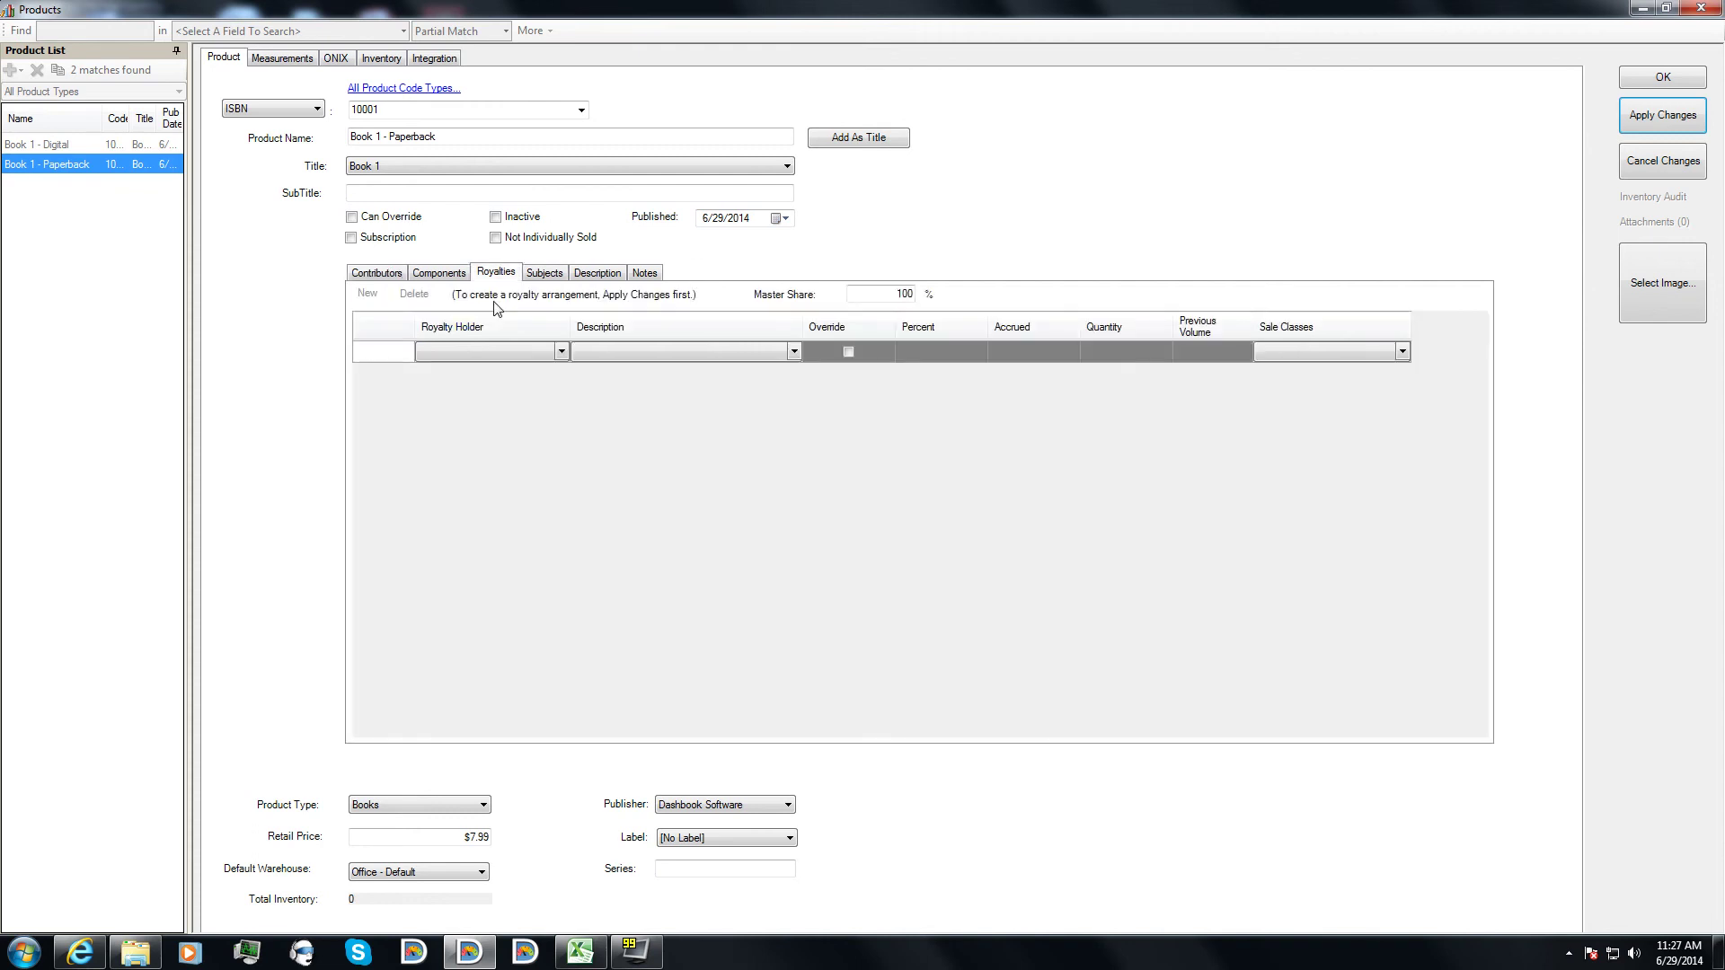
left_click(471, 352)
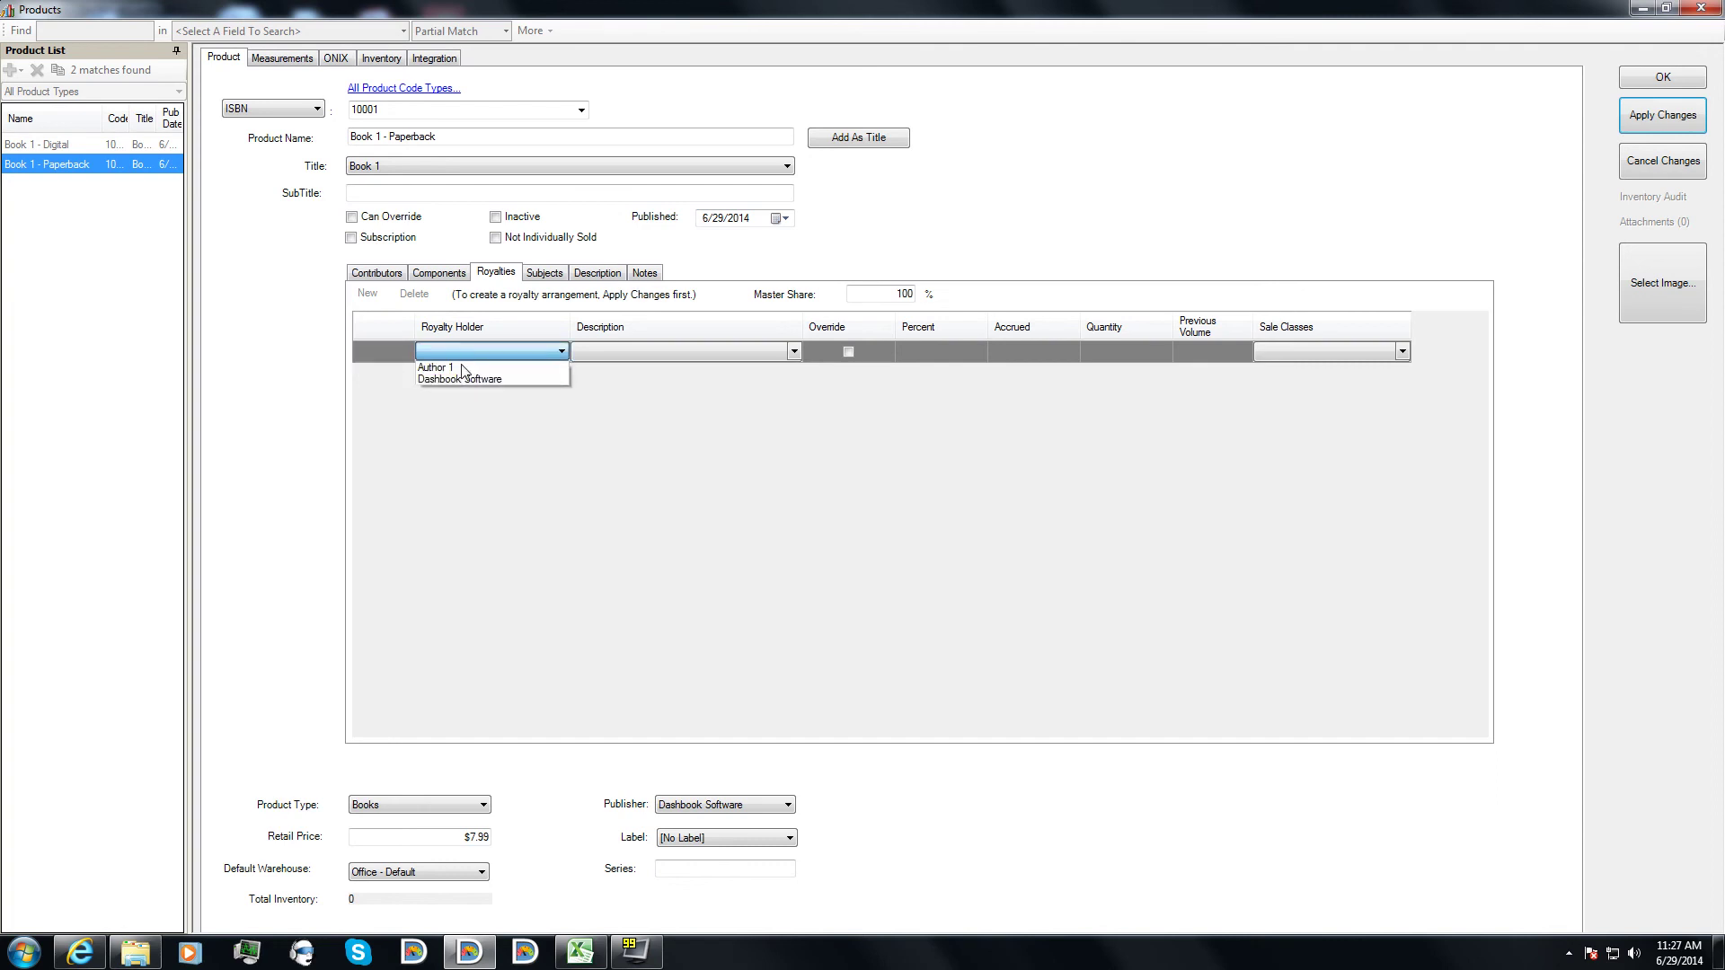
left_click(475, 365)
left_click(639, 345)
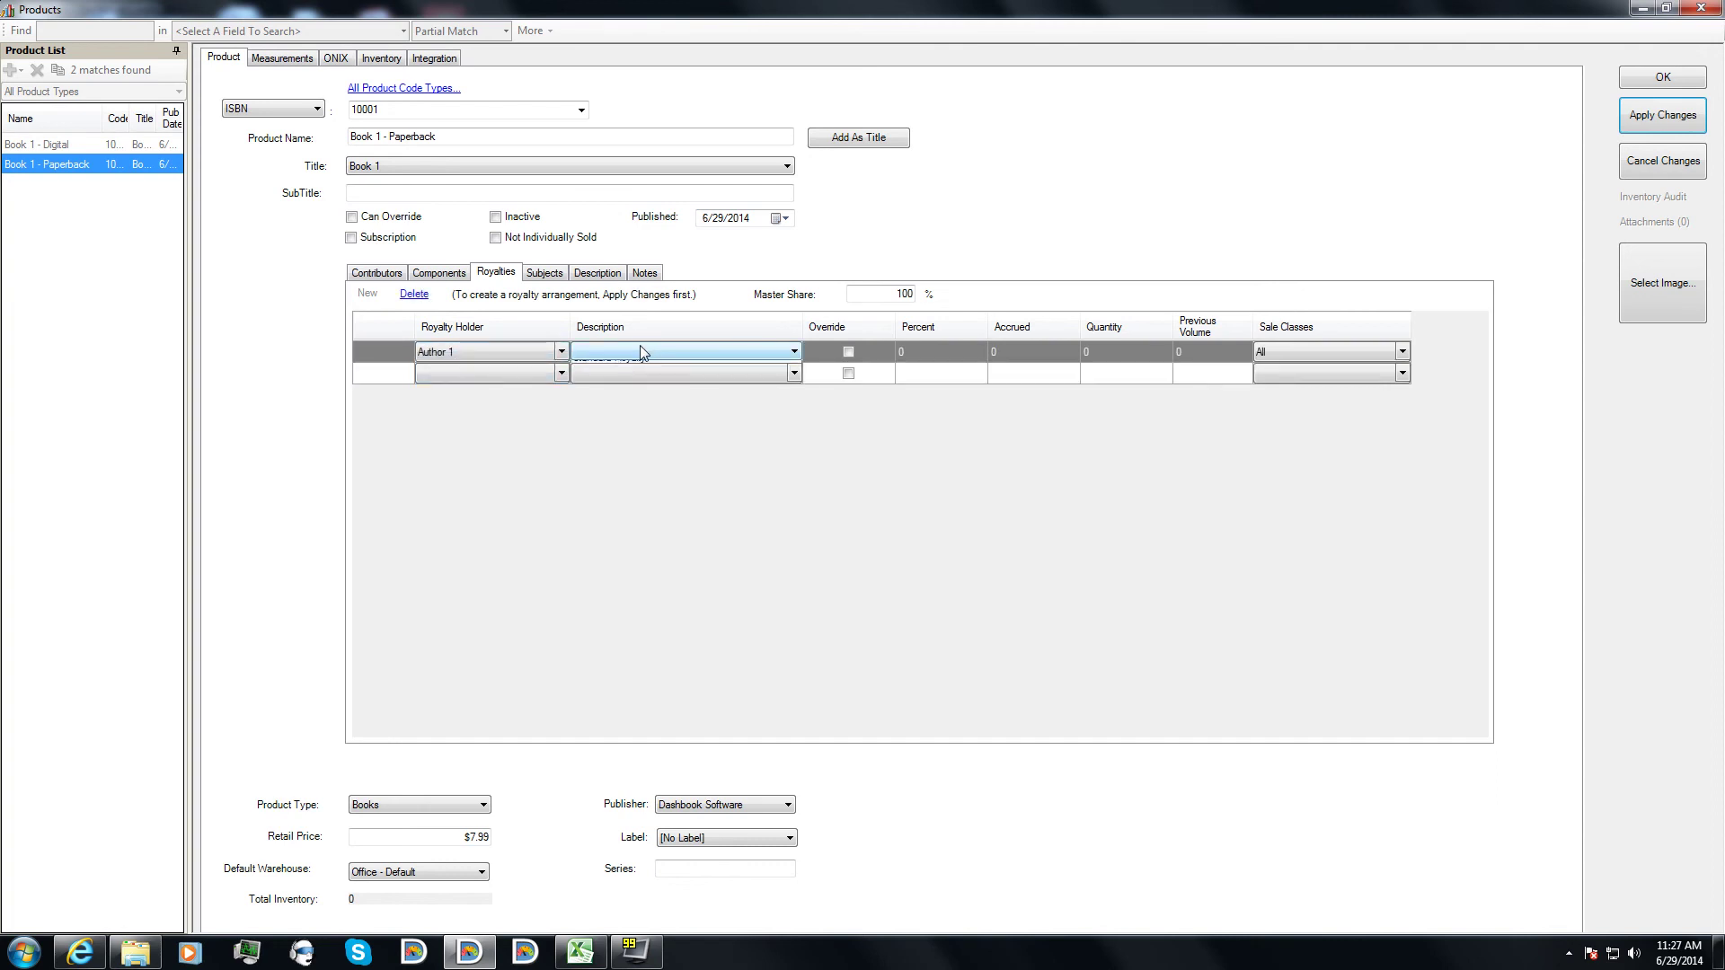
left_click(640, 345)
left_click(618, 368)
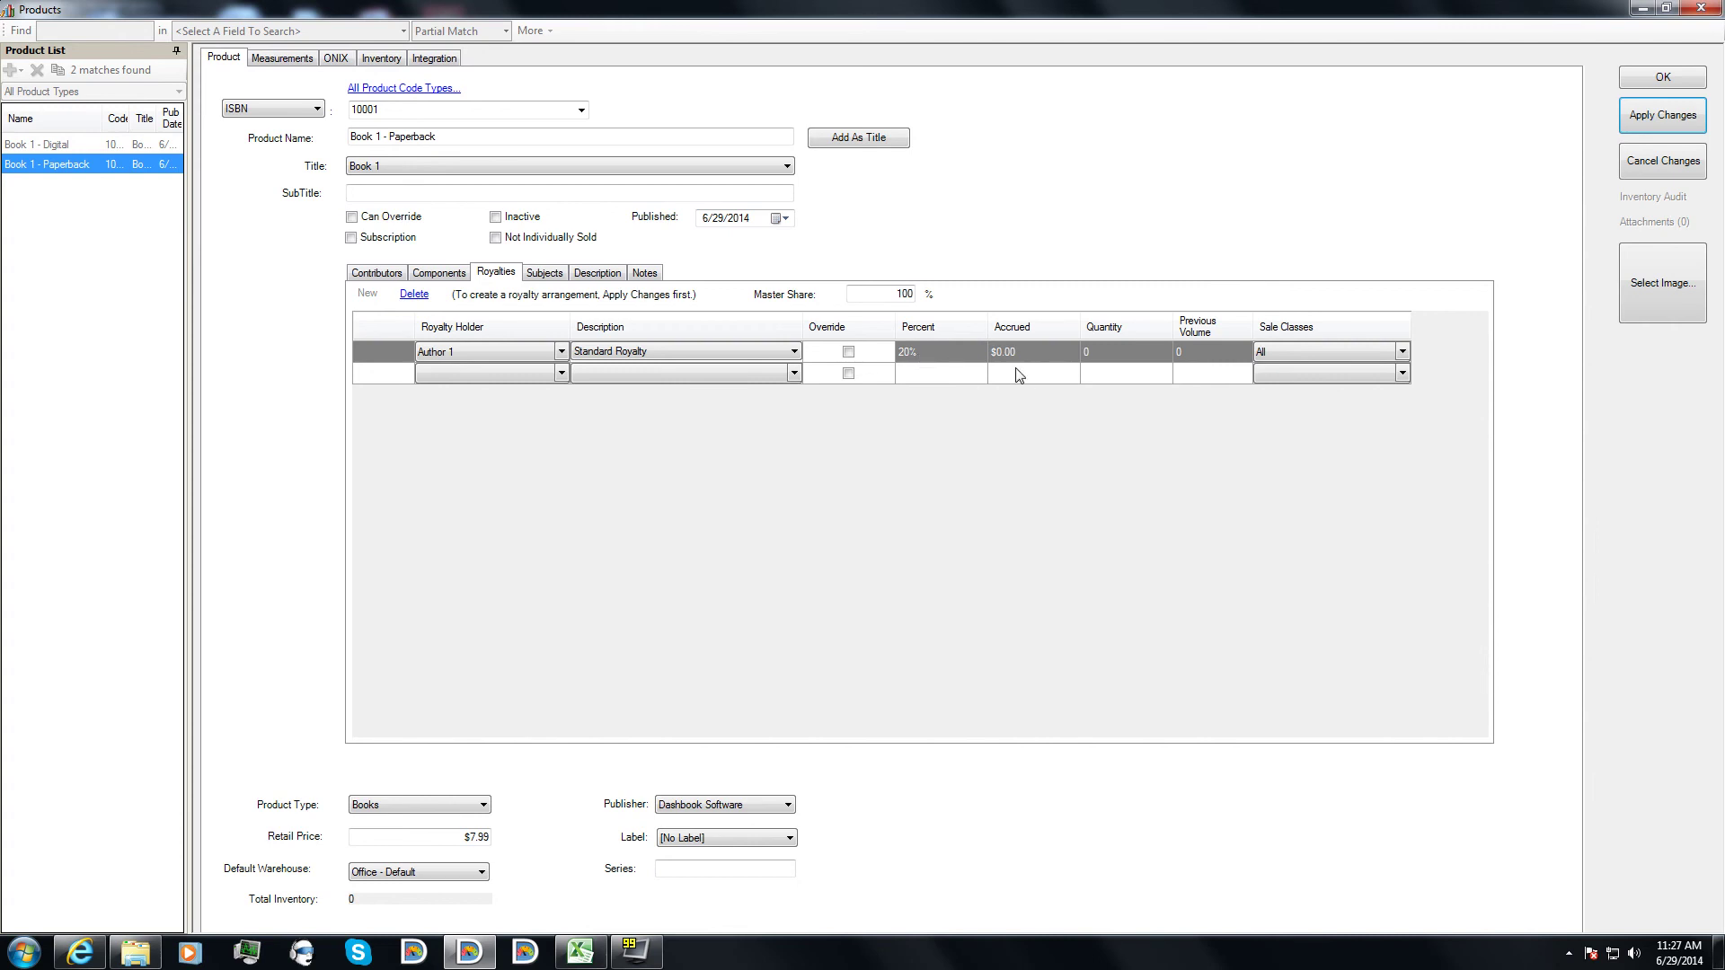
left_click(1116, 352)
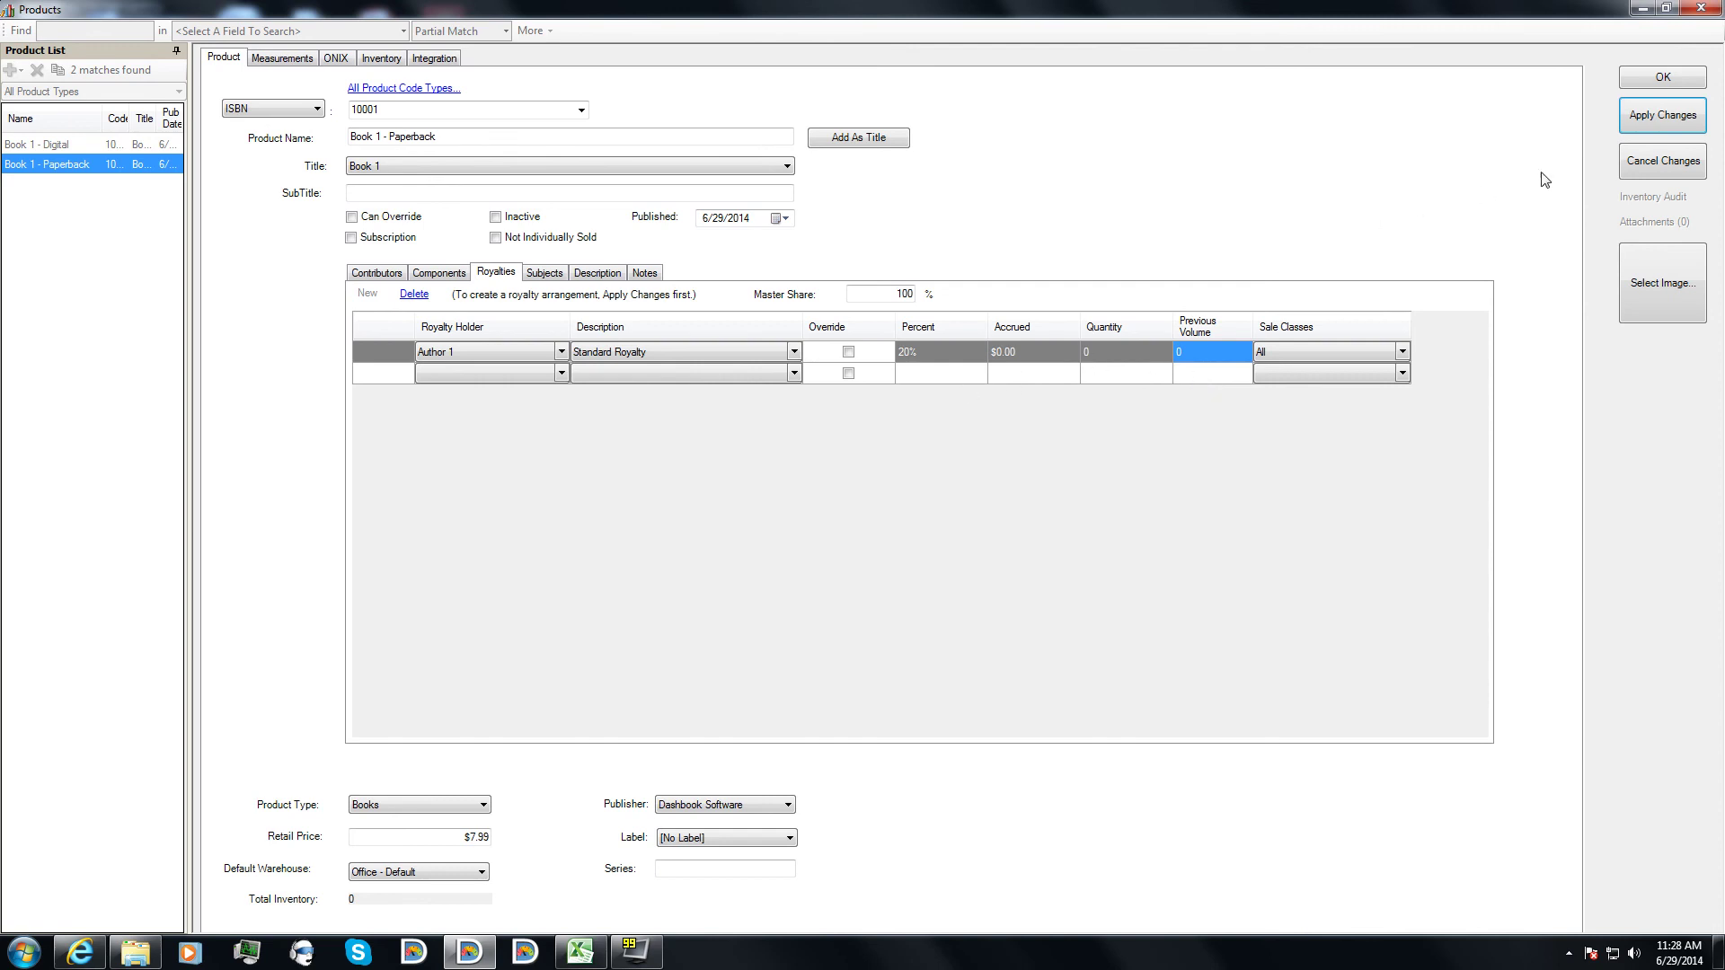
left_click(1658, 115)
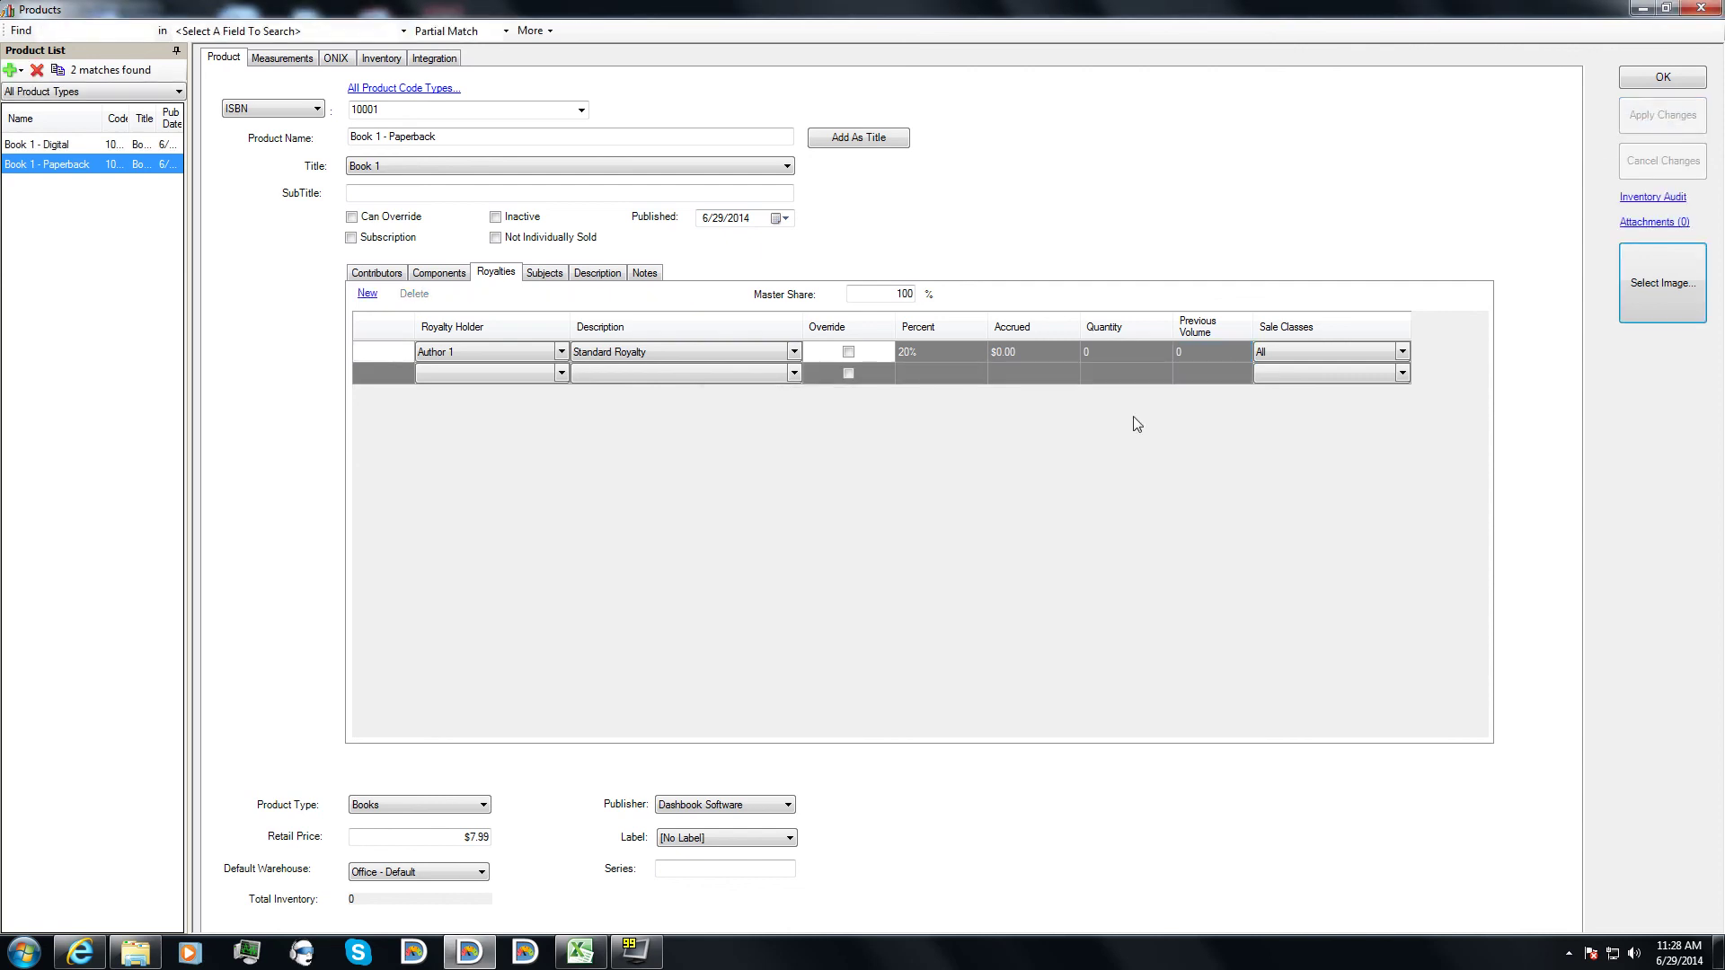
- Open Book 1 - Digital and add an Author 1 royalty entry using Standard Royalty
left_click(117, 144)
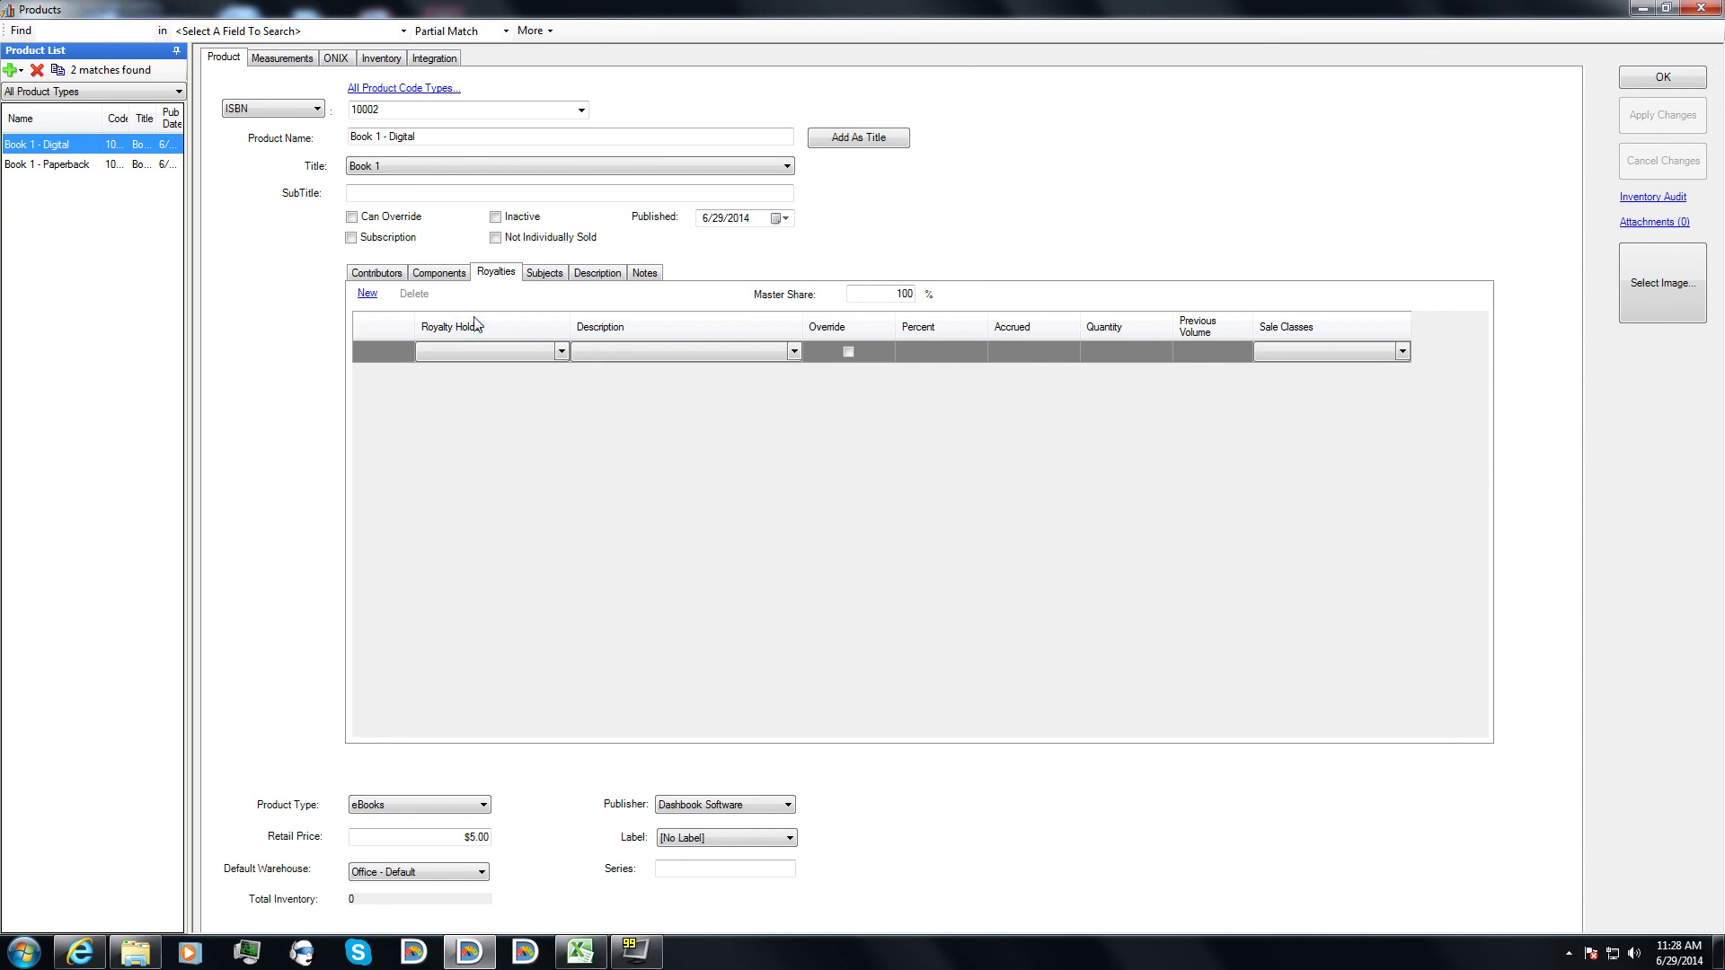
left_click(485, 348)
left_click(485, 347)
left_click(466, 366)
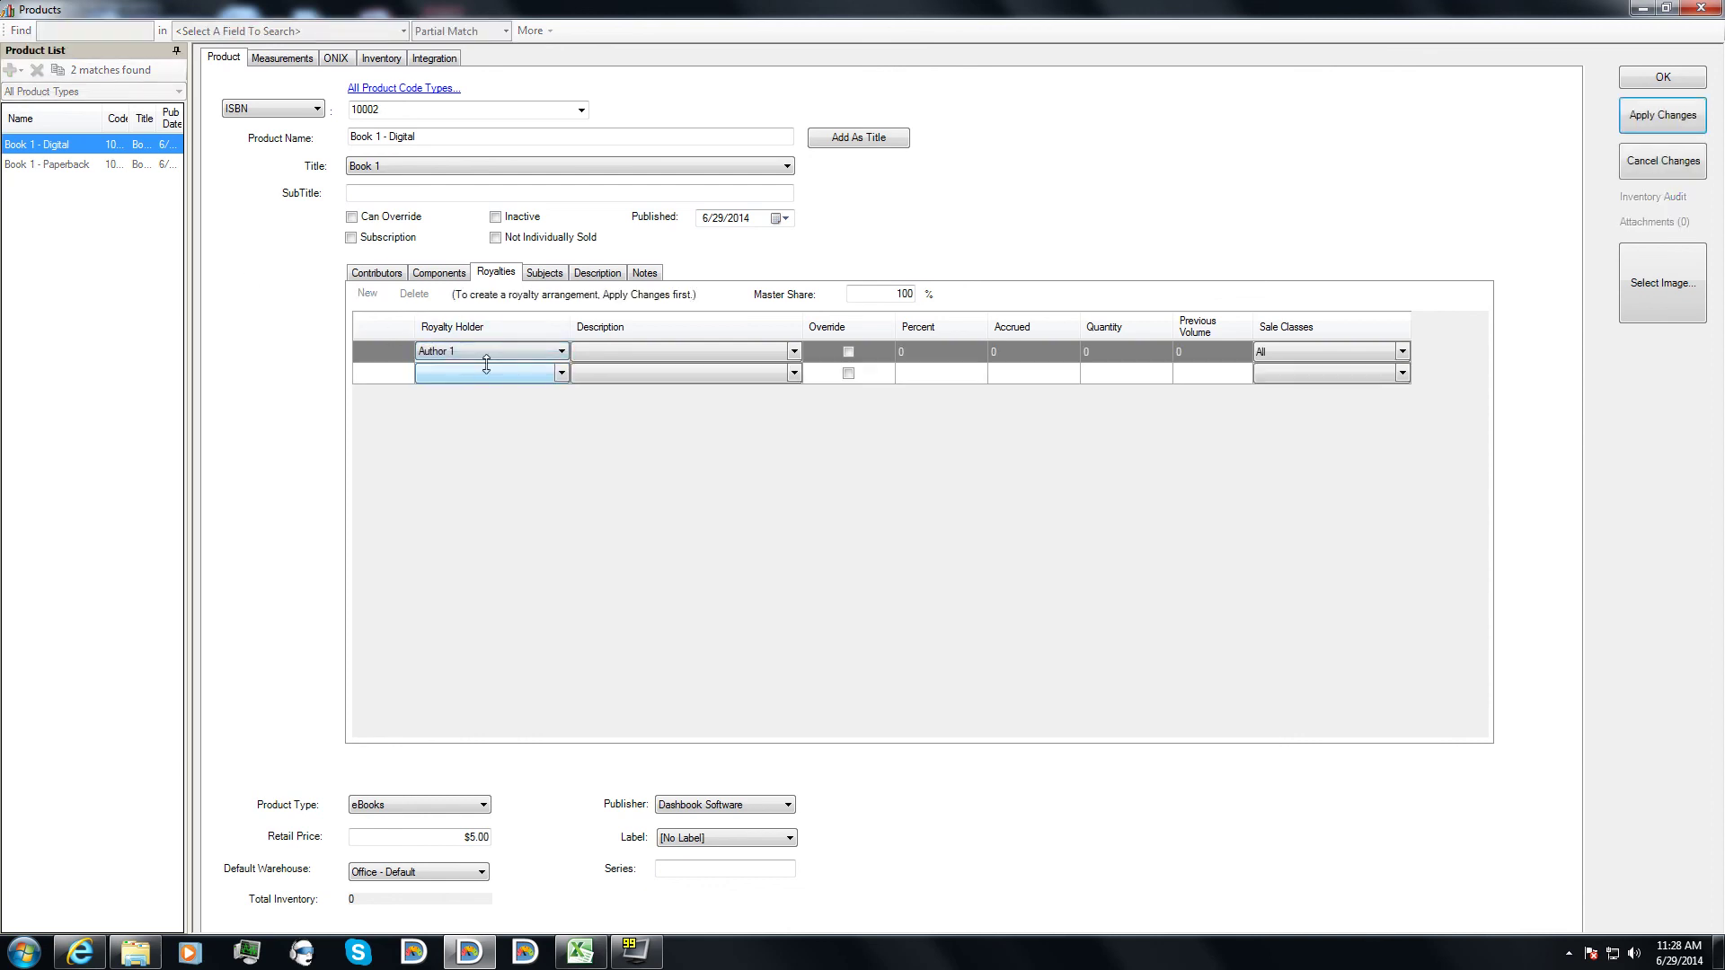
left_click(623, 353)
left_click(625, 356)
left_click(628, 368)
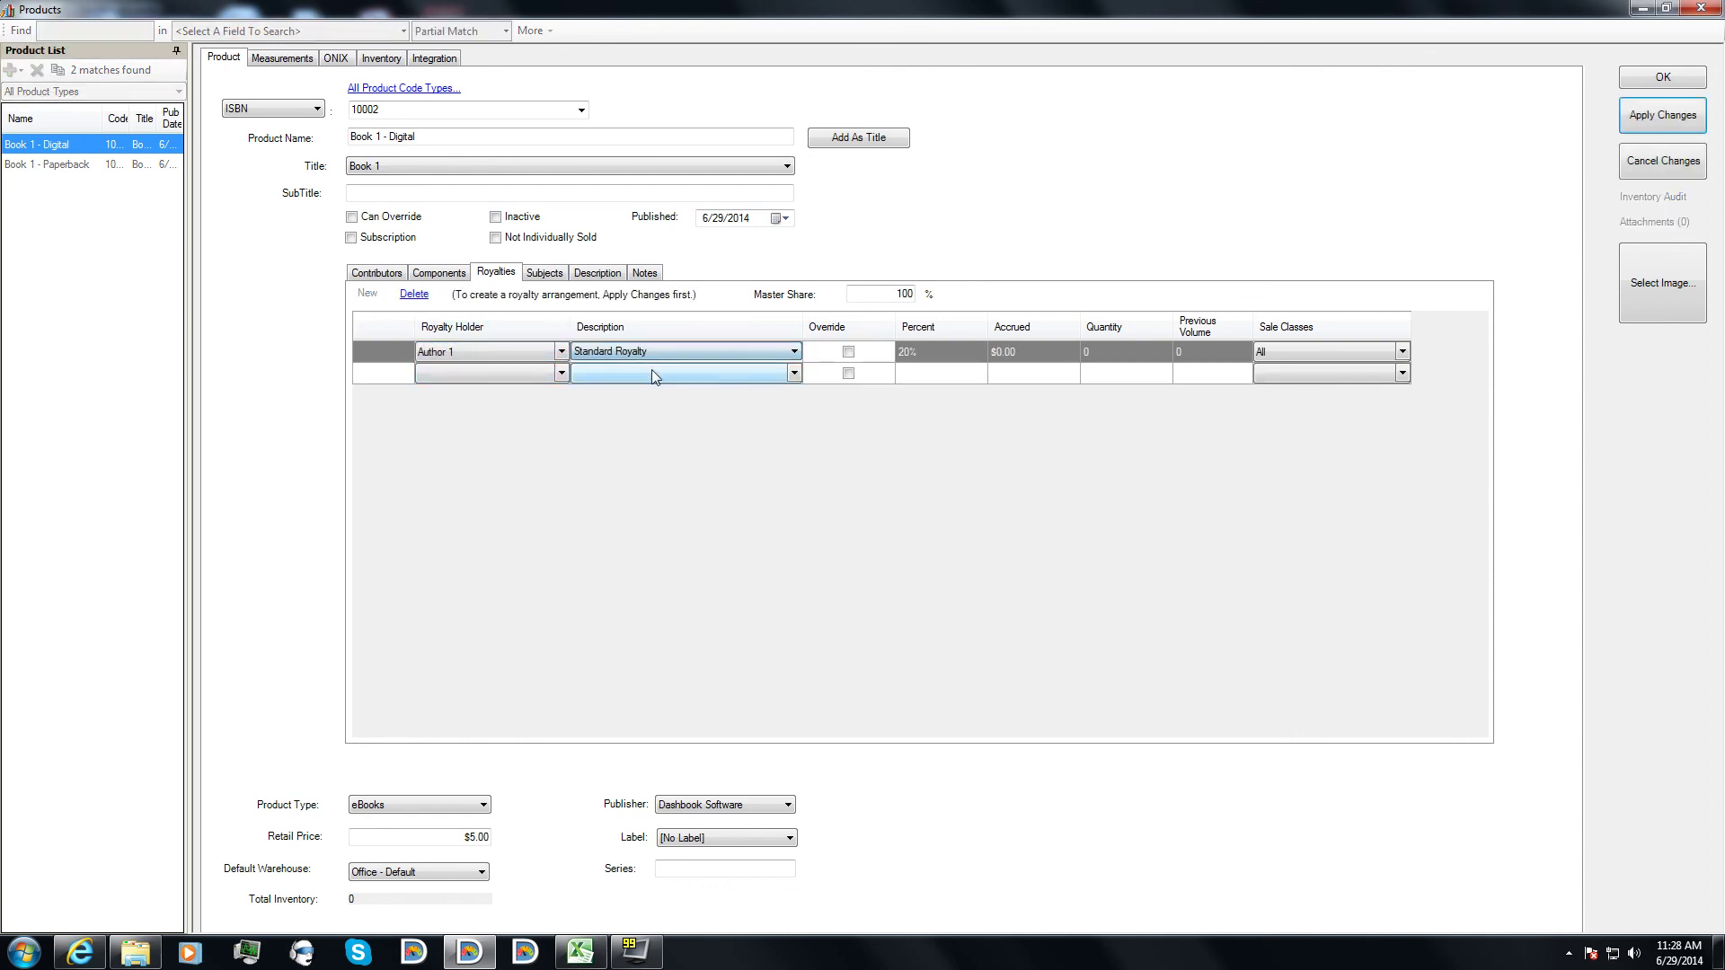
- Override the digital book's royalty percentage to 40% and save the entry
left_click(848, 351)
left_click(939, 352)
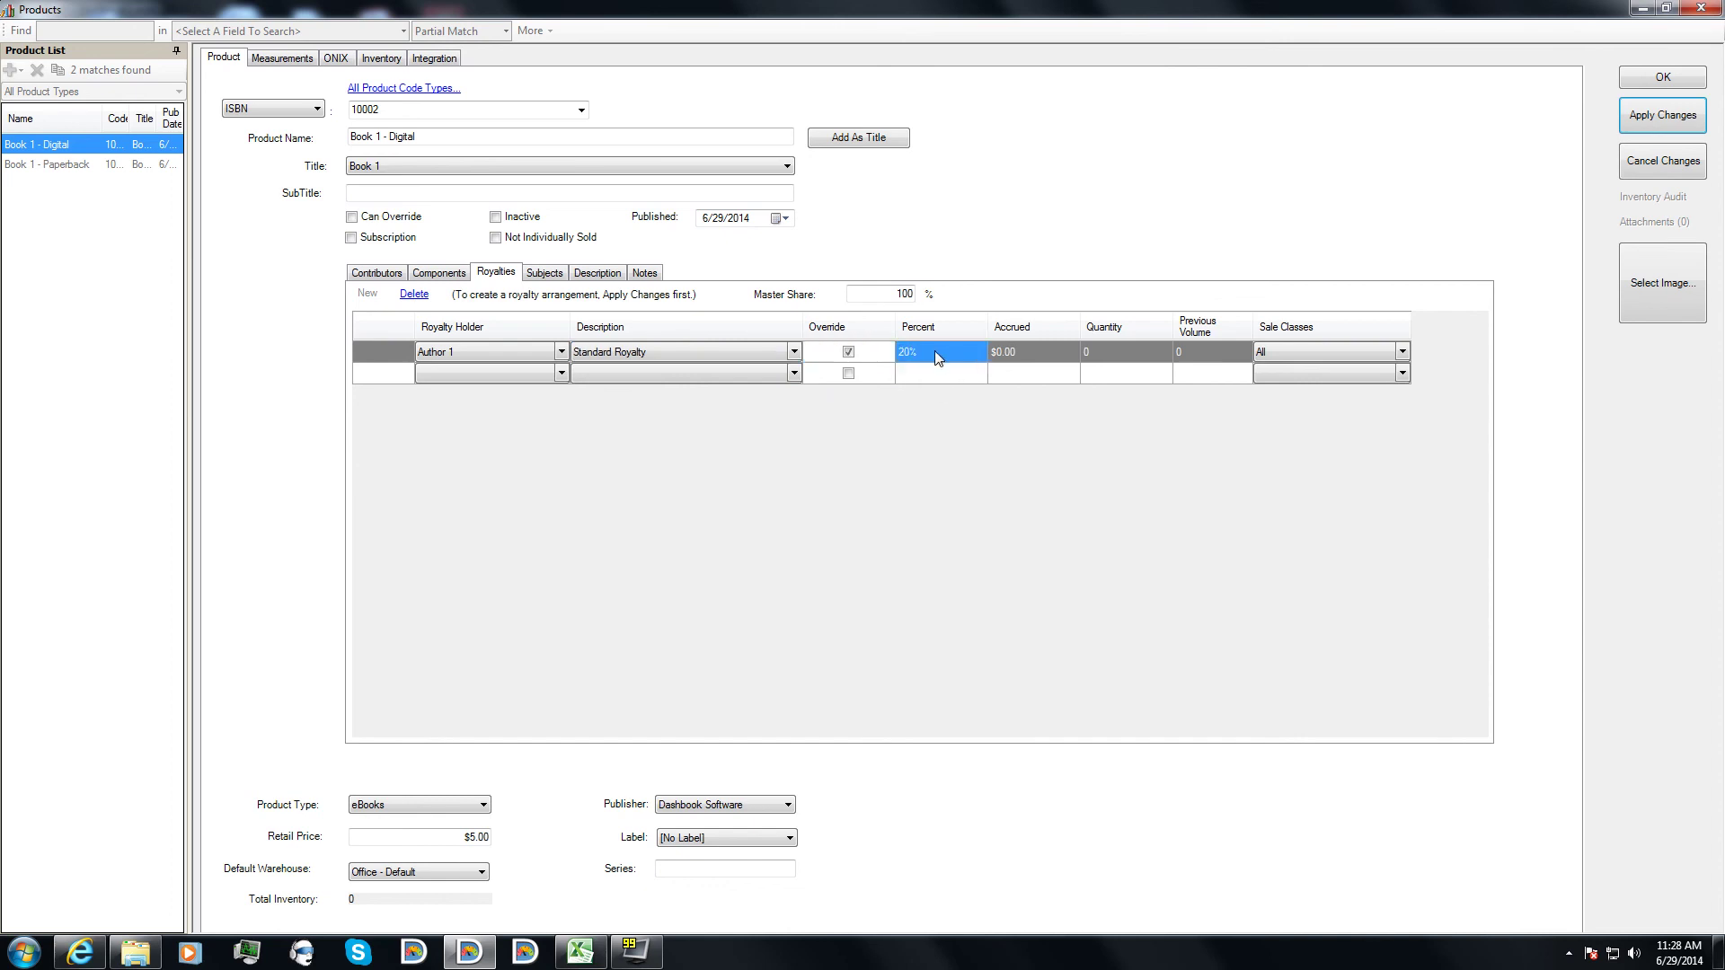
left_click(938, 352)
type("40")
left_click(1670, 118)
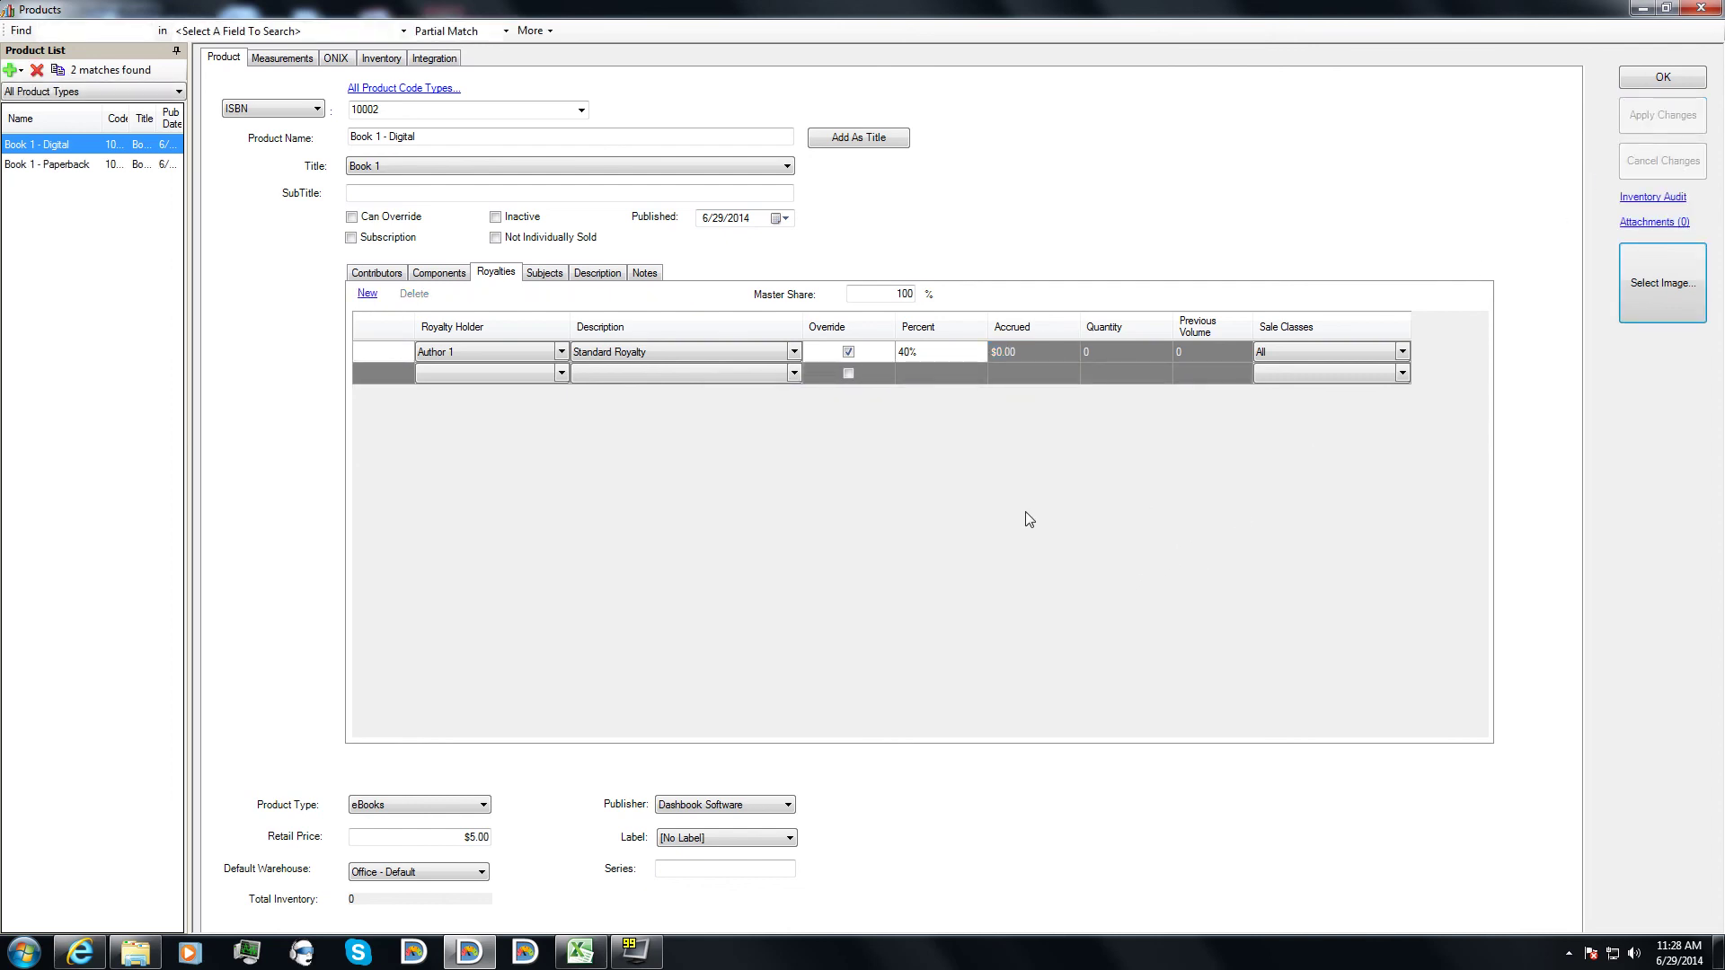
left_click(57, 165)
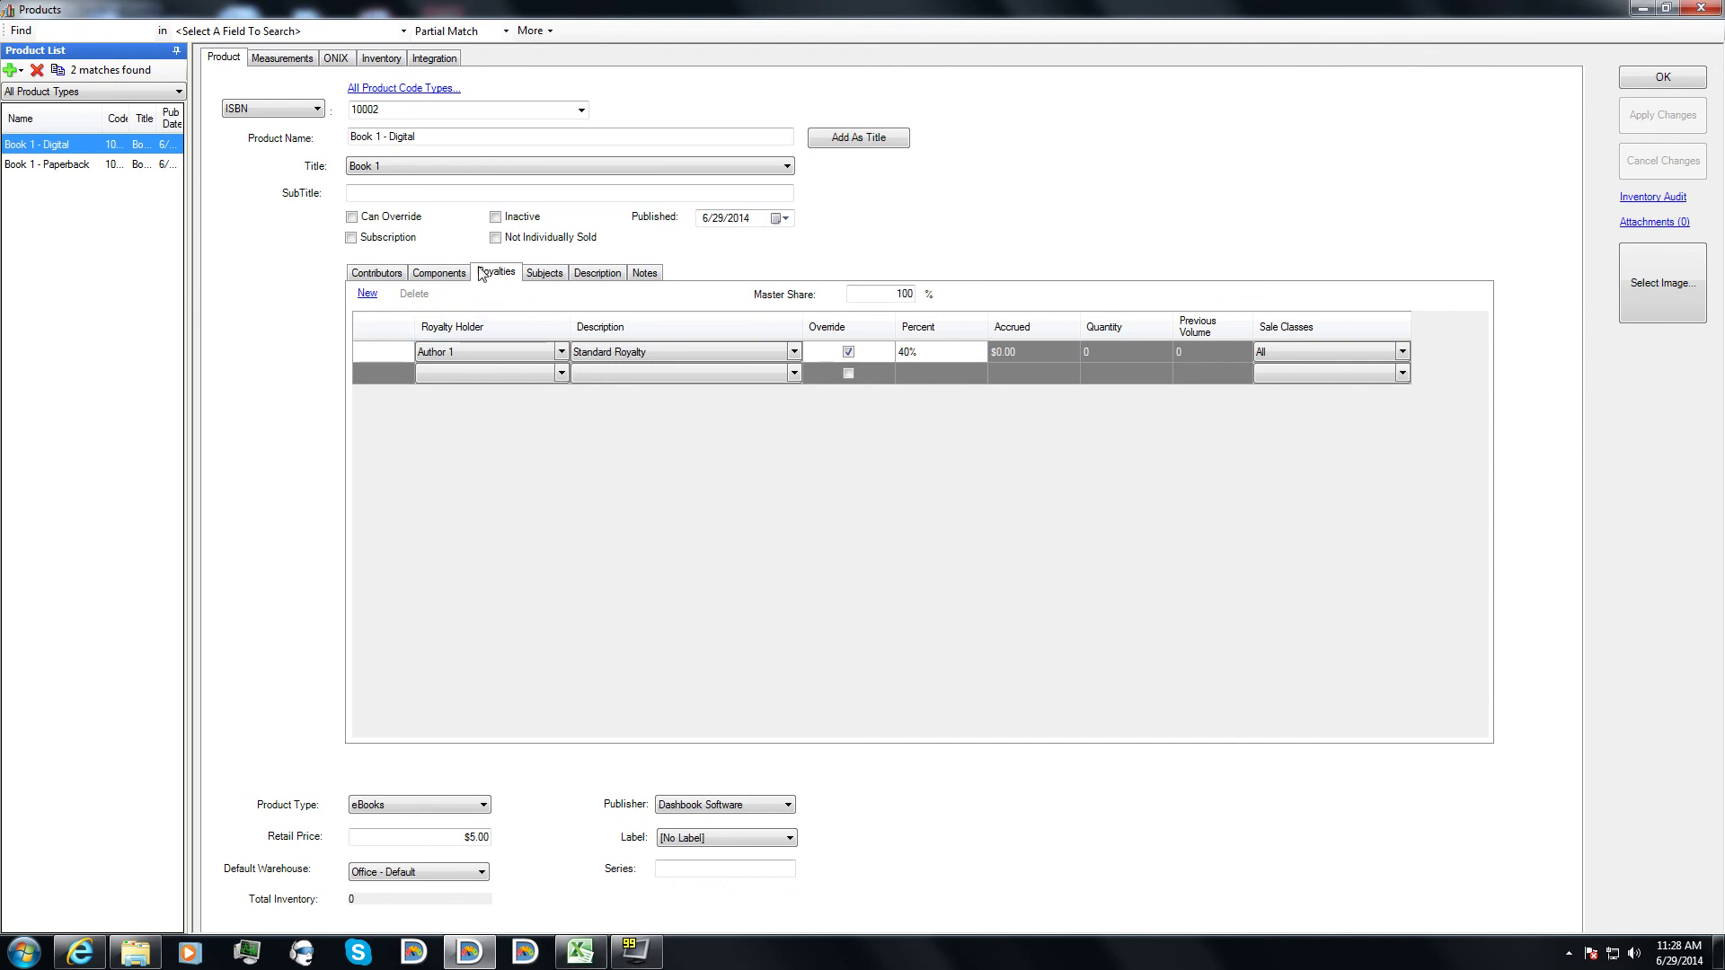
- Close DashBook's Products window and switch to the Dashbook Outline 2014 workbook in Excel
left_click(1655, 83)
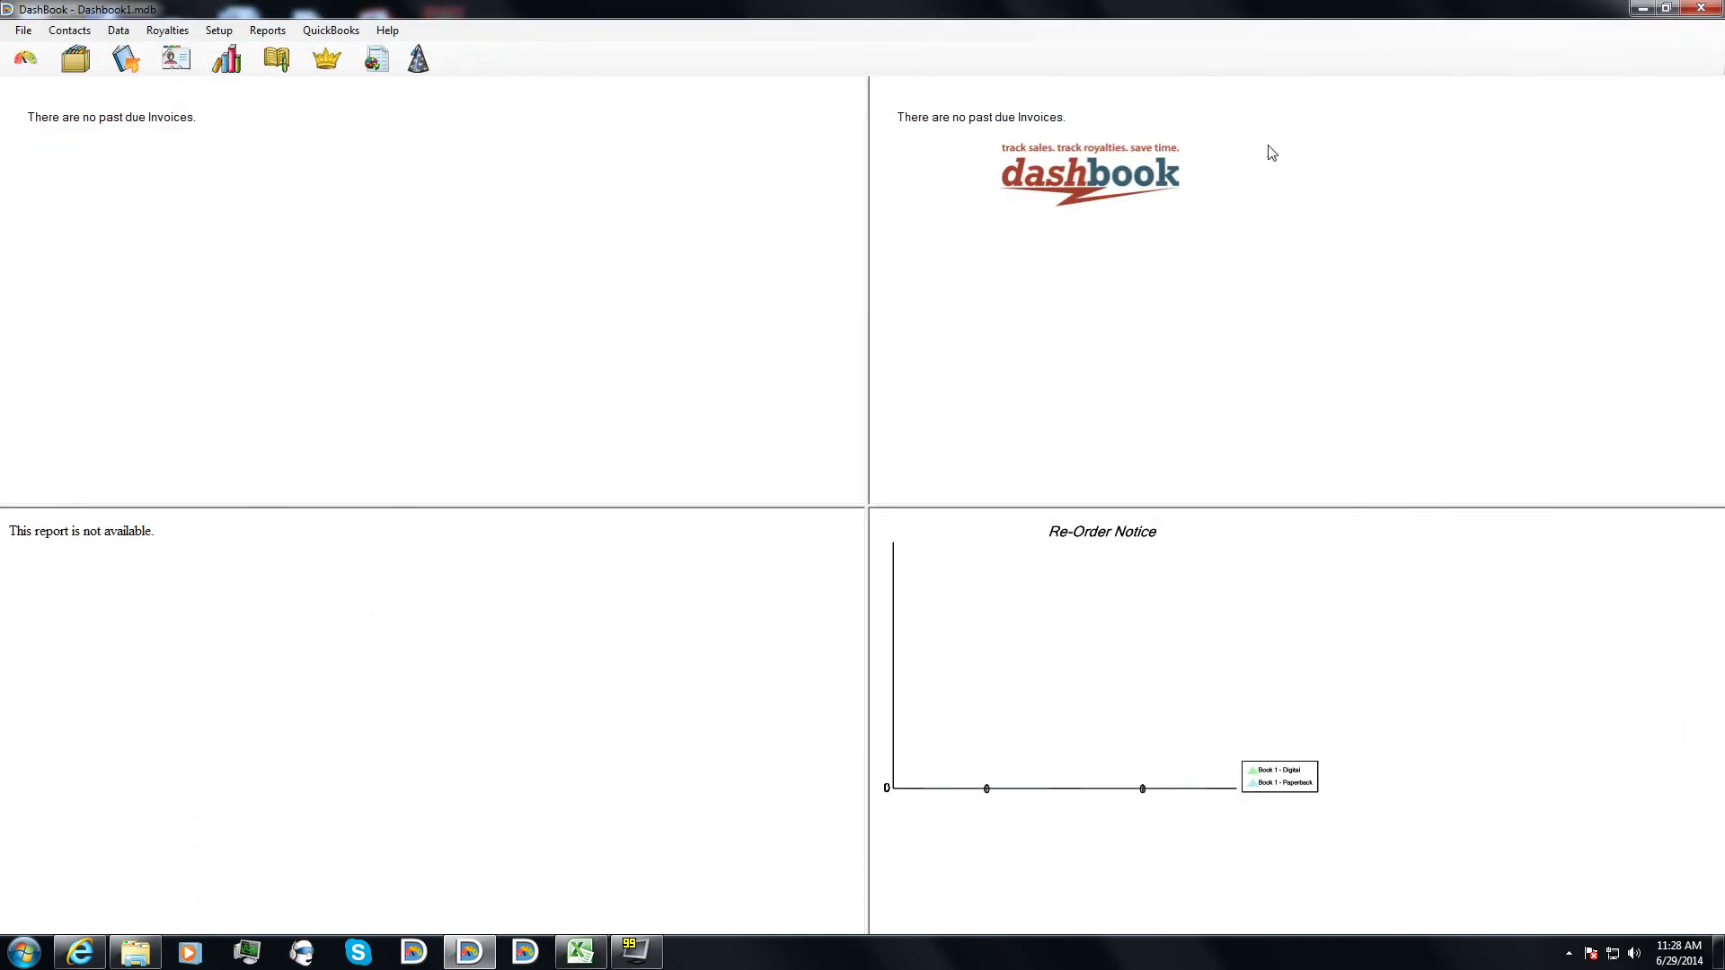
left_click(580, 951)
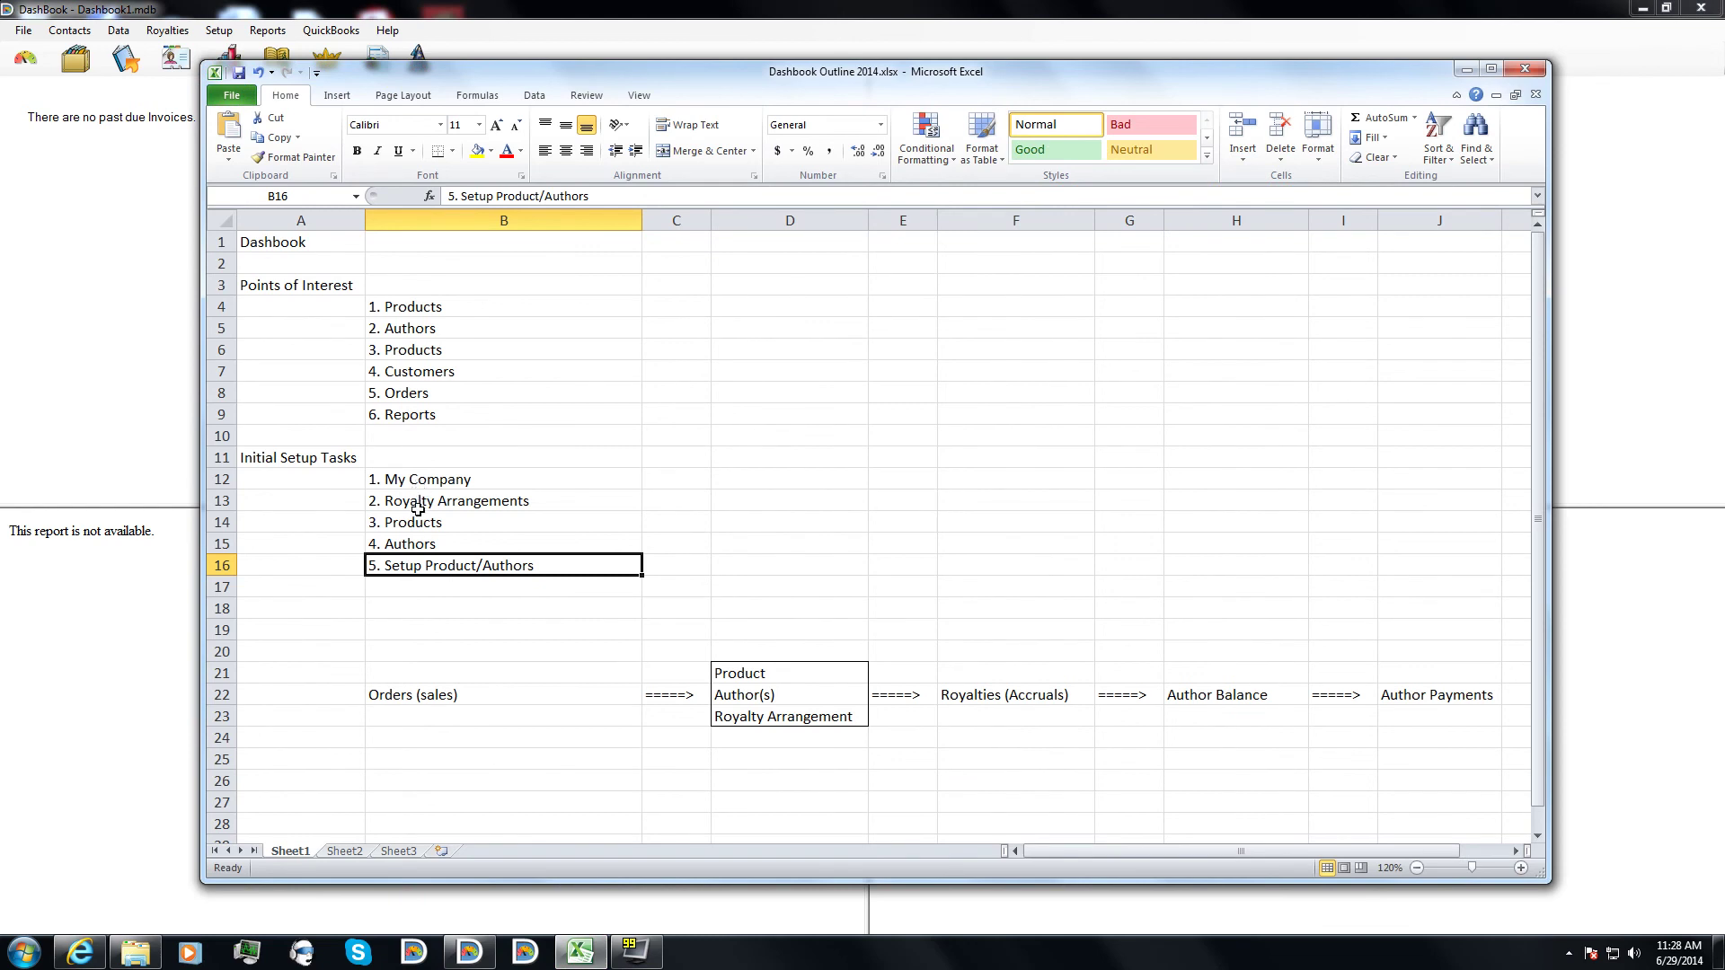